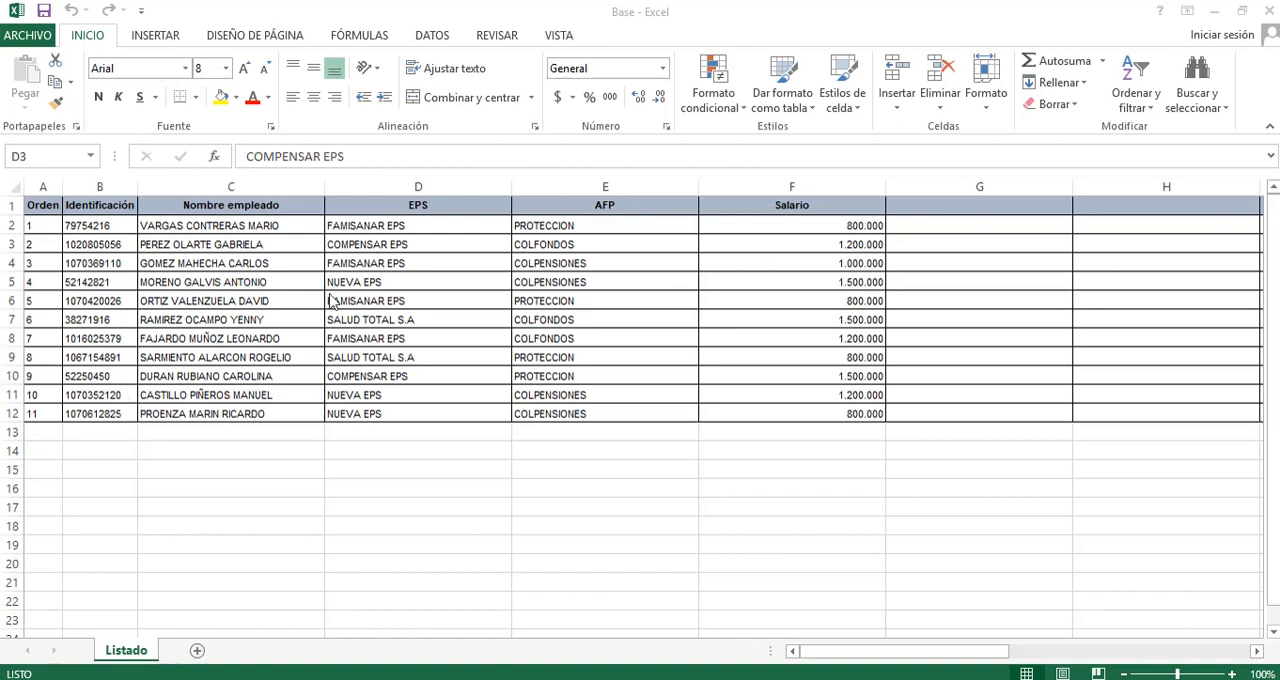
left_click(257, 261)
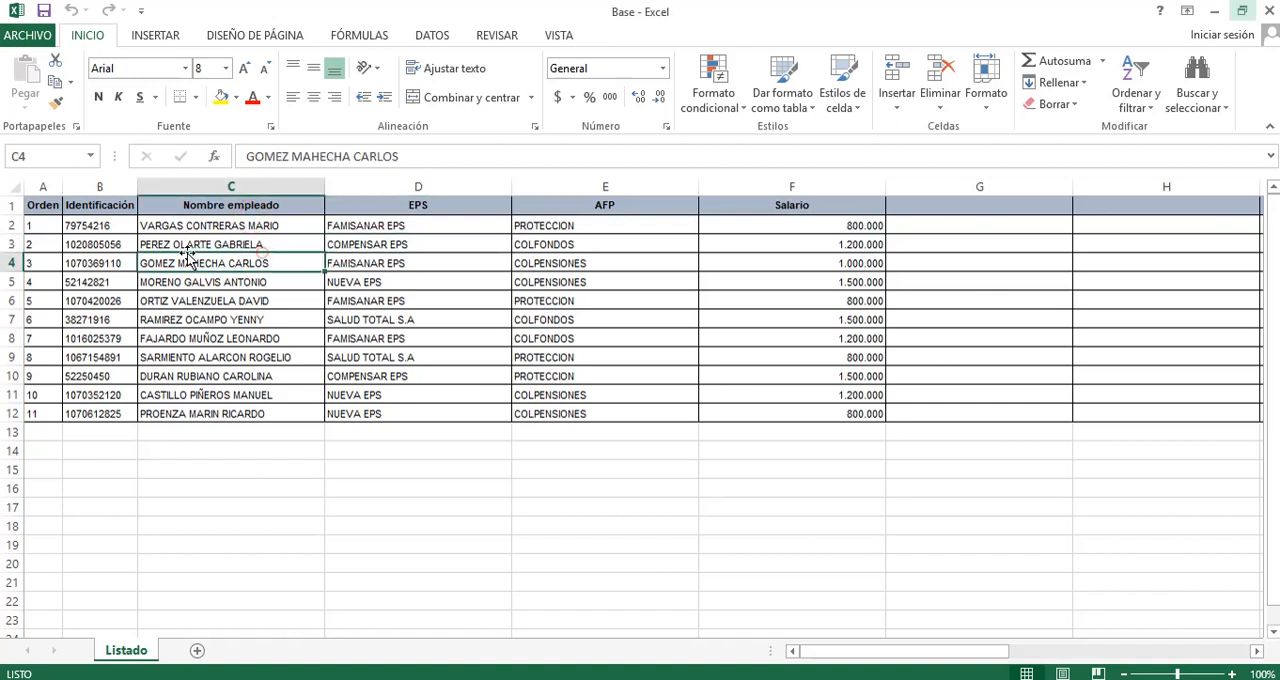
left_click(203, 210)
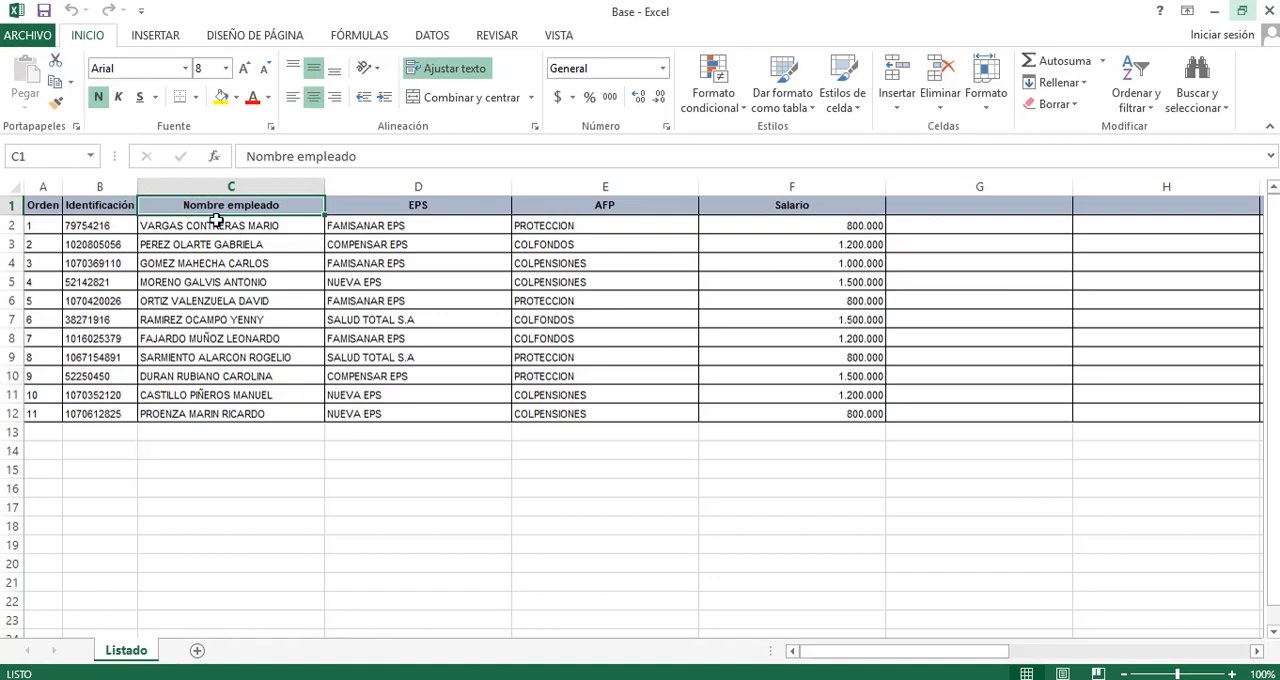
left_click(220, 237)
left_click(220, 231)
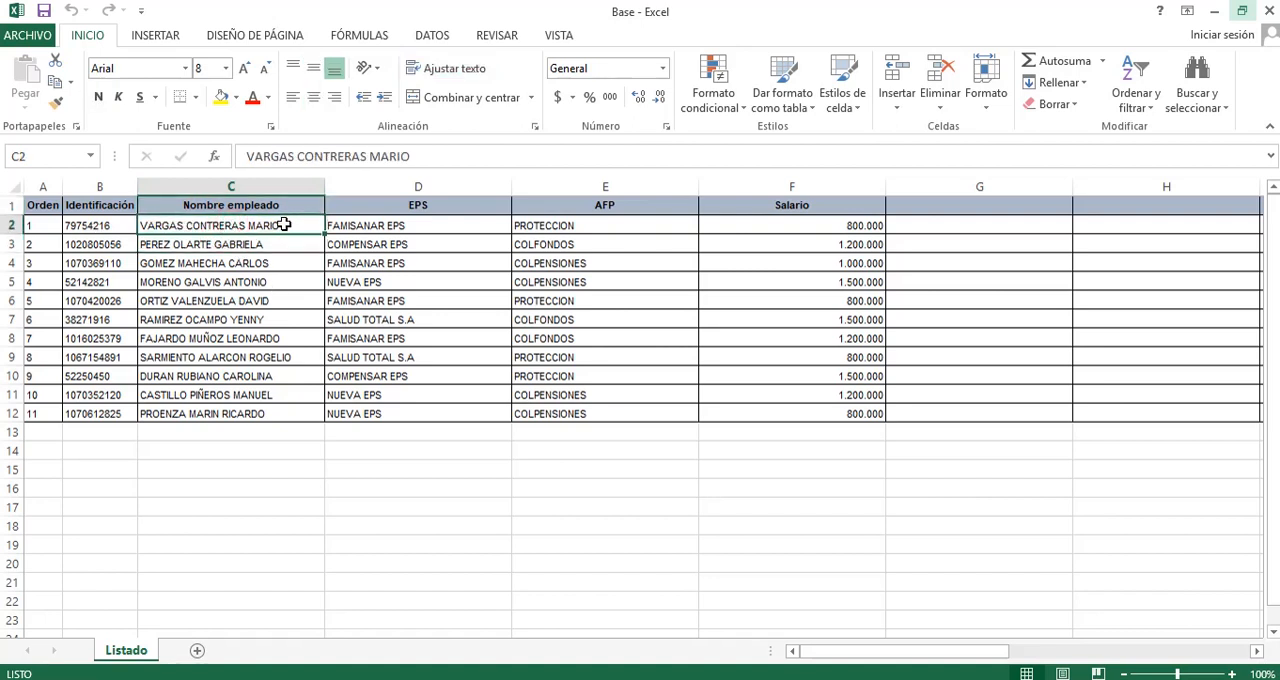
Insert three blank columns between the Nombre empleado and EPS columns.
left_click(446, 248)
key("ctrl+space")
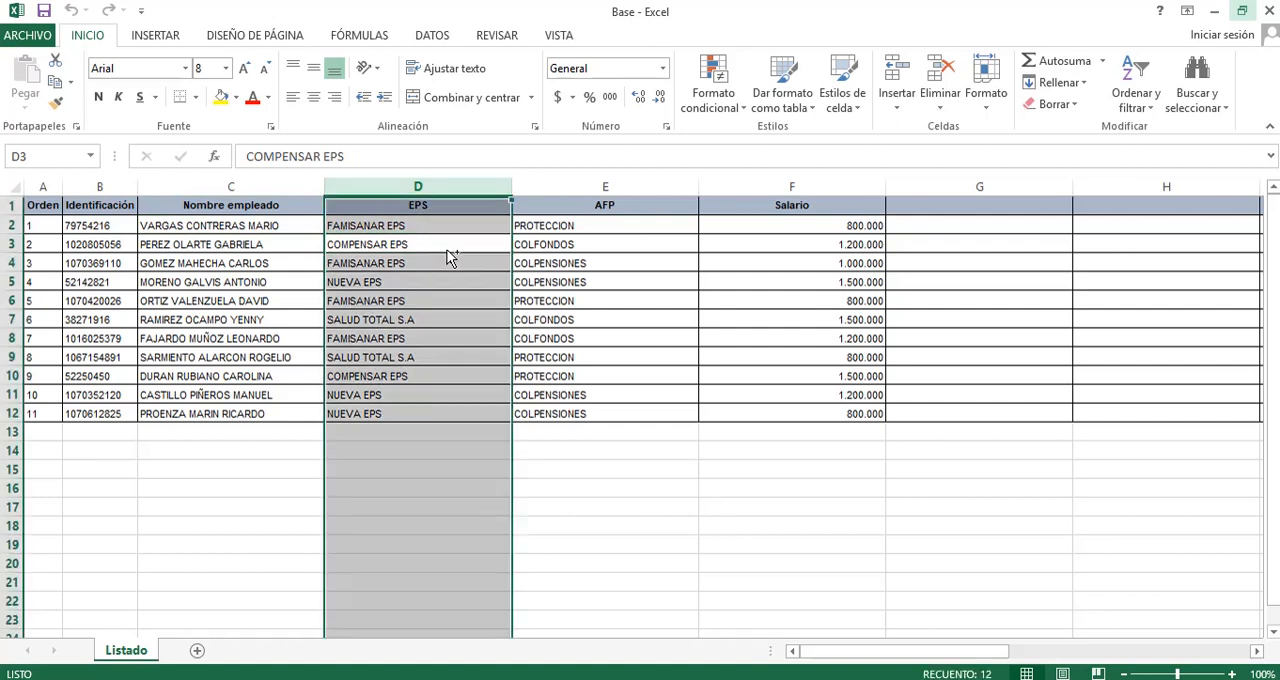
key("ctrl+plus")
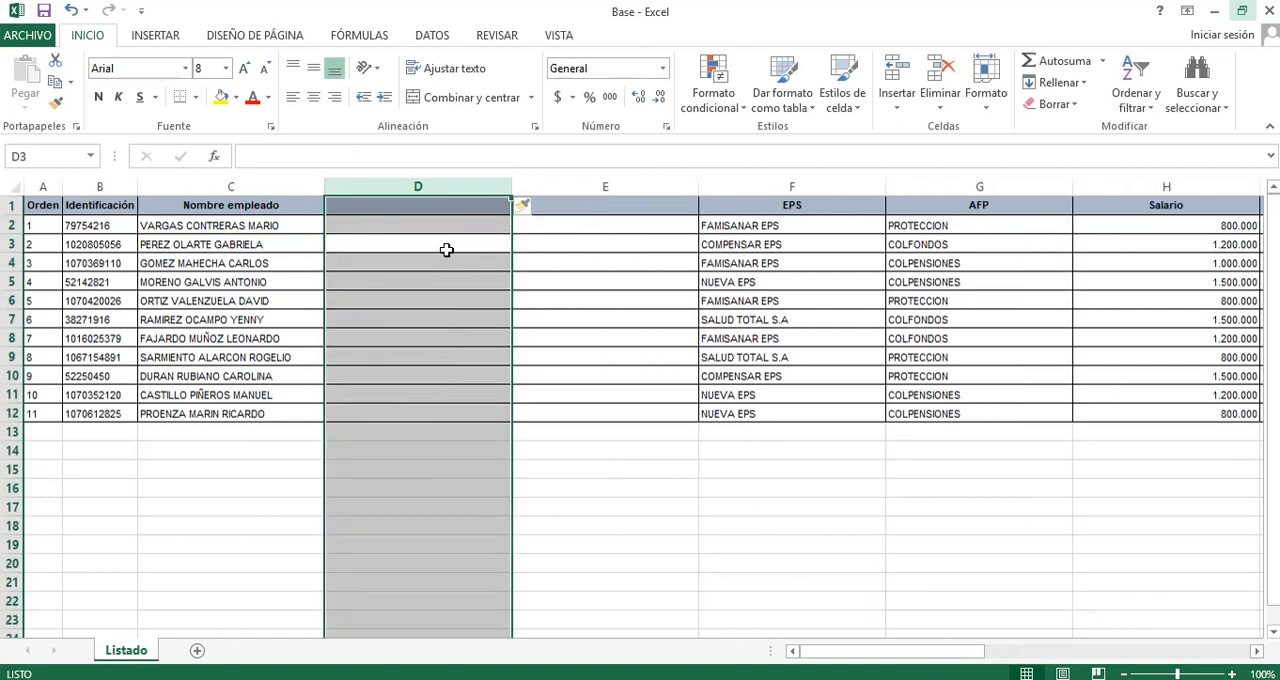
key("ctrl+plus")
Enter the header "Primer Apellido" in cell D1.
key("ctrl+Up")
type("prime")
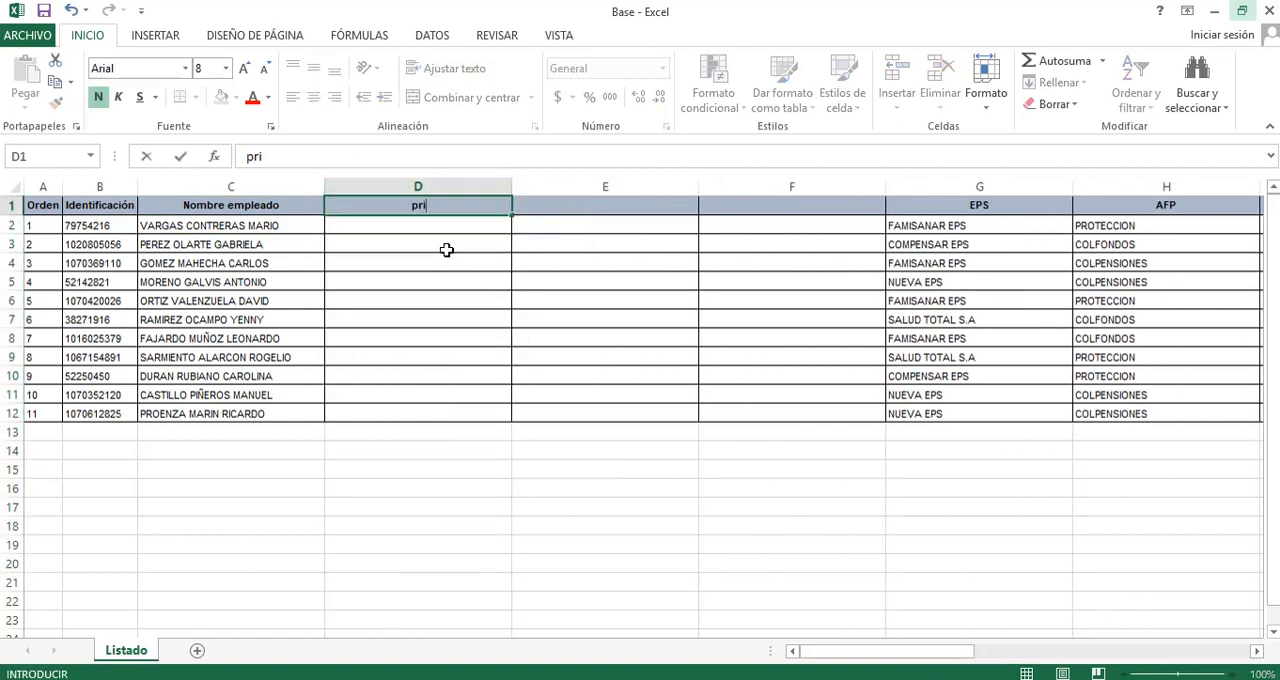
key("BackSpace")
key("BackSpace")
key("BackSpace")
key("BackSpace")
type("RIME")
key("BackSpace")
key("BackSpace")
key("BackSpace")
key("BackSpace")
key("BackSpace")
type("Primer Apelli")
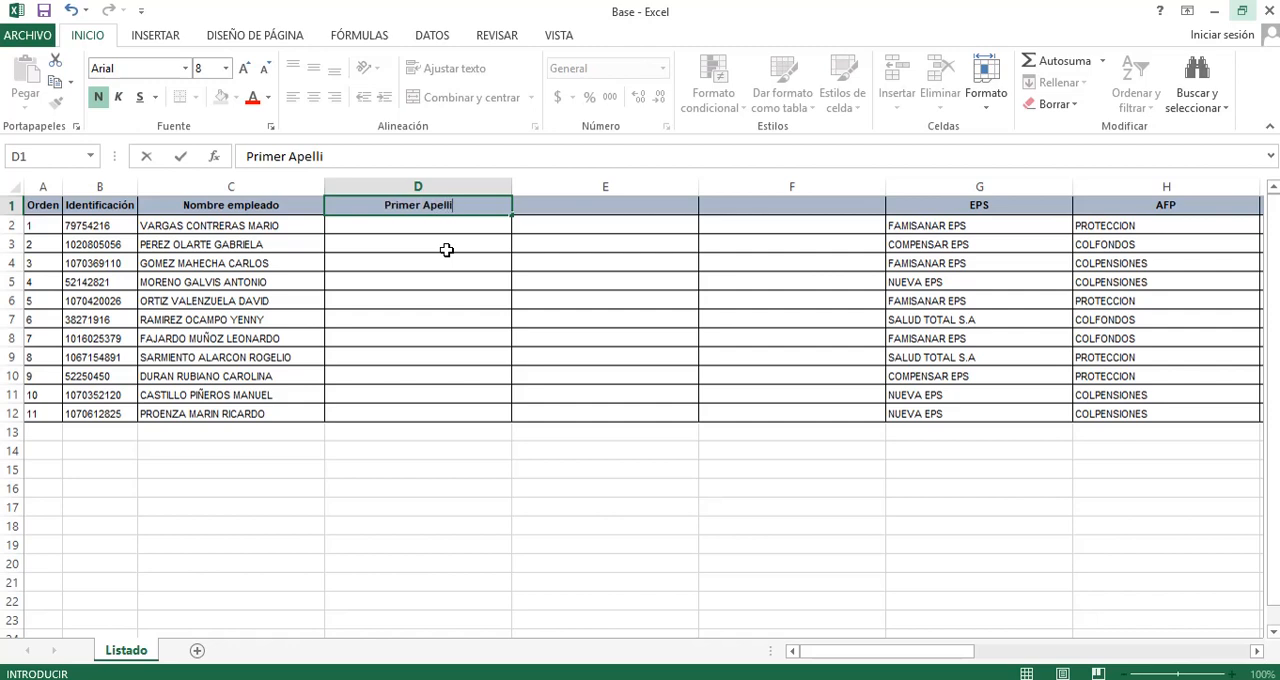
type("do")
Enter the headers "Segundo Apellido" in E1 and "Nombre" in F1.
key("Tab")
type("Segu")
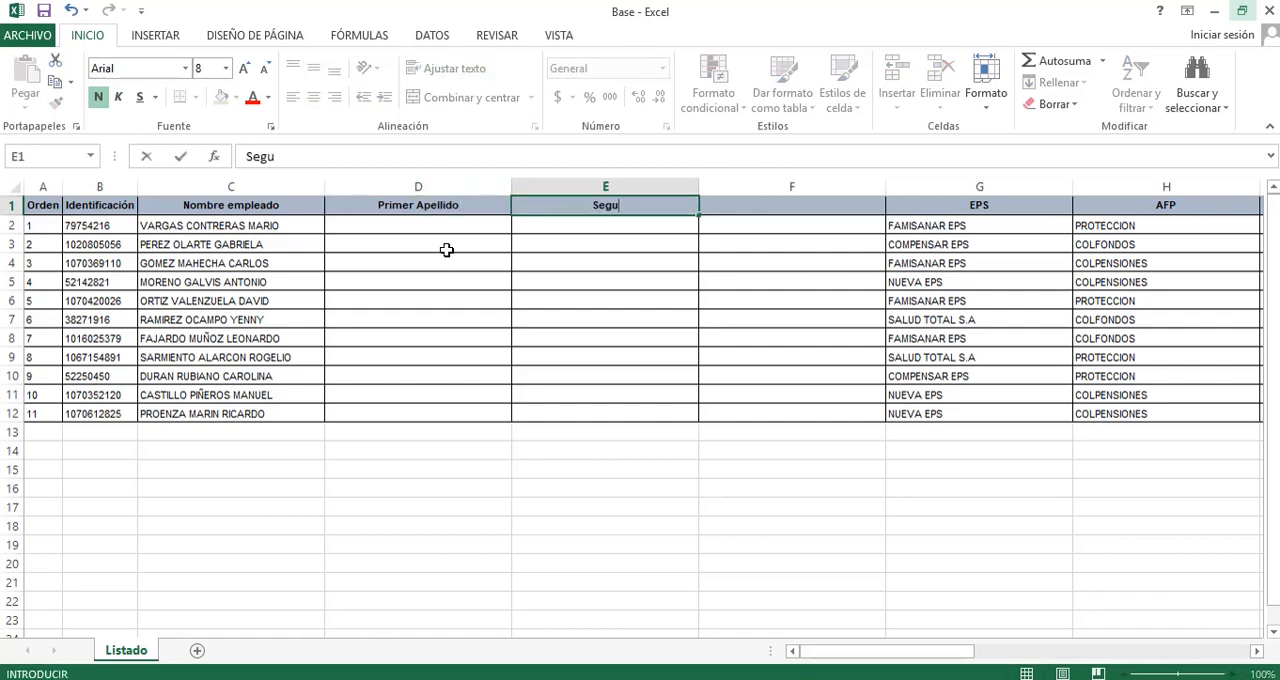
type("ndo Apellido")
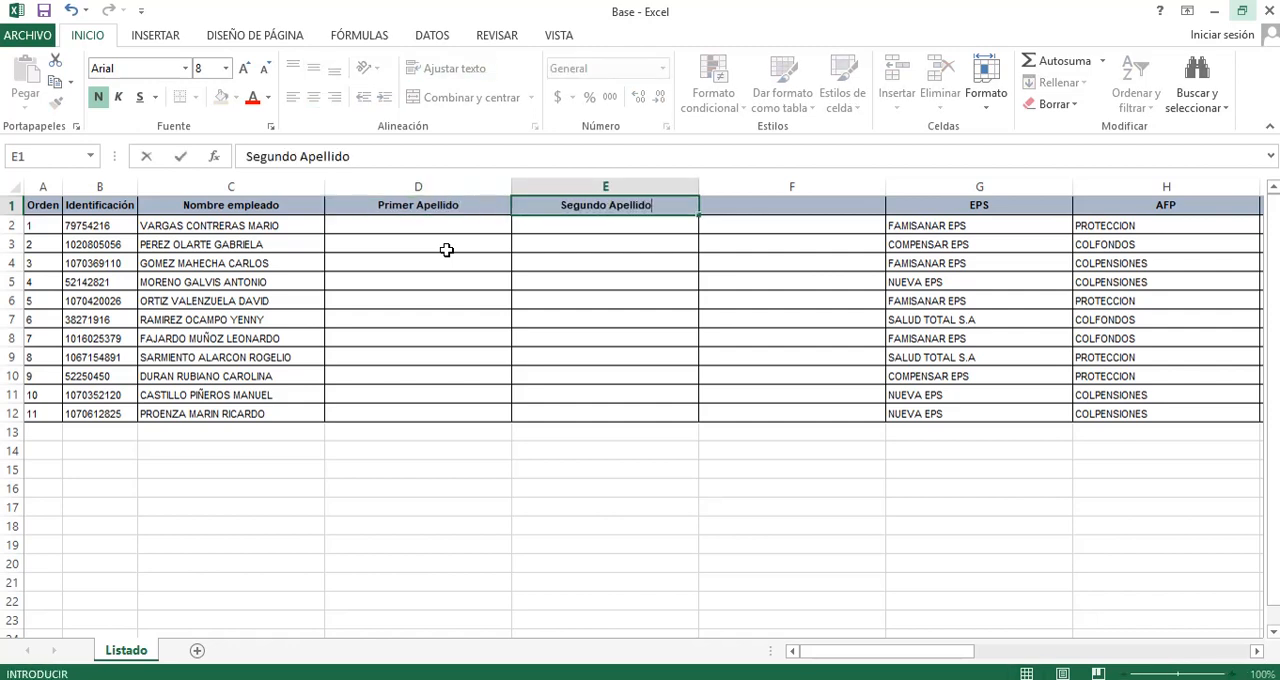
key("Tab")
type("Nombre")
key("Return")
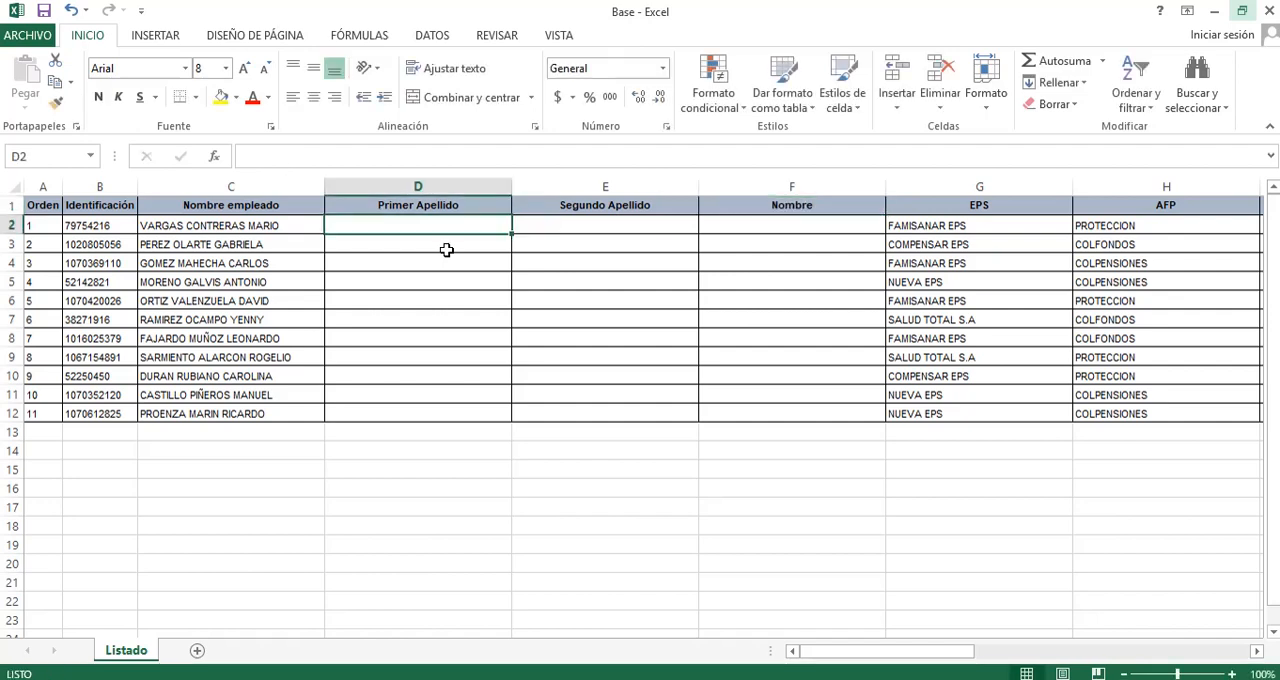
key("Left")
key("Left")
key("Left")
key("Right")
key("Right")
key("Left")
key("Right")
key("Right")
key("Left")
key("Right")
key("Right")
key("Left")
key("Left")
key("Left")
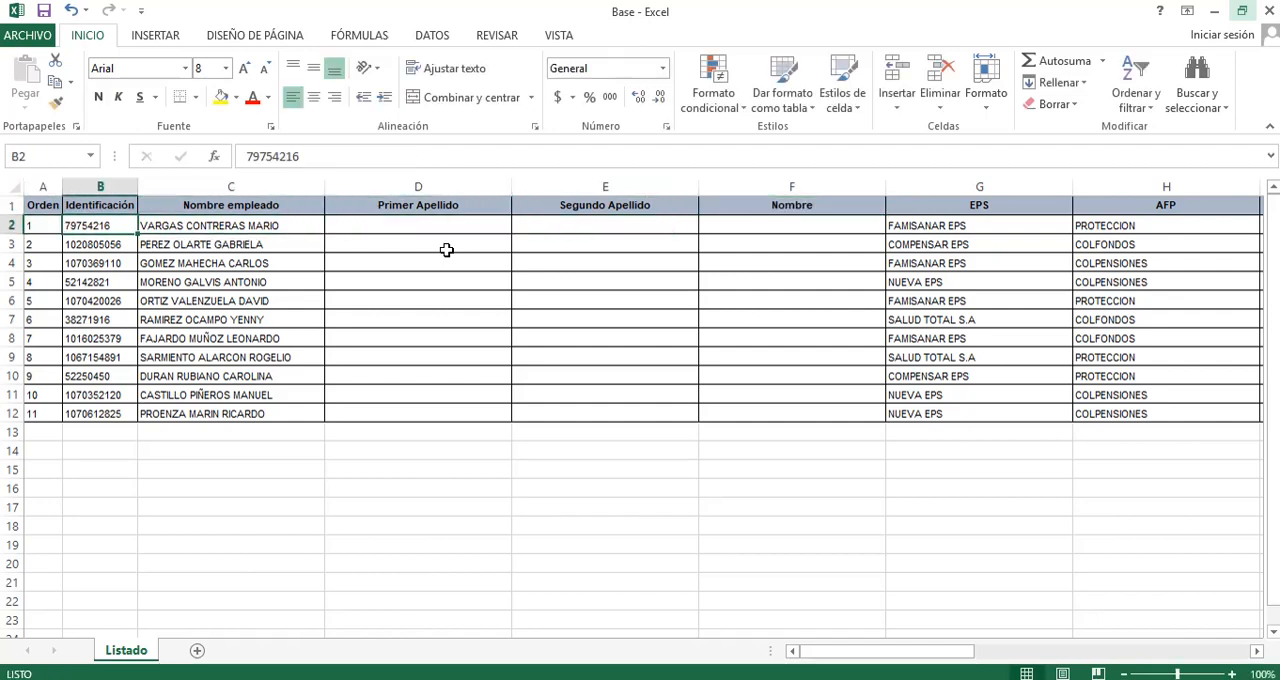
key("Right")
key("Left")
key("Left")
key("Right")
key("Right")
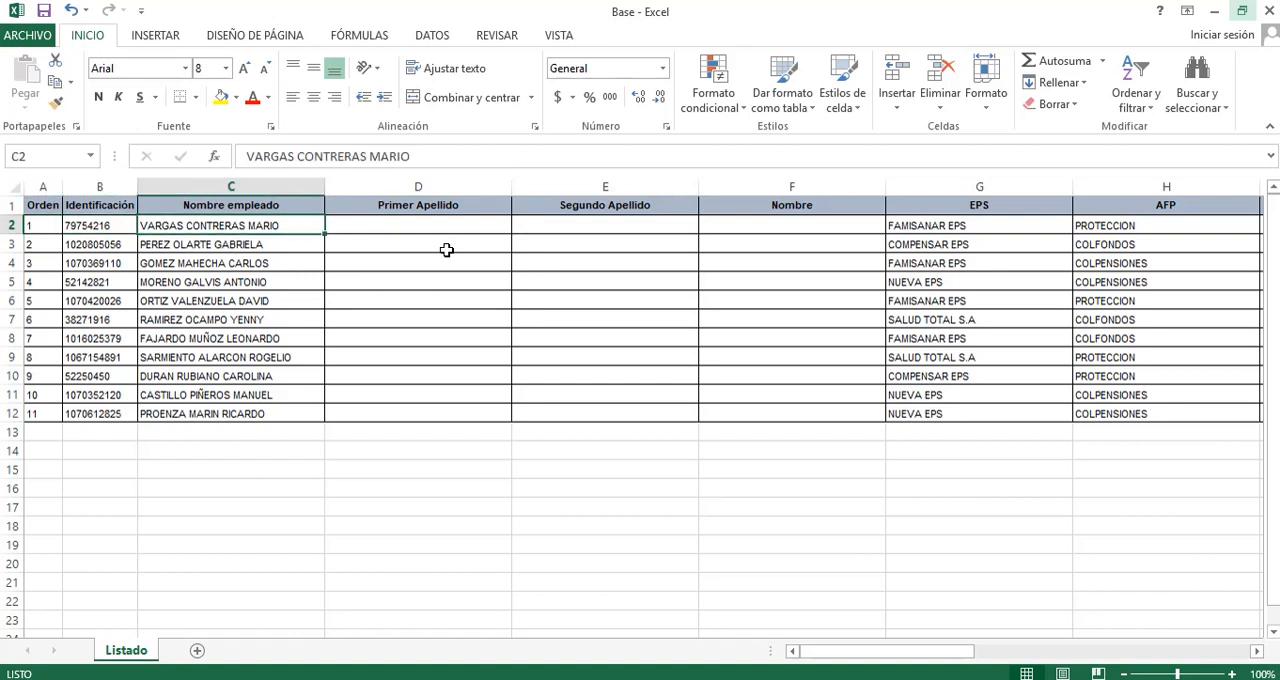
Split the employee names in C2:C12 with Text to Columns as delimited data, using only Espacio as separator, and allow existing data to be replaced.
key("shift+Down")
key("shift+Down")
key("shift+Down")
key("shift+Down")
key("shift+Down")
key("shift+Down")
key("shift+Down")
key("shift+Down")
key("shift+Down")
key("shift+Down")
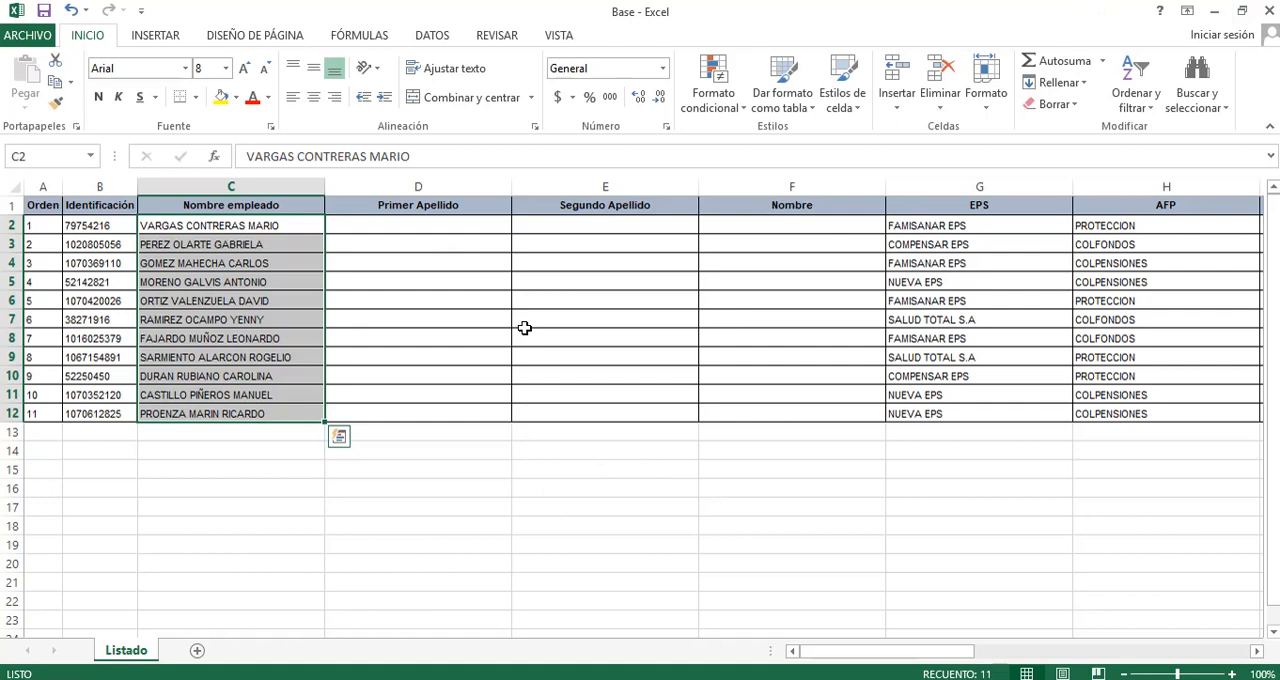
left_click(429, 32)
left_click(432, 35)
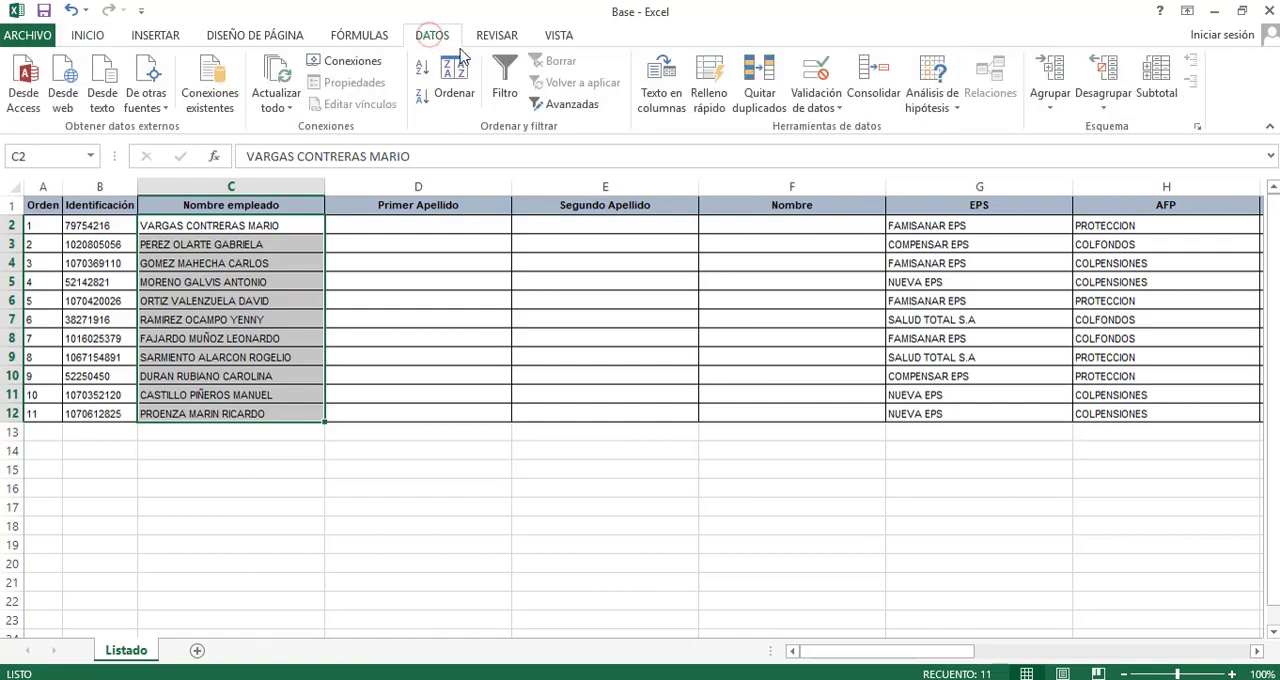
left_click(661, 110)
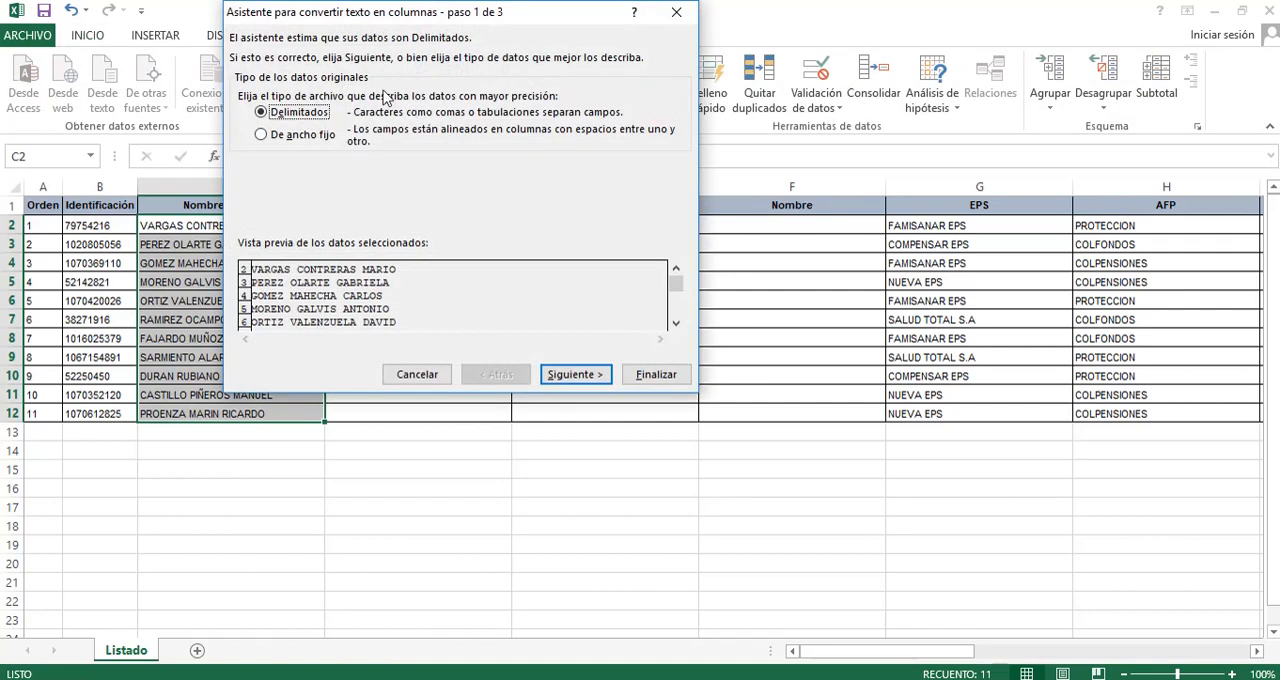
left_click_drag(426, 14, 911, 128)
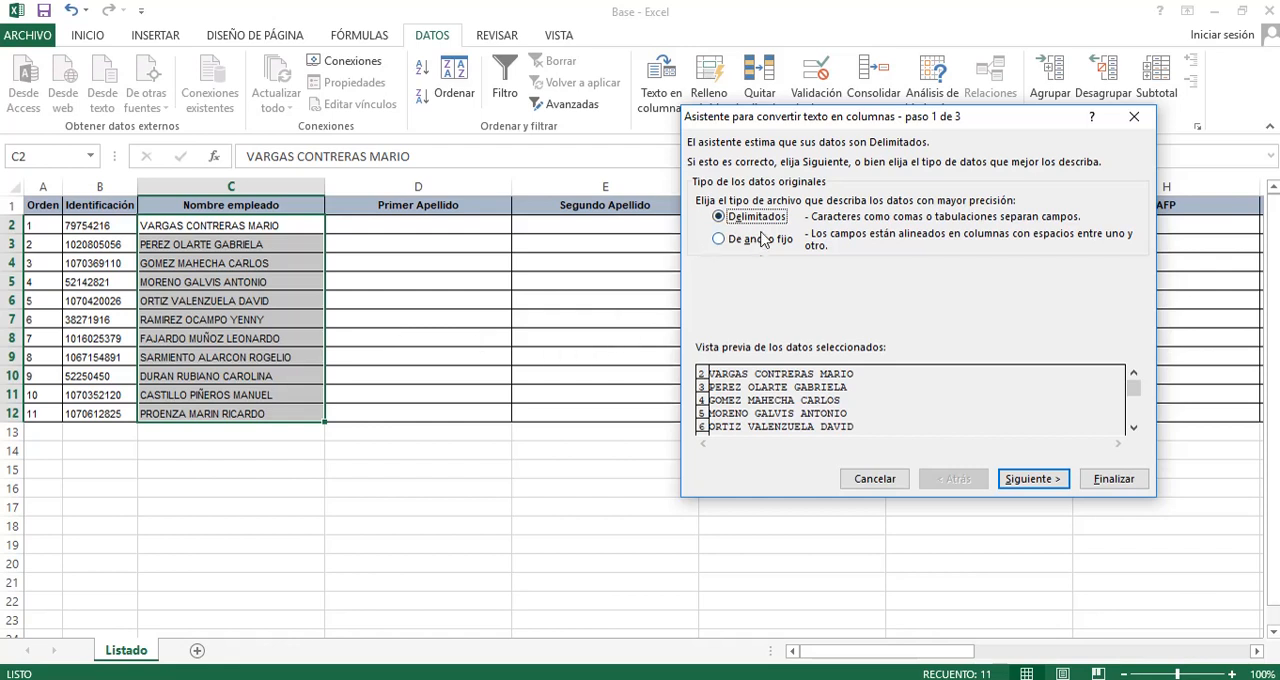
left_click(1030, 479)
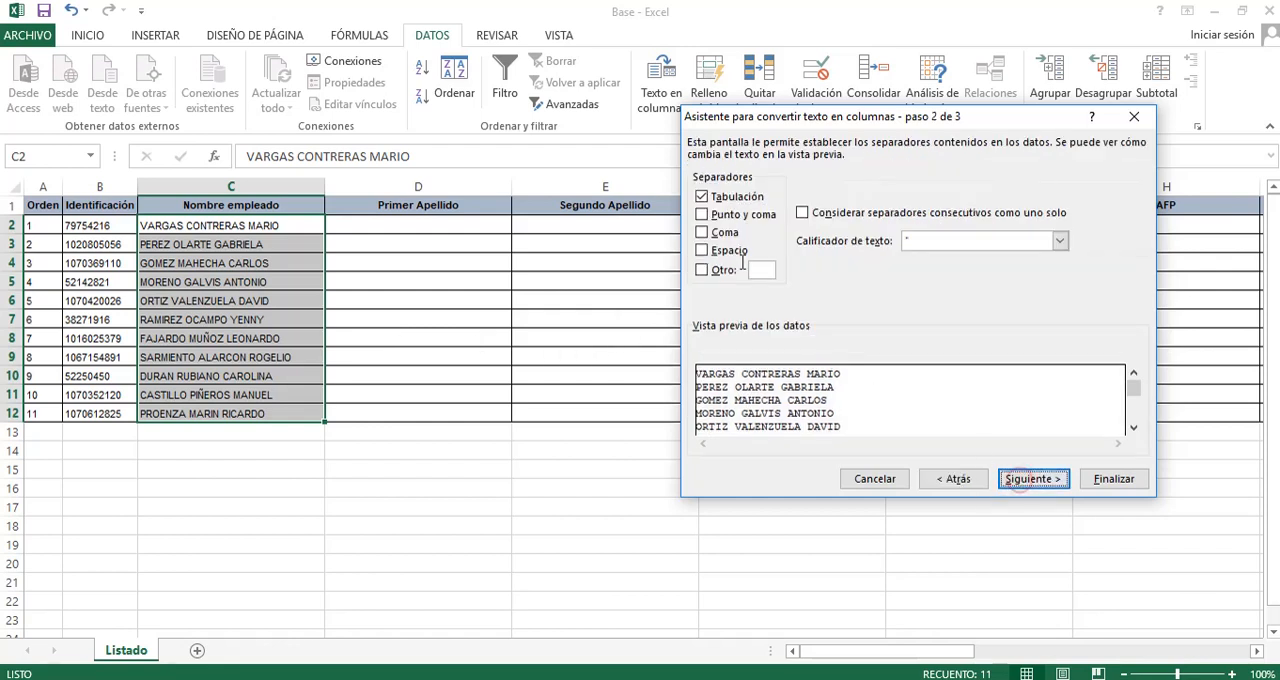
left_click(722, 250)
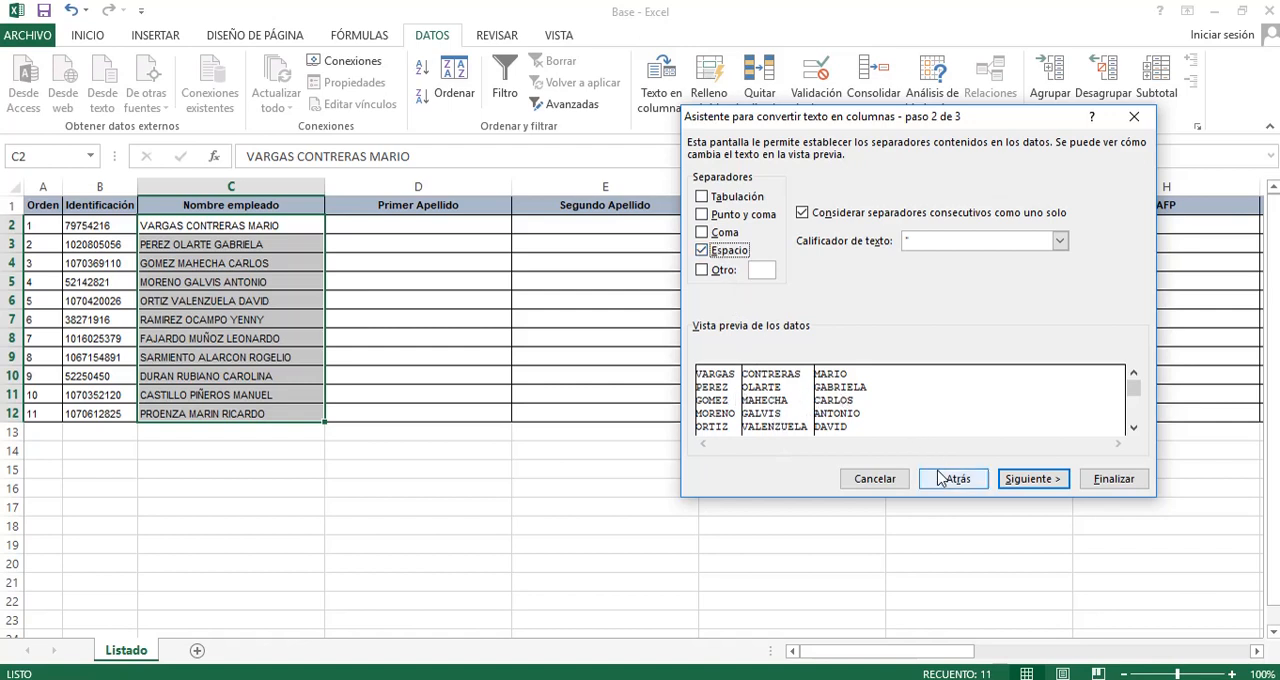
left_click(1120, 482)
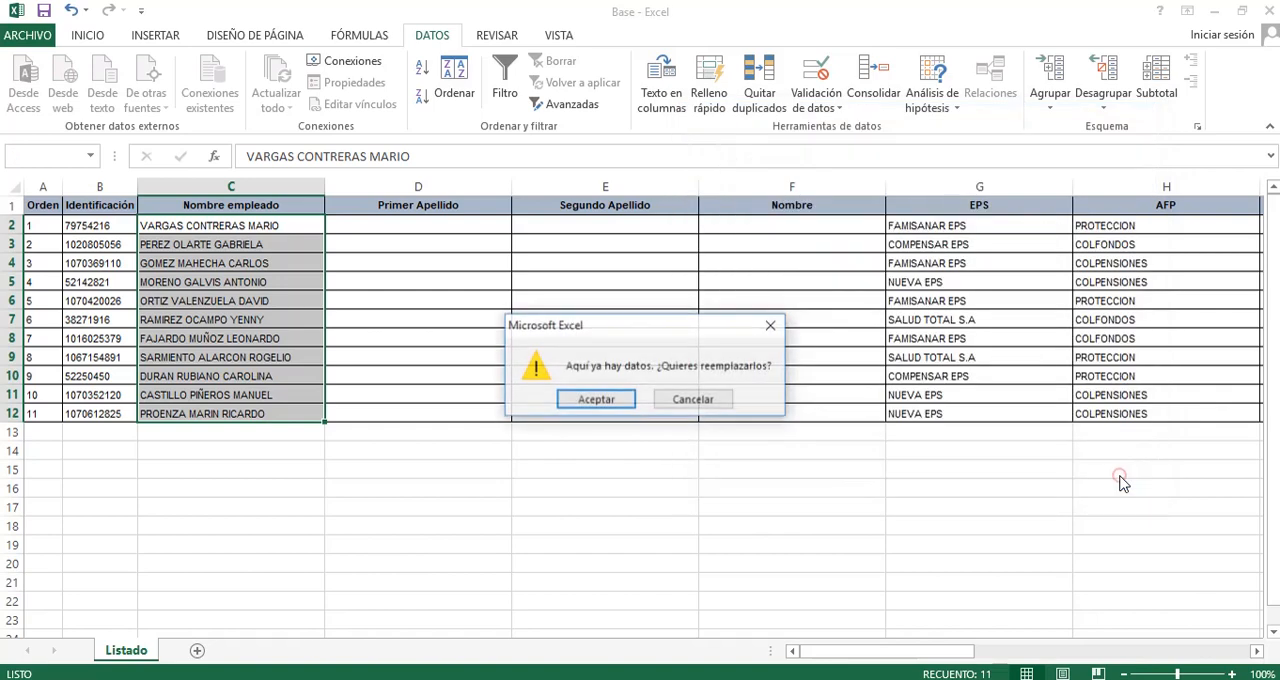
left_click(596, 399)
Examine how the split name parts in row 2 line up with the Nombre empleado, Primer Apellido and Segundo Apellido headers.
left_click(216, 224)
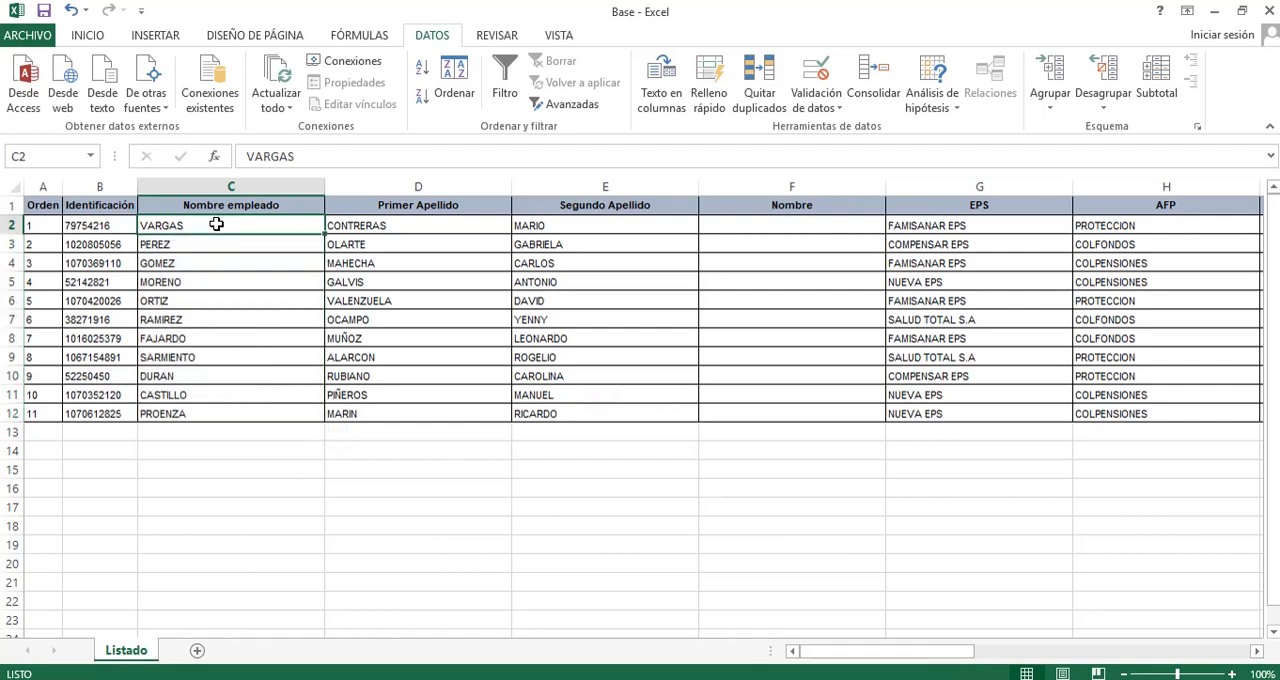
left_click(387, 210)
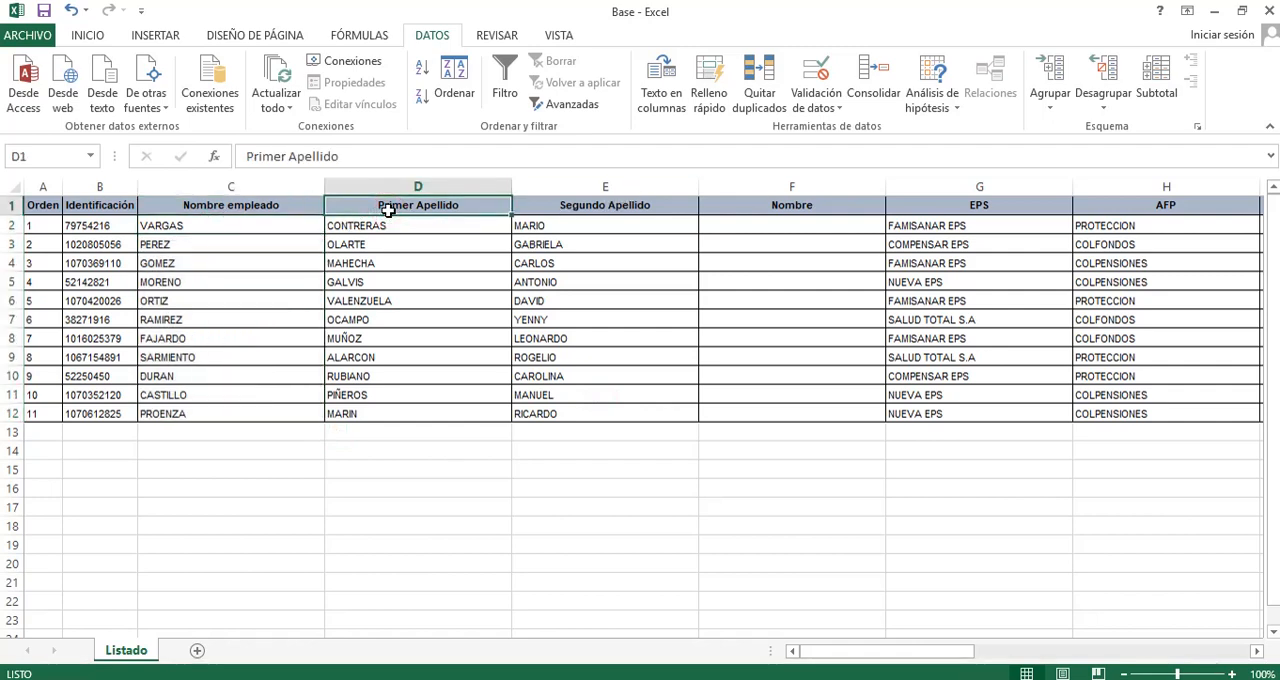
key("Left")
key("Left")
key("Right")
key("Left")
key("Right")
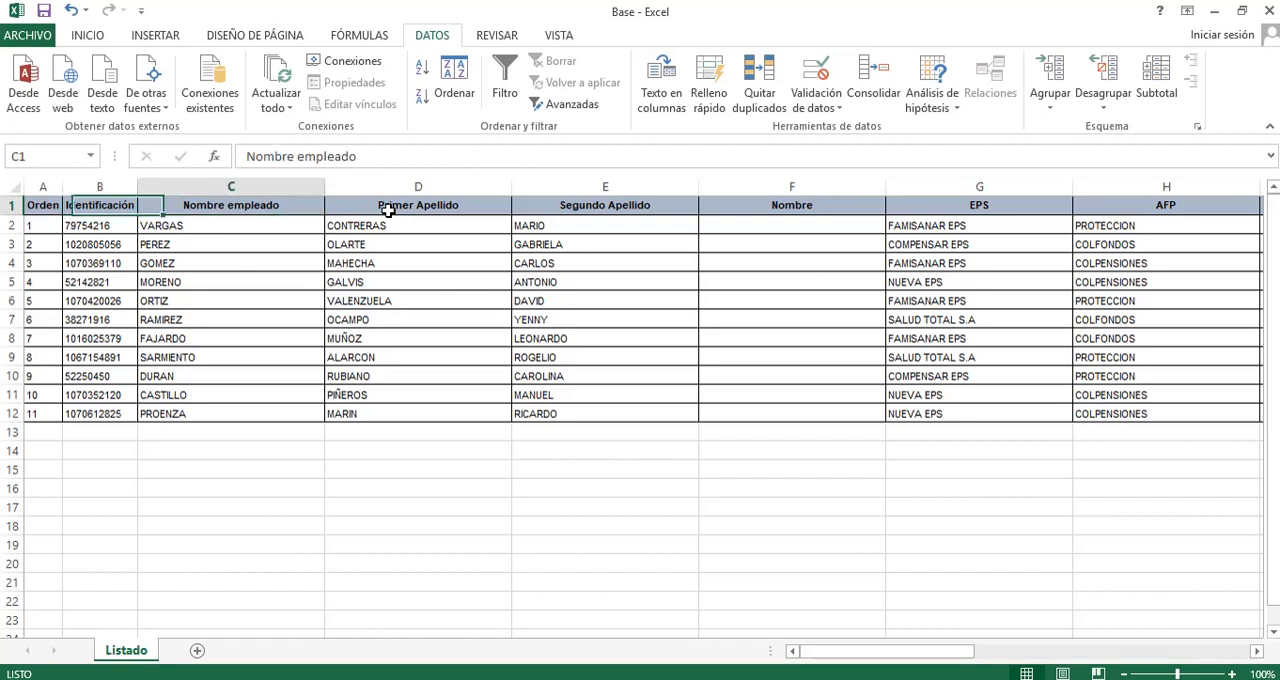
left_click(206, 226)
left_click(388, 227)
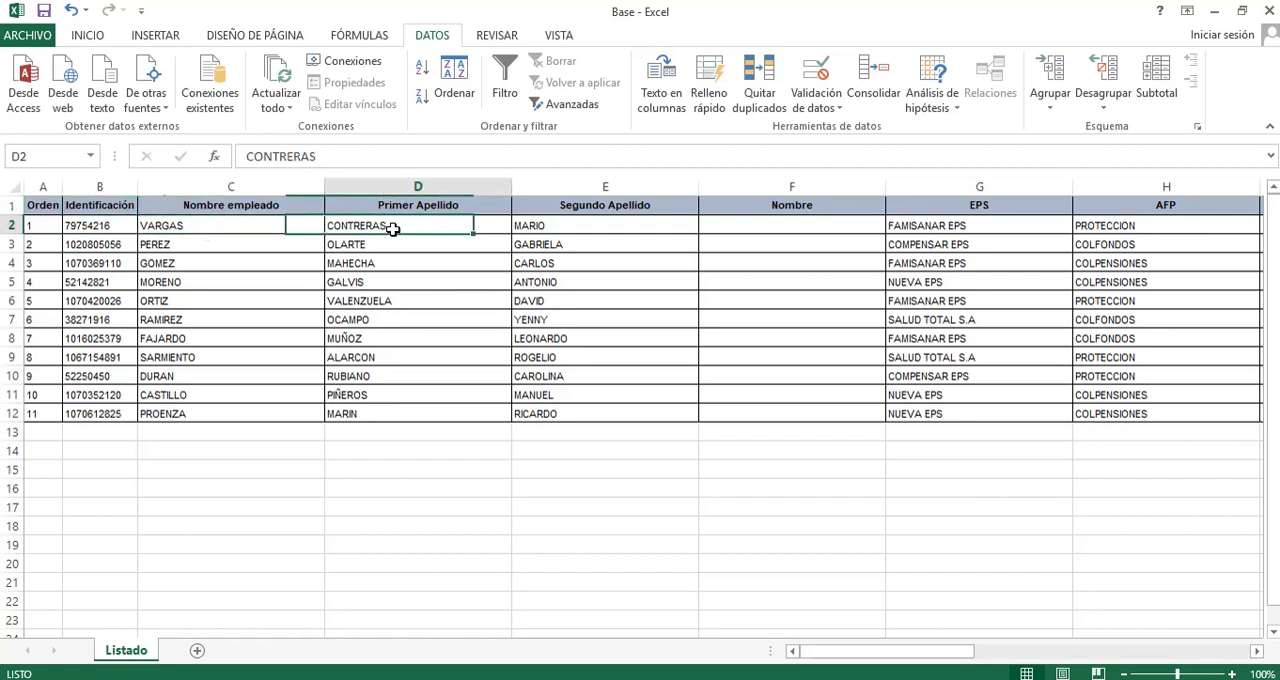
left_click(545, 226)
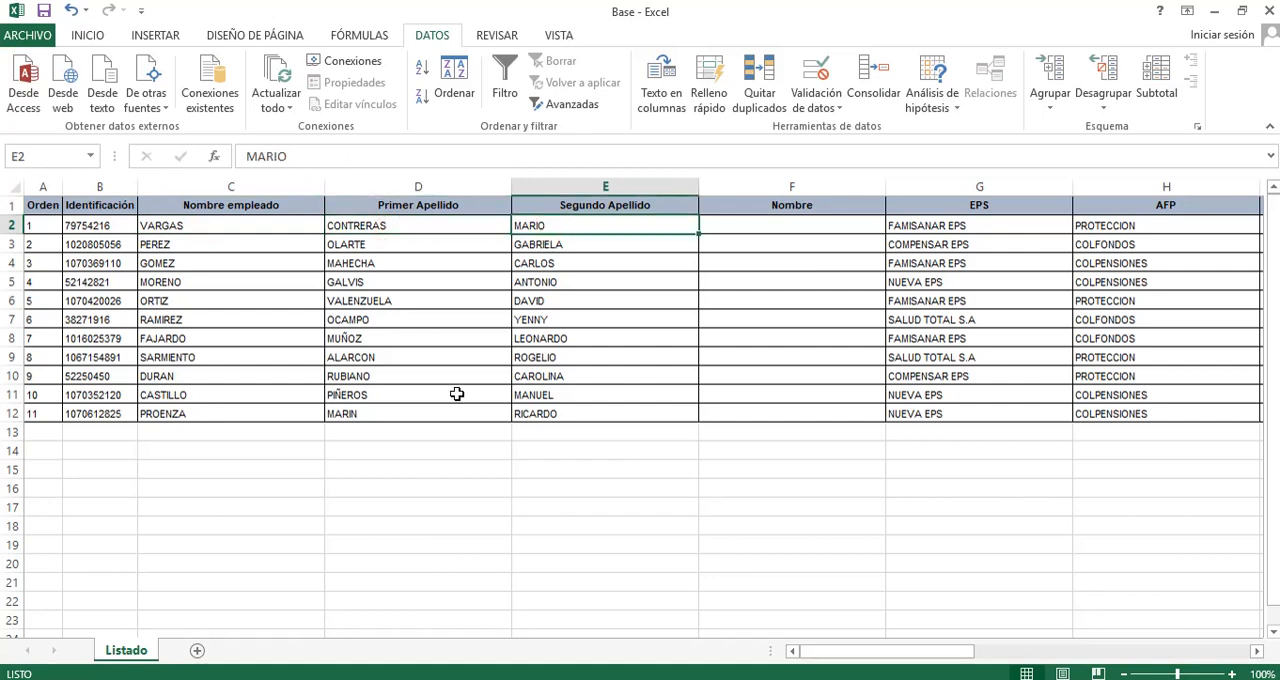
Undo the Text to Columns split of the employee names.
key("ctrl+z")
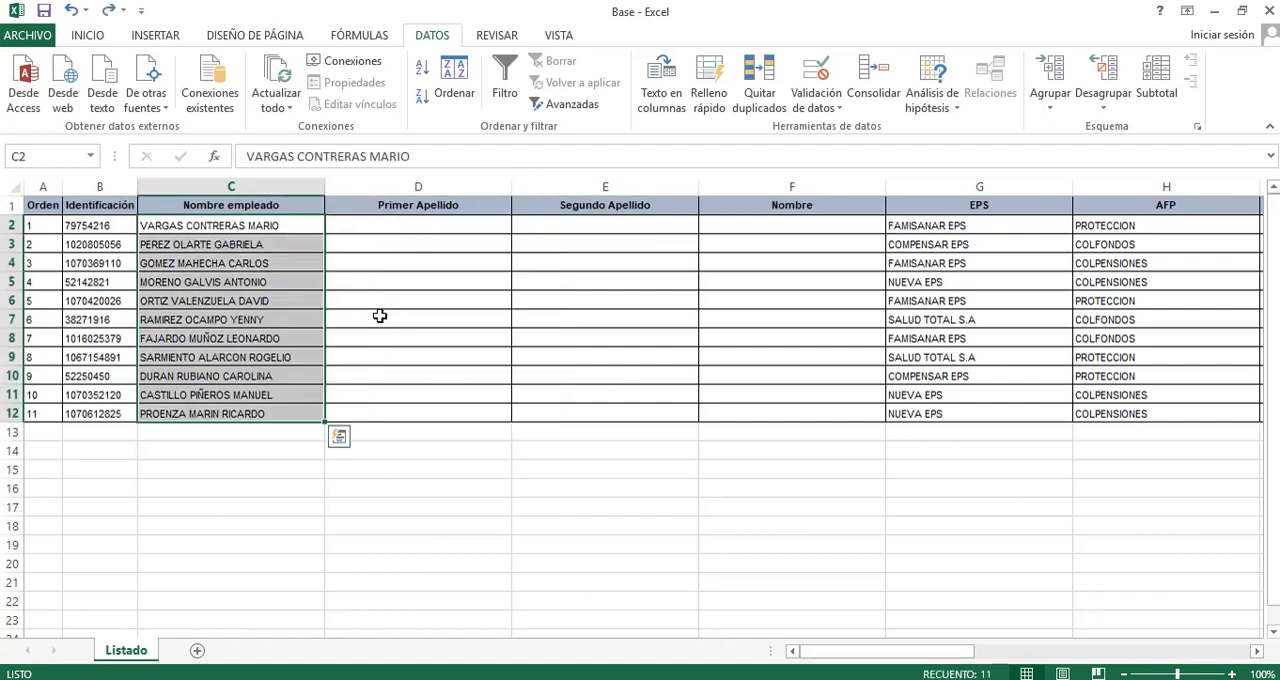
left_click(452, 288)
Enter the formula =HALLAR(" ";C2) in D2 to locate the first space in the employee's full name.
left_click(481, 227)
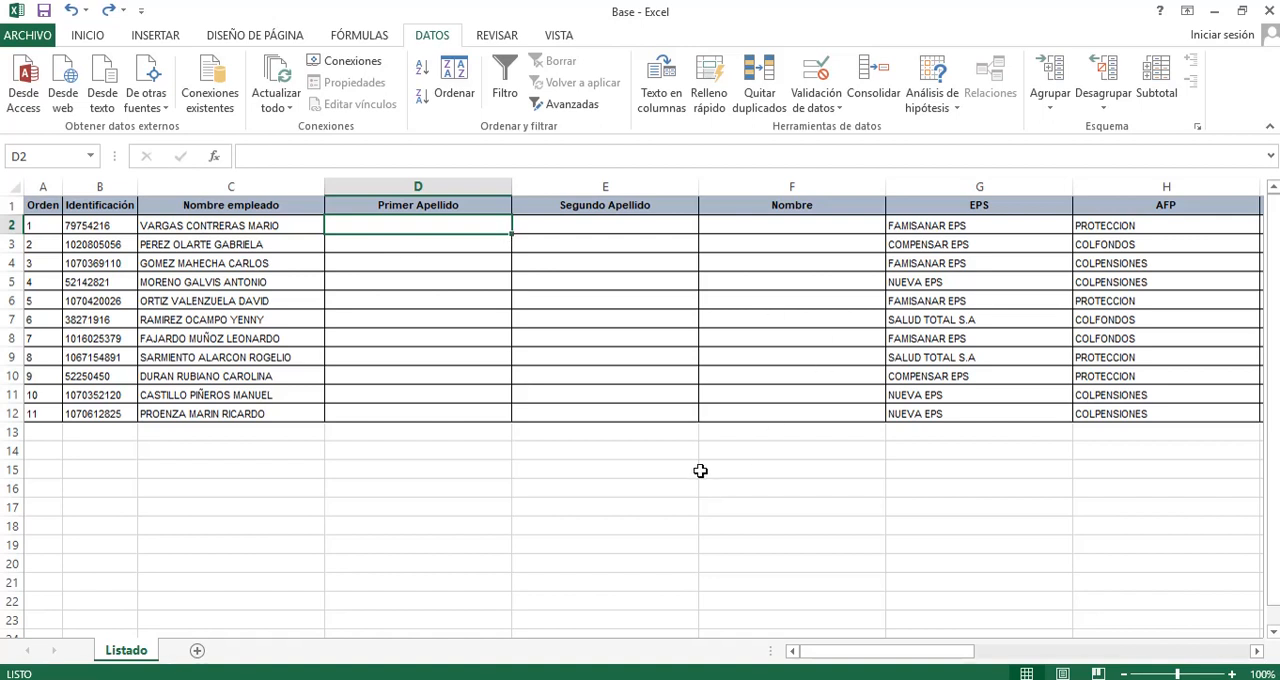
type("=")
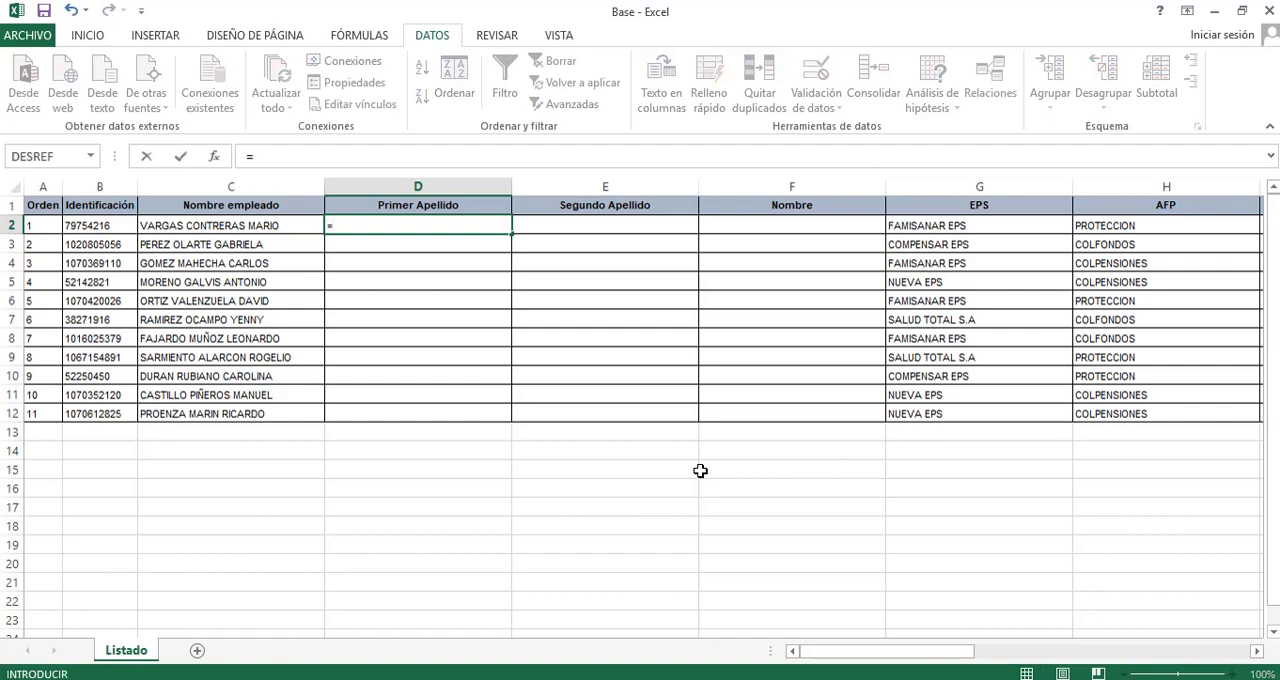
type("hl")
key("BackSpace")
key("BackSpace")
type("HA")
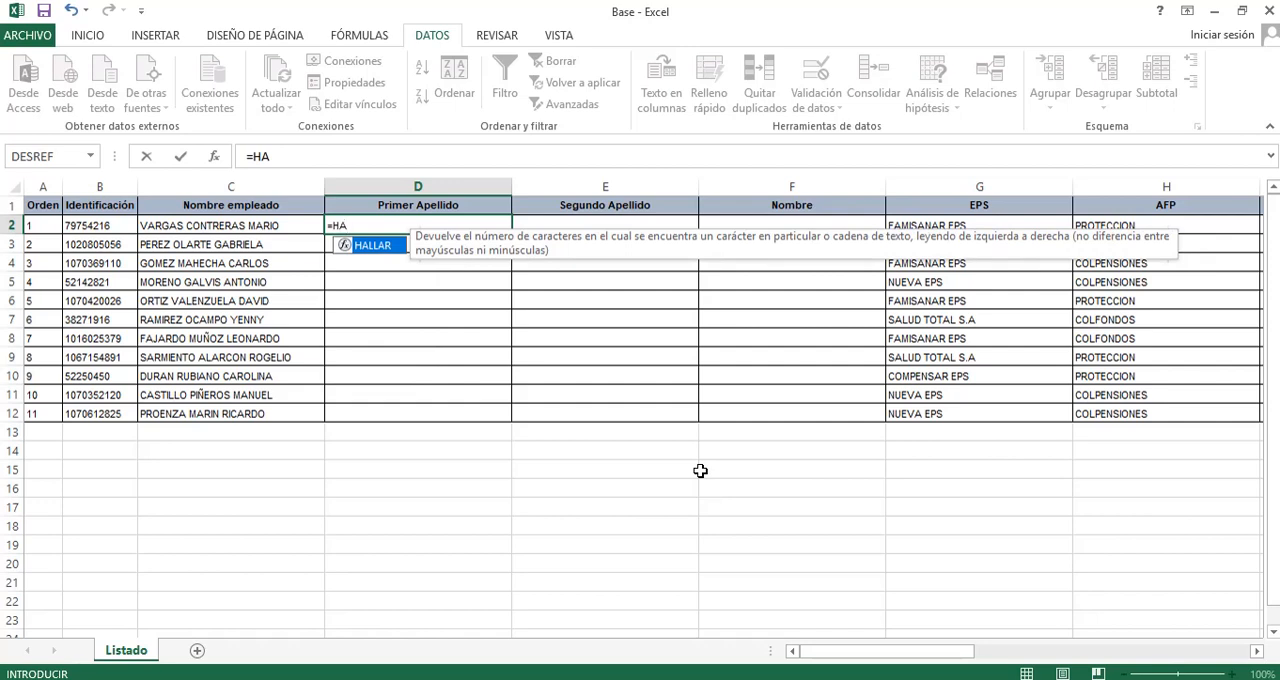
type("LLAR(")
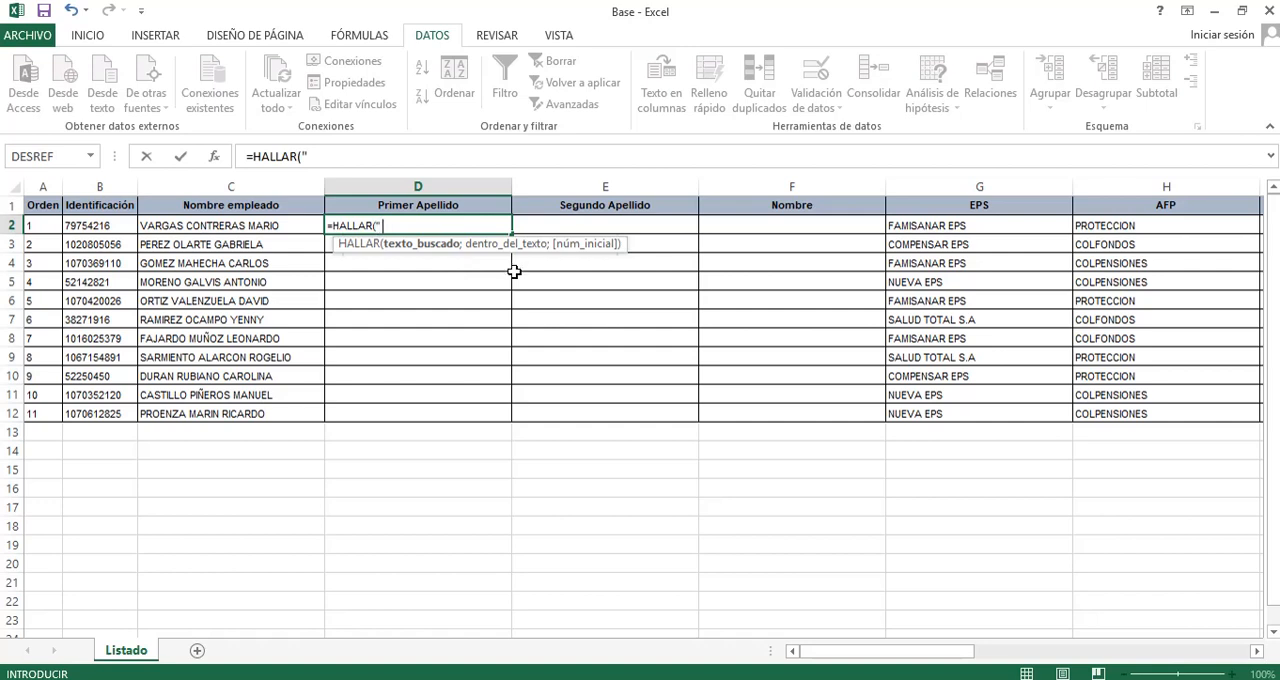
type("\" \";")
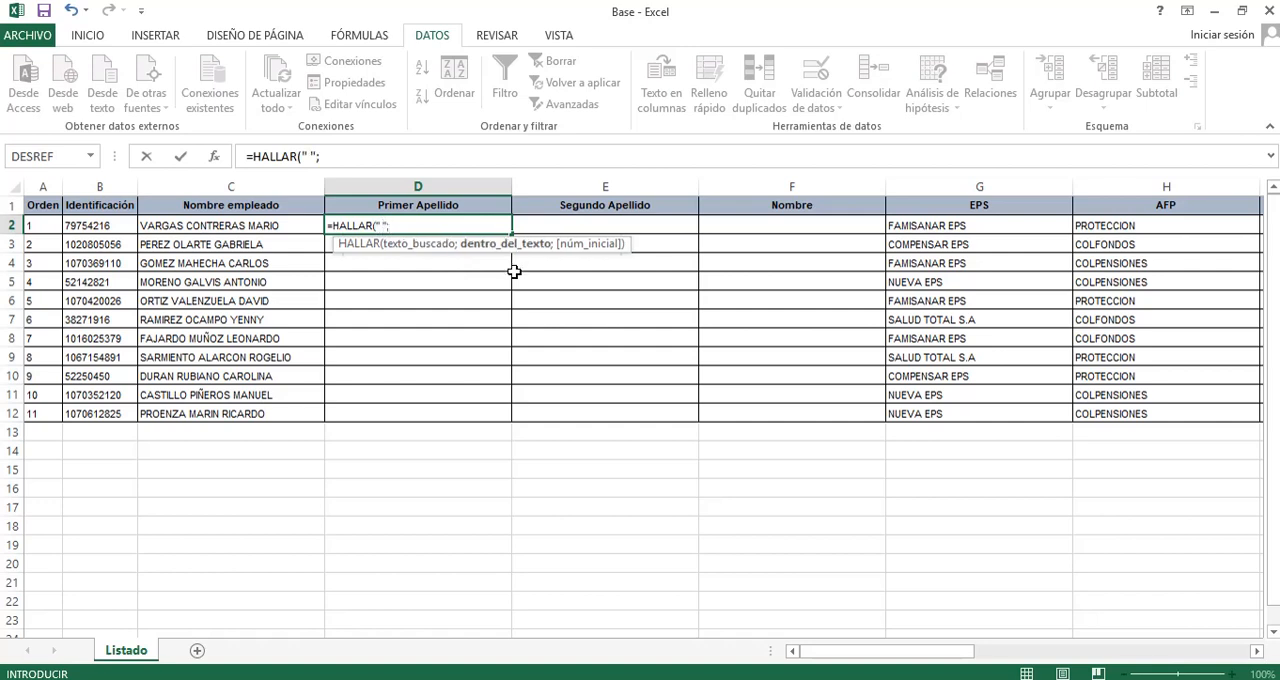
left_click(241, 222)
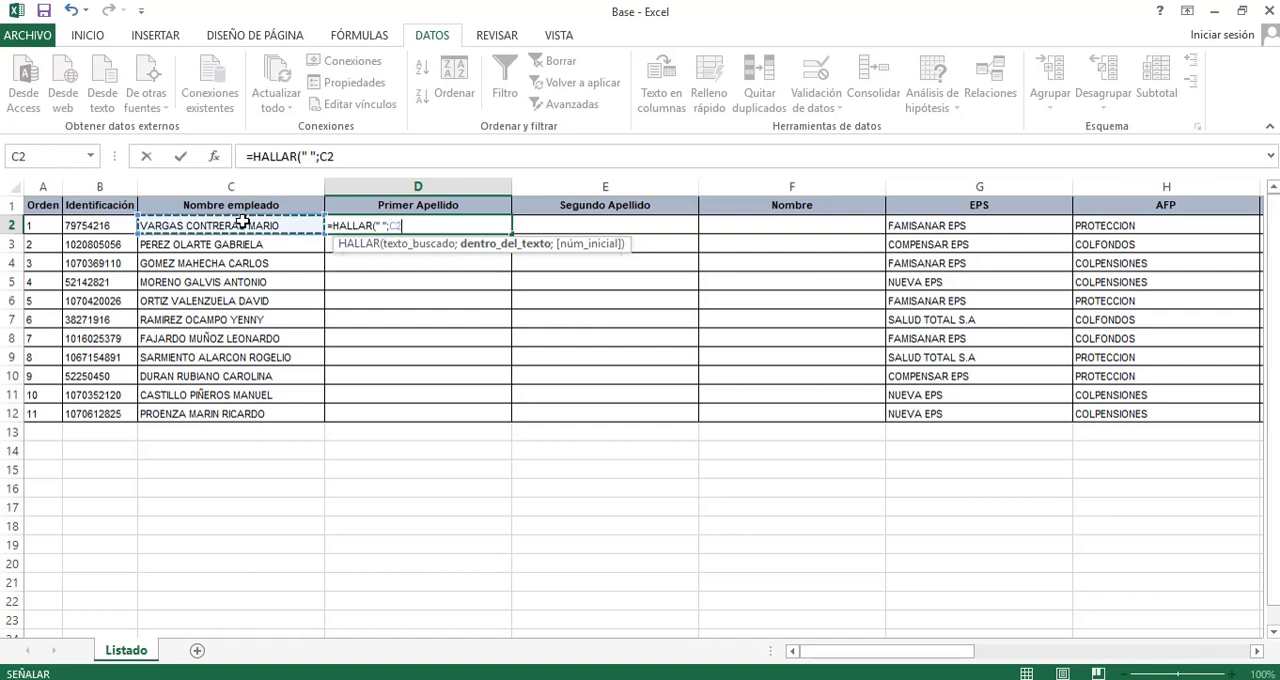
type(")")
key("Return")
key("Up")
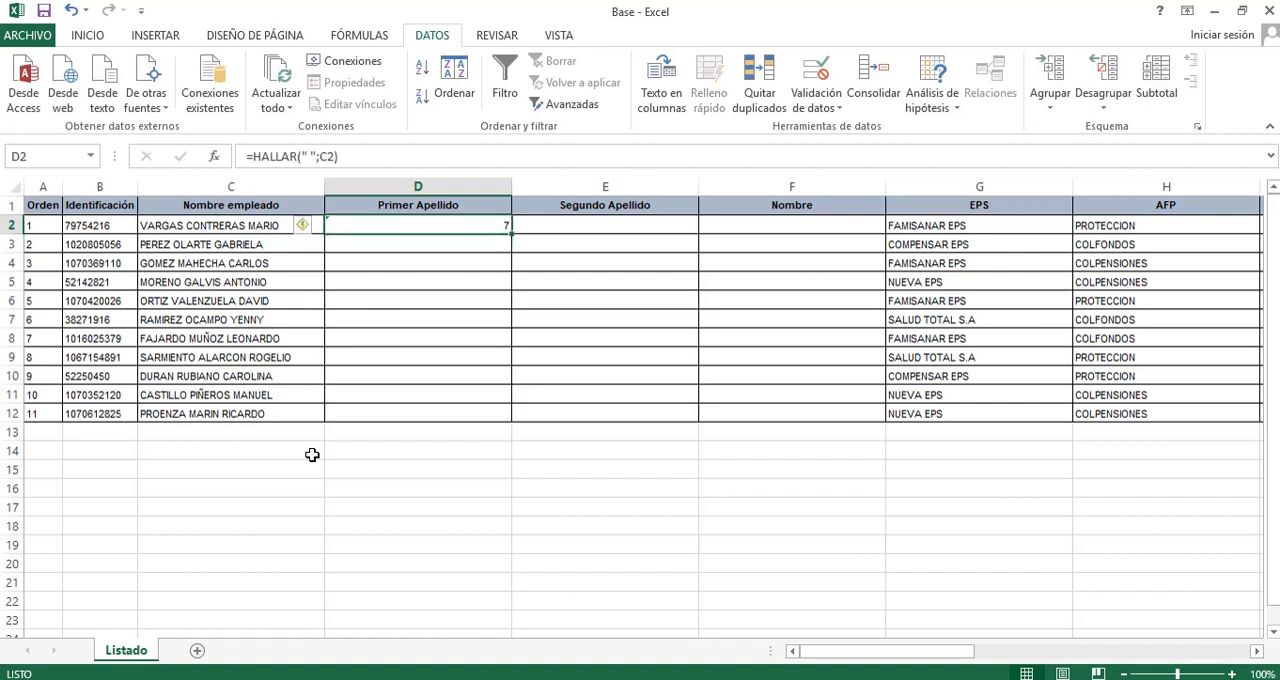
Count the characters up to the first space in C2's name and compare the position with the HALLAR result in D2.
left_click(156, 226)
left_click(245, 156)
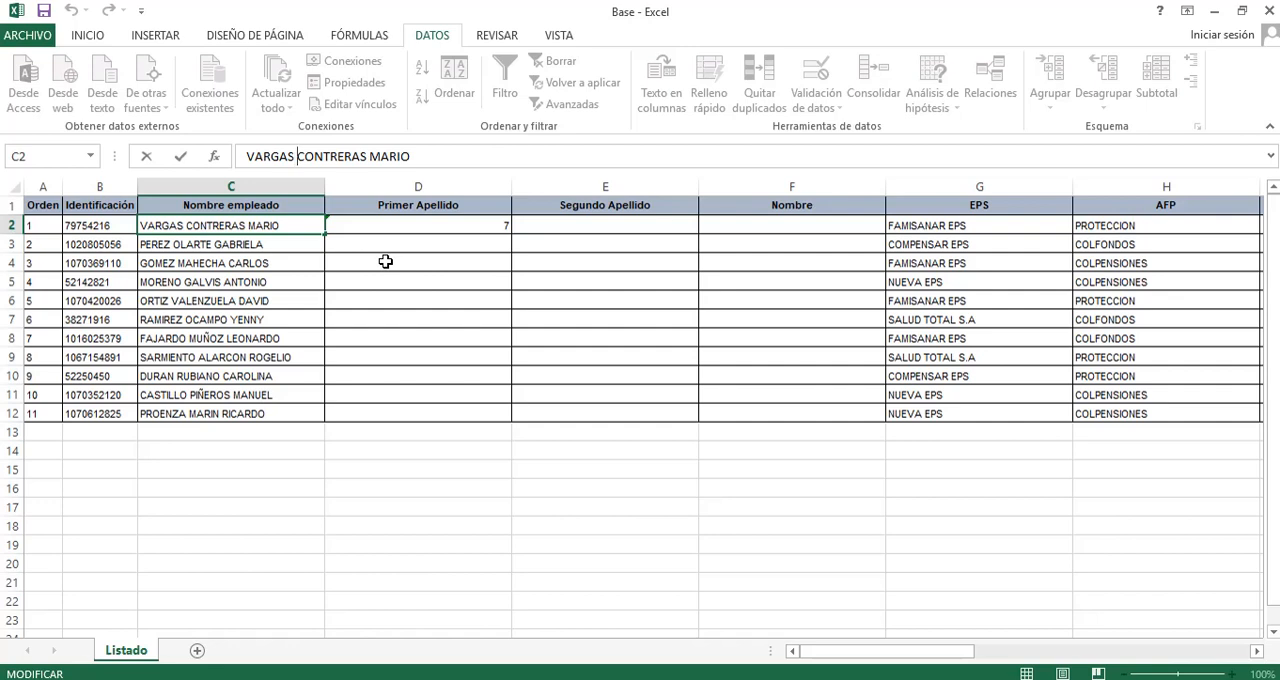
key("Return")
key("Up")
key("Right")
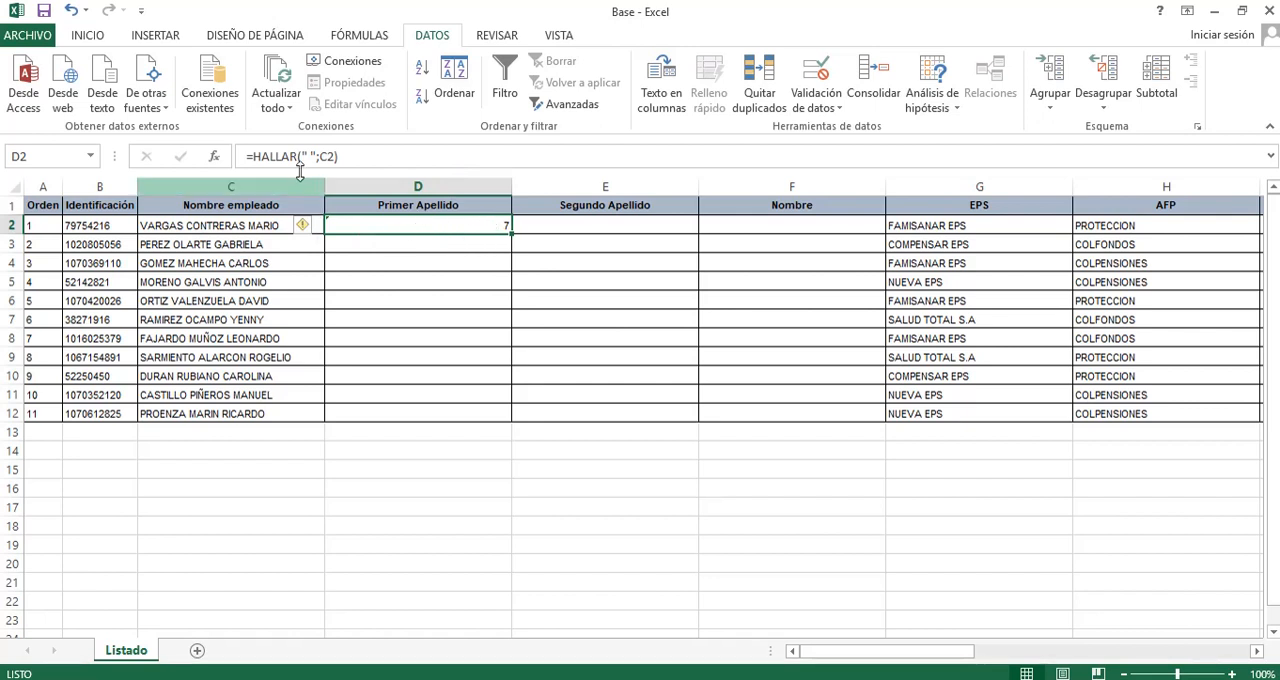
left_click(417, 243)
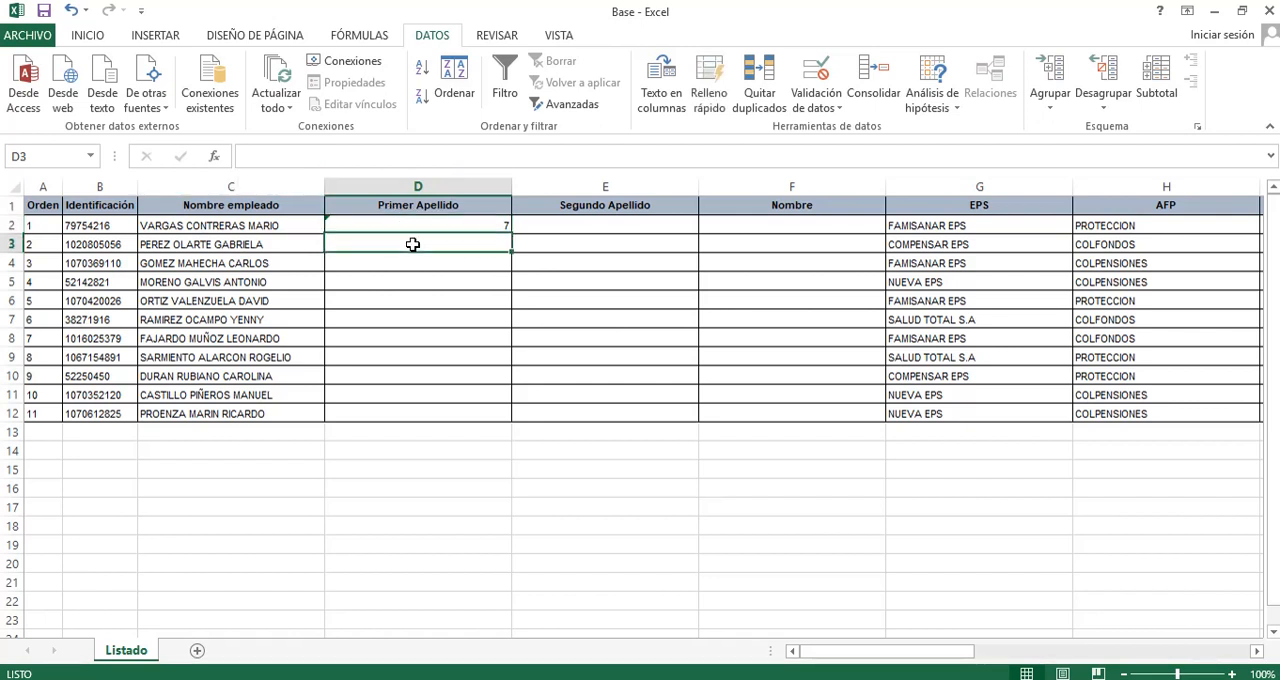
Enter the formula =EXTRAE(C2;1;6) in E2 to extract the first surname using a fixed length of 6 characters.
left_click(497, 226)
left_click(563, 228)
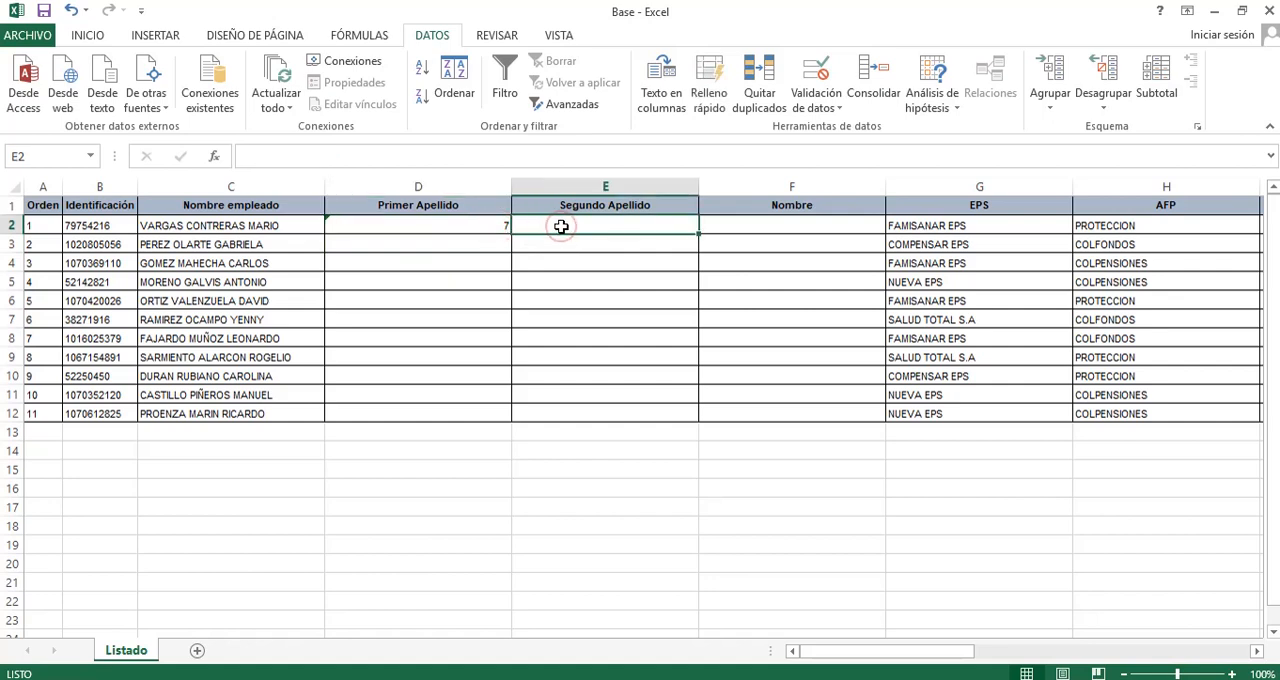
type("=EXT")
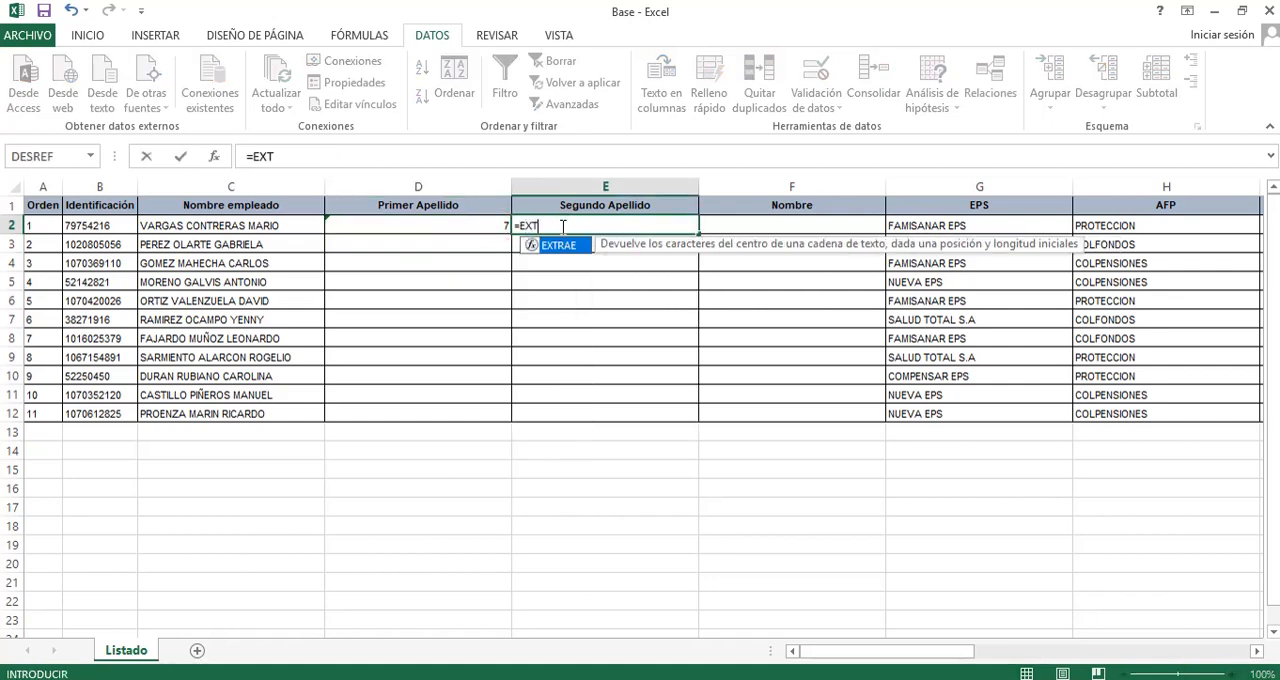
key("Tab")
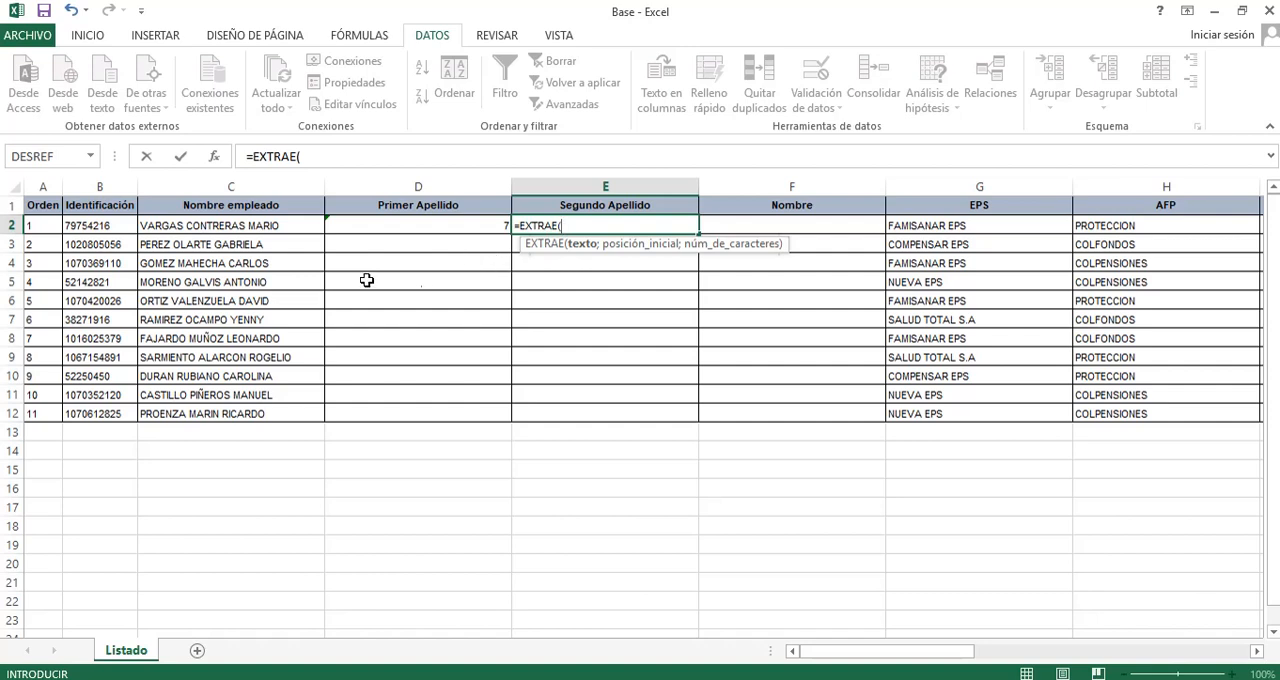
left_click(248, 225)
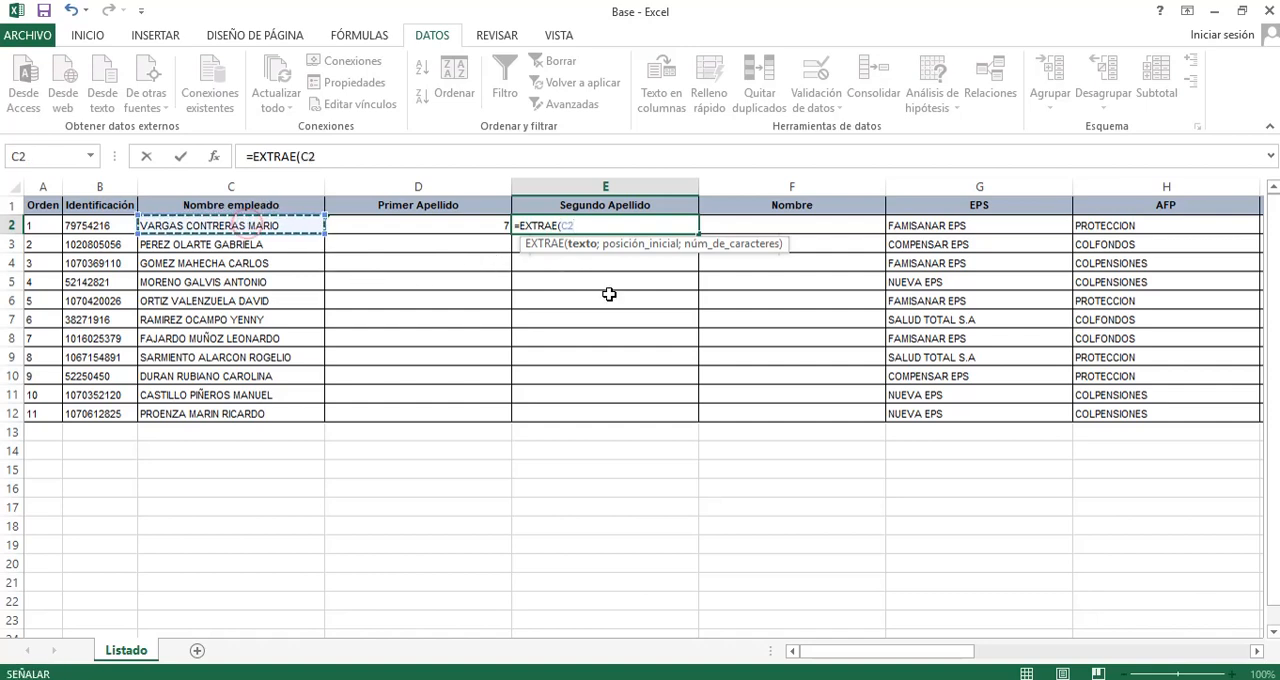
type(";")
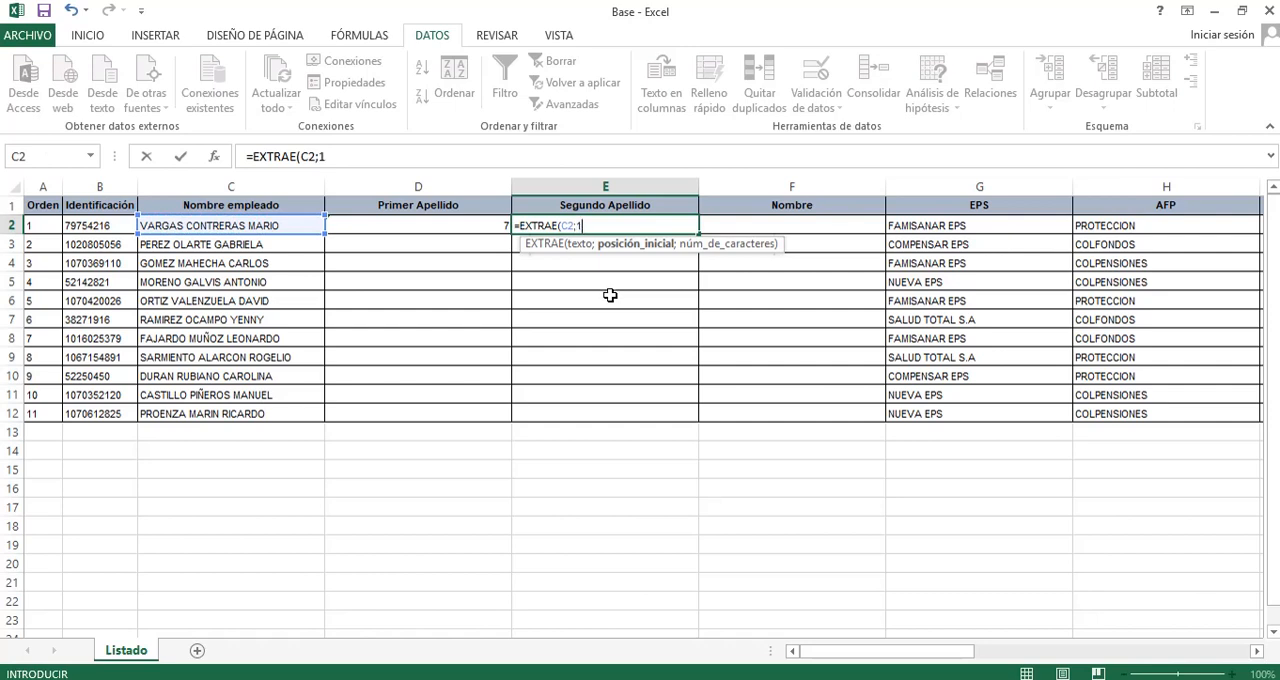
type("1;6")
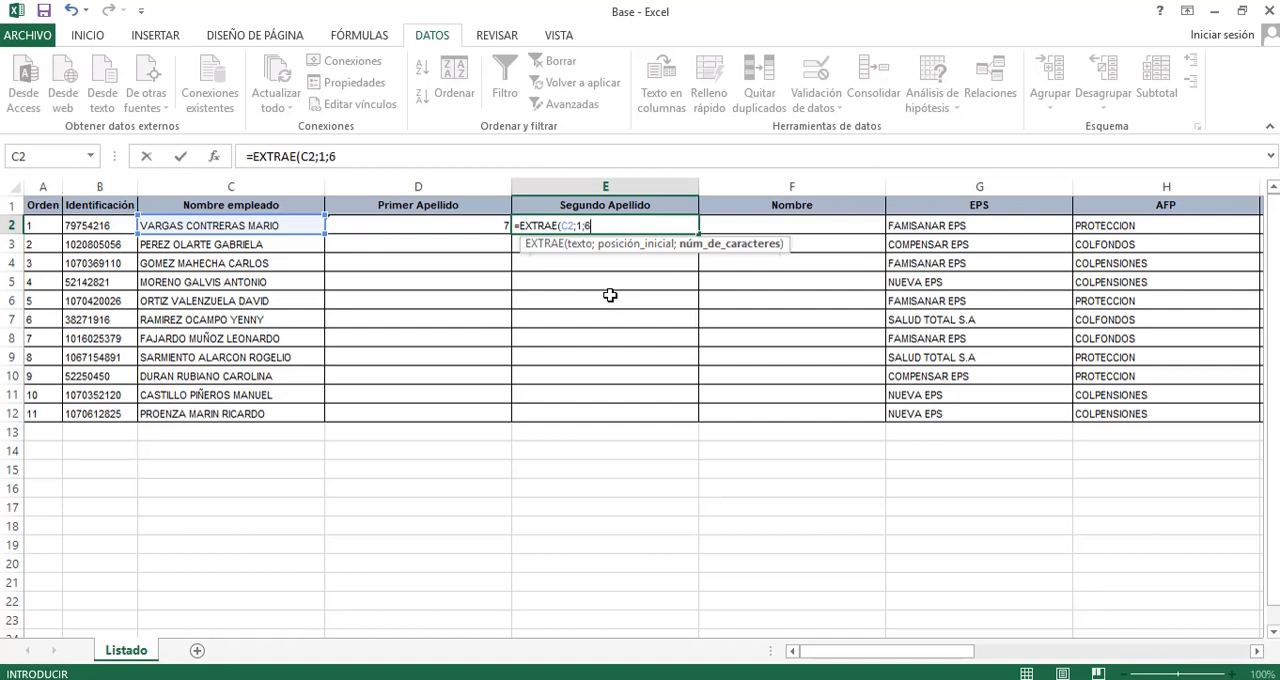
key("ctrl+Return")
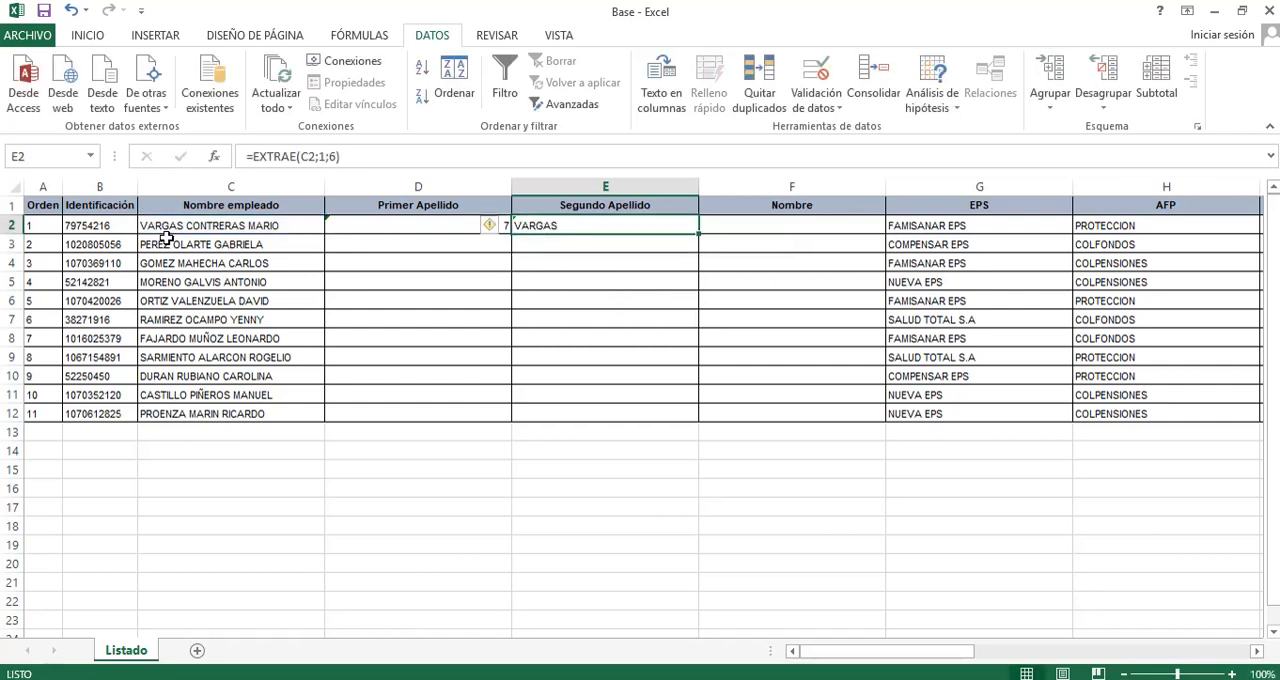
Inspect the number-of-characters argument of the EXTRAE formula in E2.
left_click(540, 244)
left_click(551, 227)
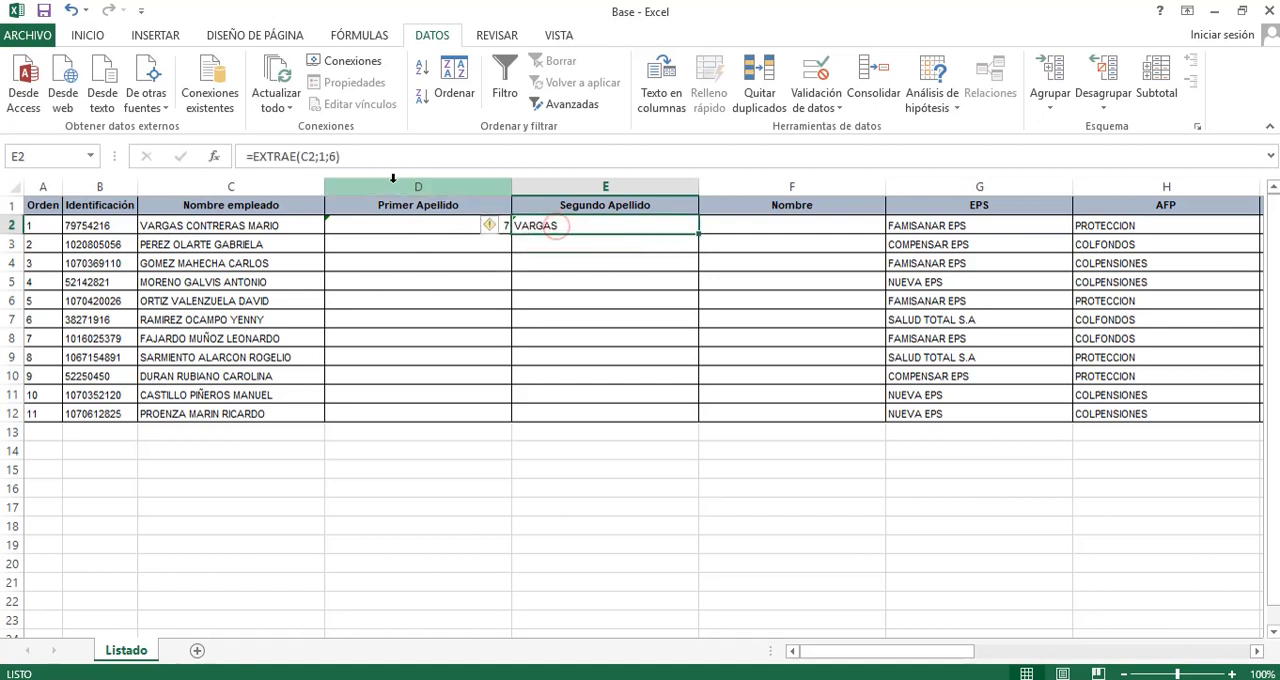
left_click(334, 157)
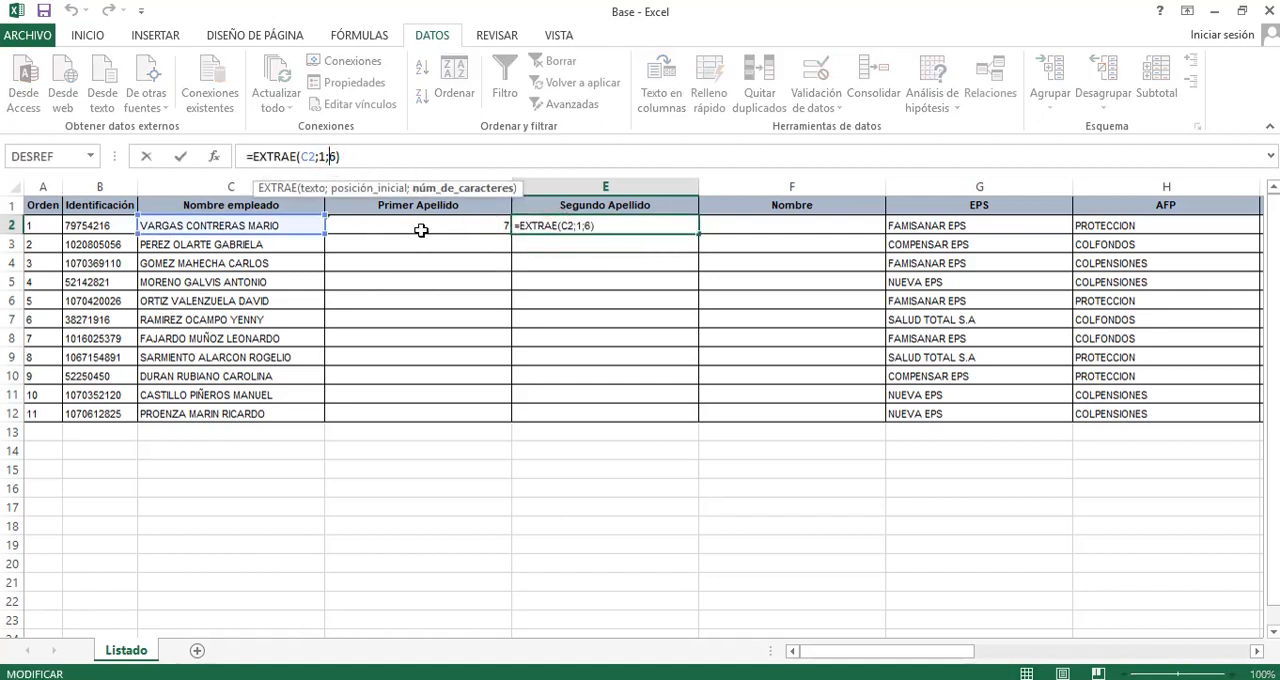
Begin an EXTRAE formula in F2 with C2 as the text and 1 as the starting position.
left_click(768, 228)
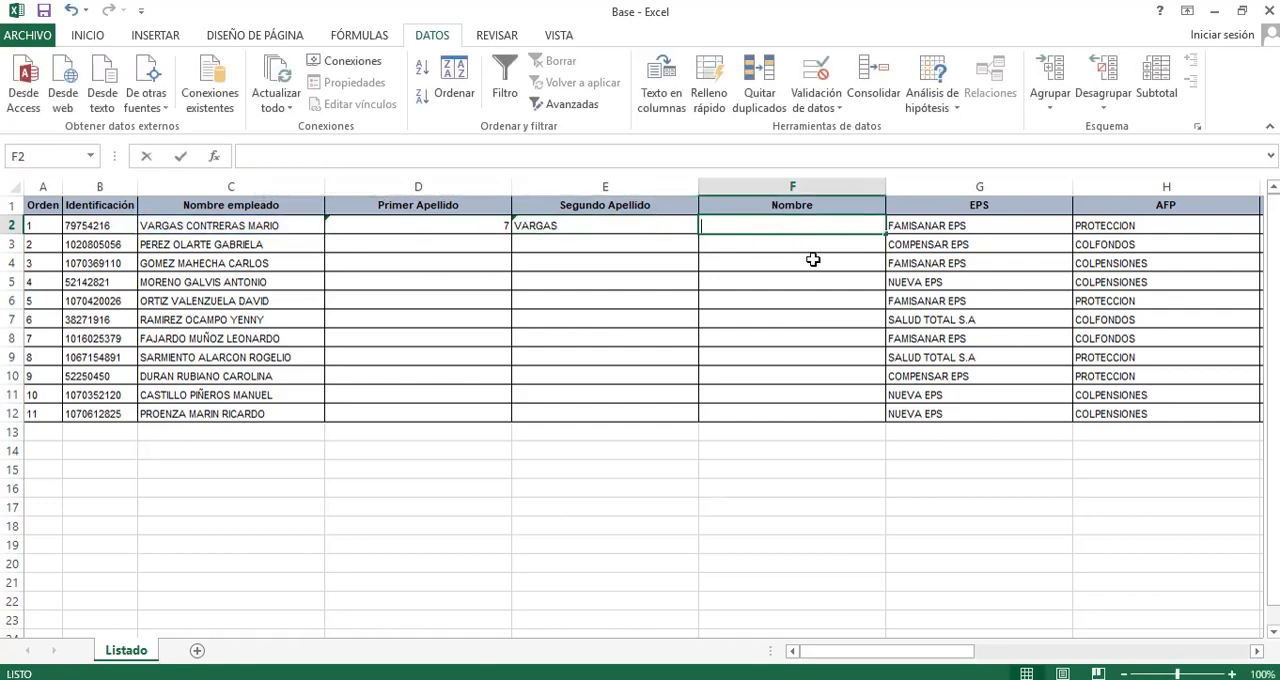
type("=EXTR")
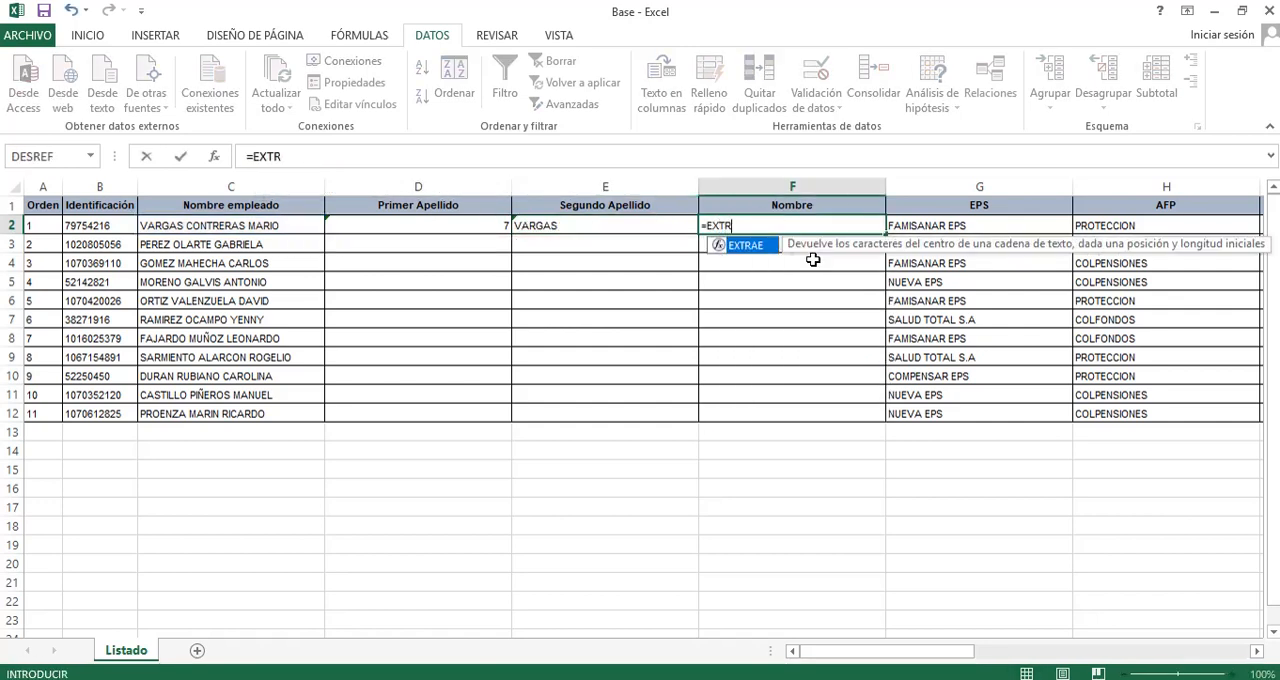
type("EA")
key("BackSpace")
type("AE(")
key("Left")
key("Left")
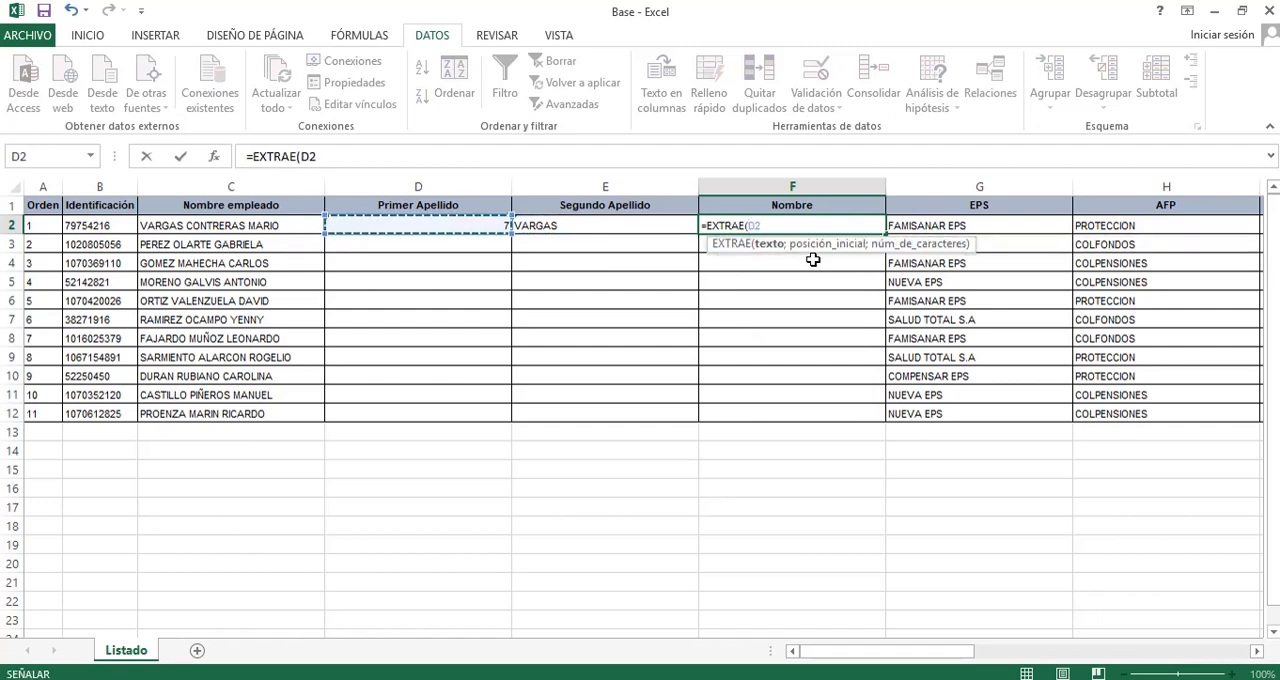
key("Left")
key("Left")
key("Right")
type(";")
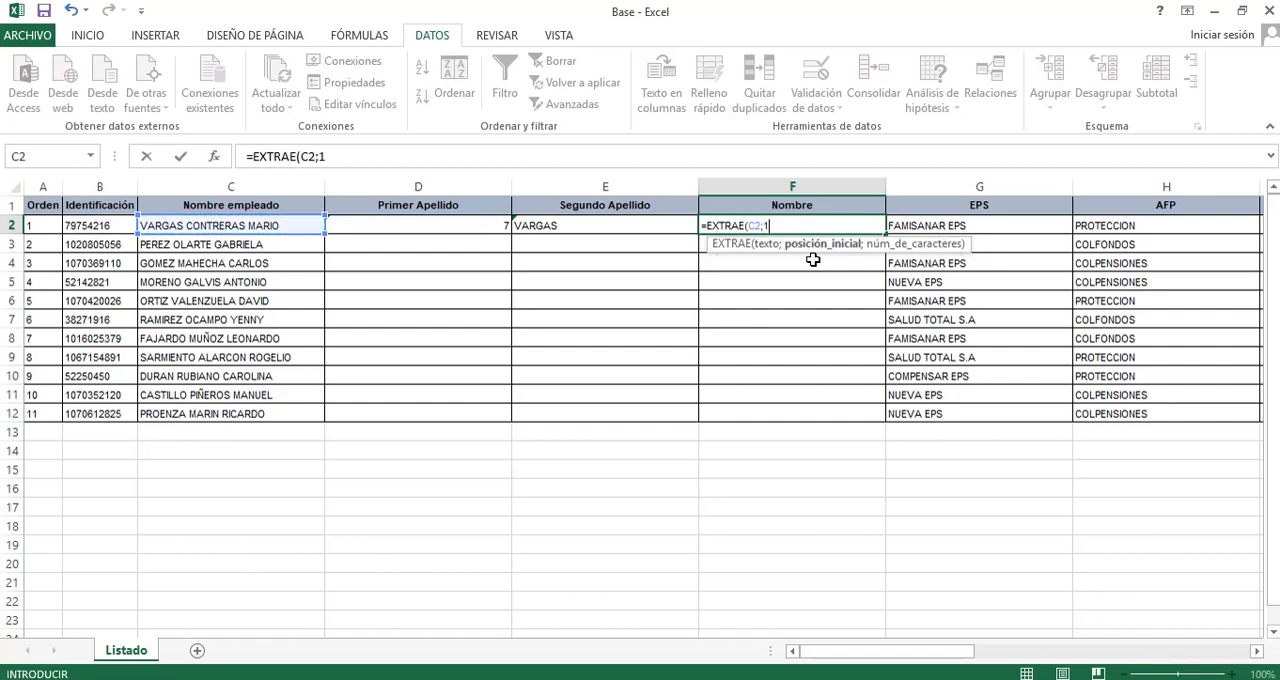
type("1;")
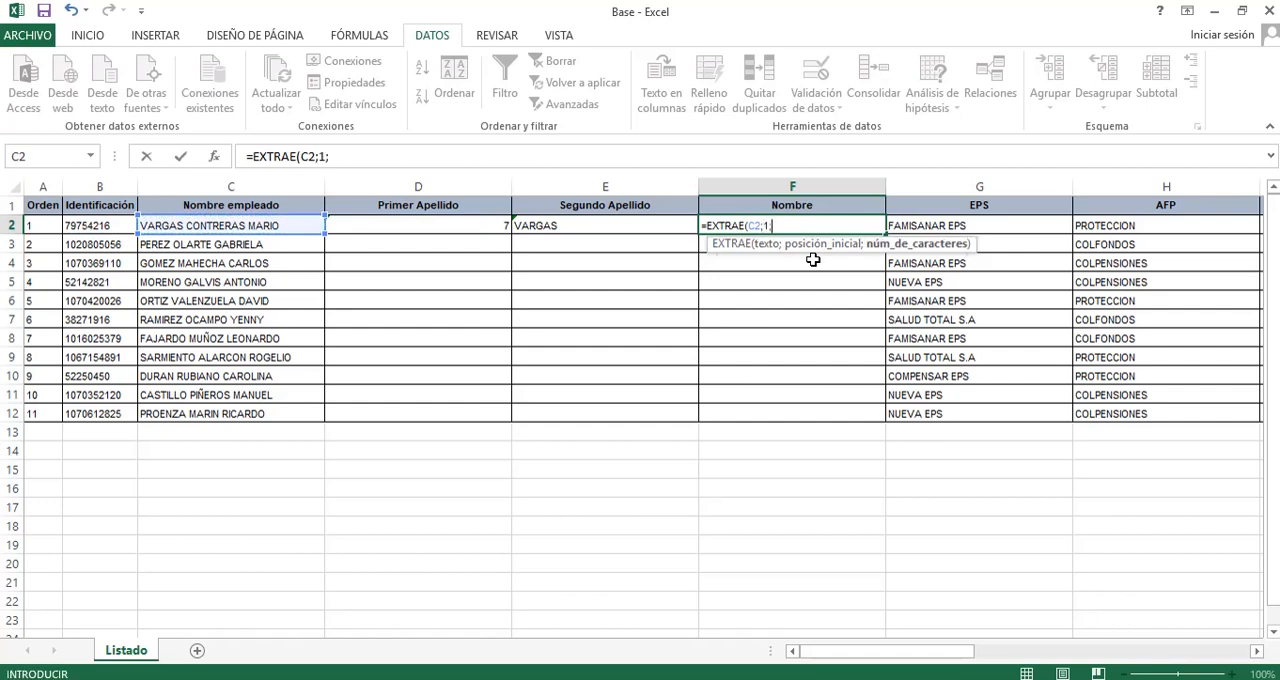
type("HALLAR")
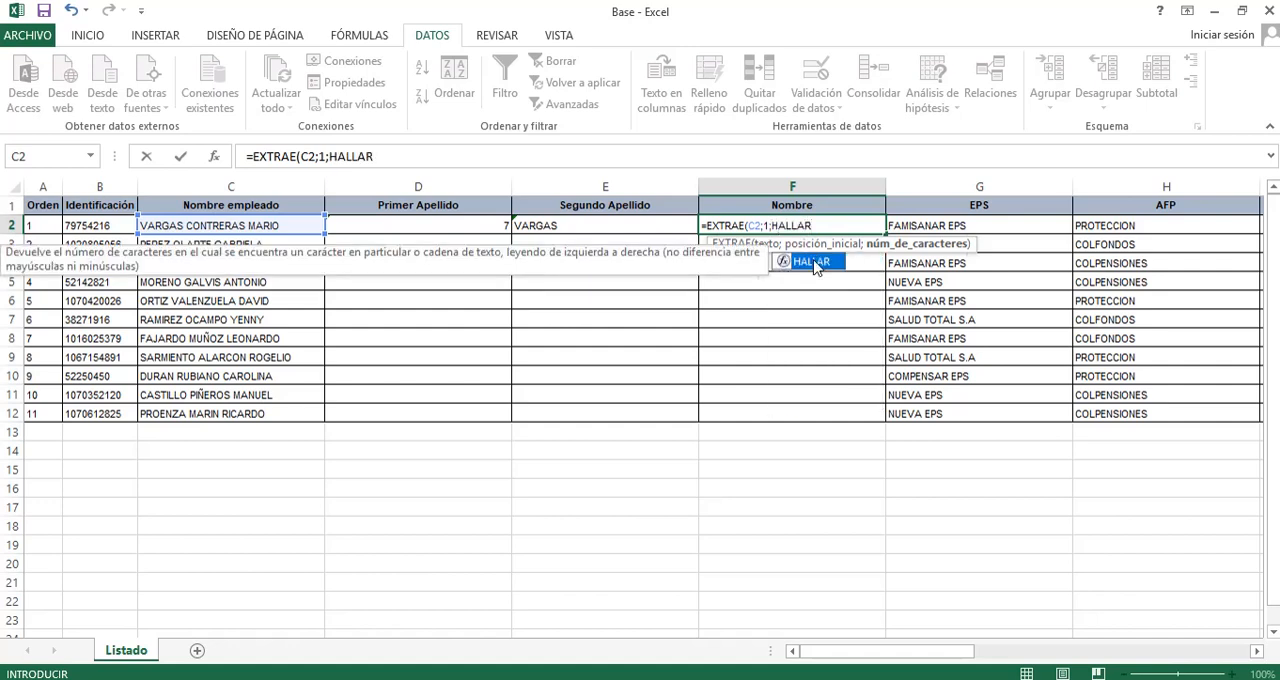
Complete the F2 formula with HALLAR(" ";C2)-1 as the number of characters to extract.
double_click(812, 262)
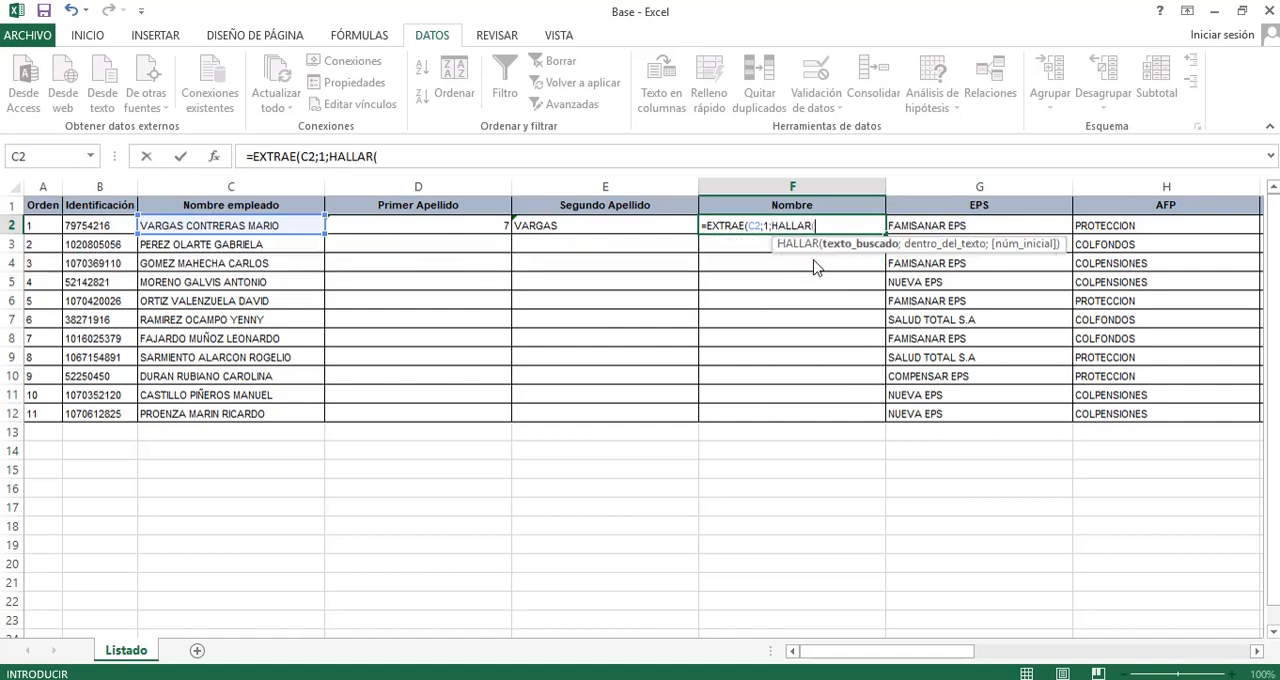
type("\" \";")
key("Left")
key("Left")
key("Left")
key("Left")
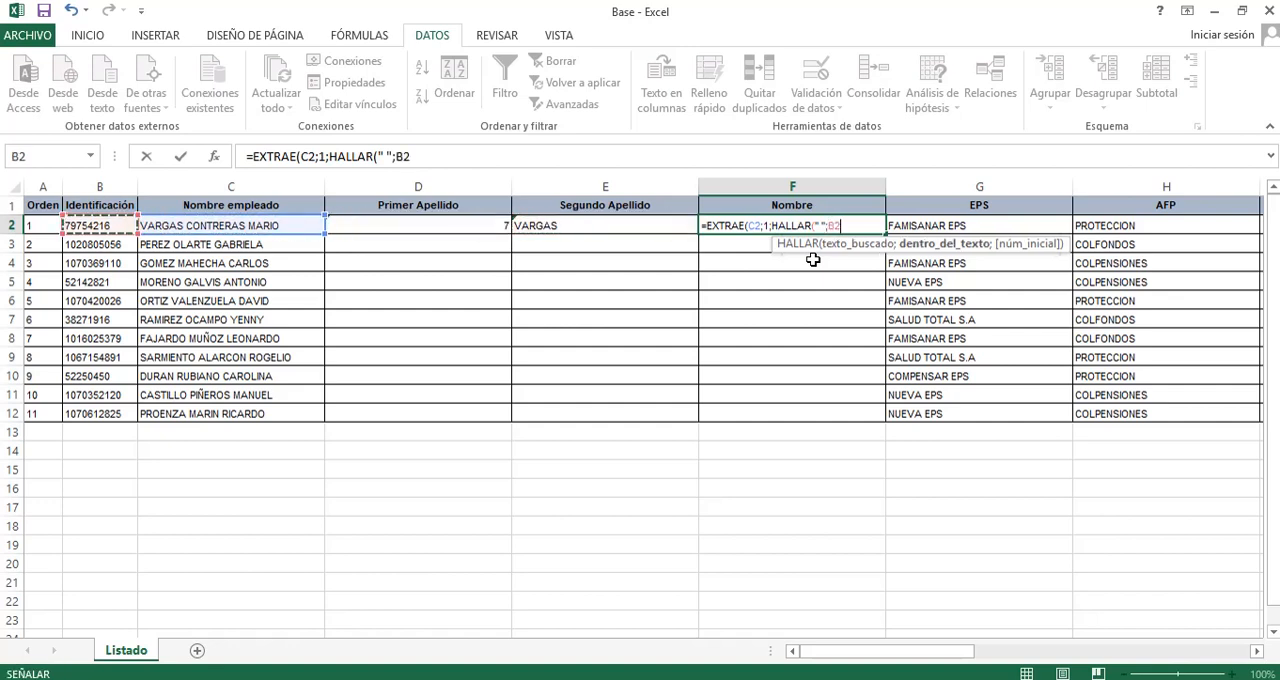
key("Right")
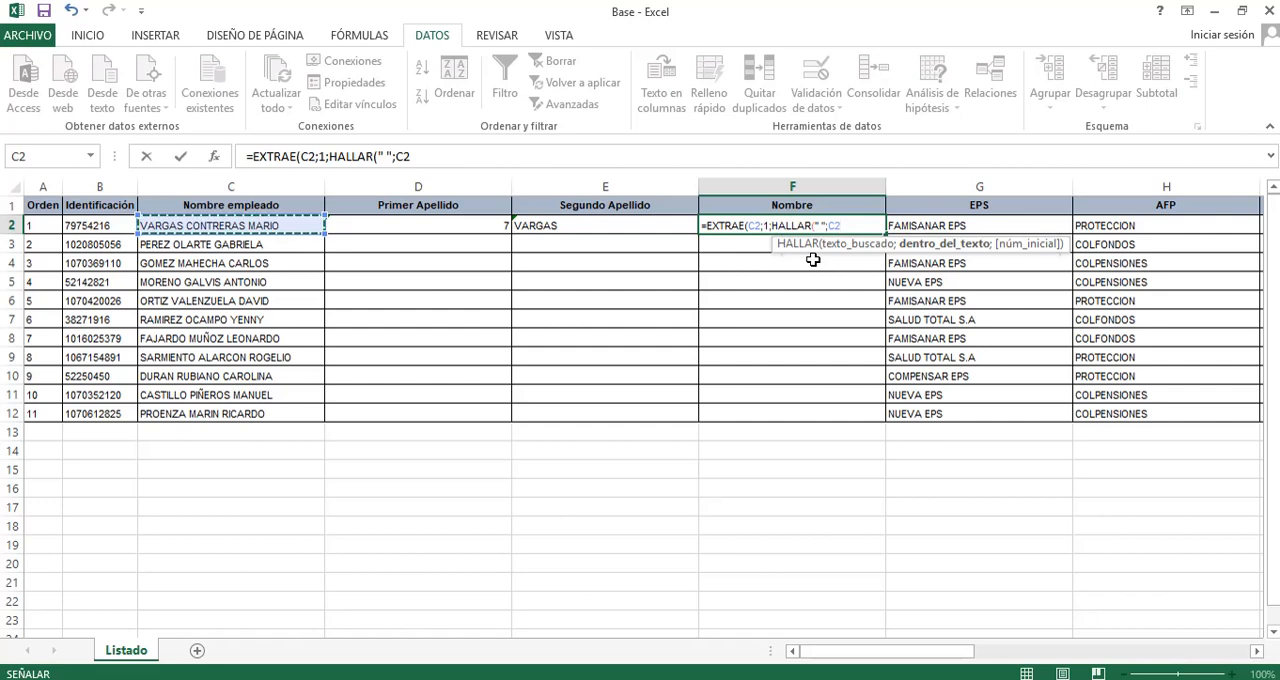
type(")-1")
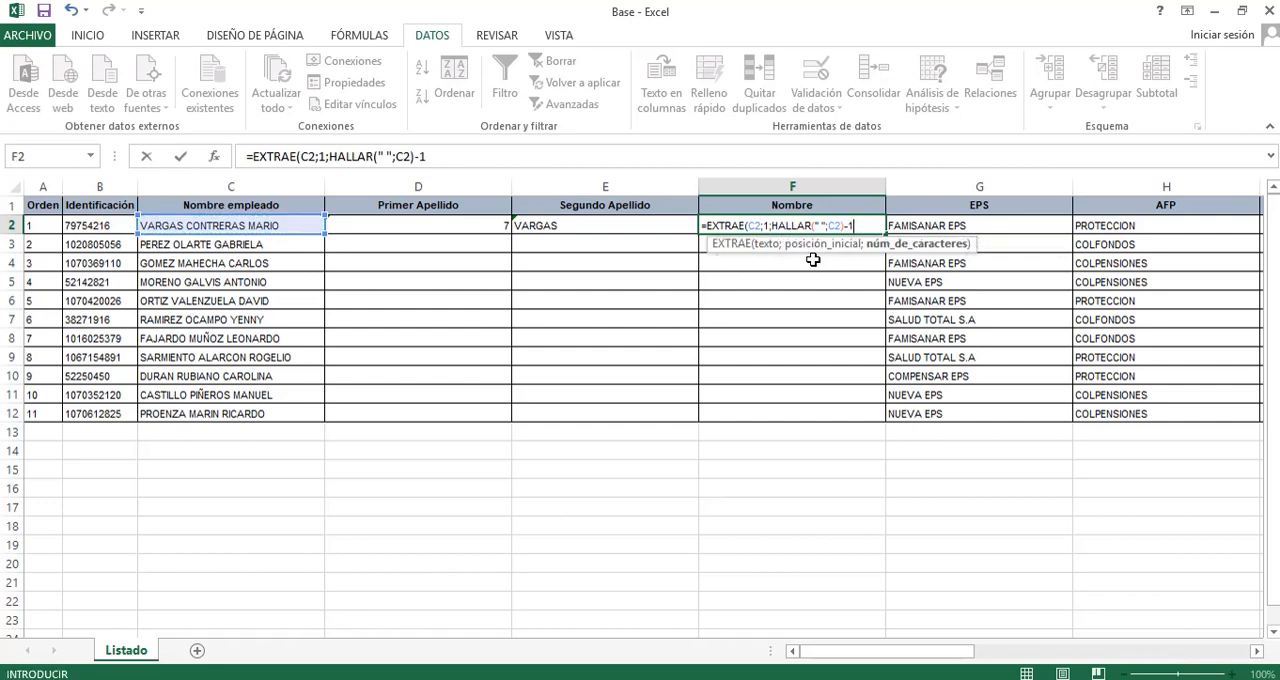
key("ctrl+Return")
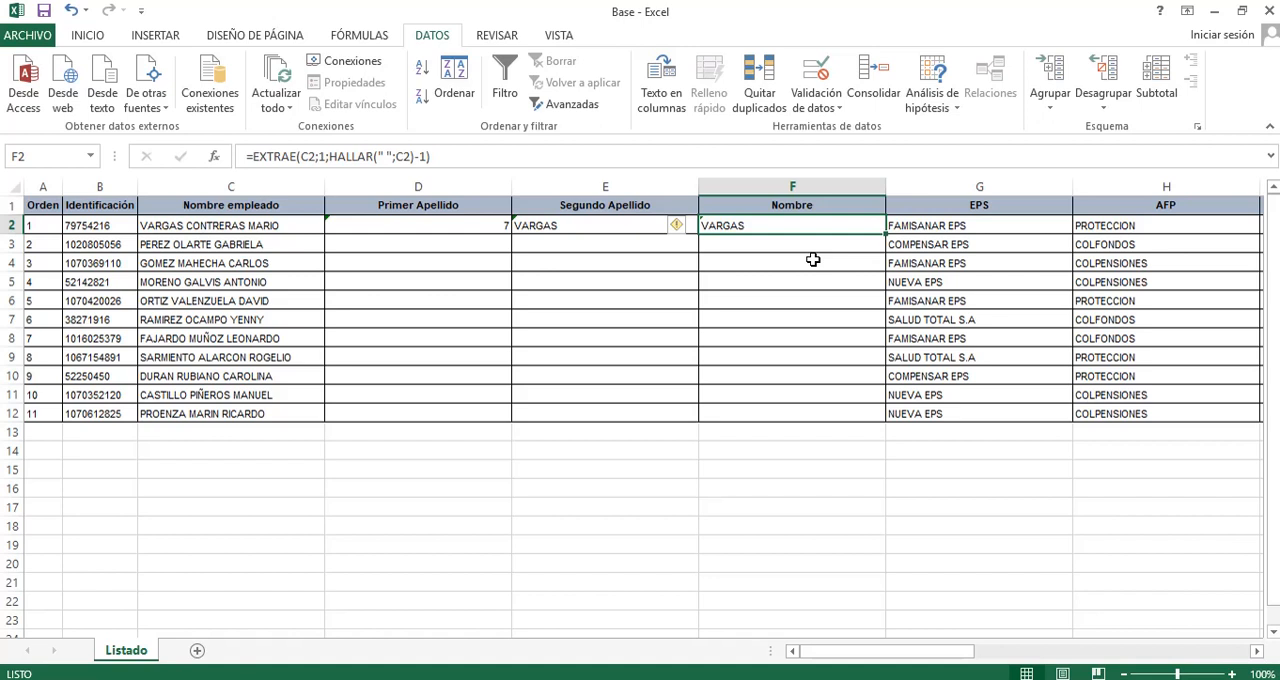
Examine the full name in C2 against the formulas and results in D2, E2 and F2.
key("Left")
key("Left")
key("Left")
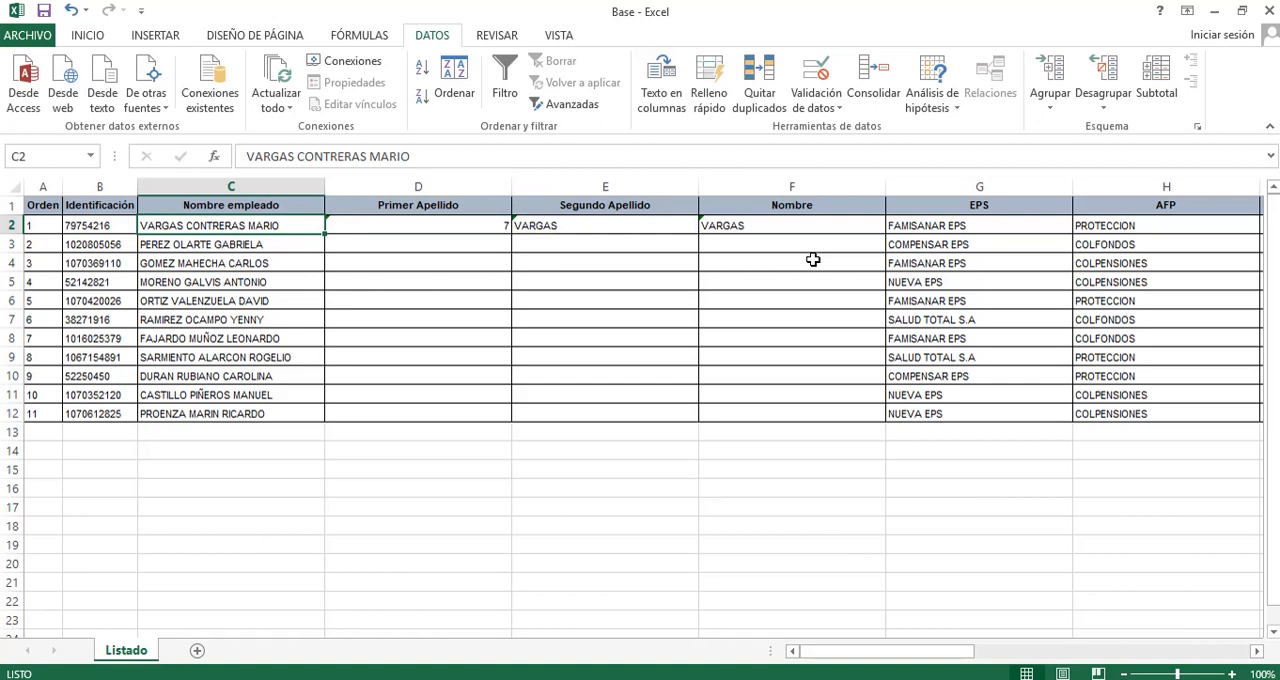
key("Right")
key("Right")
key("Right")
key("Left")
key("Left")
key("Left")
key("Right")
key("Right")
key("Right")
key("Right")
key("Left")
key("Left")
key("Left")
key("Left")
key("Right")
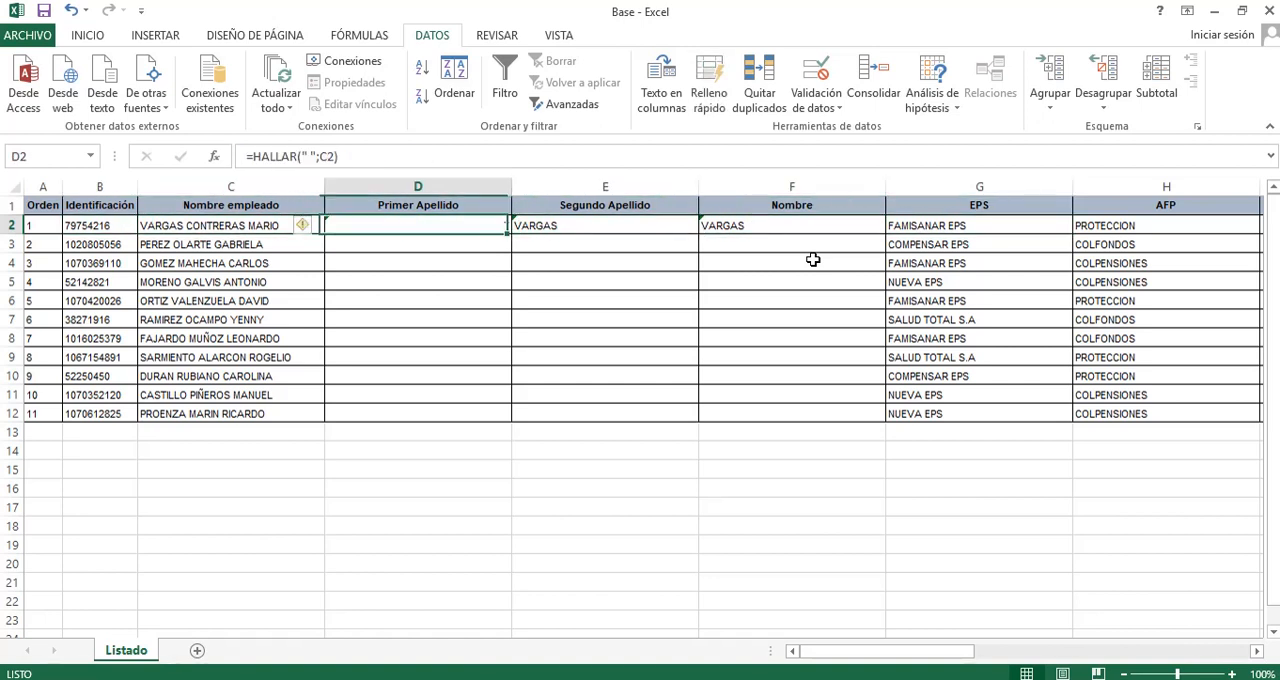
key("Right")
key("Left")
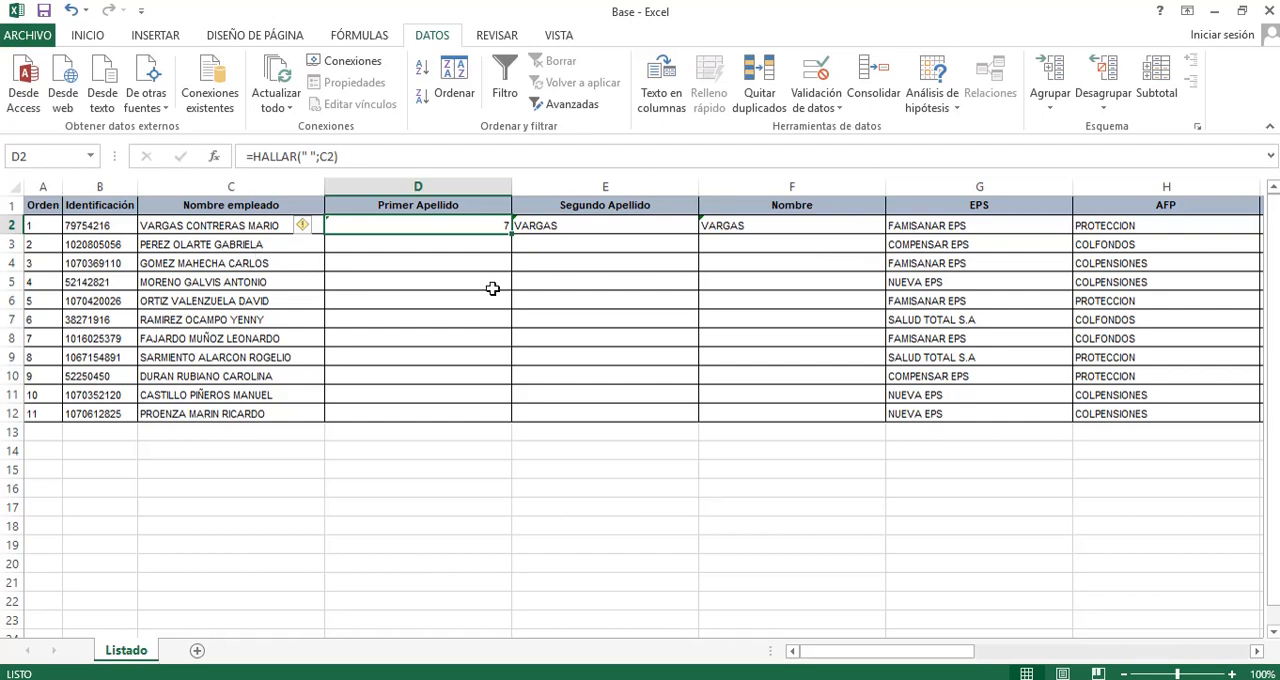
Re-enter the formula =HALLAR(" ";C2) in D2 to find the first space in the full name.
type("=HA")
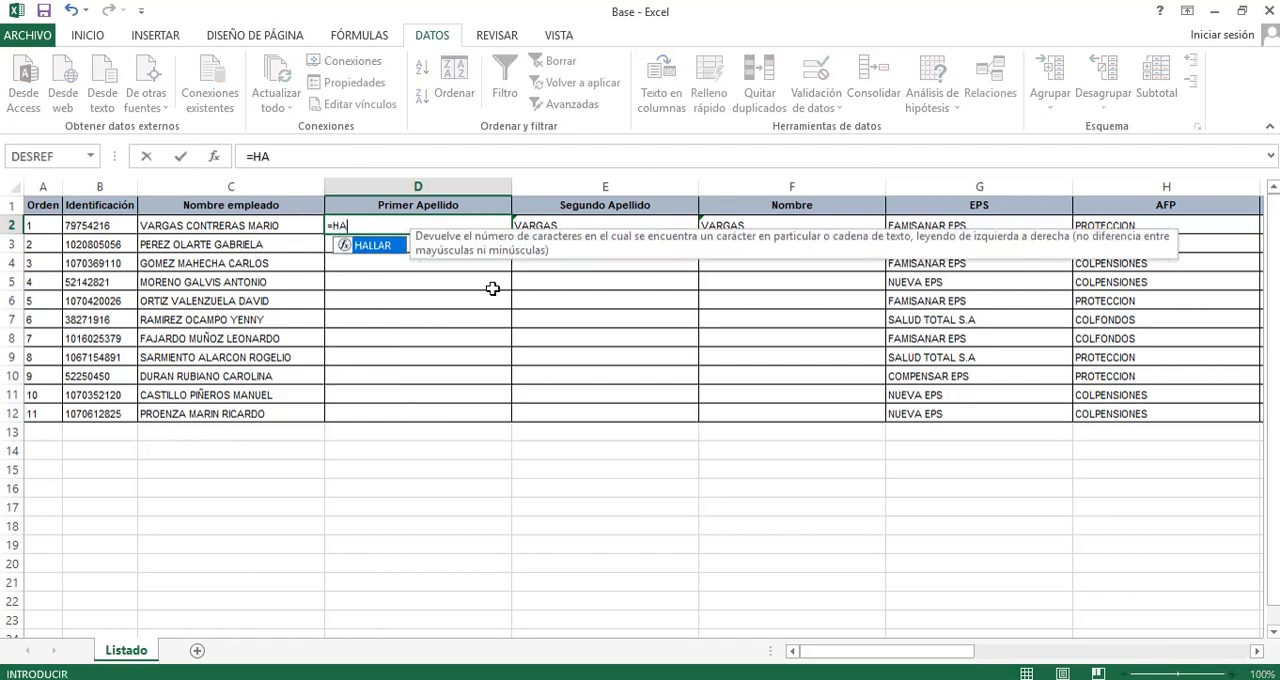
type("LLAR(")
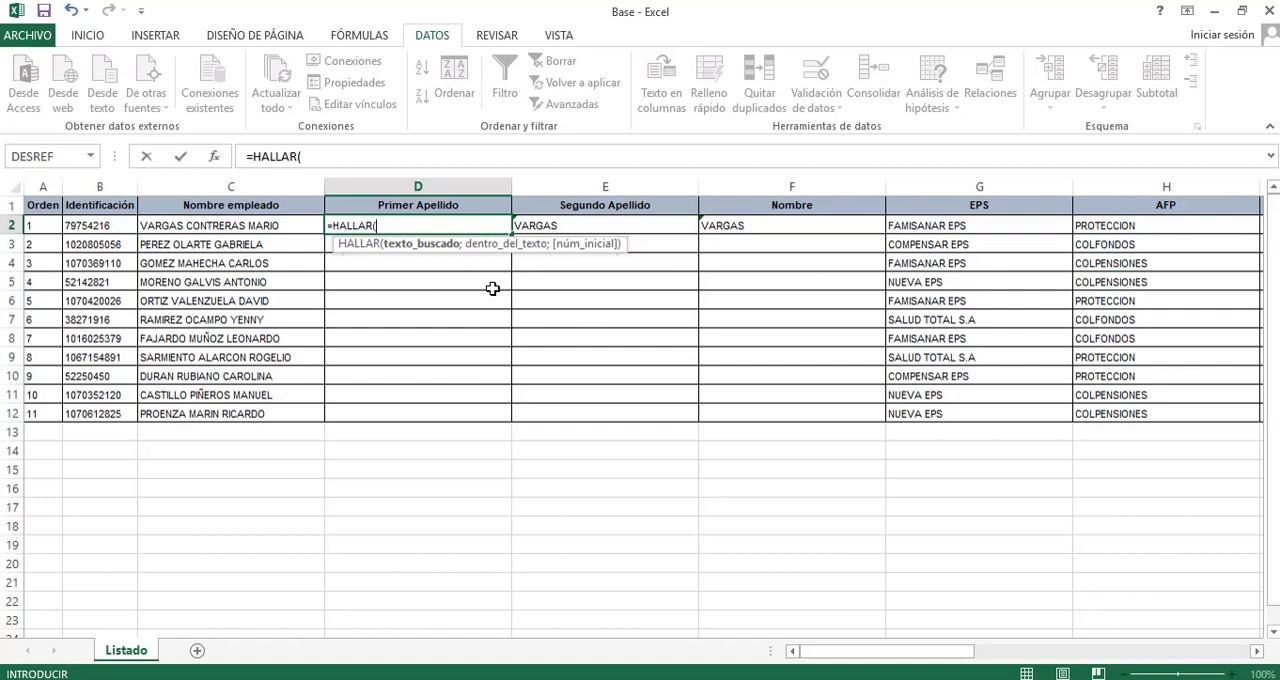
type("\" \";C2)")
key("Return")
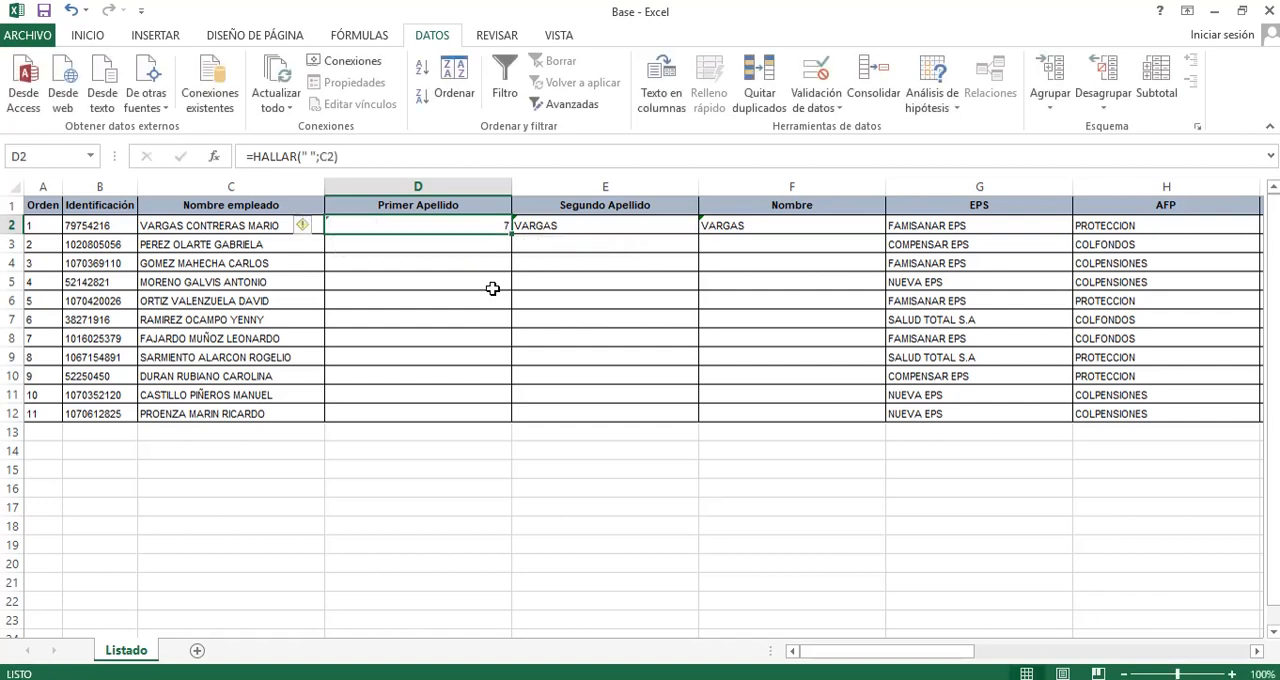
Nest the D2 formula as the starting position of another search, making it =HALLAR(" ";C2;HALLAR(" ";C2)).
left_click(357, 228)
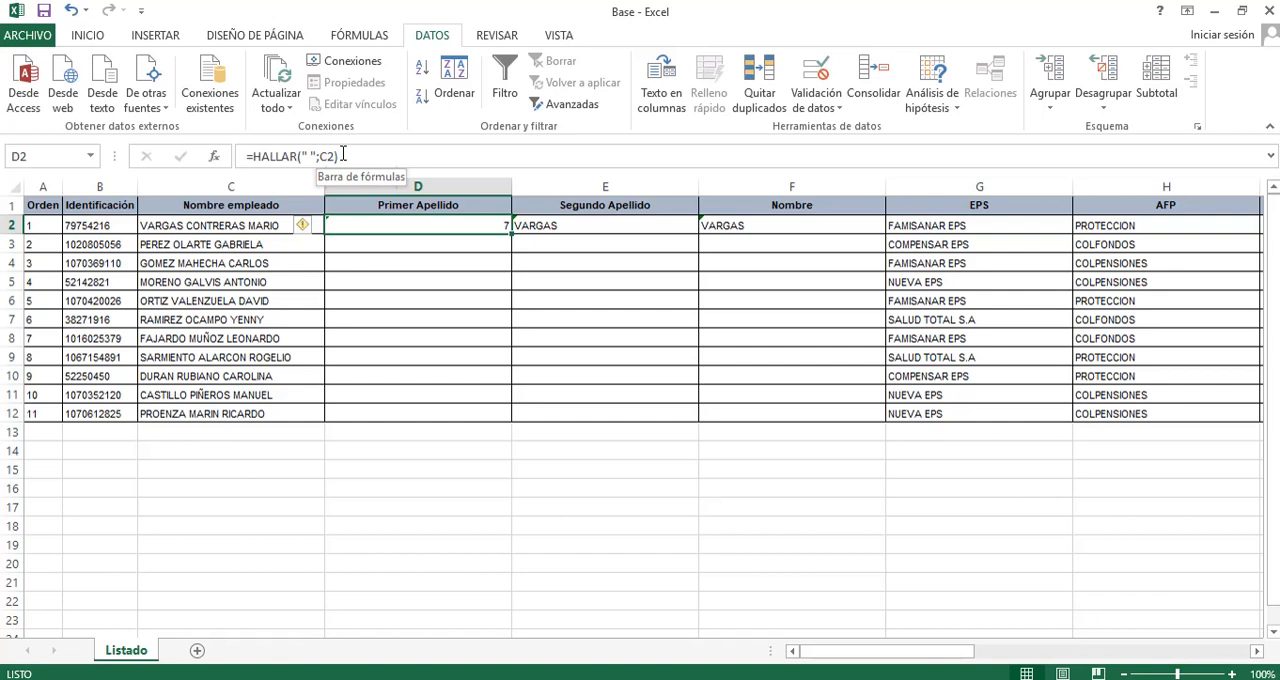
left_click(251, 158)
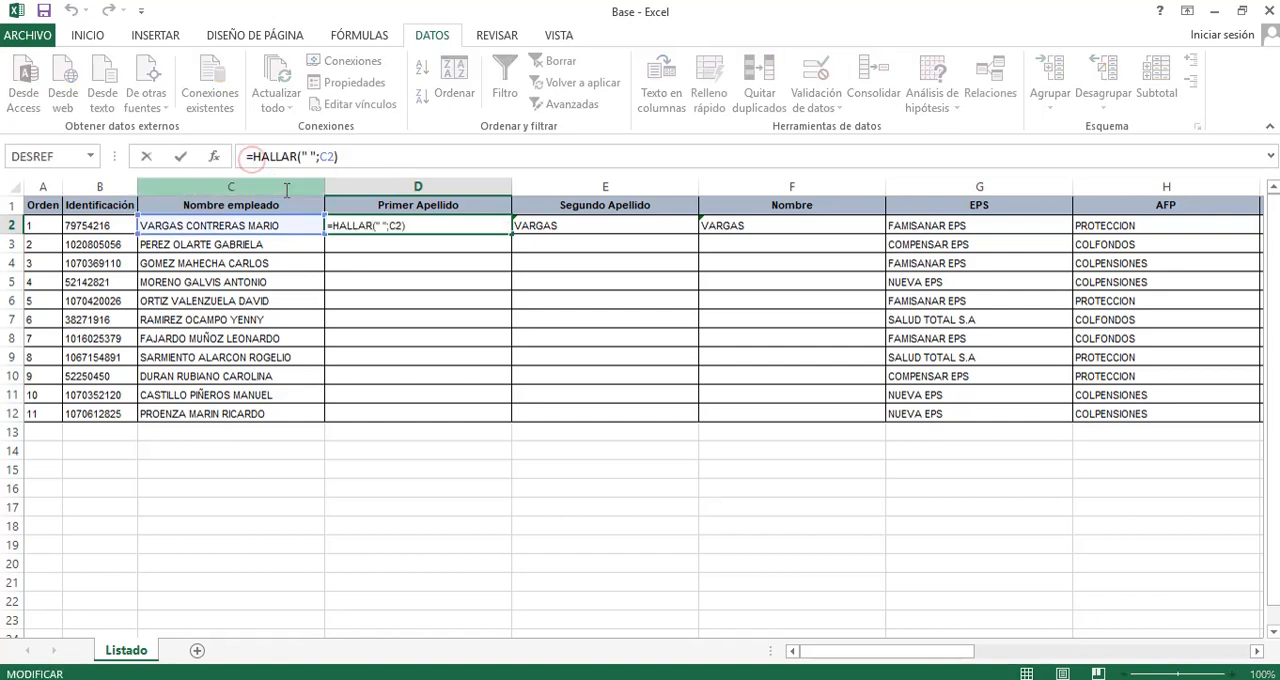
type("HALLAR(")
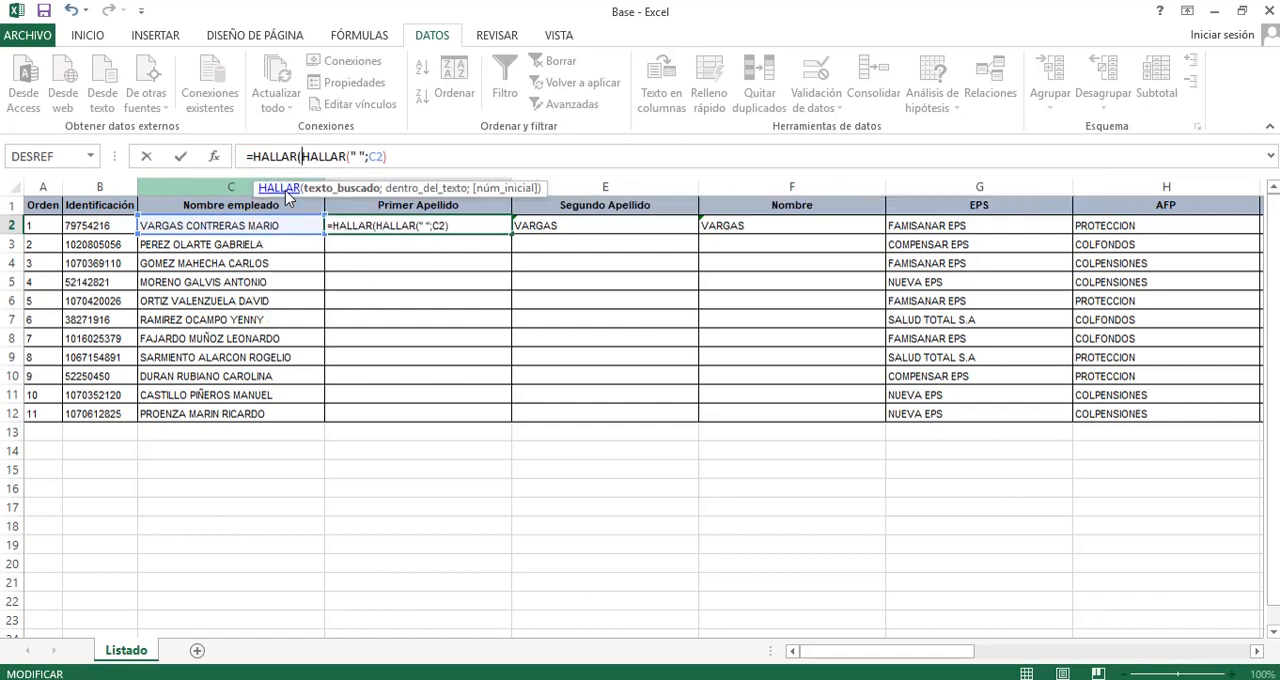
type("\" \";")
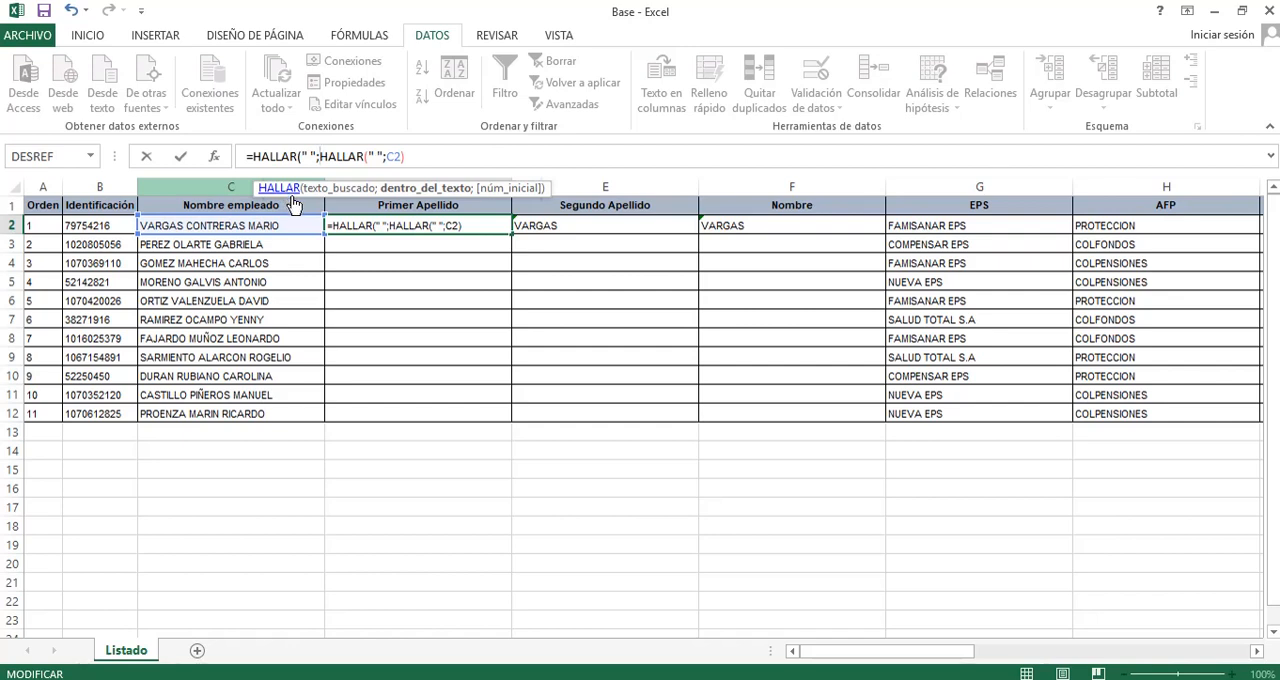
left_click(262, 227)
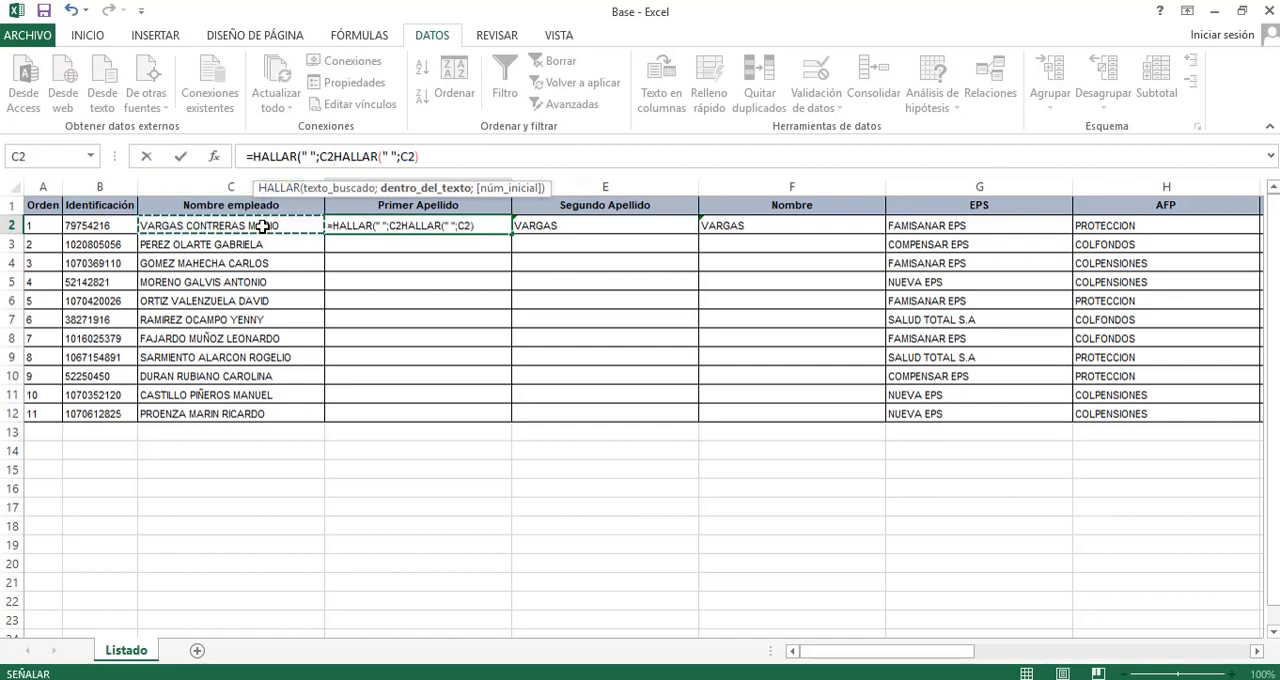
type(";")
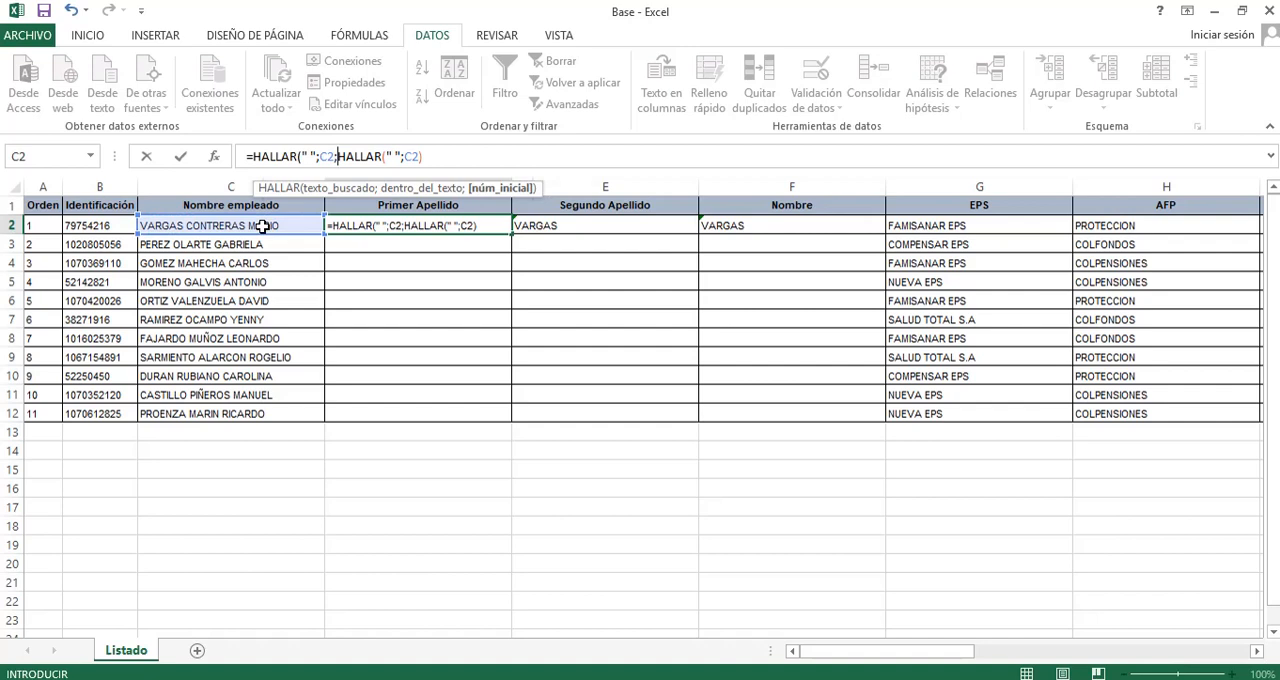
left_click(460, 160)
key("Return")
key("Up")
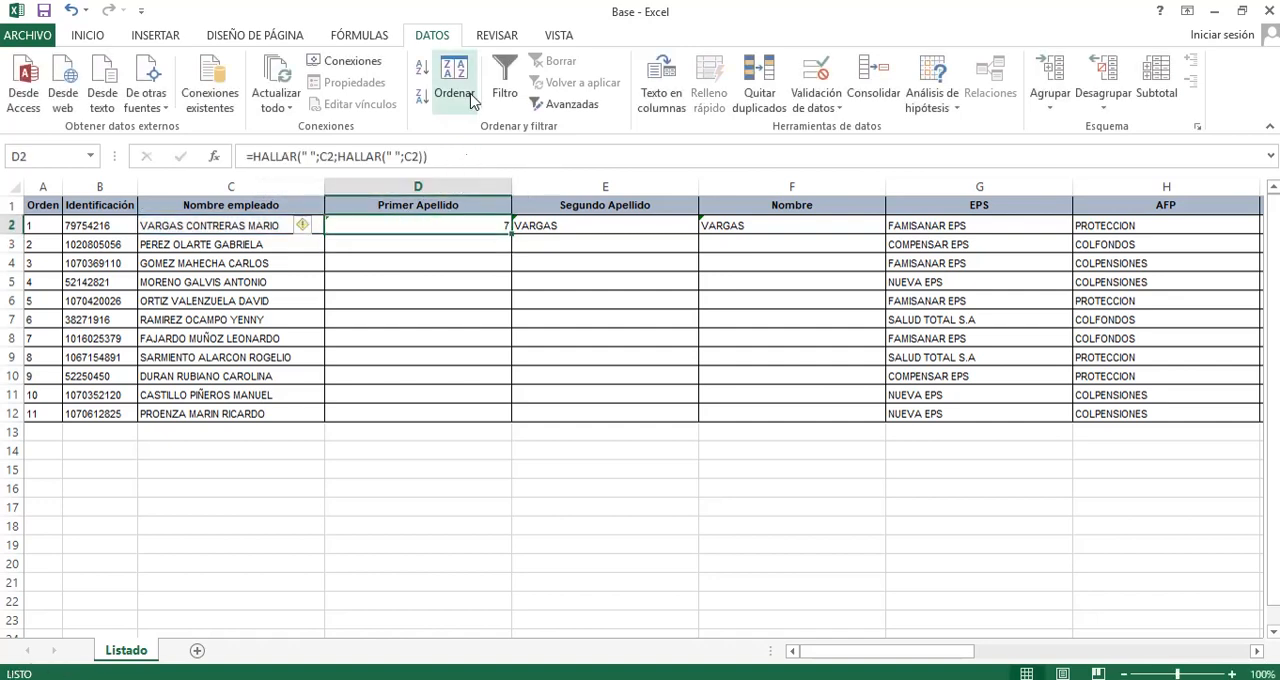
Add +1 to the nested starting position in D2 so the formula reads =HALLAR(" ";C2;HALLAR(" ";C2)+1).
left_click(424, 157)
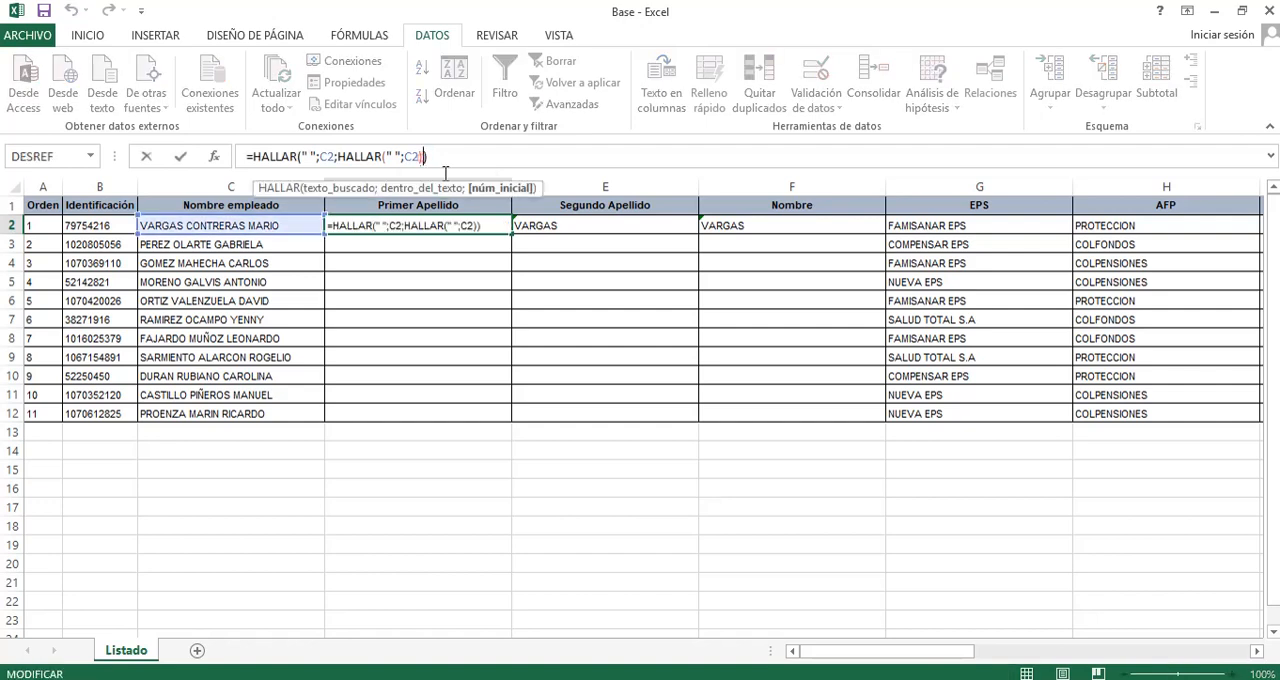
type("+1")
key("Return")
key("Up")
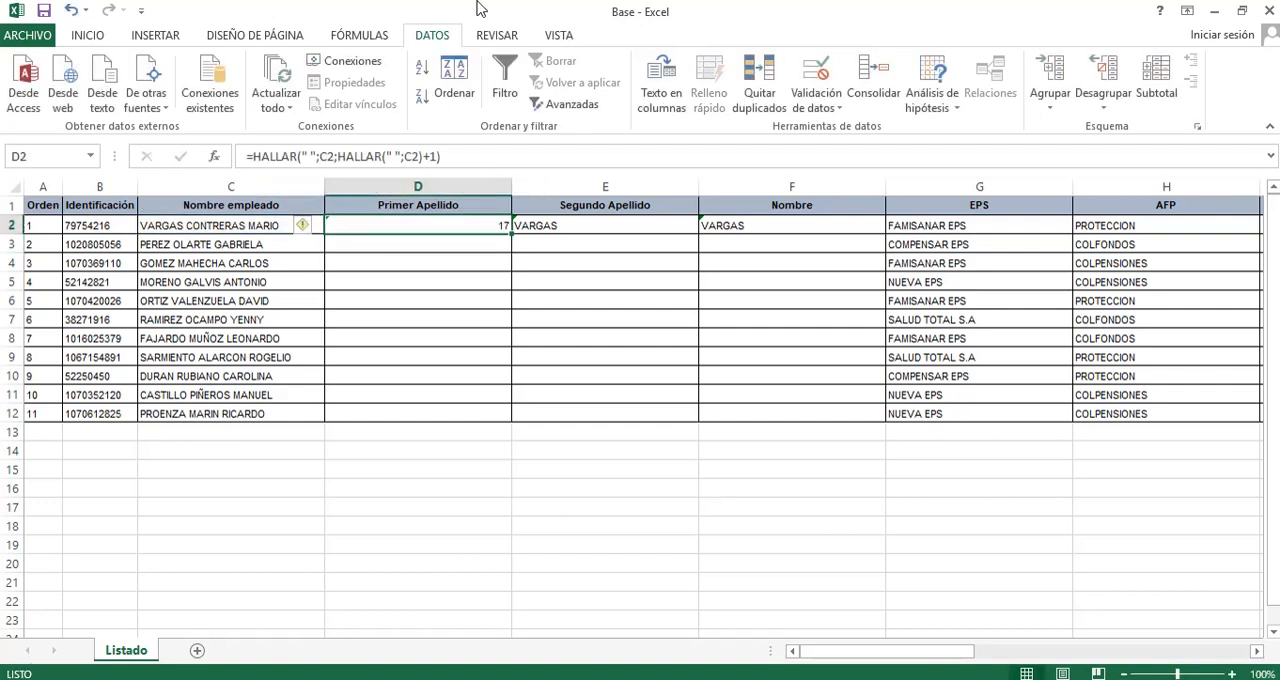
Examine the full name in C2 against the formulas in D2, E2 and F2, following the position of each space.
left_click(167, 226)
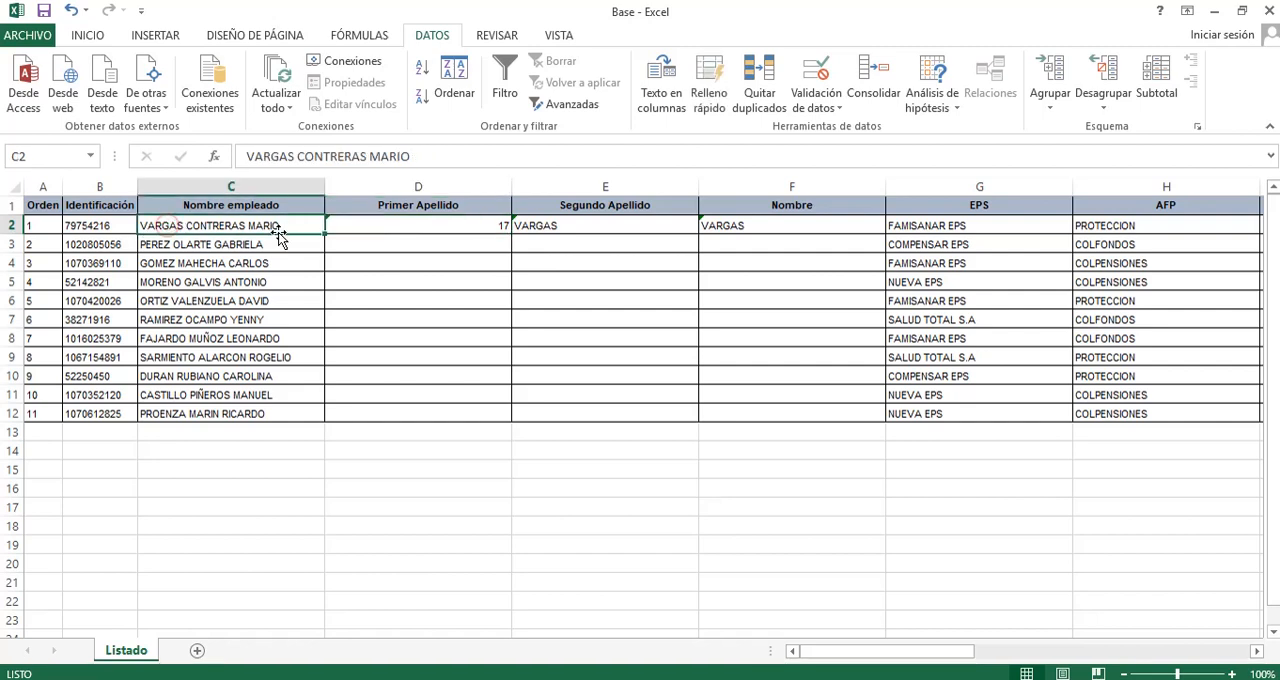
left_click(298, 158)
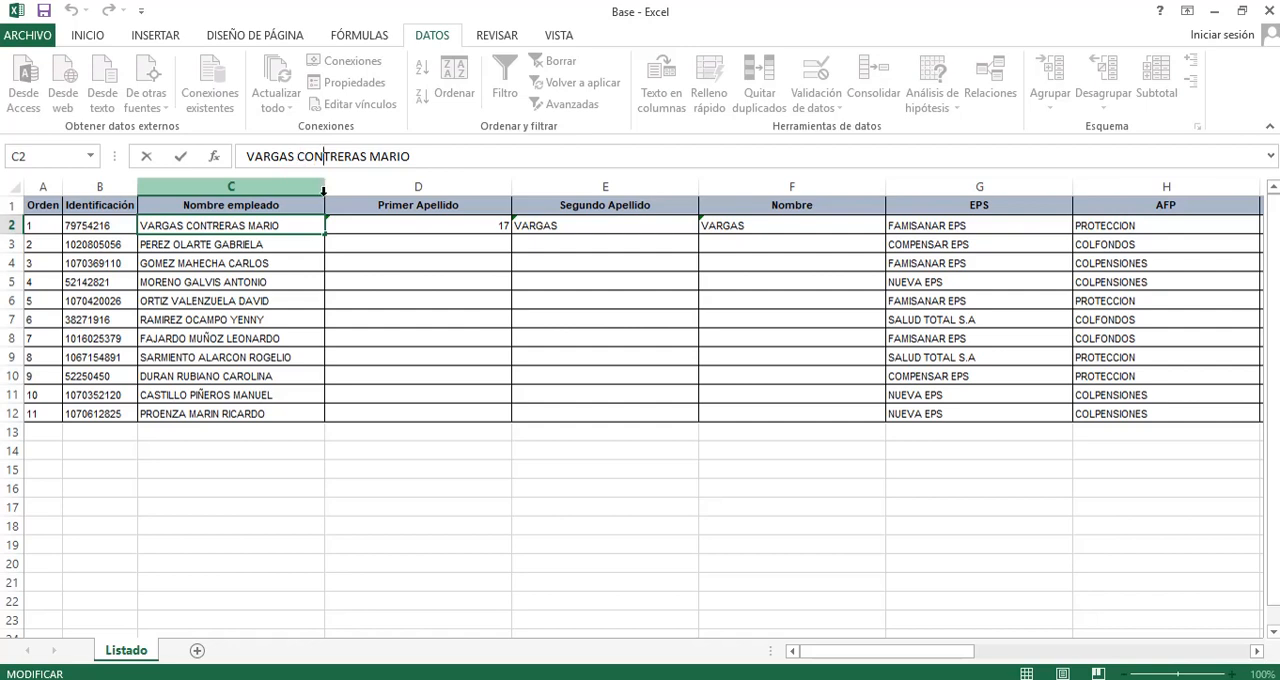
key("Right")
key("Right")
key("Return")
key("Up")
key("Right")
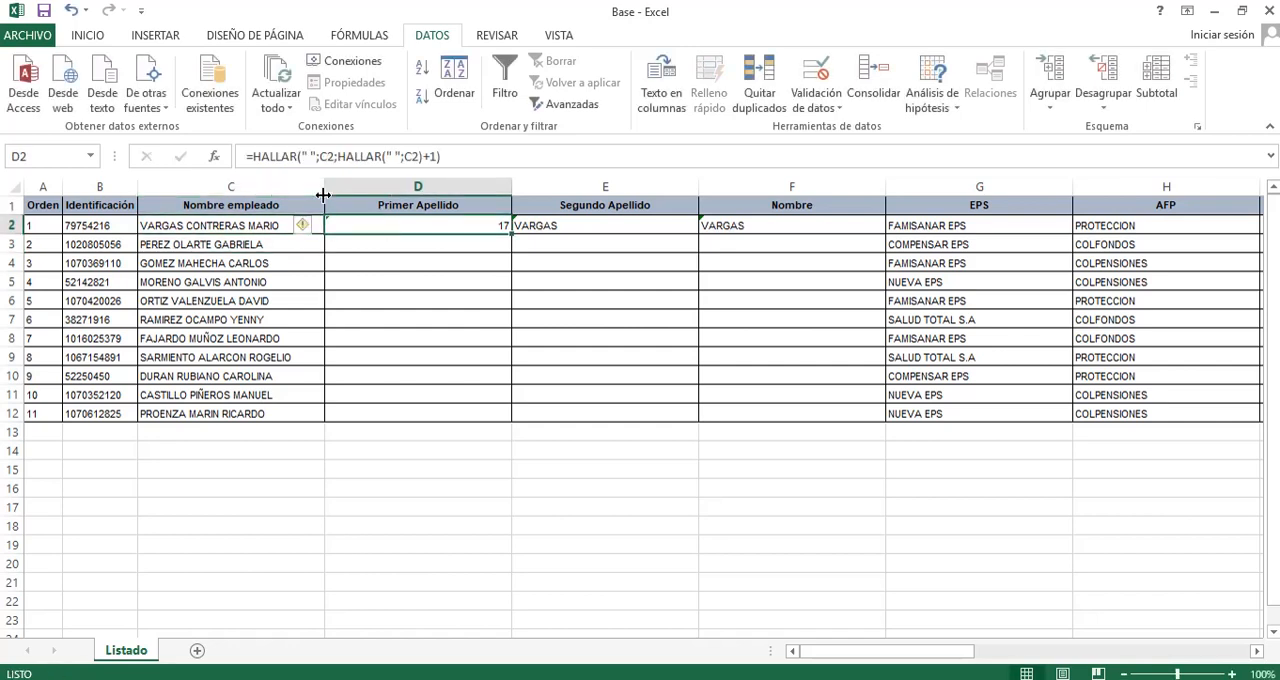
left_click(612, 225)
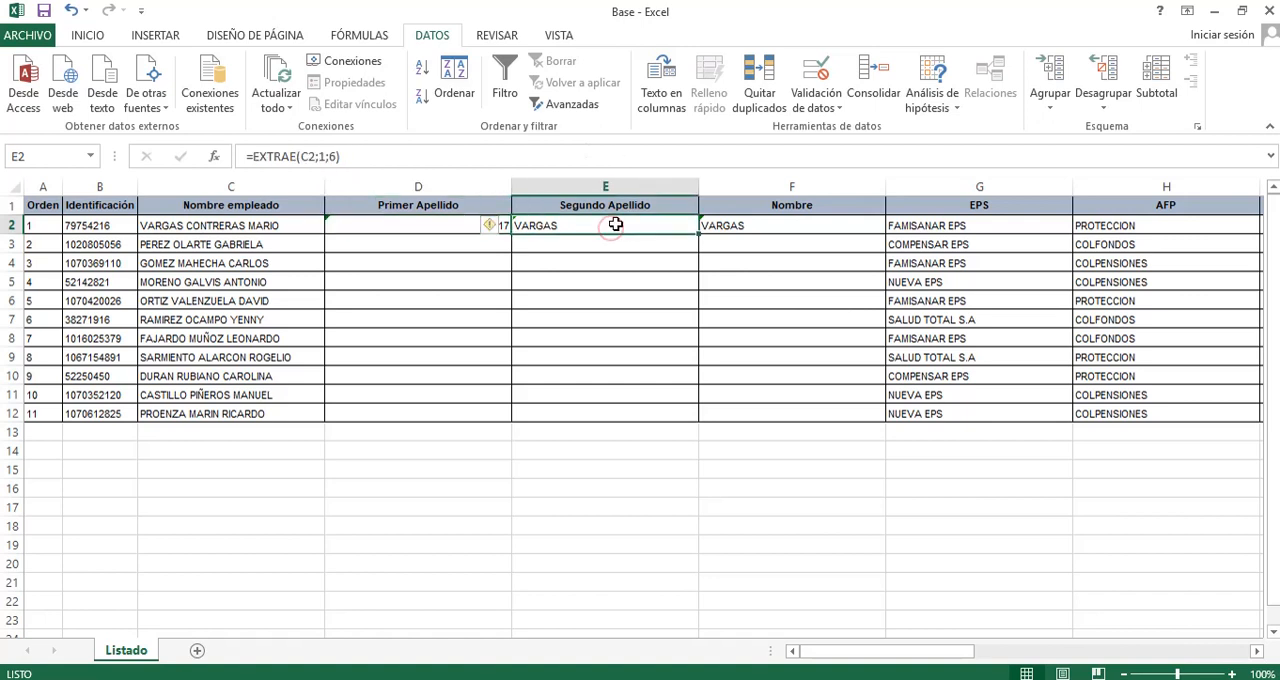
left_click(718, 222)
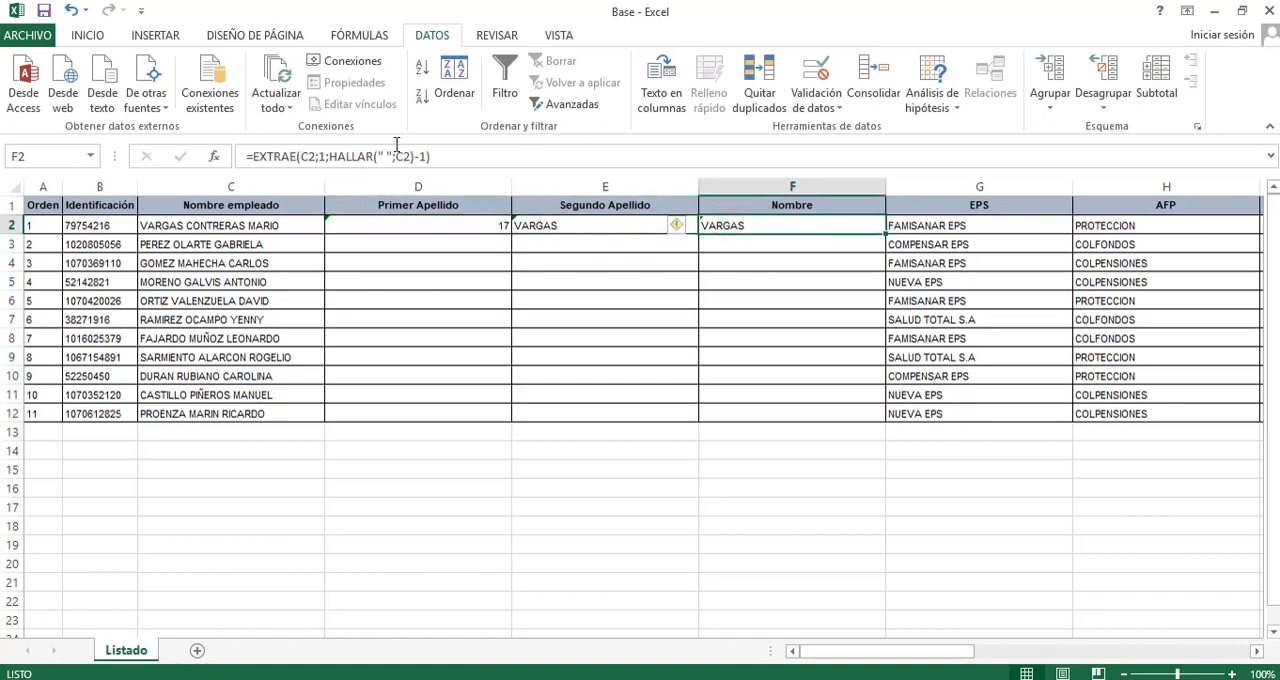
left_click(381, 222)
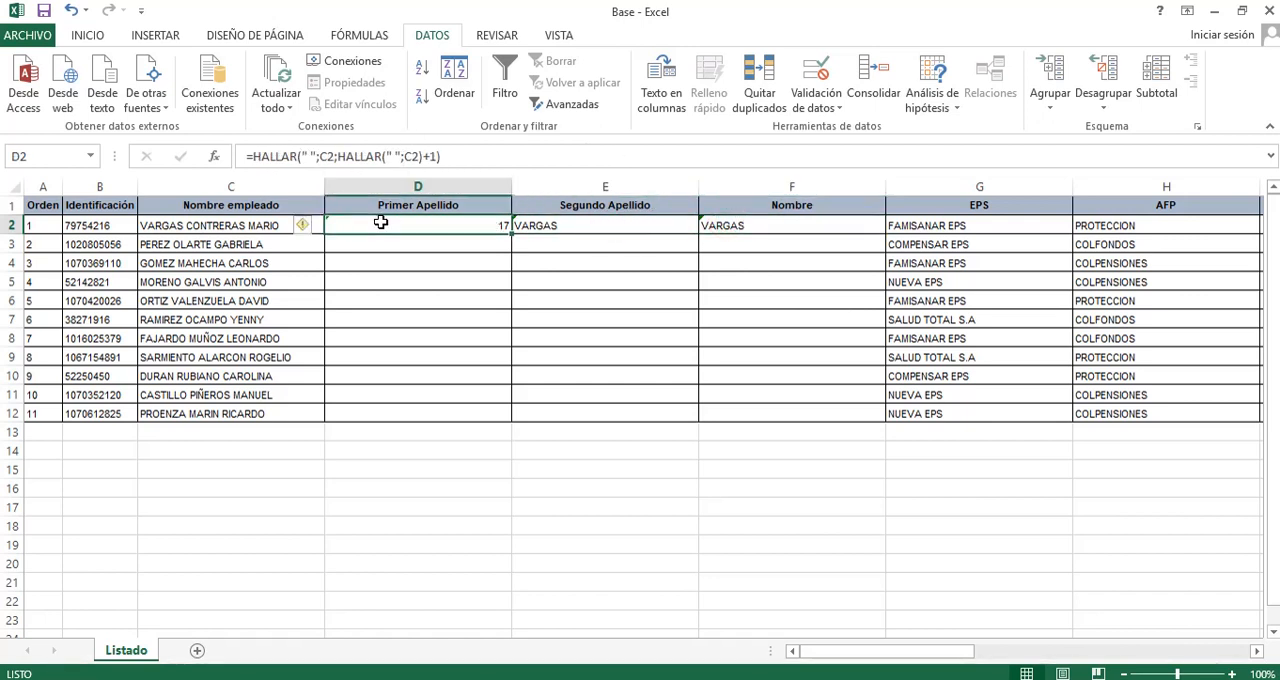
Copy the nested HALLAR search from D2 into F2's character count, making it =EXTRAE(C2;1;HALLAR(" ";C2;HALLAR(" ";C2)+1)-1).
left_click(303, 157)
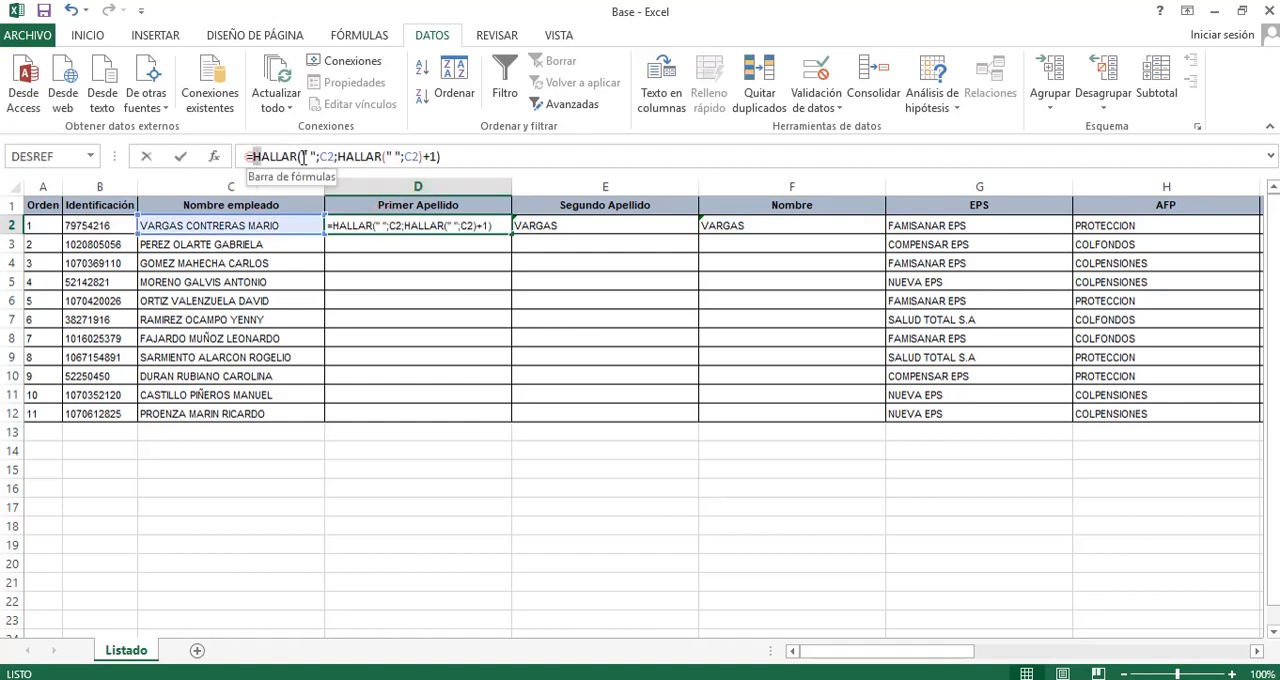
left_click_drag(252, 157, 442, 157)
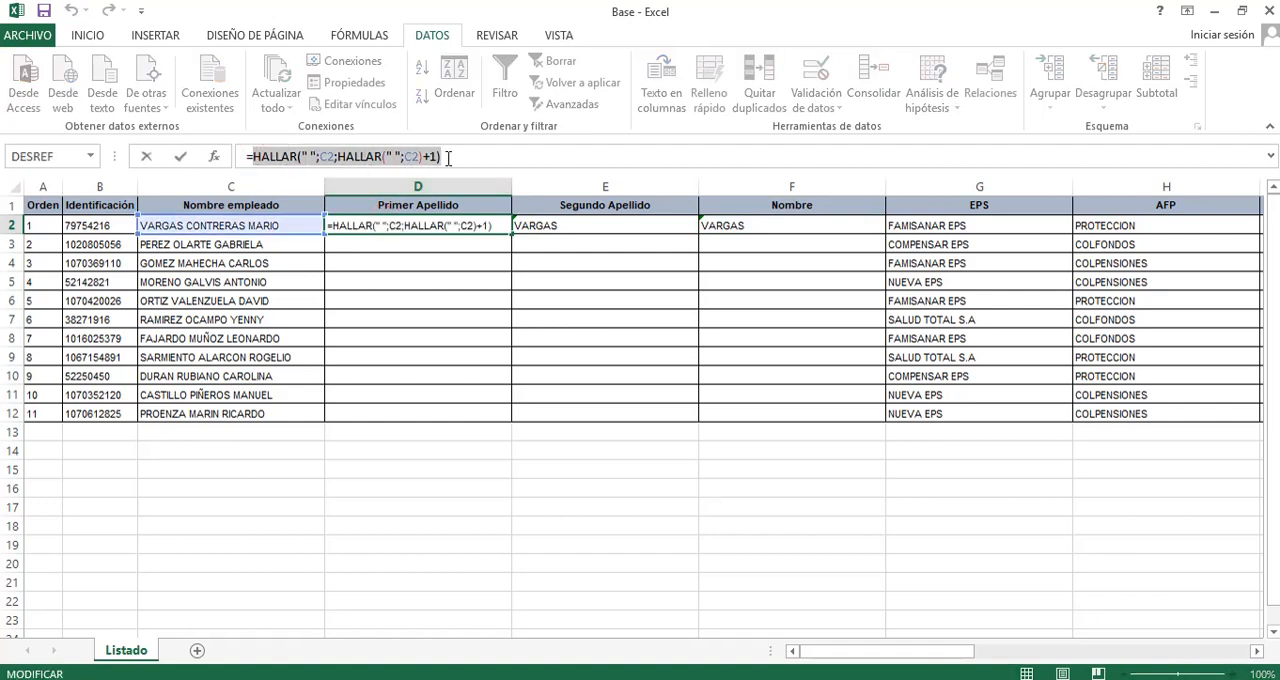
left_click(734, 227)
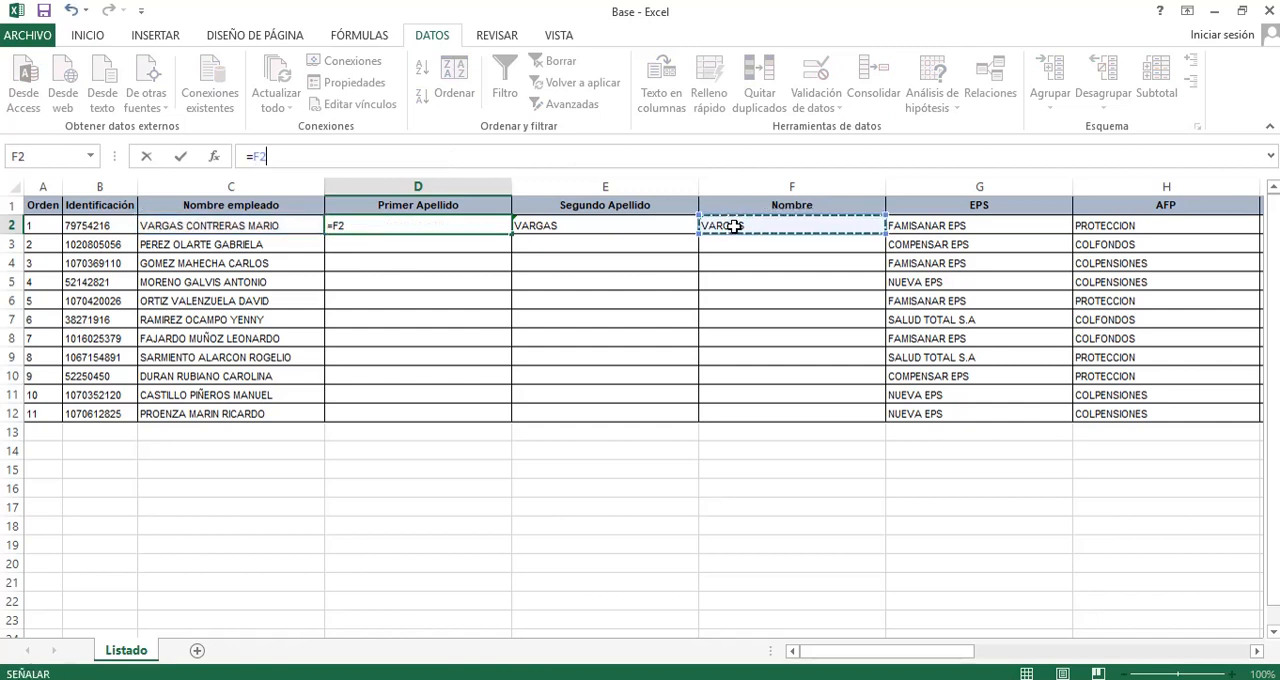
key("Return")
left_click(734, 227)
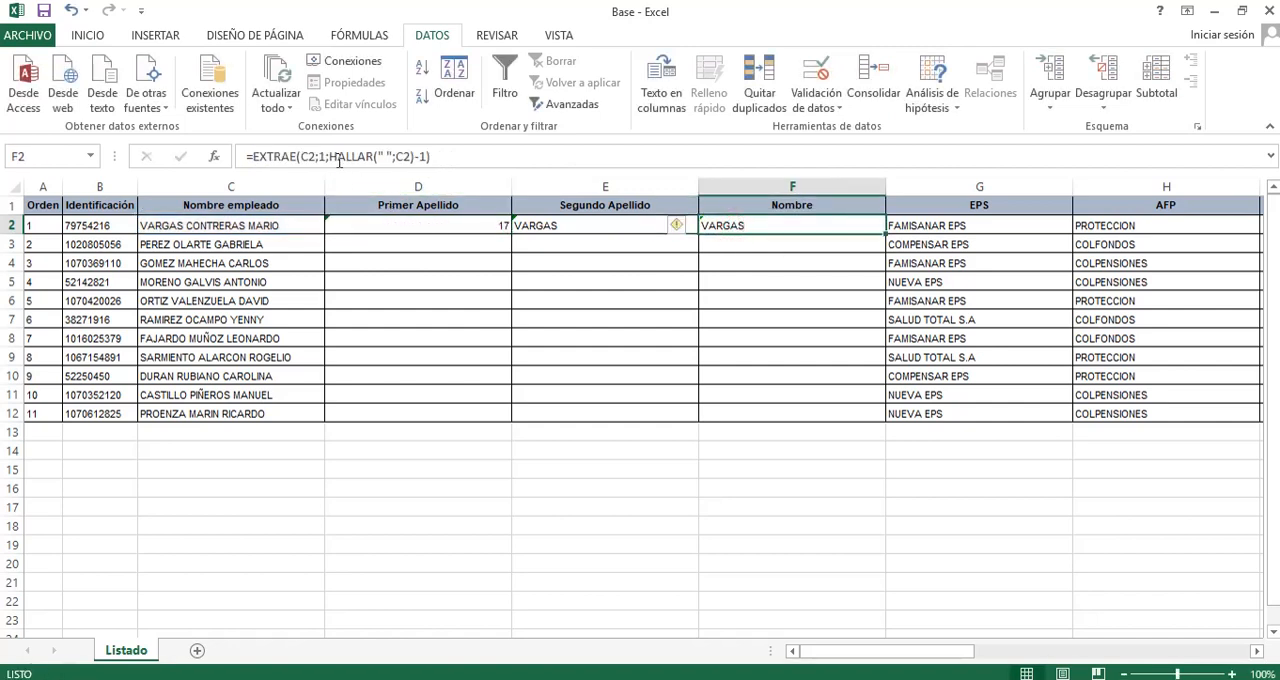
left_click(339, 160)
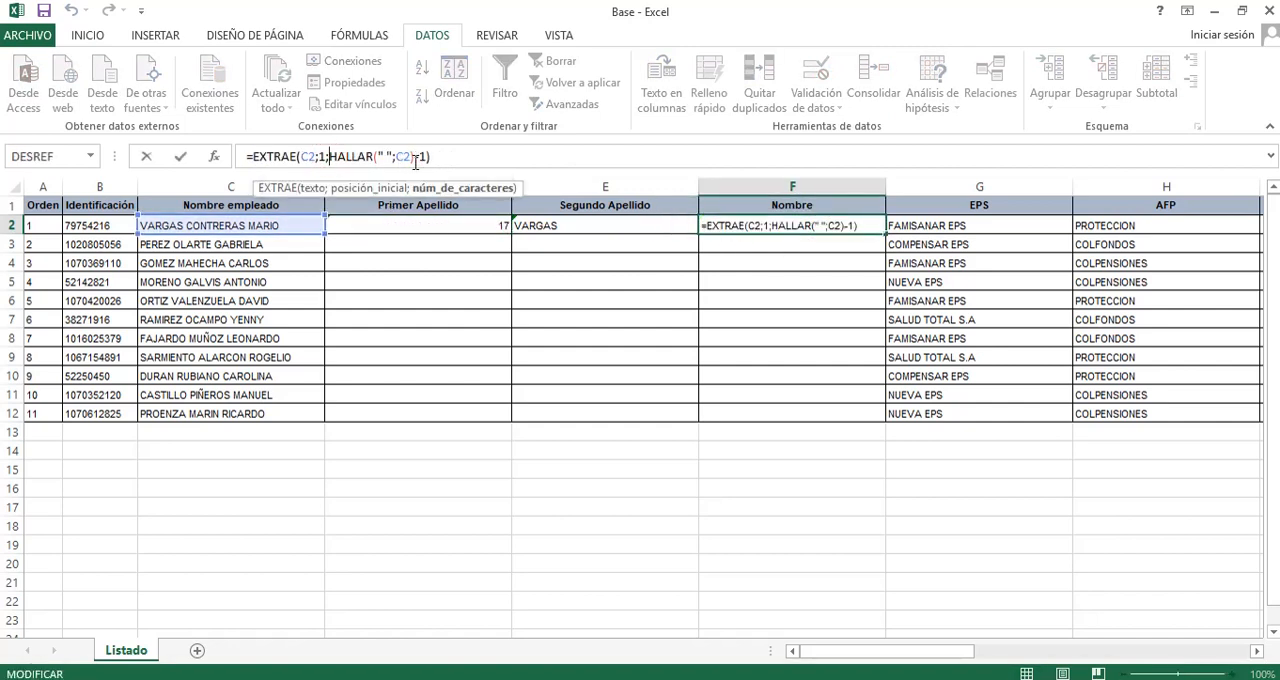
left_click(415, 160, "shift")
key("ctrl+v")
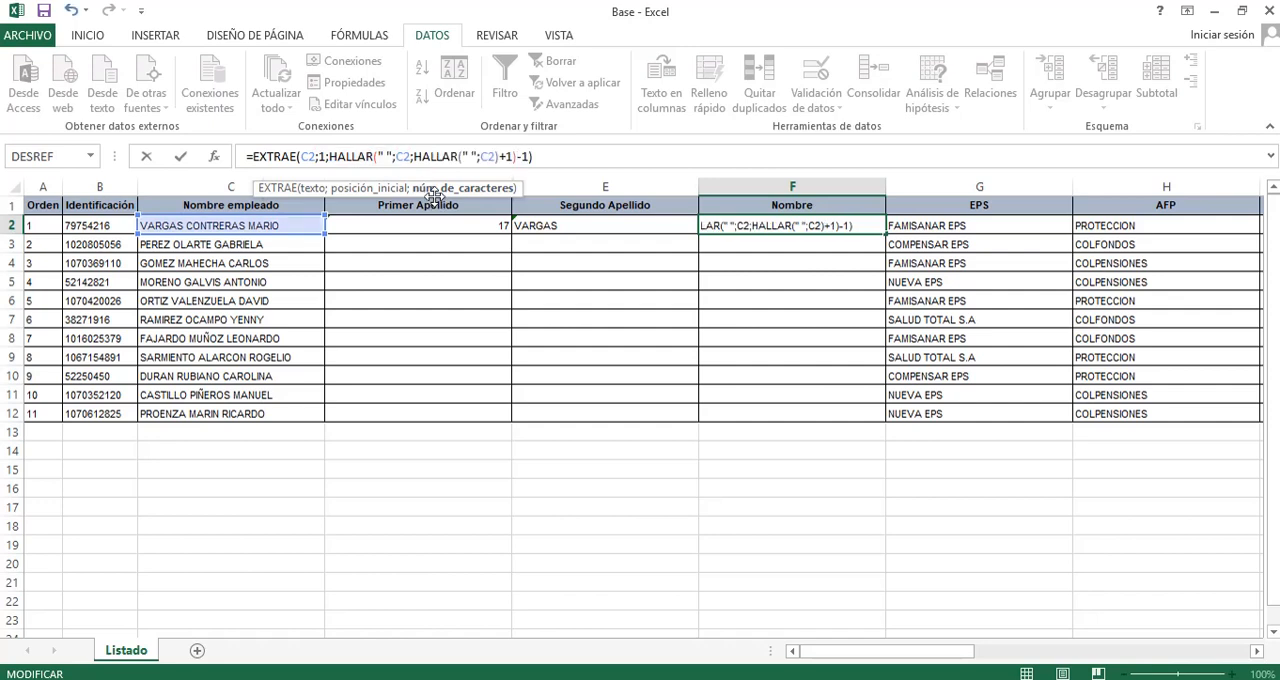
key("ctrl+Return")
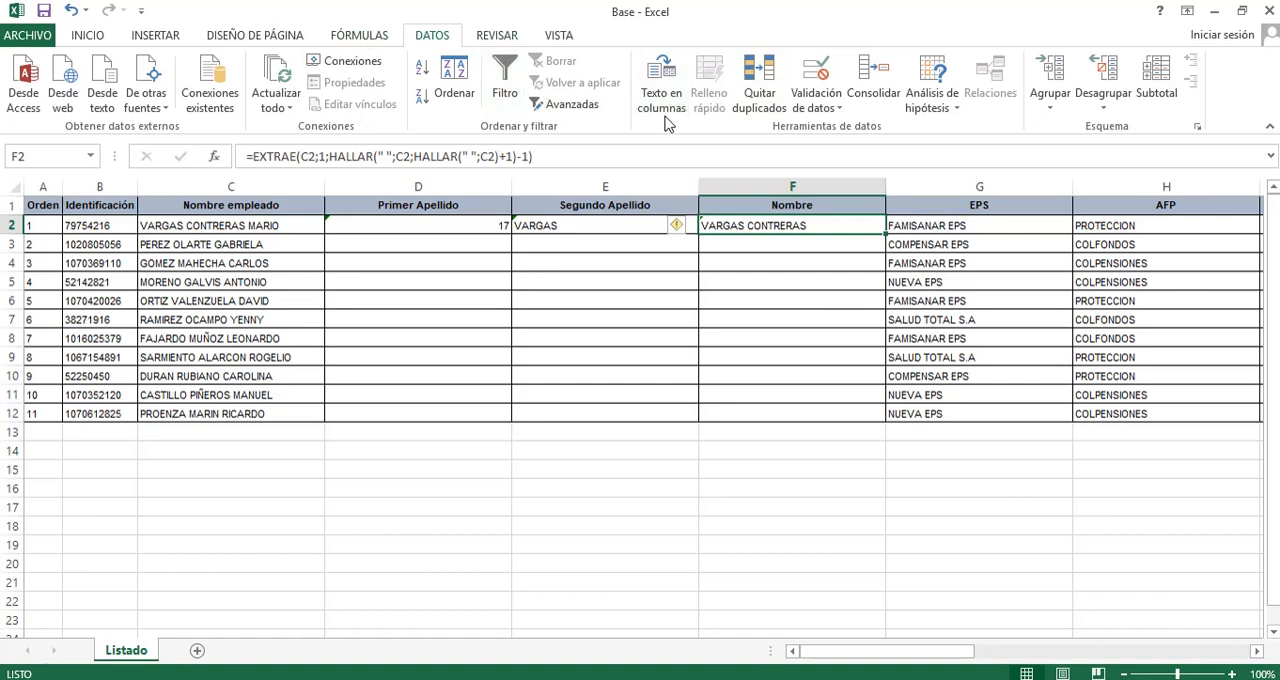
left_click(452, 227)
left_click(201, 430)
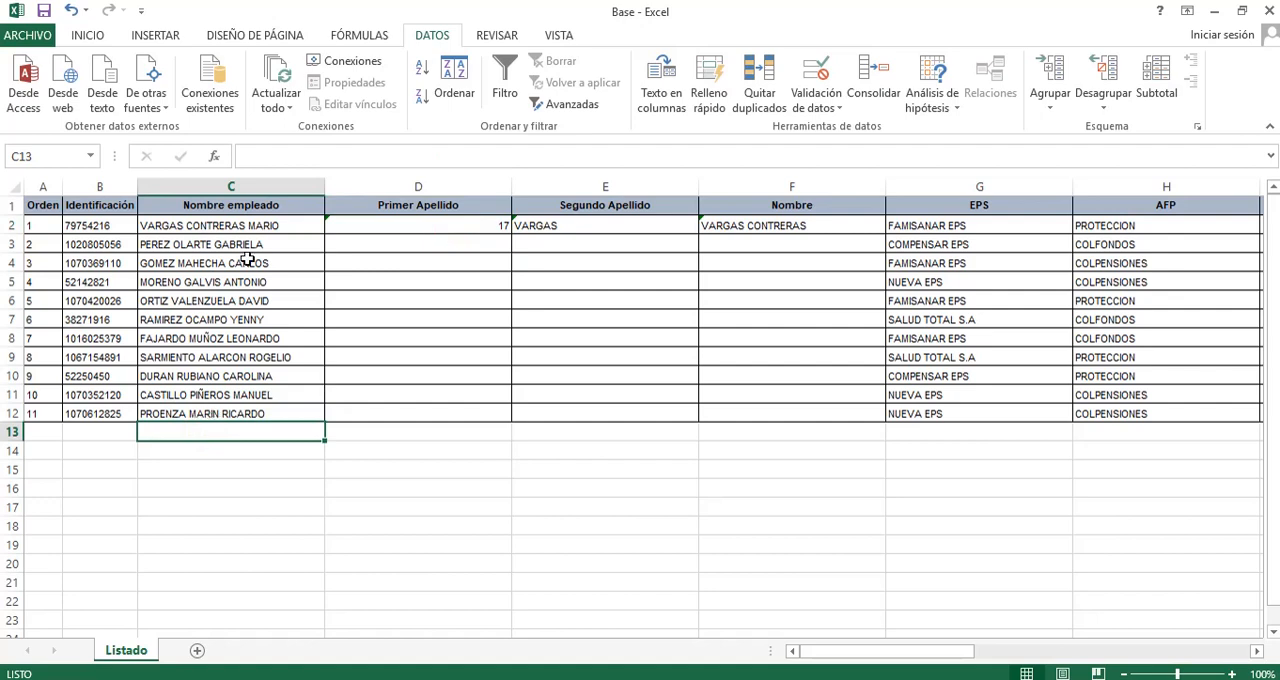
left_click(455, 224)
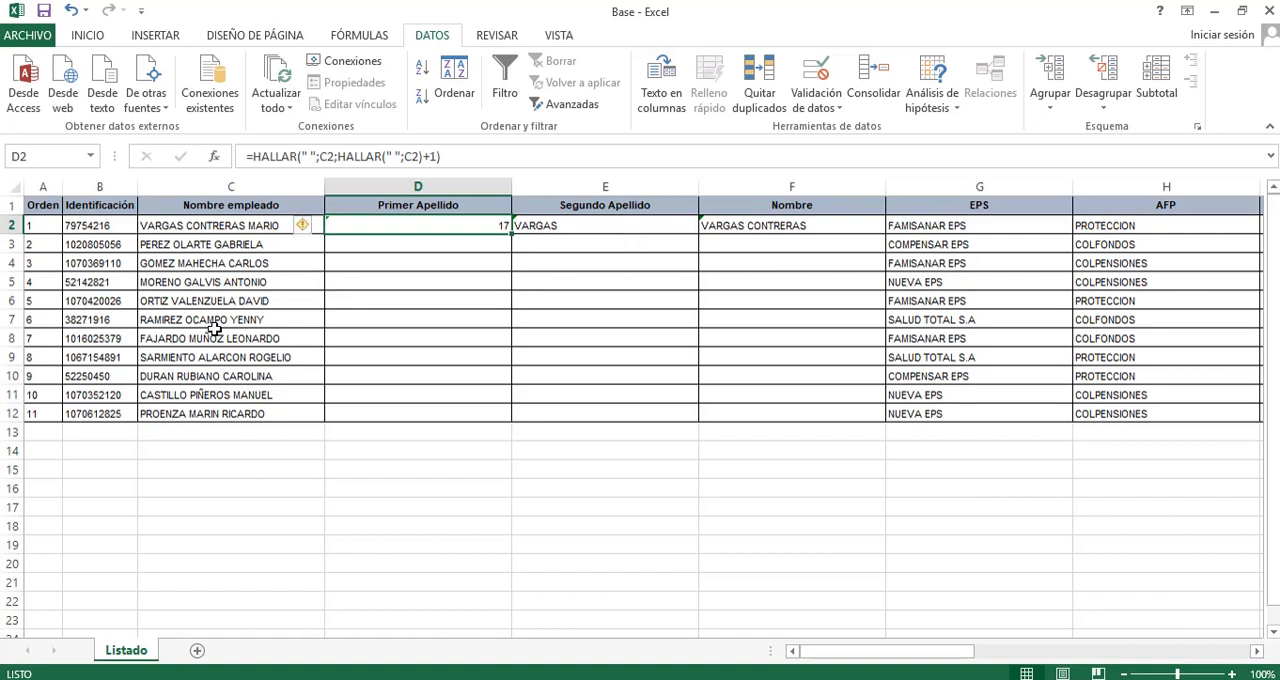
left_click(247, 417)
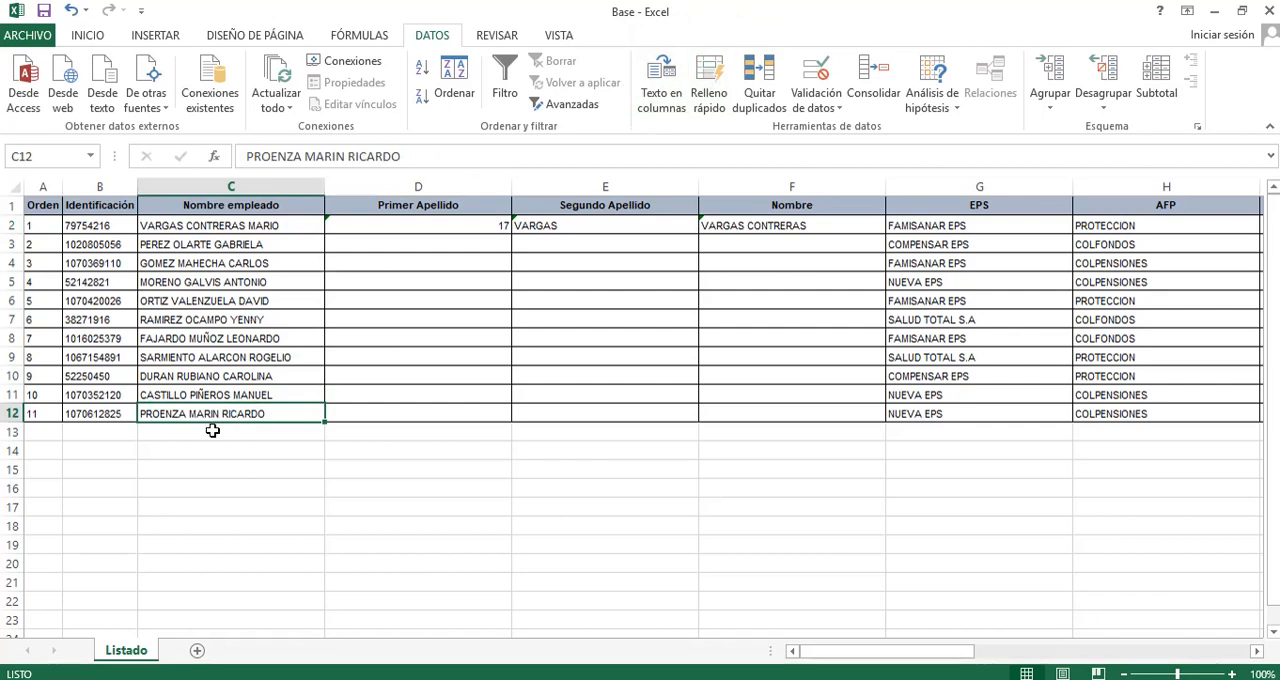
Clear the trial formulas from D2, E2 and F2.
left_click(716, 230)
key("shift+Left")
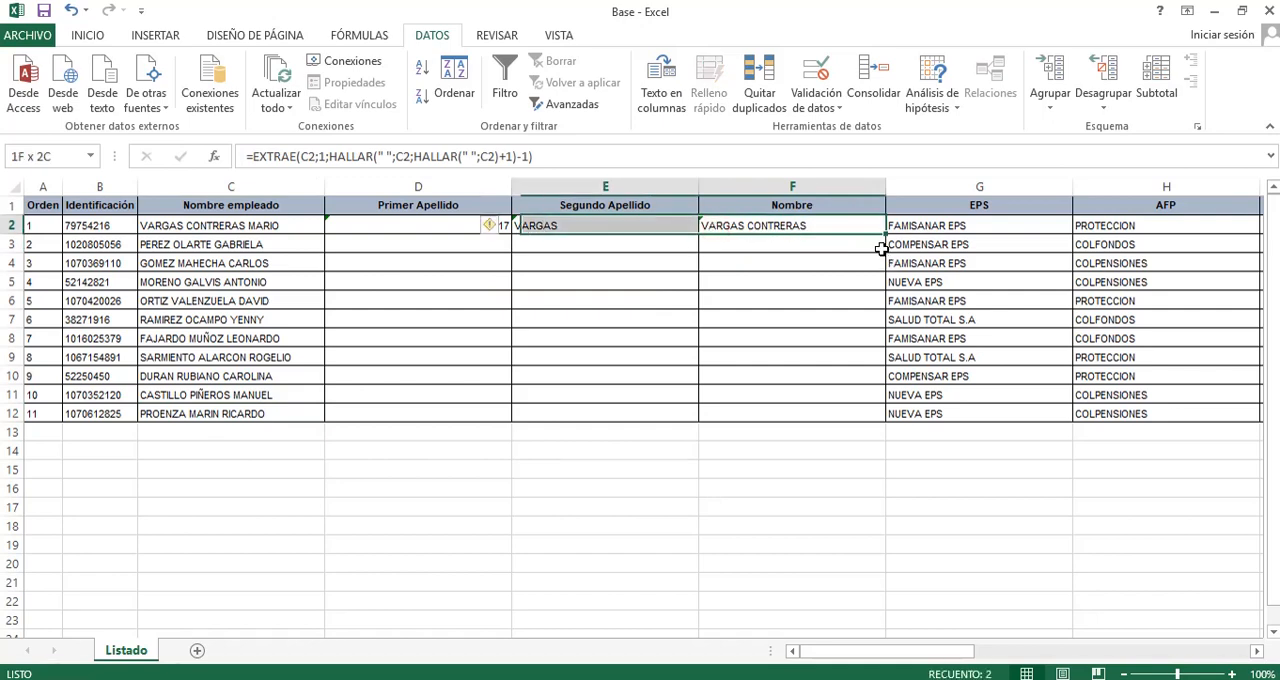
key("shift+Left")
key("Delete")
Enter =IZQUIERDA(C2;5) in D2 to extract the first five characters of the full name.
key("Up")
key("Left")
key("Left")
key("Left")
key("Down")
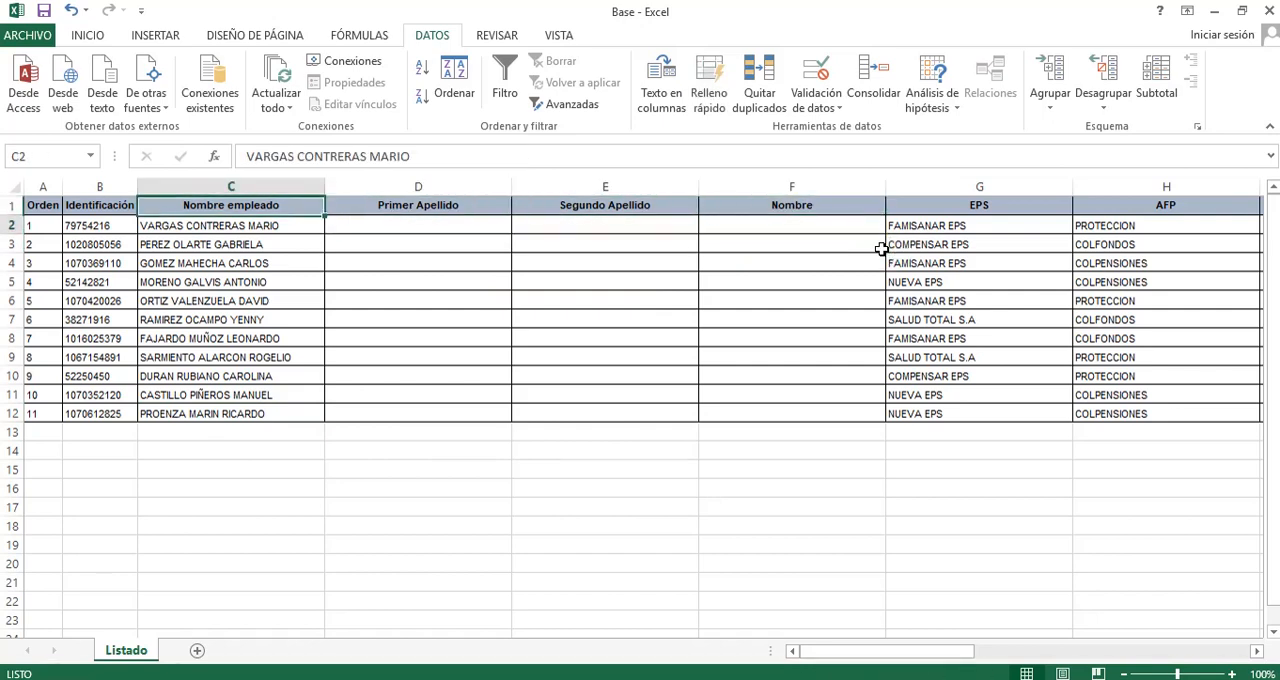
key("Right")
type("=")
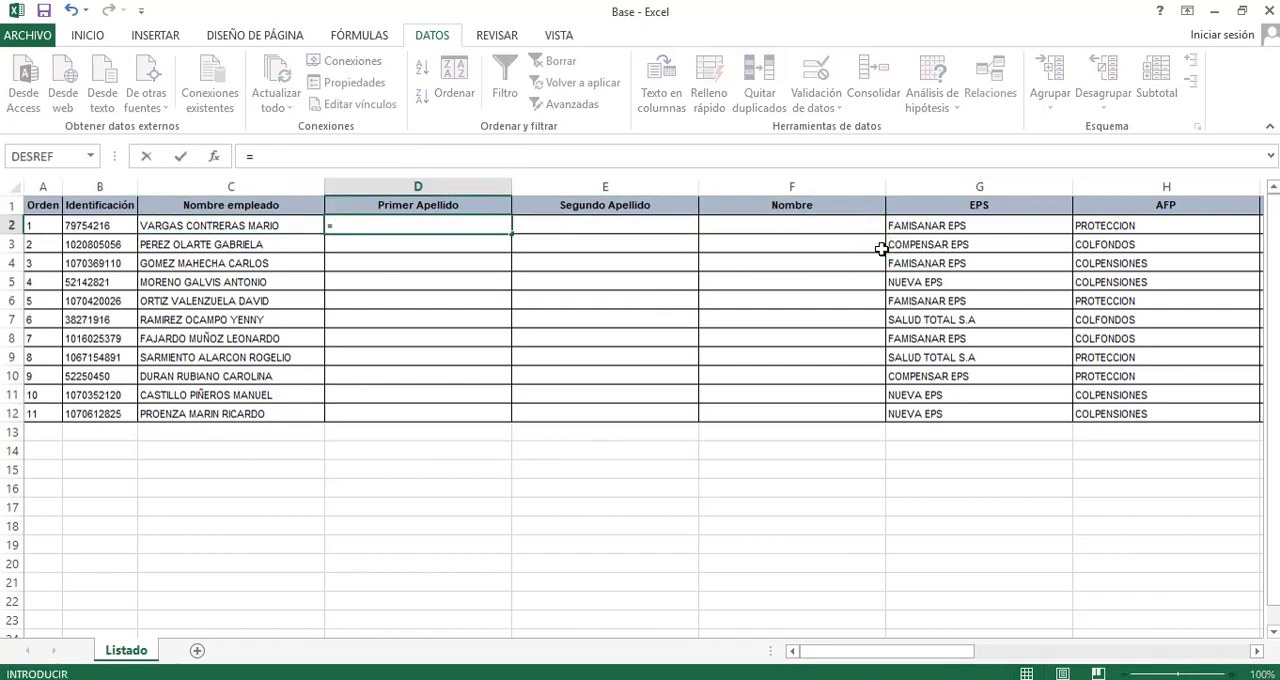
type("IZ")
key("Tab")
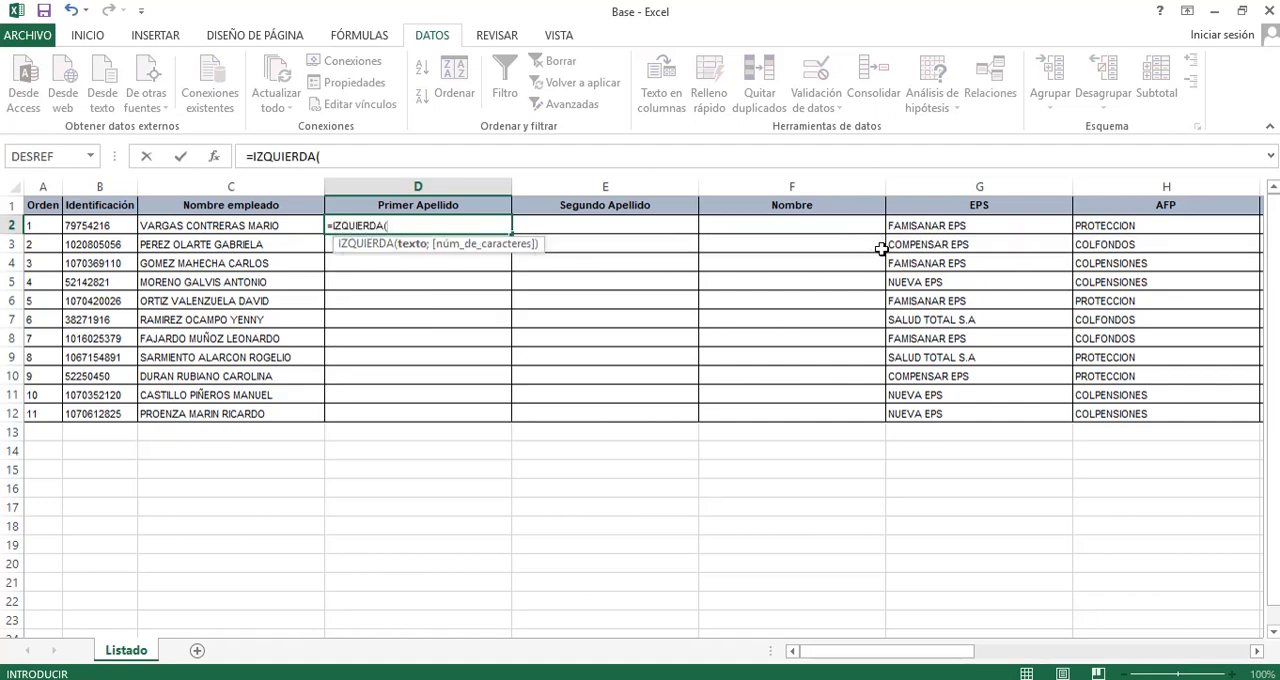
left_click(293, 221)
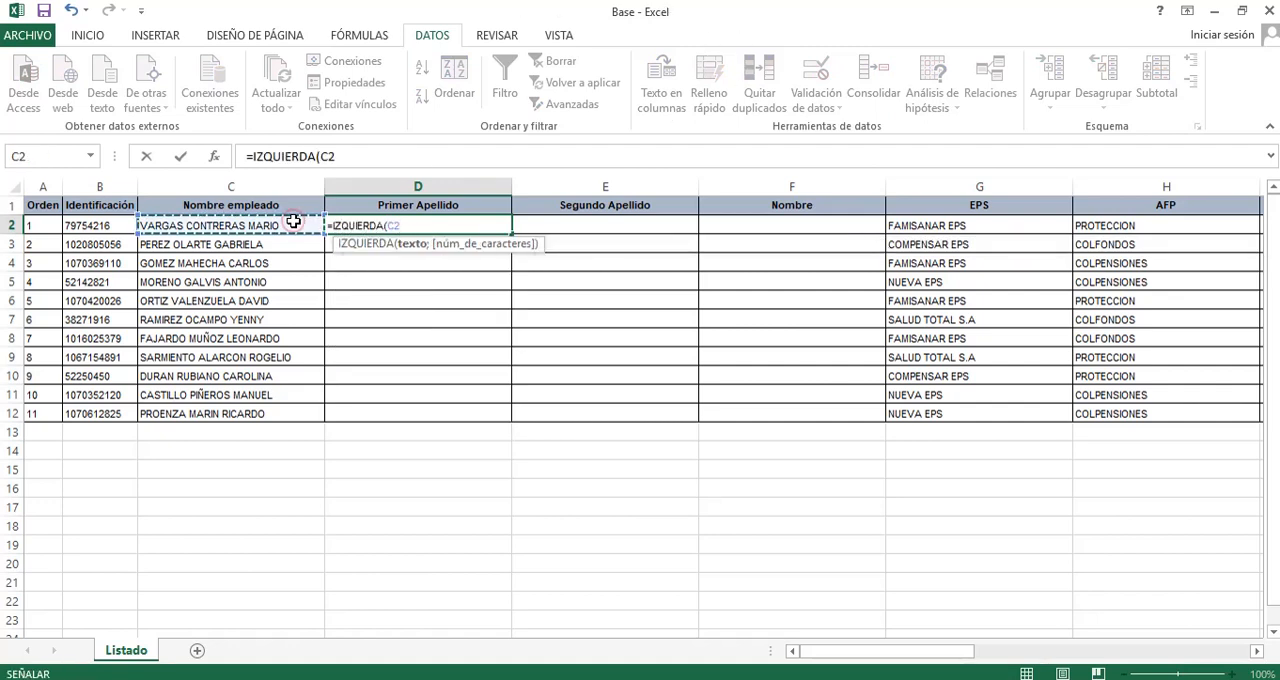
type(";")
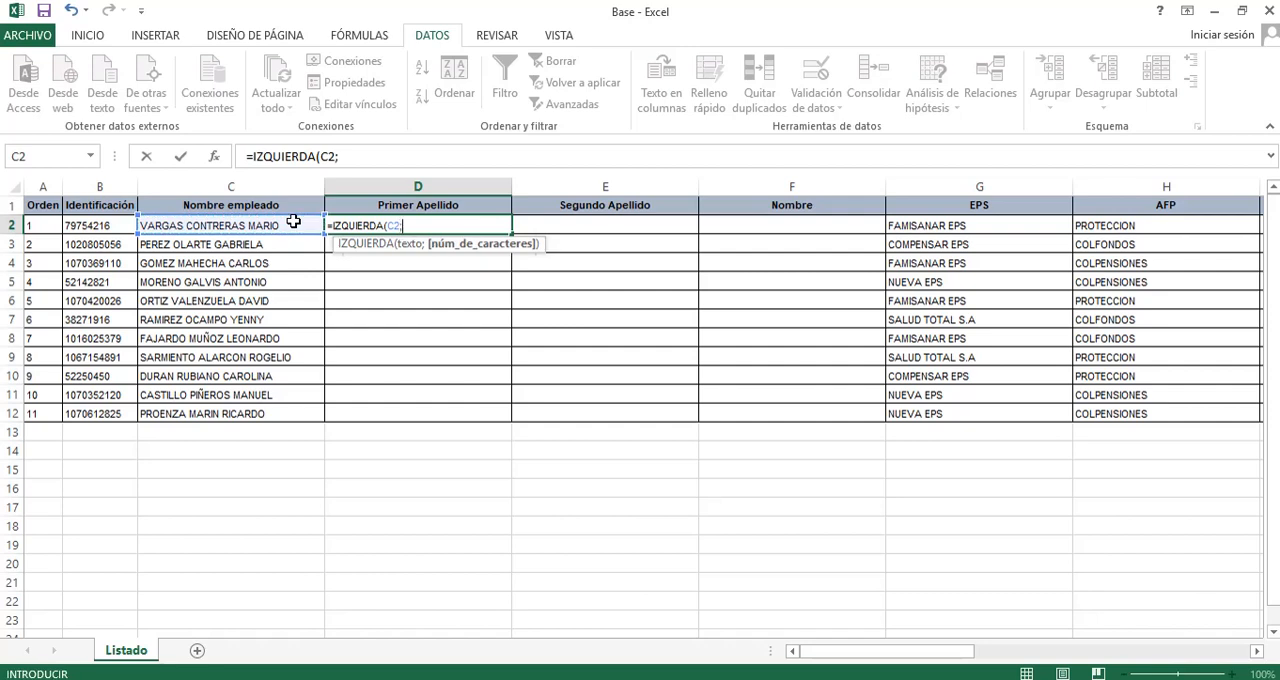
type("5)")
key("Return")
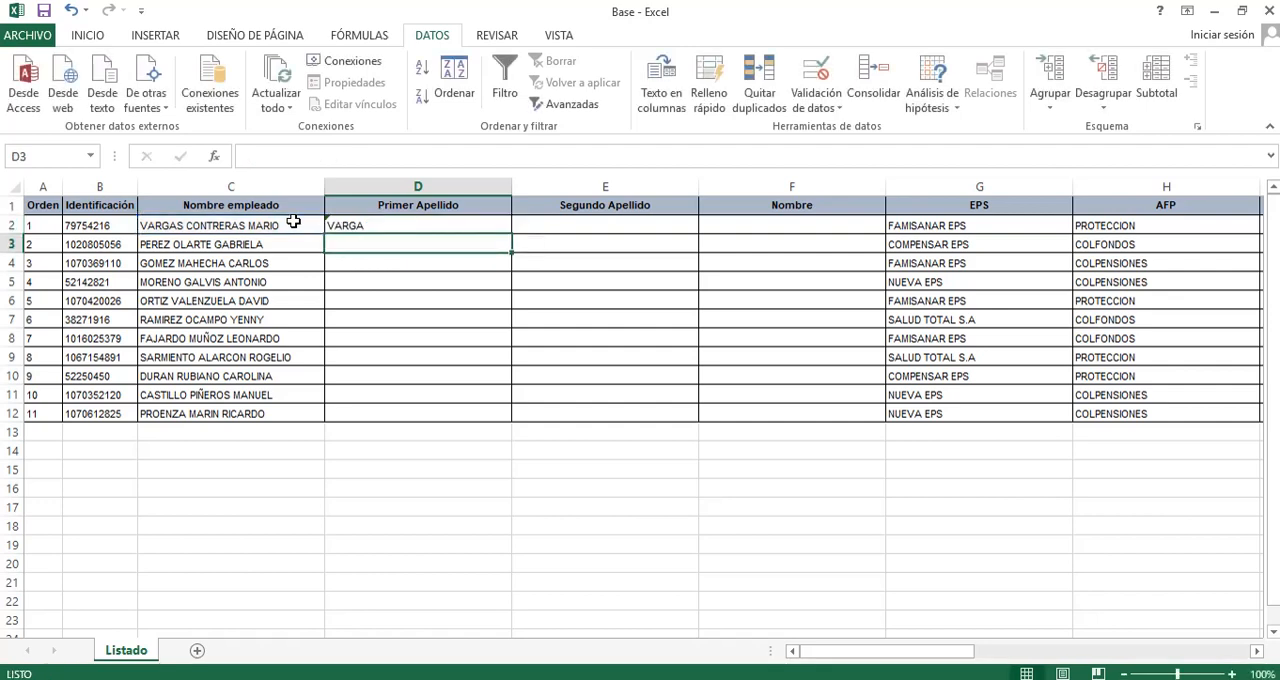
Replace the D2 formula with =IZQUIERDA(C2;HALLAR(" ";C2) -1) to extract the text before the first space.
key("Up")
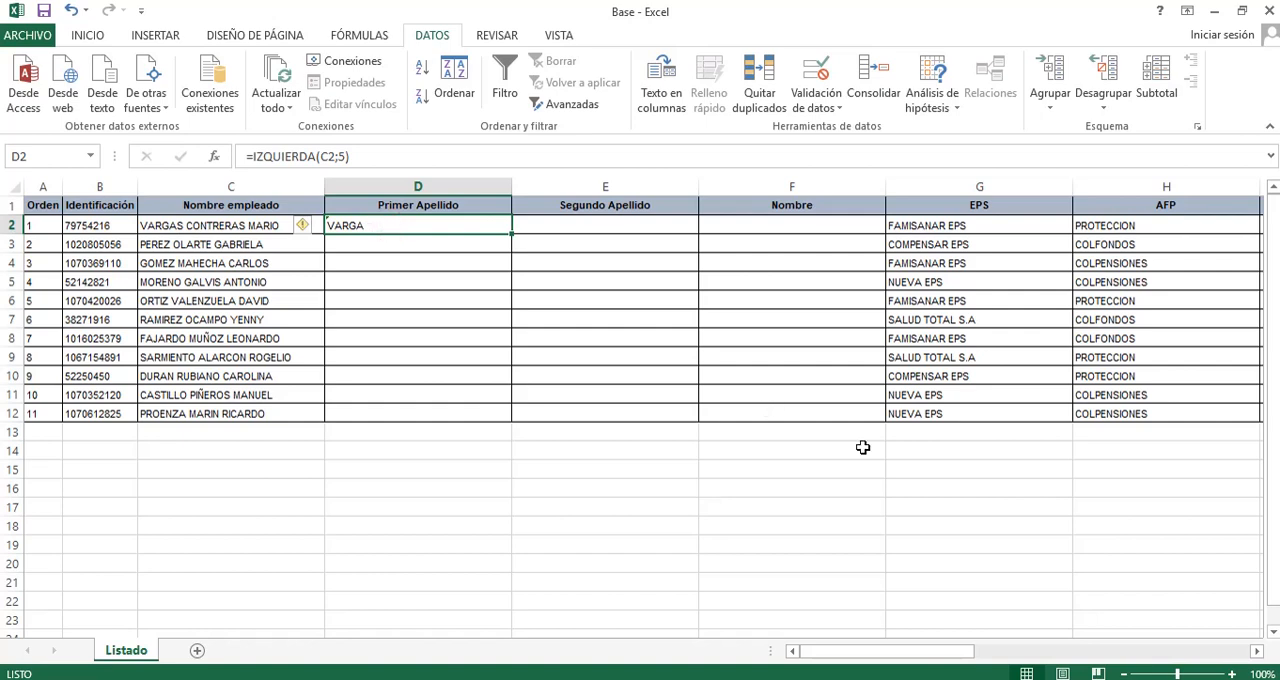
type("=IZQUIERDA")
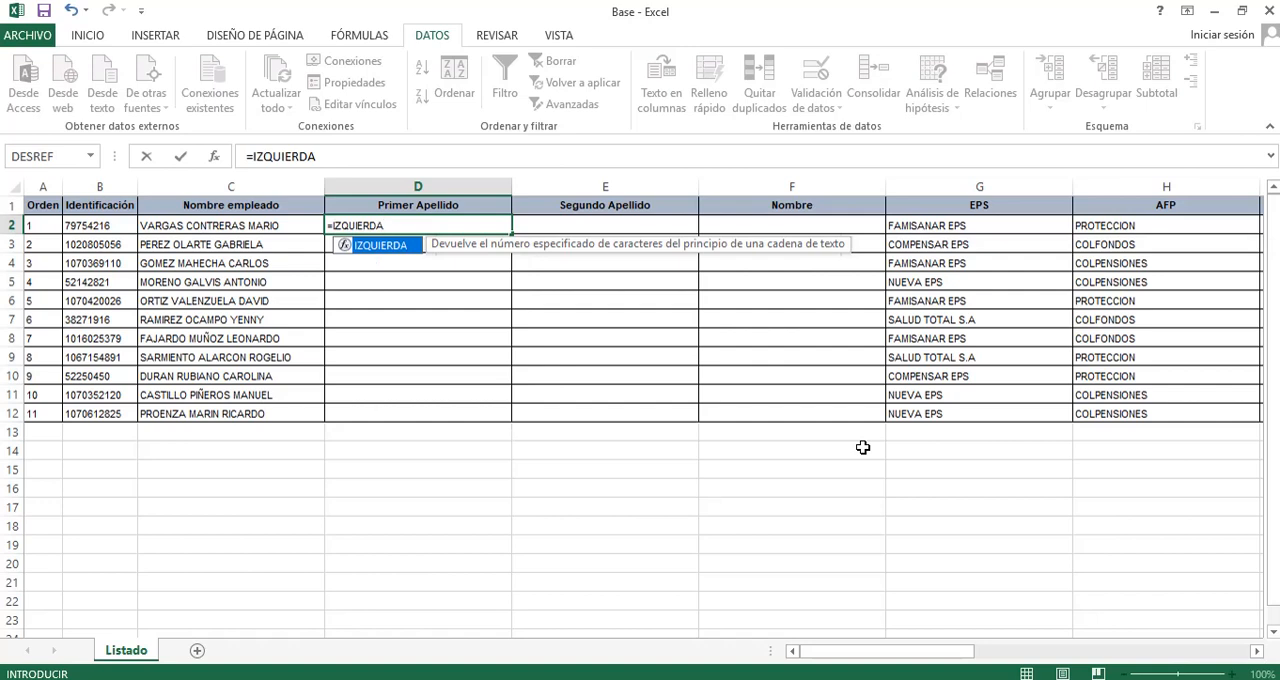
type("(")
key("Left")
type(";H")
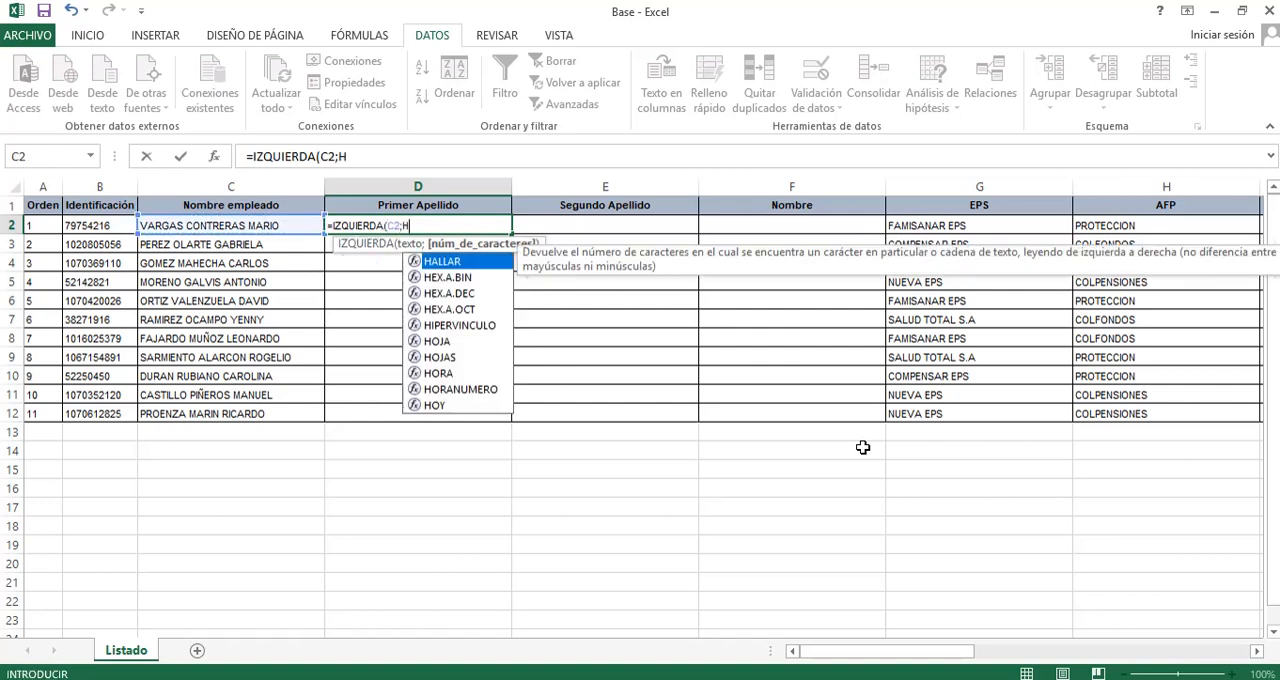
type("ALLAR(\"")
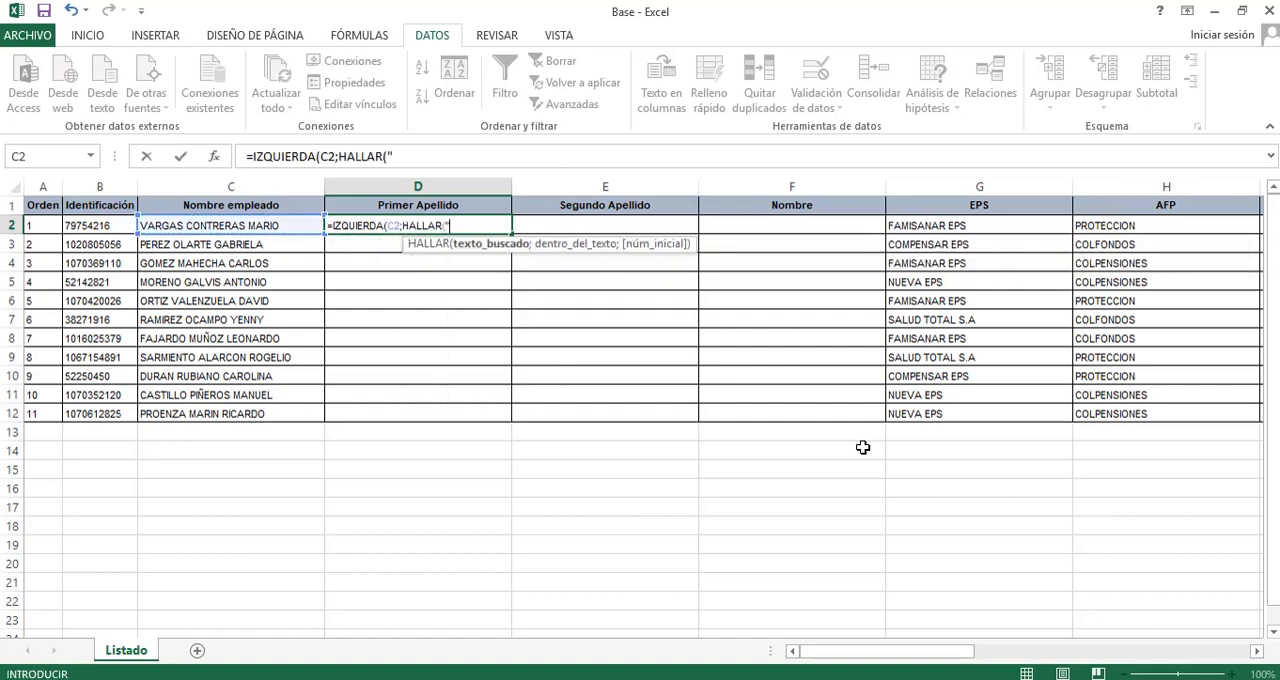
type(" \";")
key("Left")
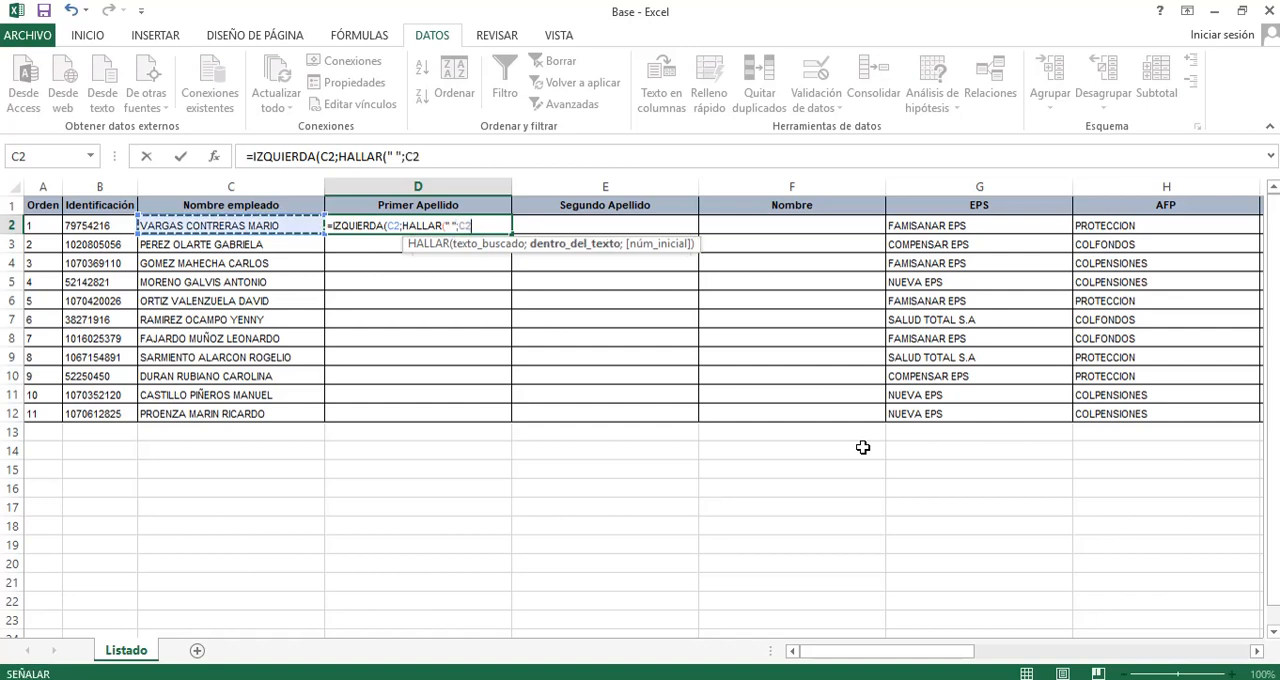
type(";")
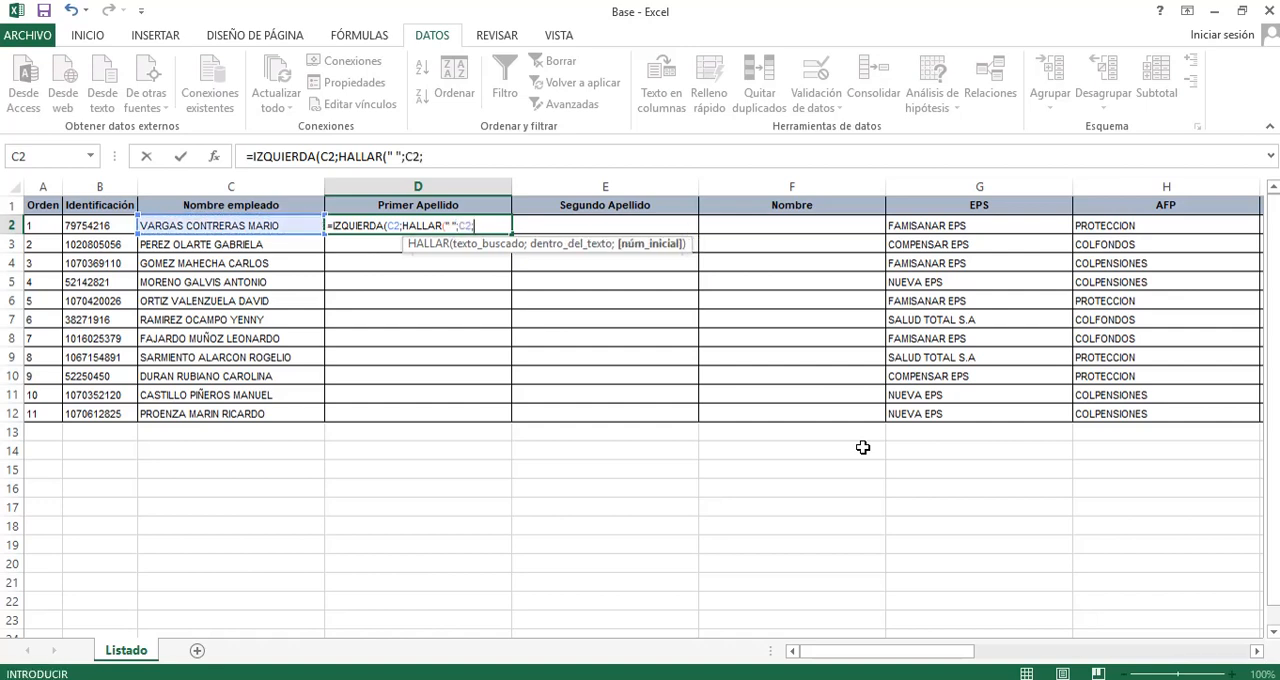
key("BackSpace")
type(") -")
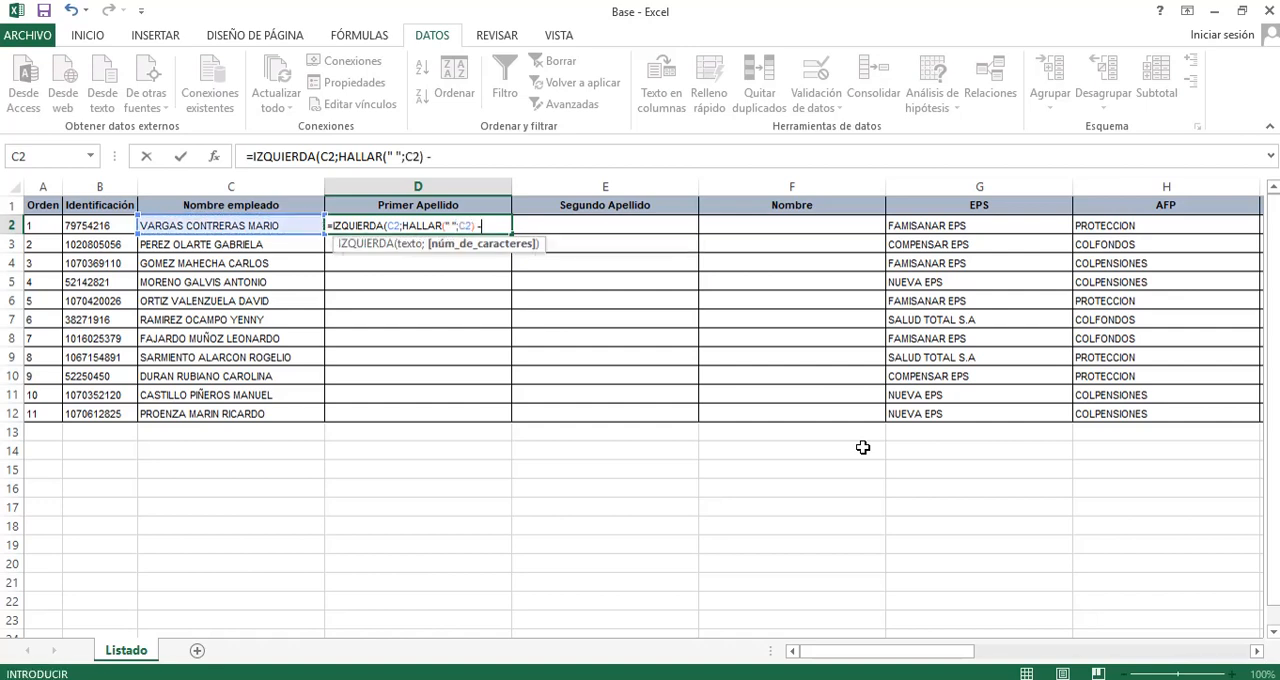
type("1)")
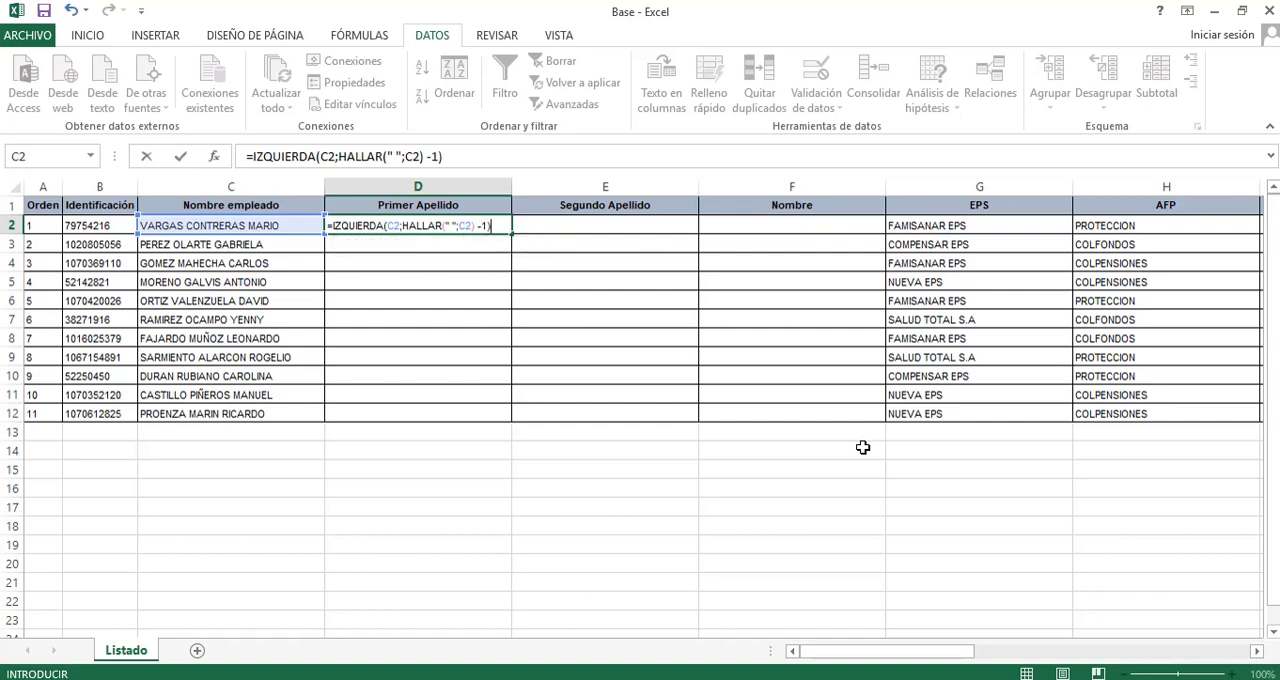
key("Return")
Replace the D2 formula with =DERECHA(C2;HALLAR(" ";C2)-1) to extract characters from the end of the full name.
key("Up")
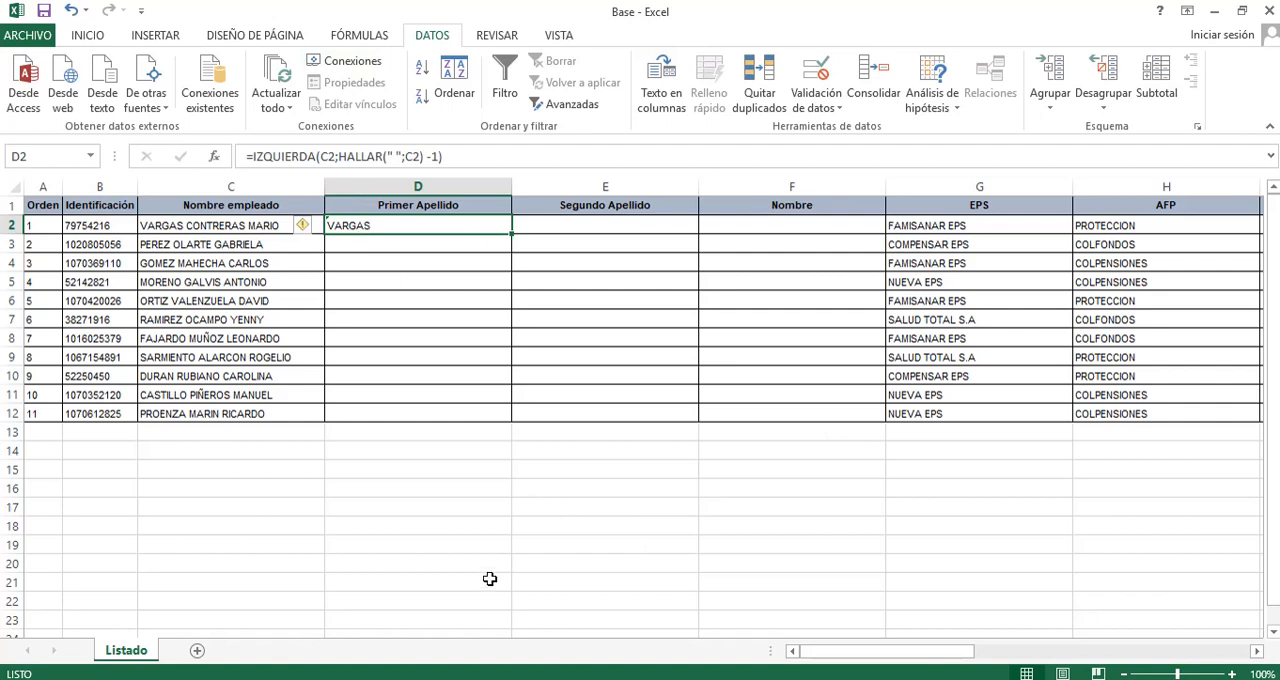
key("Delete")
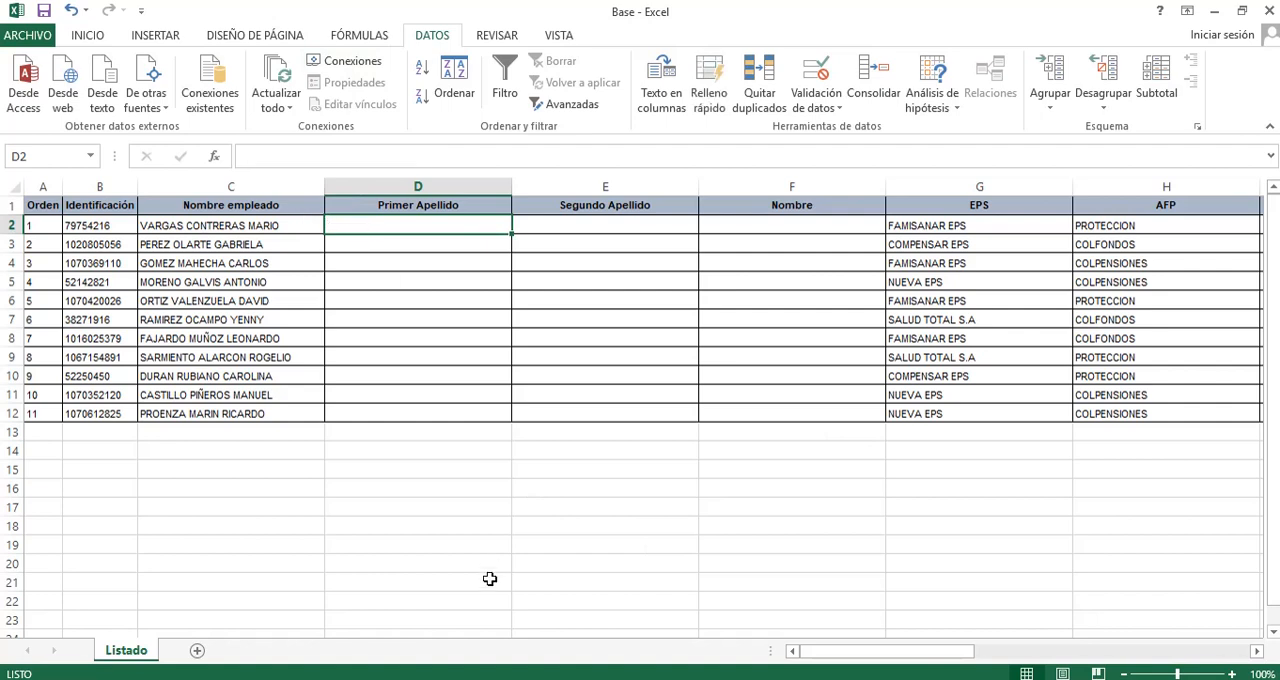
type("=DERECHA")
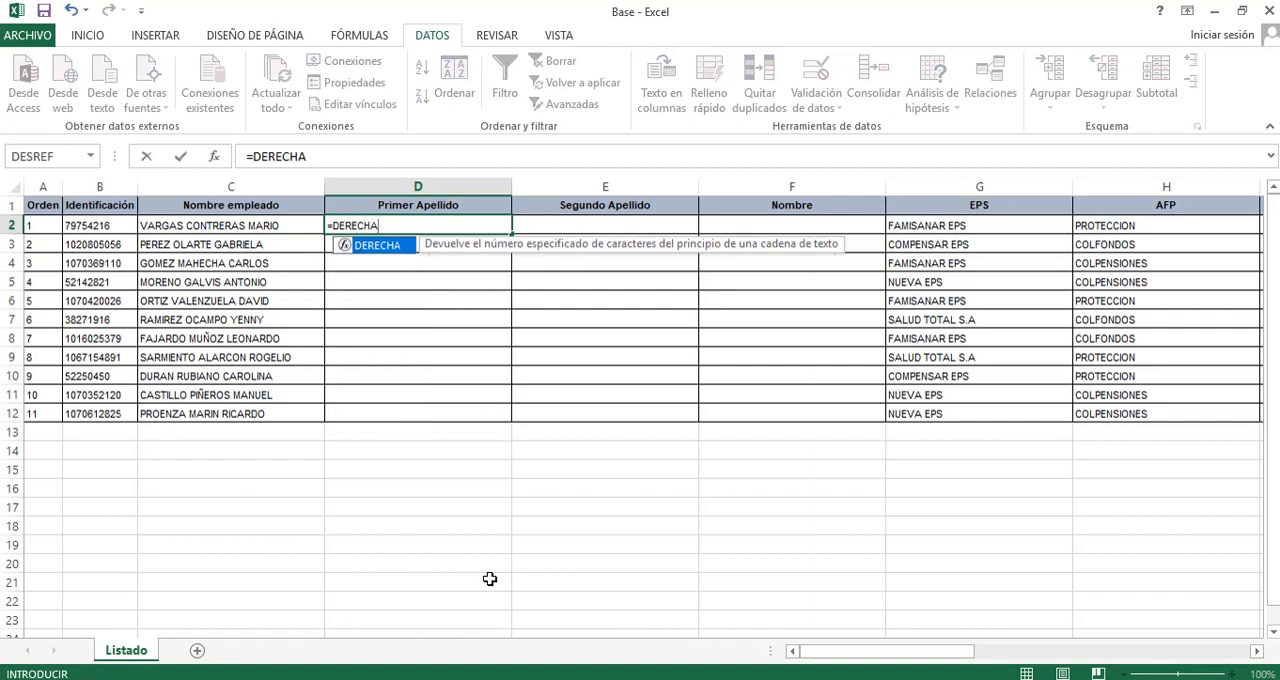
type("(")
key("Left")
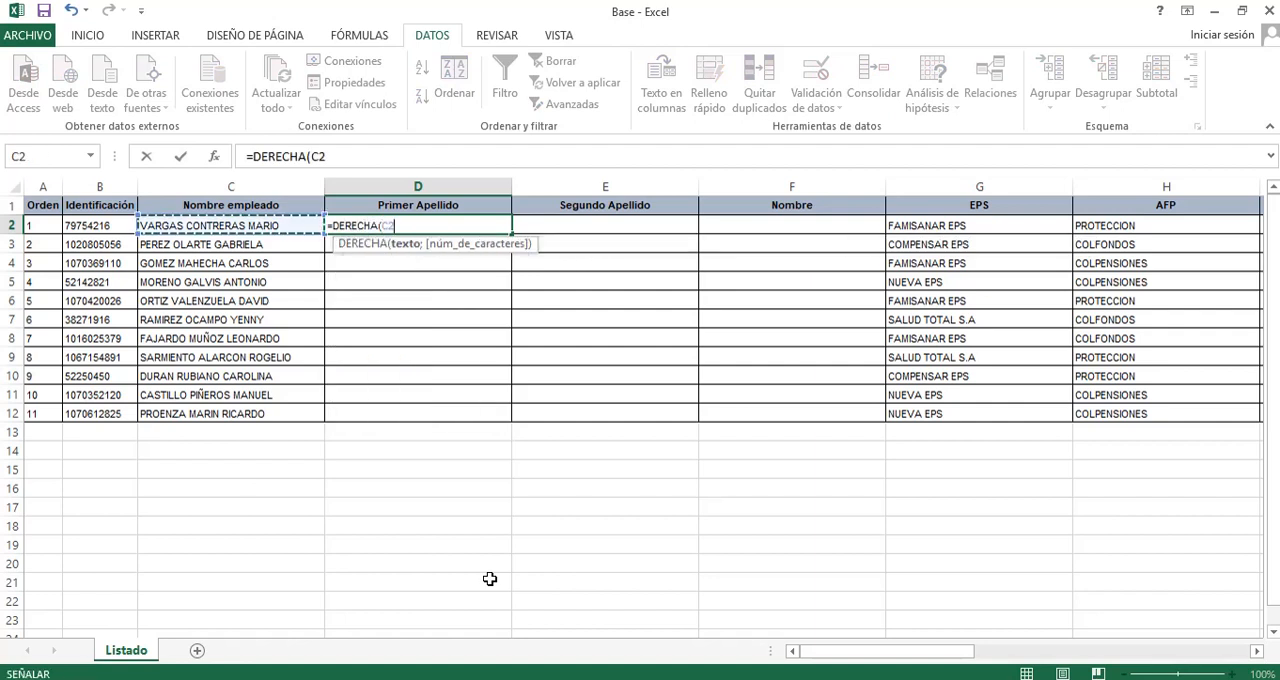
type(";HA")
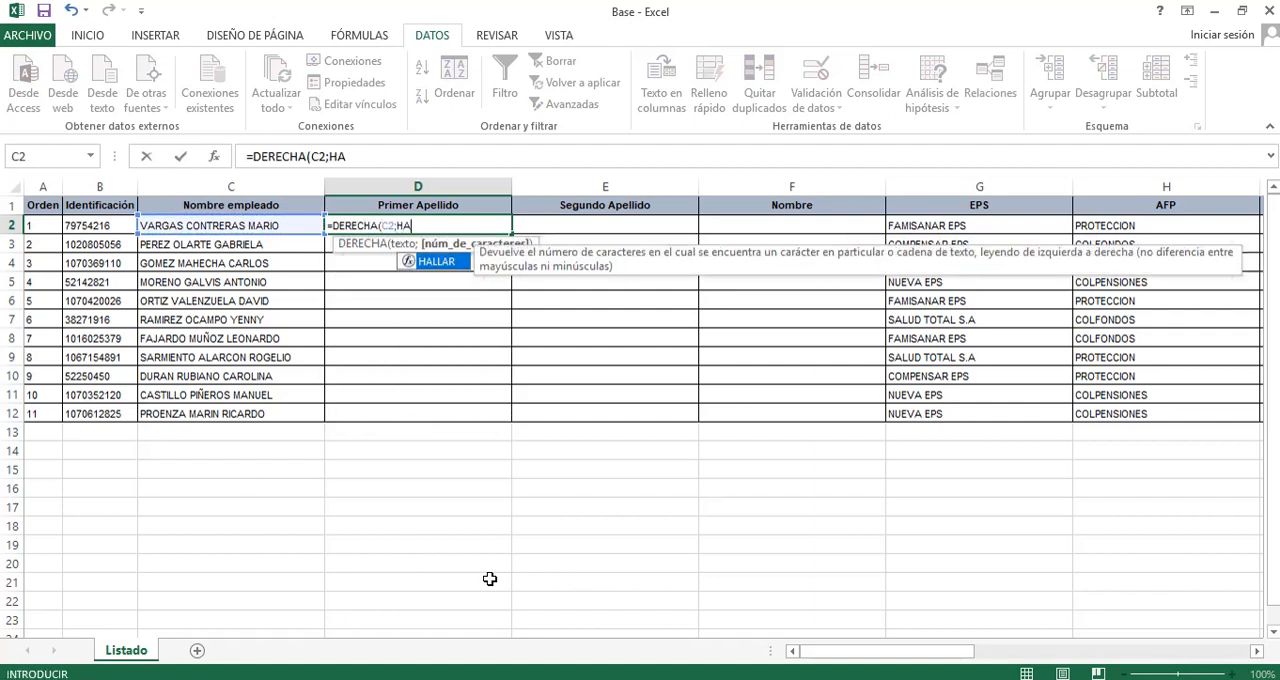
type("LLAR(")
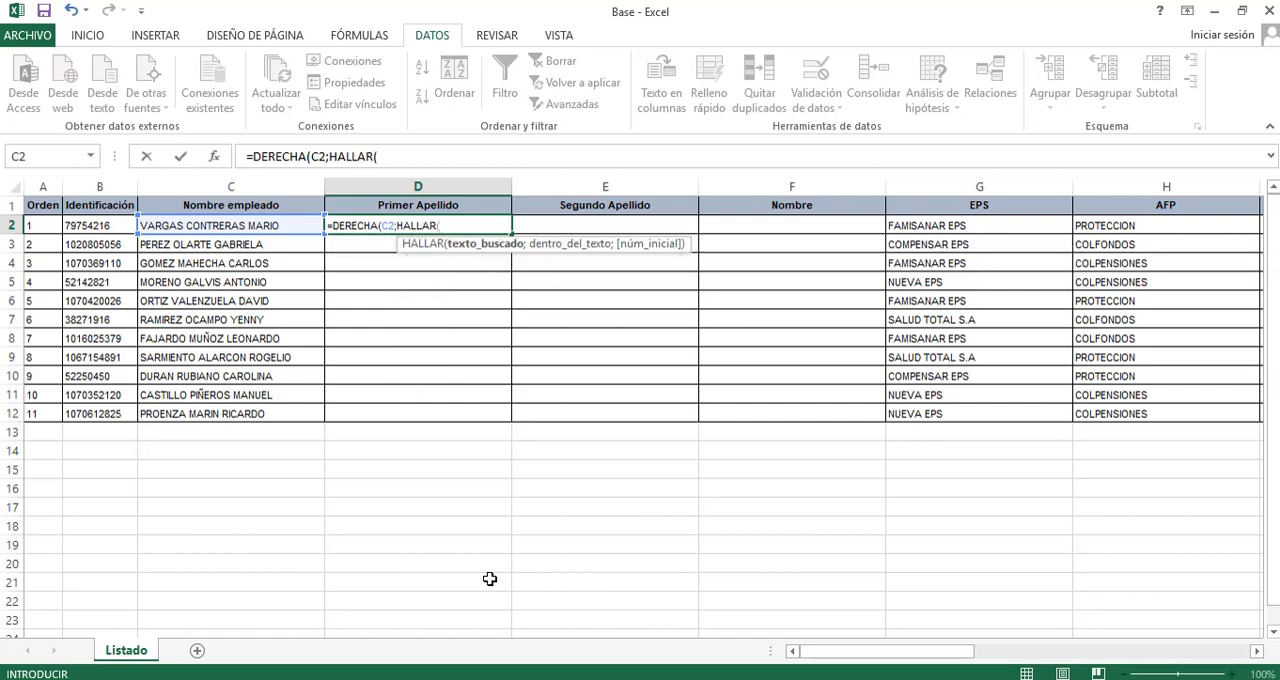
key("Left")
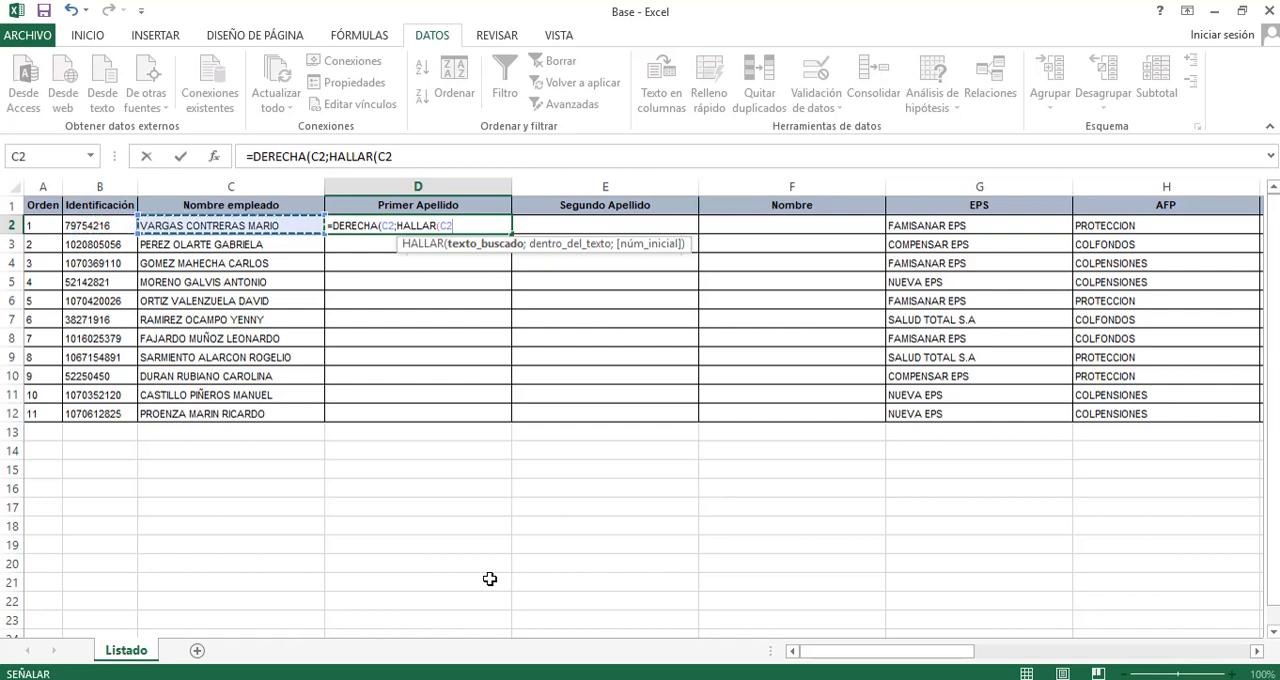
type(";")
key("BackSpace")
key("BackSpace")
key("BackSpace")
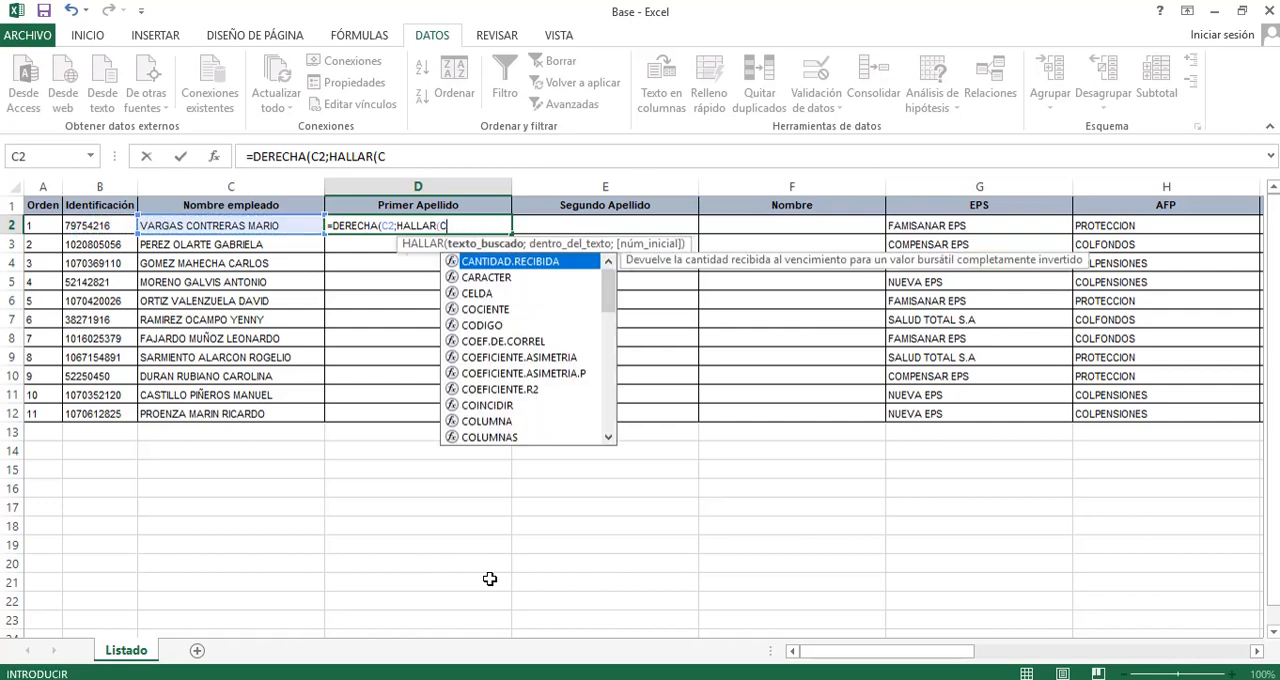
type("\" \";")
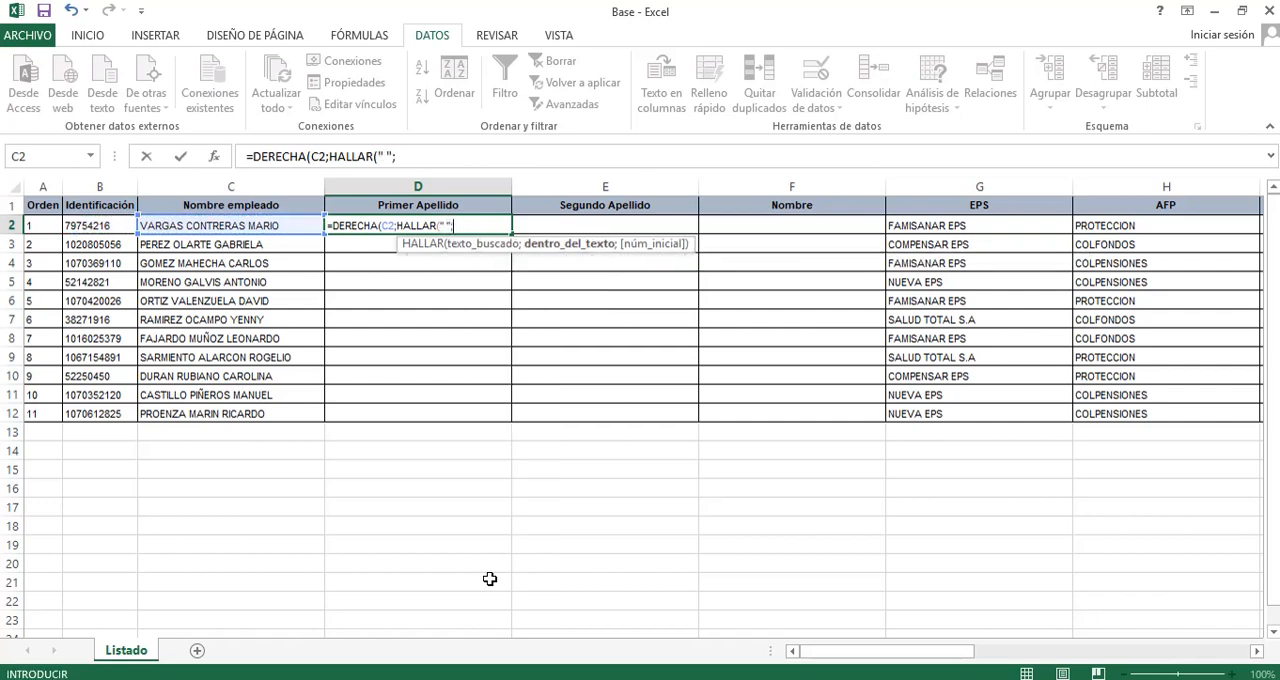
key("Left")
type(";")
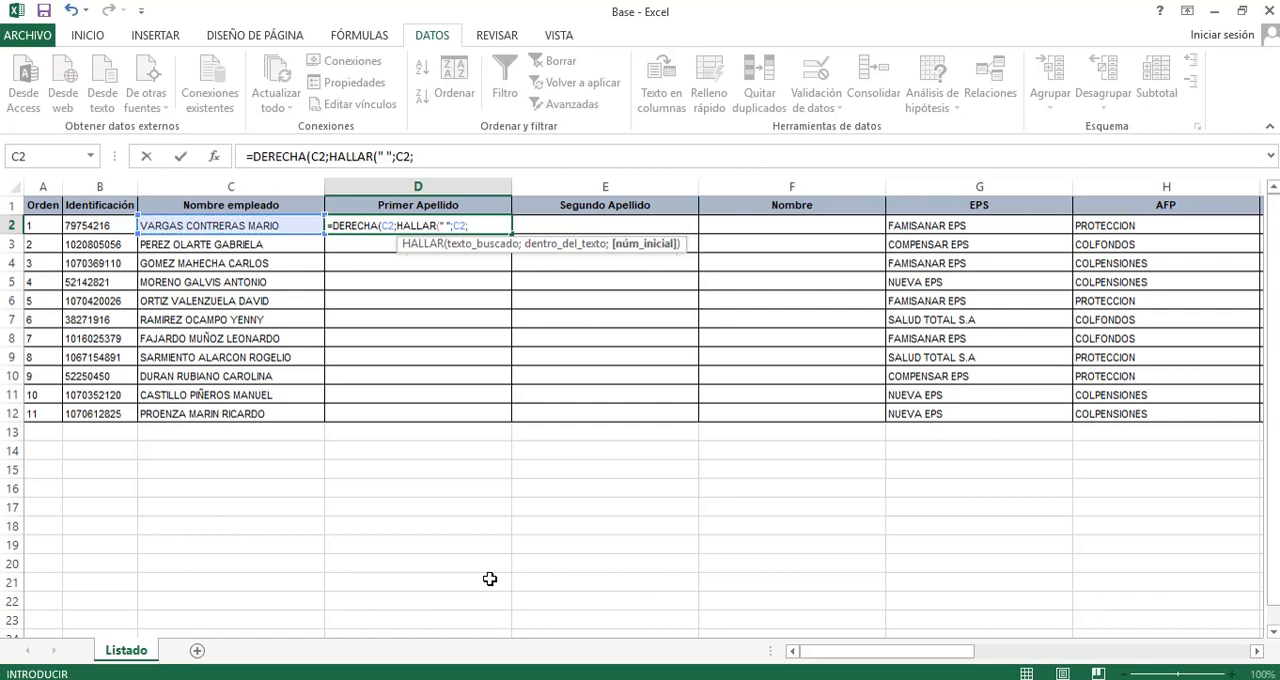
key("BackSpace")
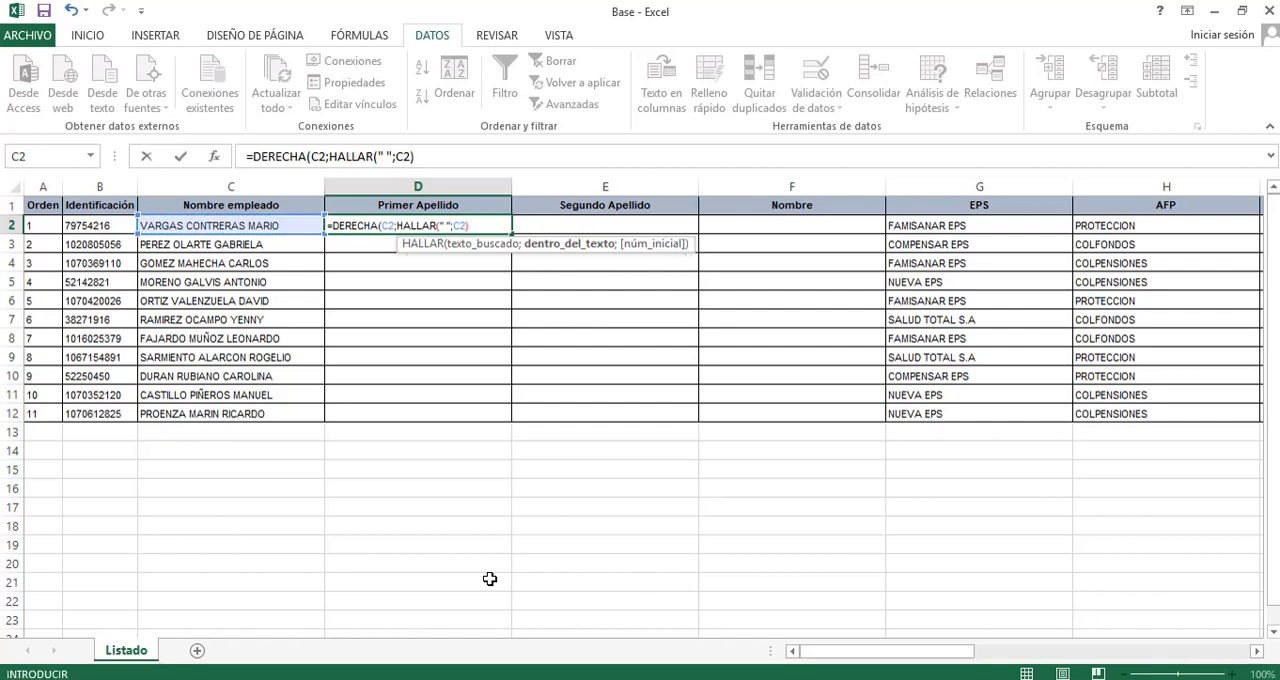
type(")-1")
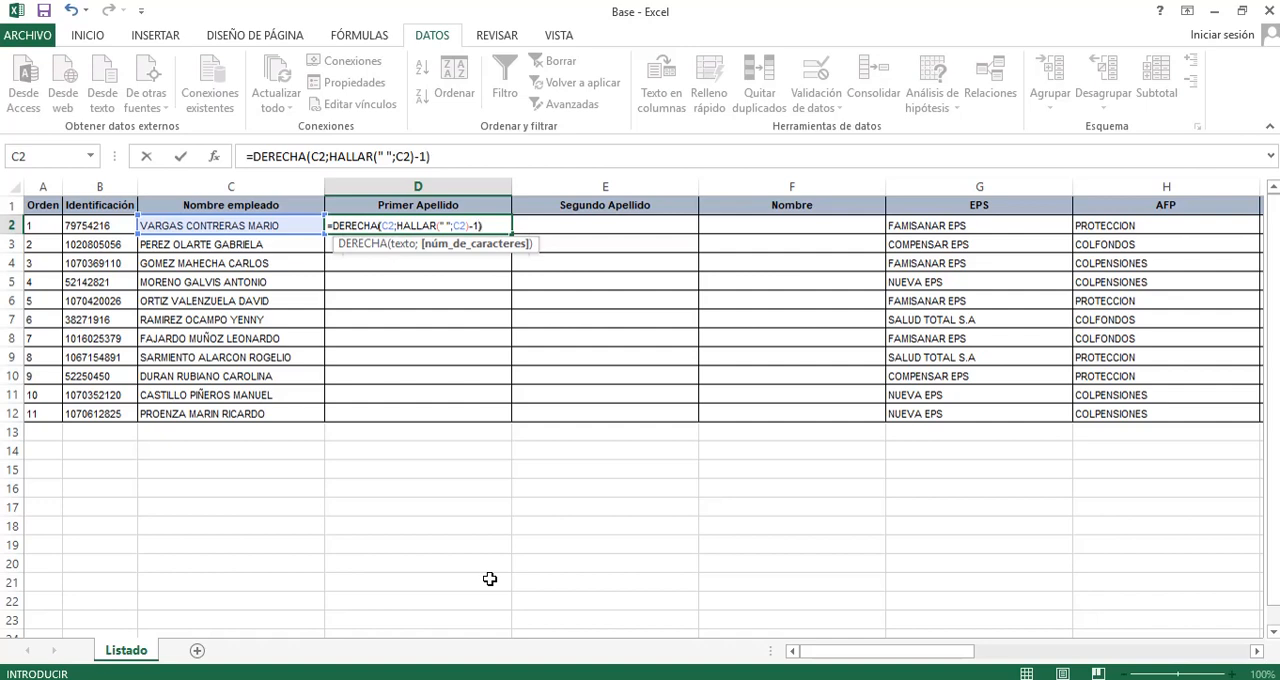
type(")")
key("Return")
key("Up")
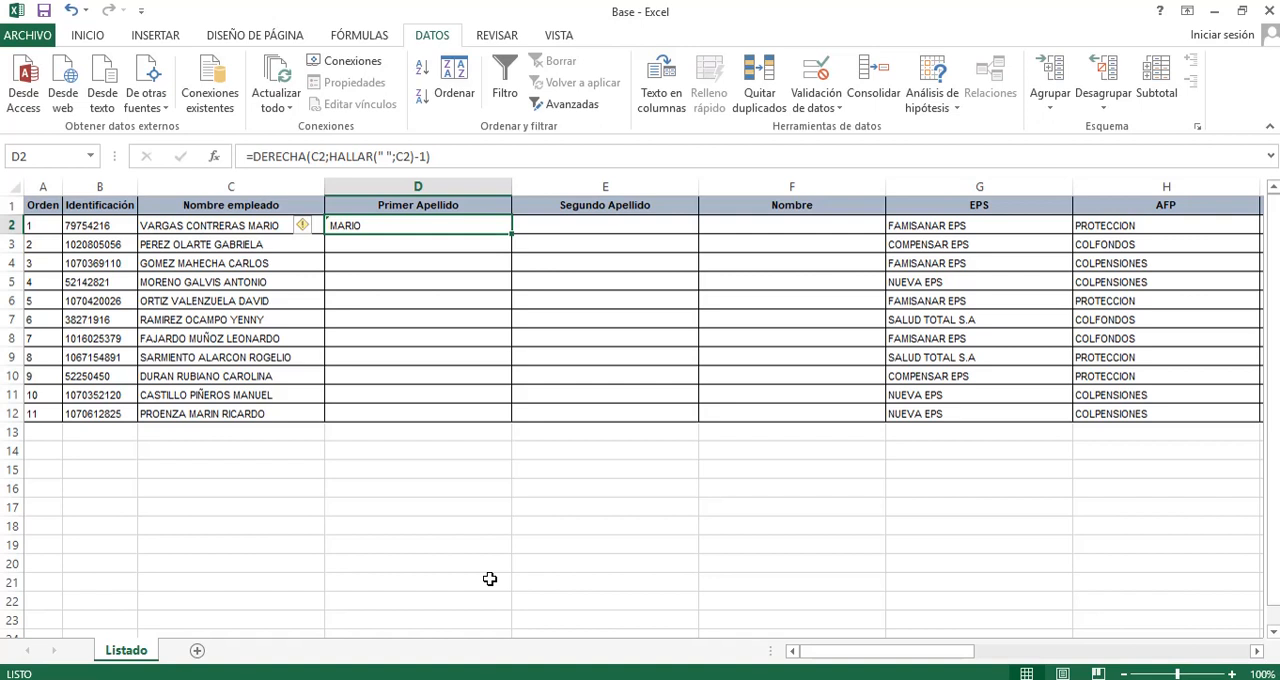
Clear the trial DERECHA formula from D2.
key("Up")
key("Down")
key("Down")
key("Down")
key("Up")
key("Up")
key("Delete")
key("Down")
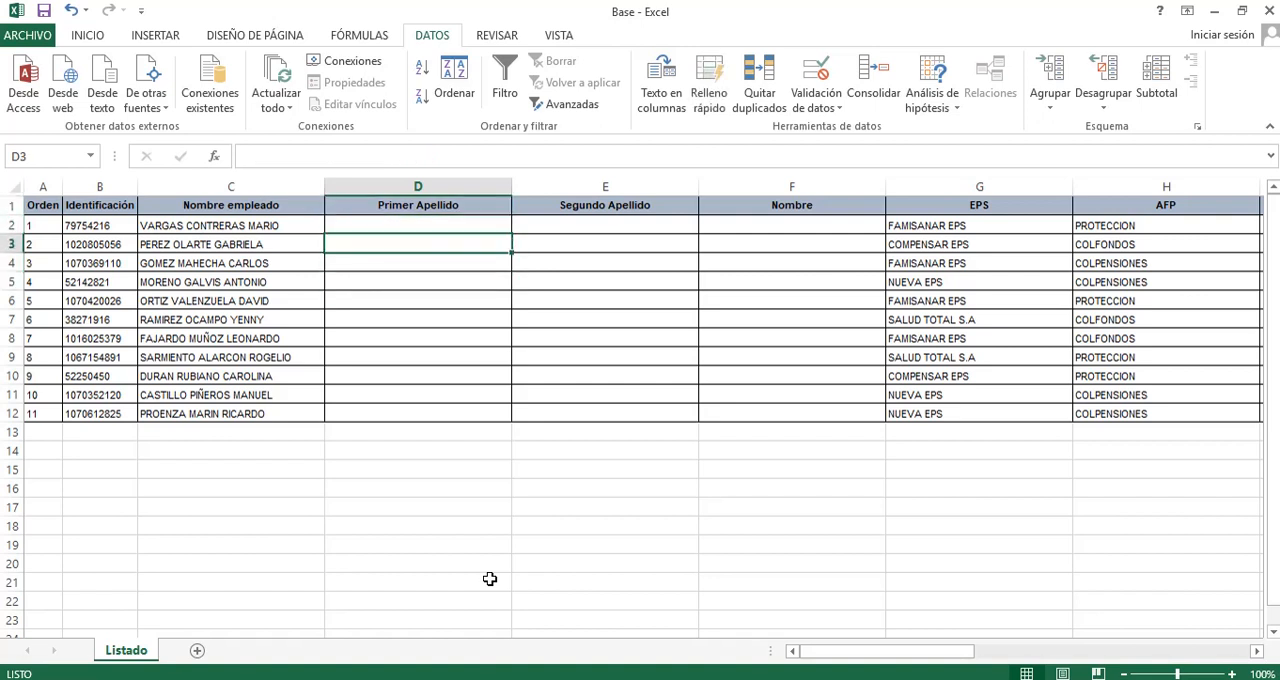
key("Up")
key("Up")
key("Down")
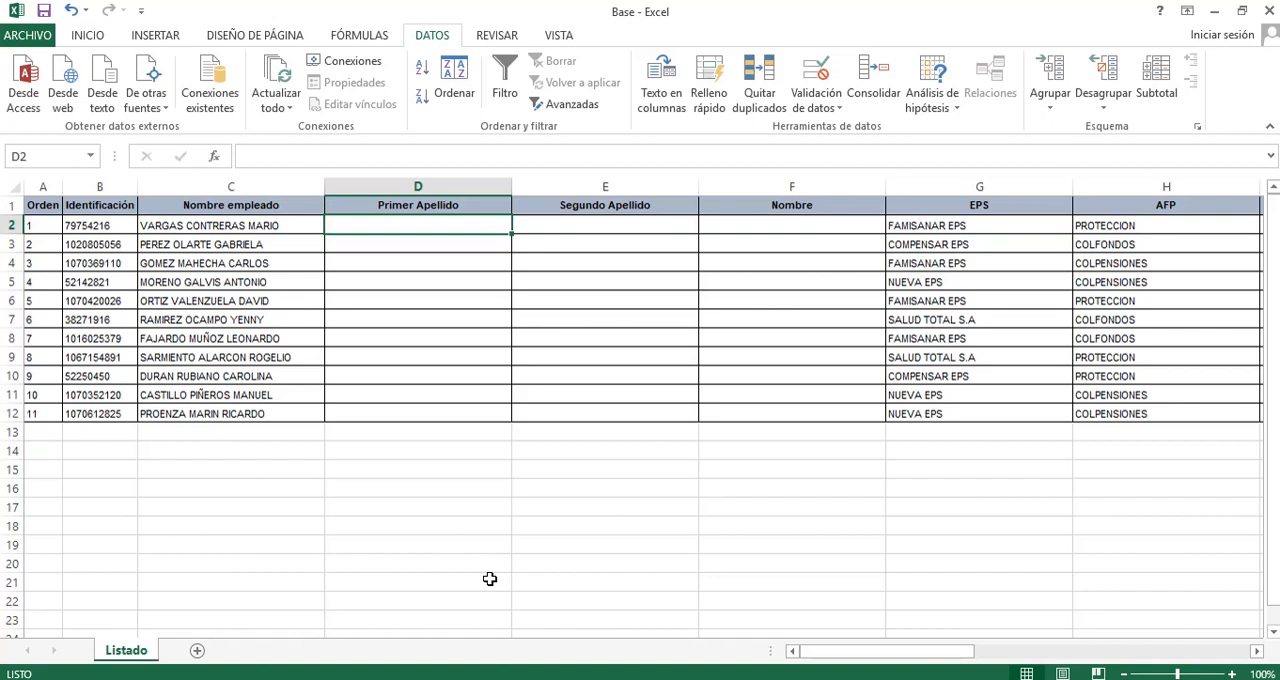
key("Right")
key("Right")
key("Left")
key("Left")
key("Left")
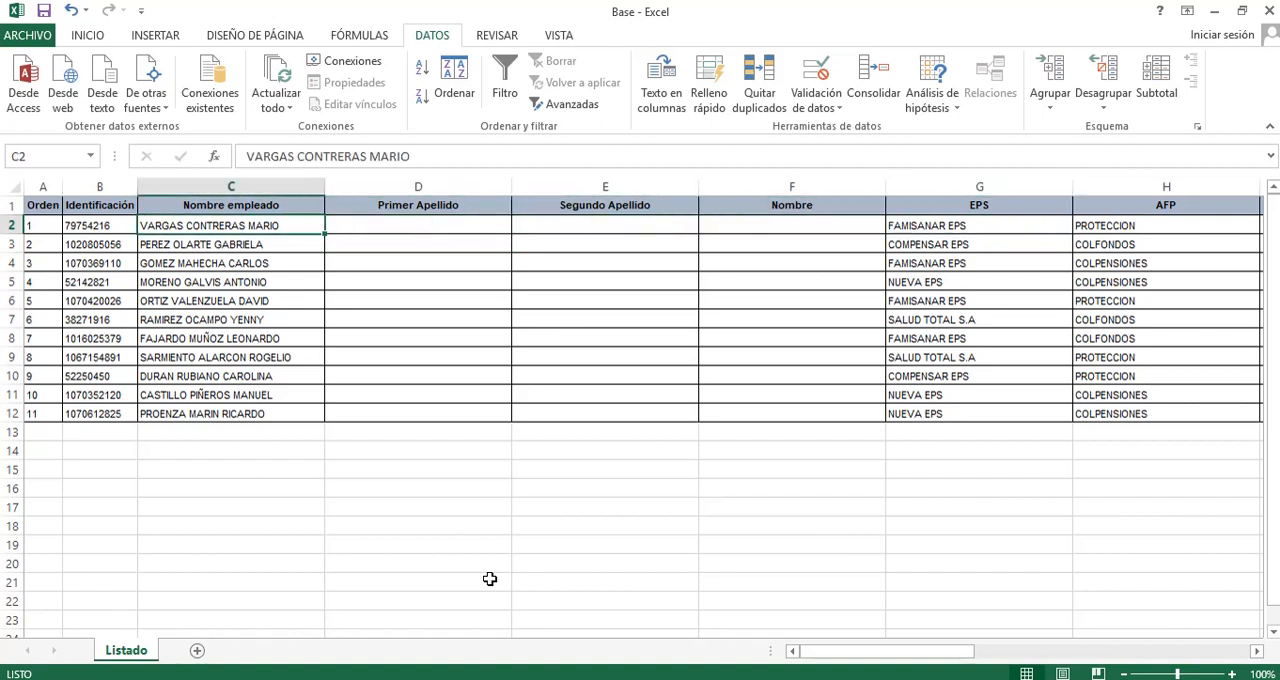
key("Right")
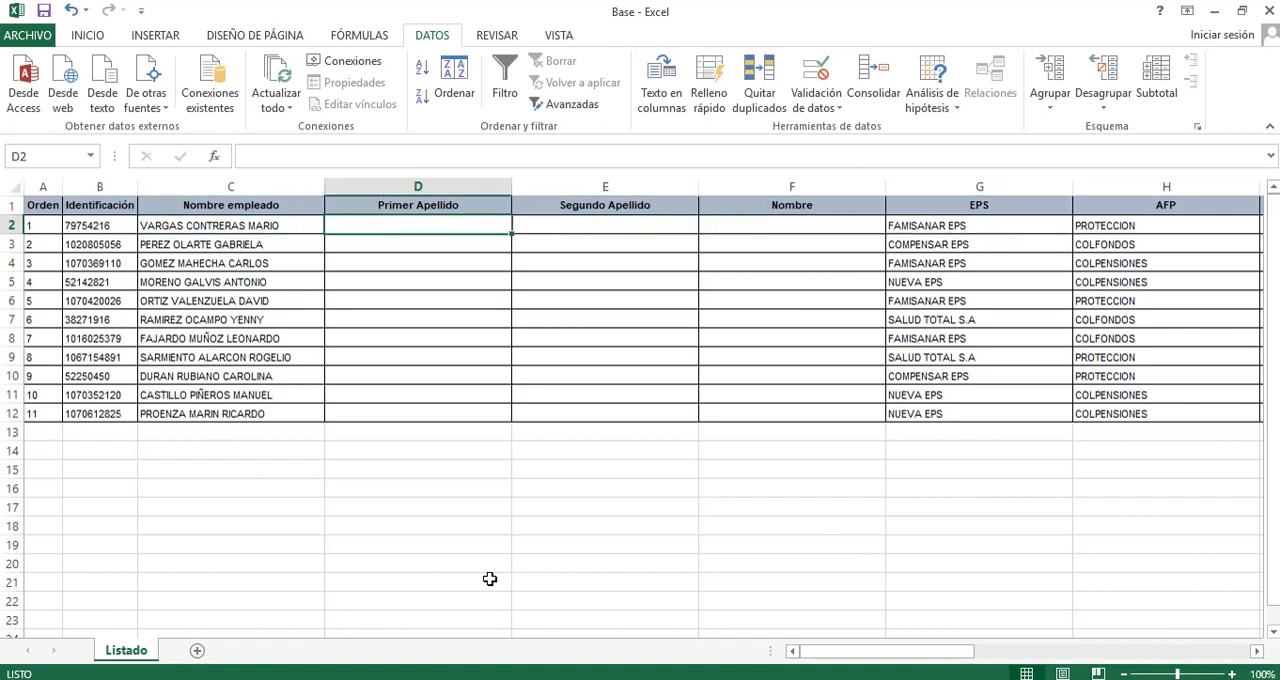
key("Left")
key("Left")
key("Left")
key("Right")
key("Right")
key("Right")
key("Right")
key("Right")
key("Right")
key("Right")
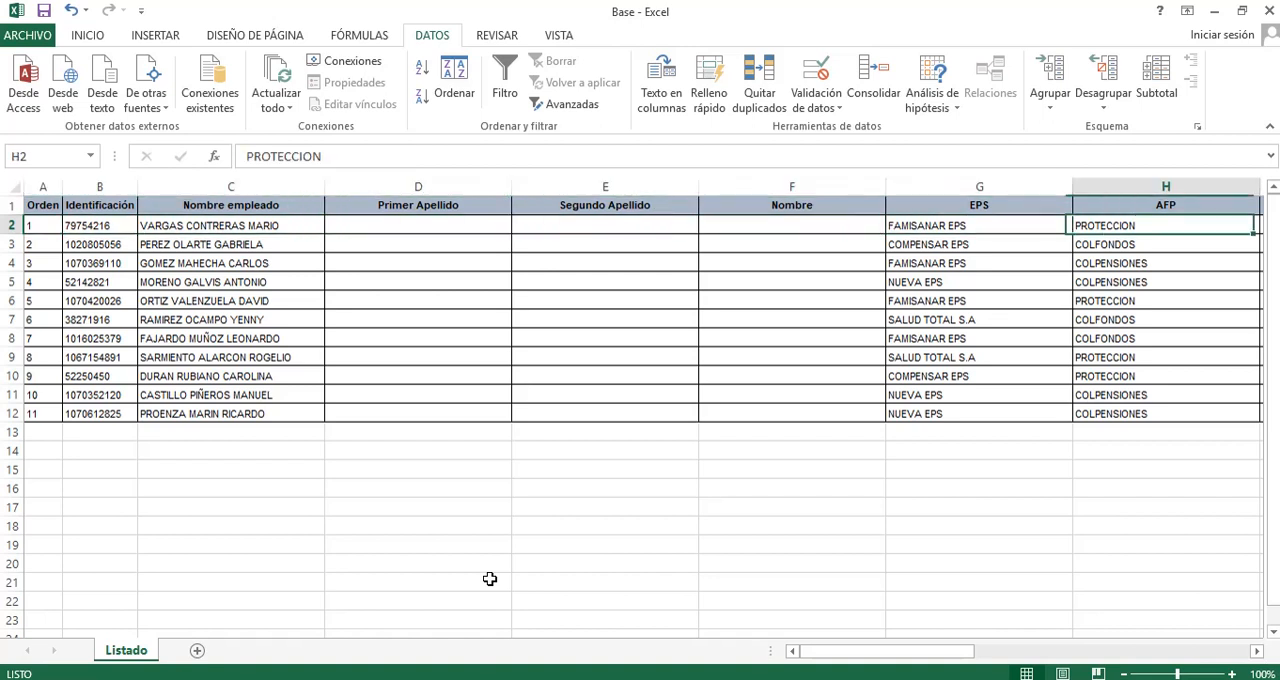
Delete the entire Primer Apellido, Segundo Apellido and Nombre columns (D to F).
key("Left")
key("Left")
key("Left")
key("Left")
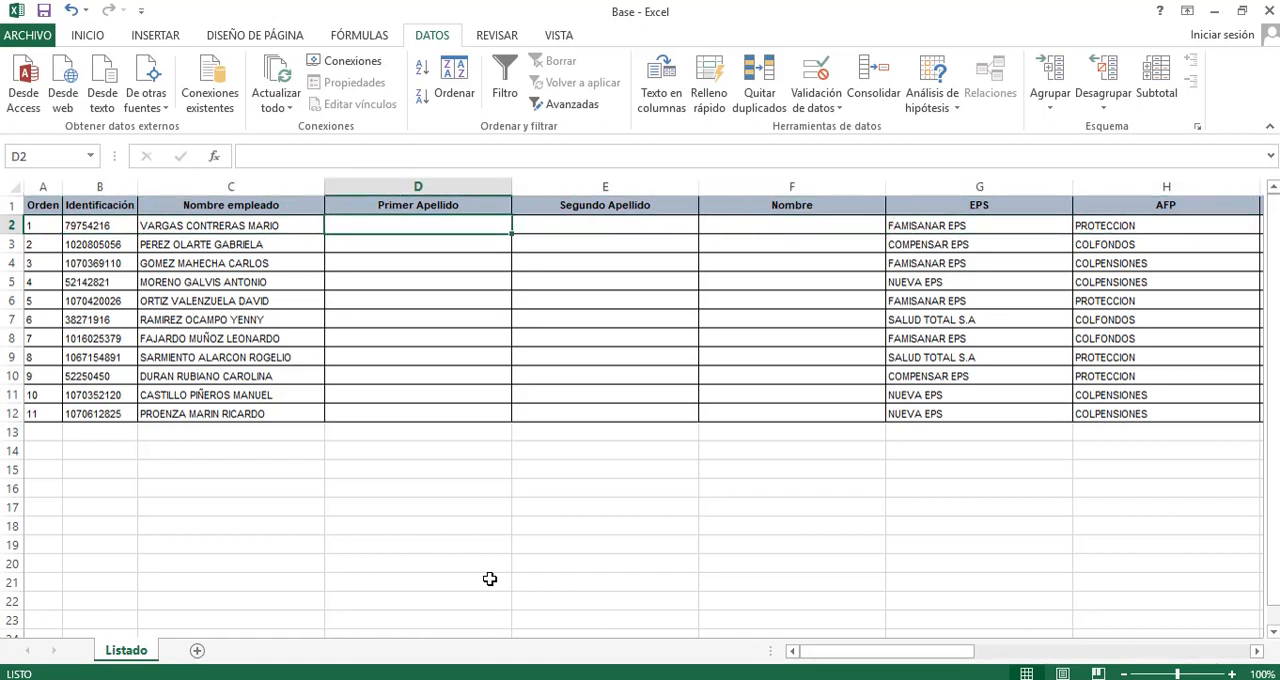
key("shift+Right")
key("shift+Right")
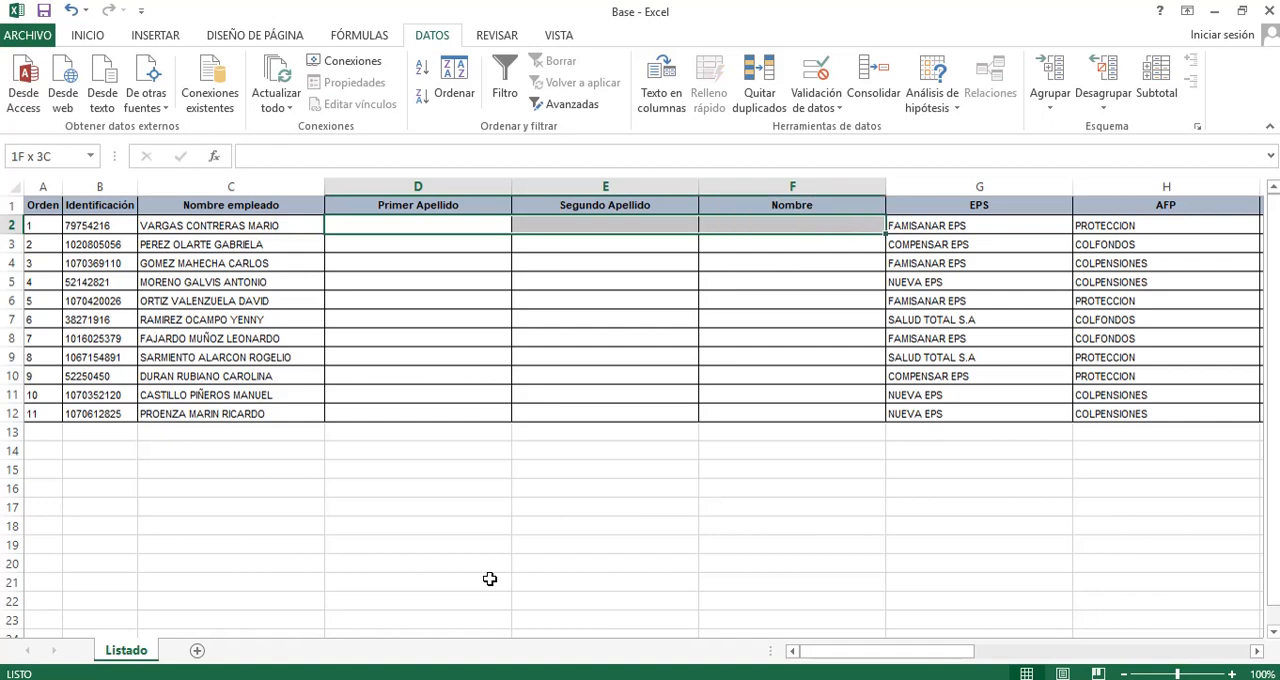
key("ctrl+space")
key("ctrl+minus")
key("Left")
key("Left")
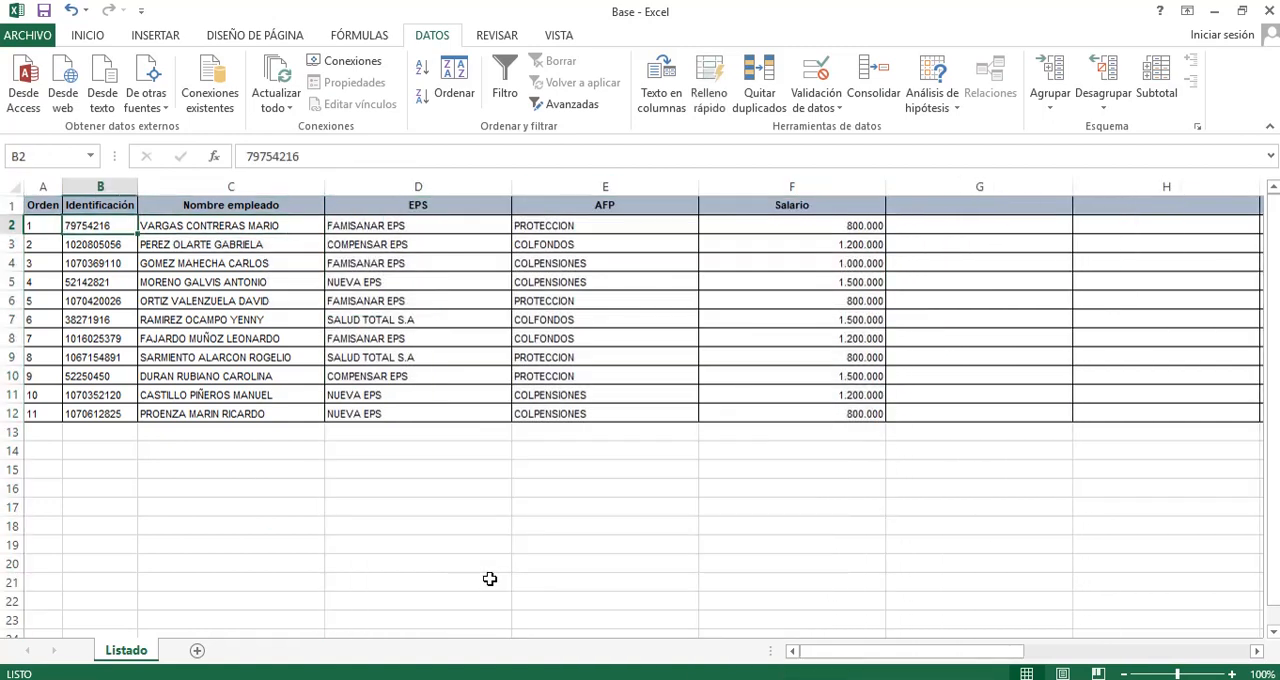
key("Right")
key("Right")
key("Right")
key("Left")
key("Down")
key("Down")
key("Down")
key("Down")
key("Down")
key("Down")
key("Down")
key("Down")
key("Down")
key("Down")
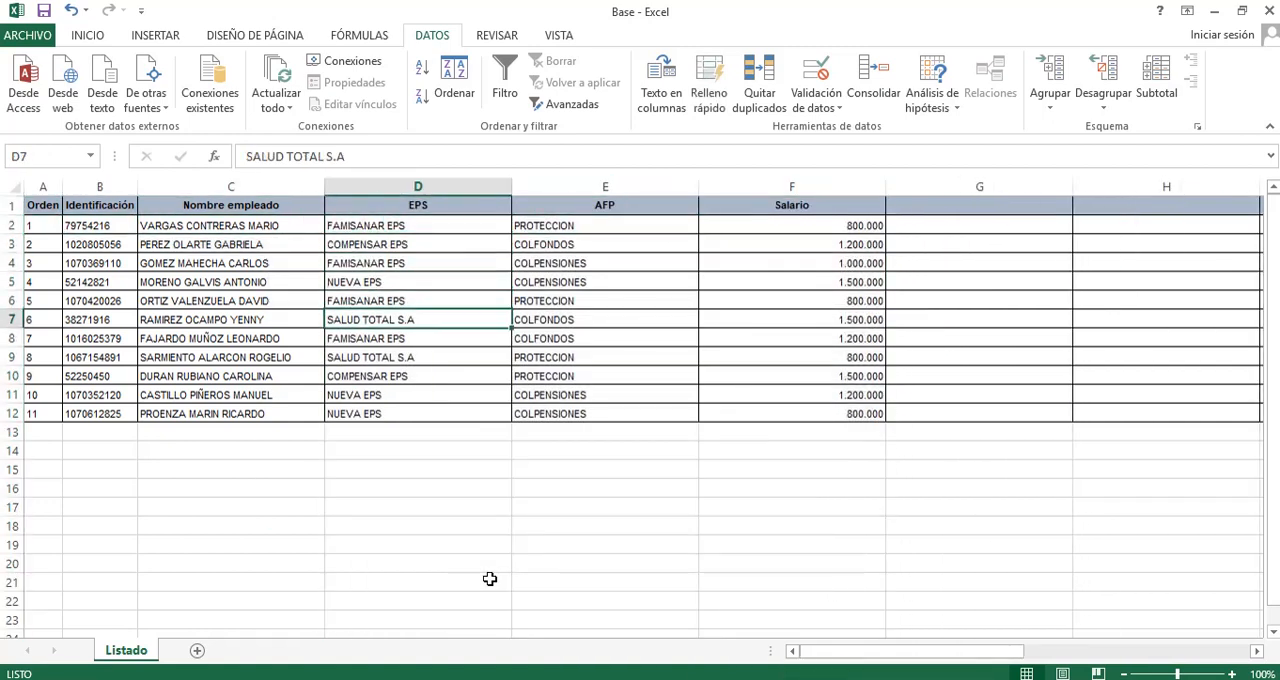
key("Up")
key("Up")
key("Up")
key("Up")
key("Up")
key("Up")
key("Up")
key("Up")
key("Up")
key("Up")
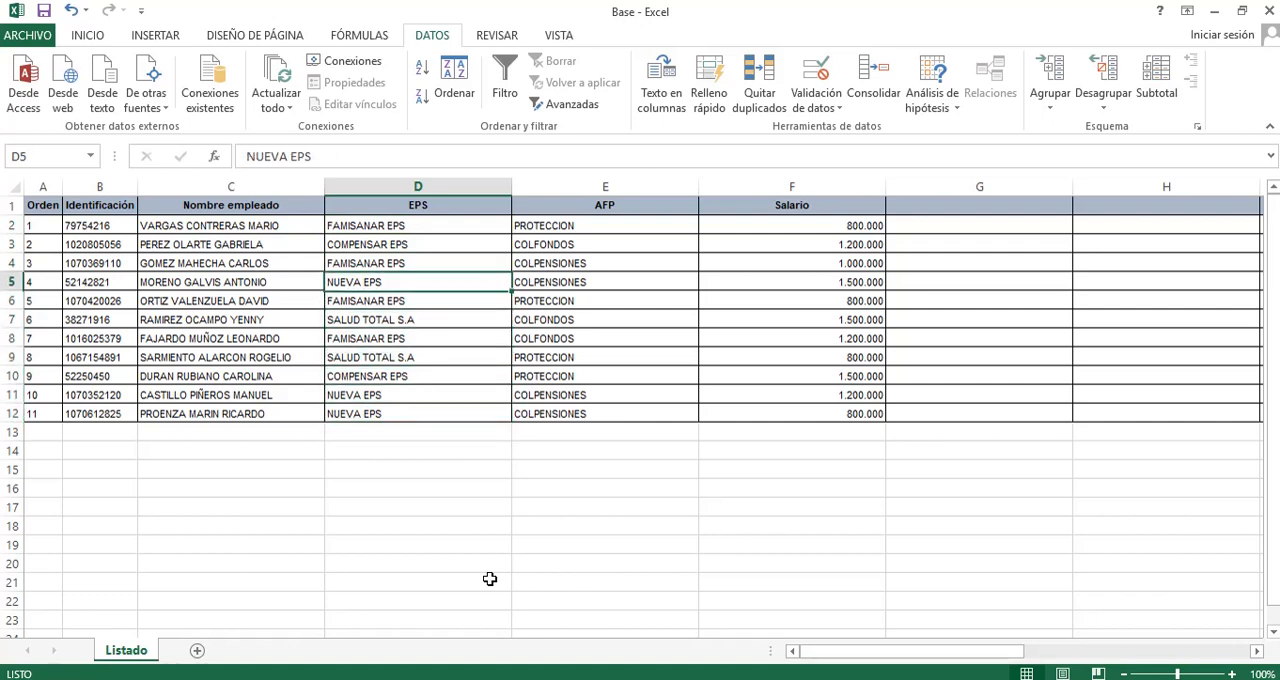
Insert a blank column between the EPS and AFP columns.
key("Right")
key("ctrl+space")
key("ctrl+plus")
key("Left")
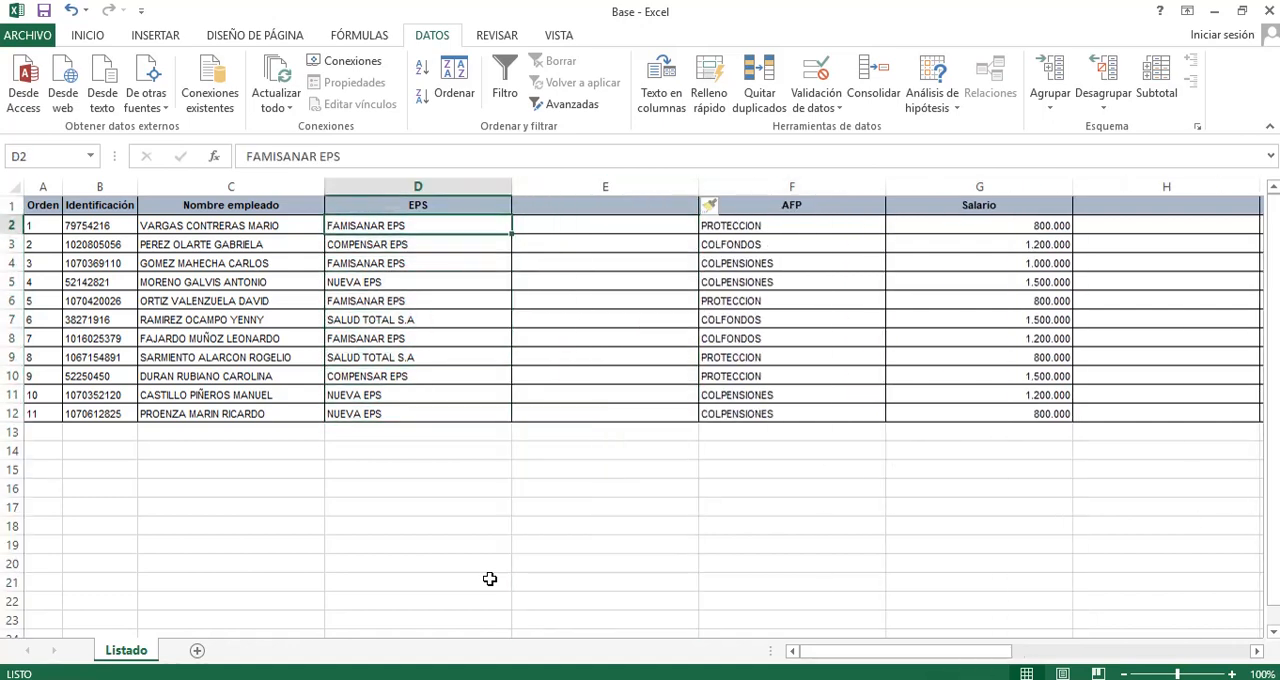
key("Left")
key("Left")
key("Right")
key("Right")
key("Right")
key("Left")
key("Left")
Enter =SUSTITUIR(D2;"EPS";"SALUD") in E2 to replace the word EPS with SALUD in the first employee's entry.
key("Right")
key("Right")
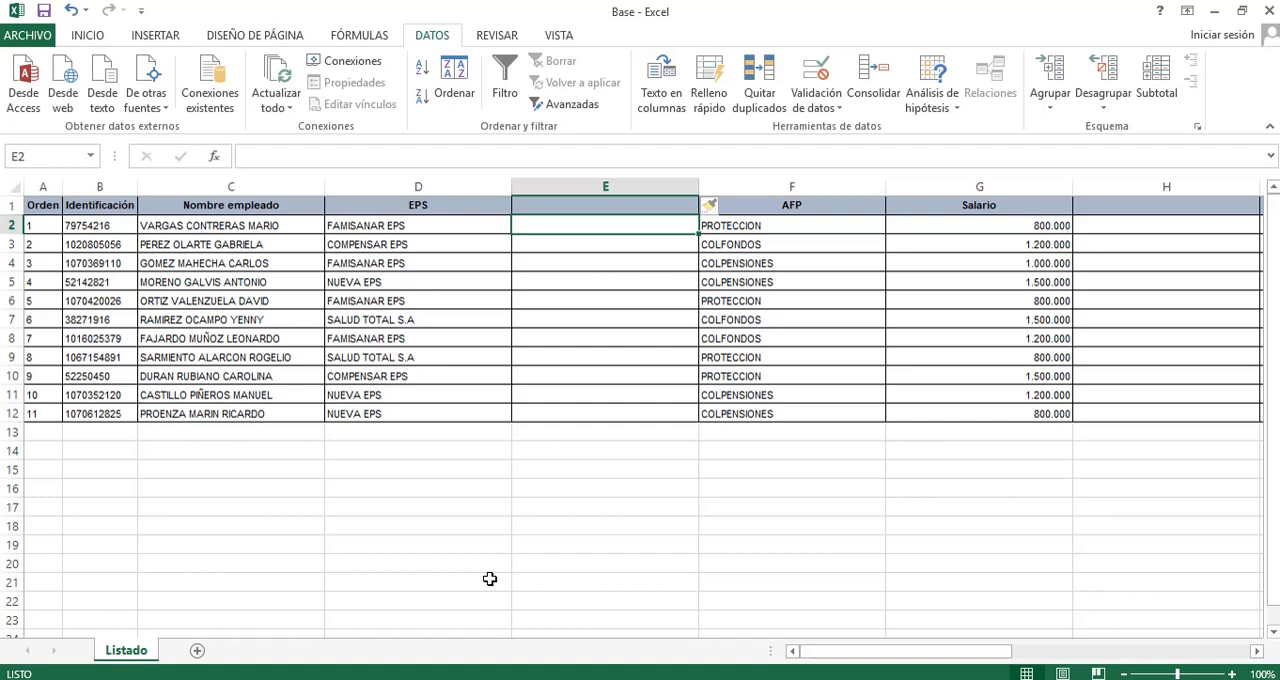
type("=")
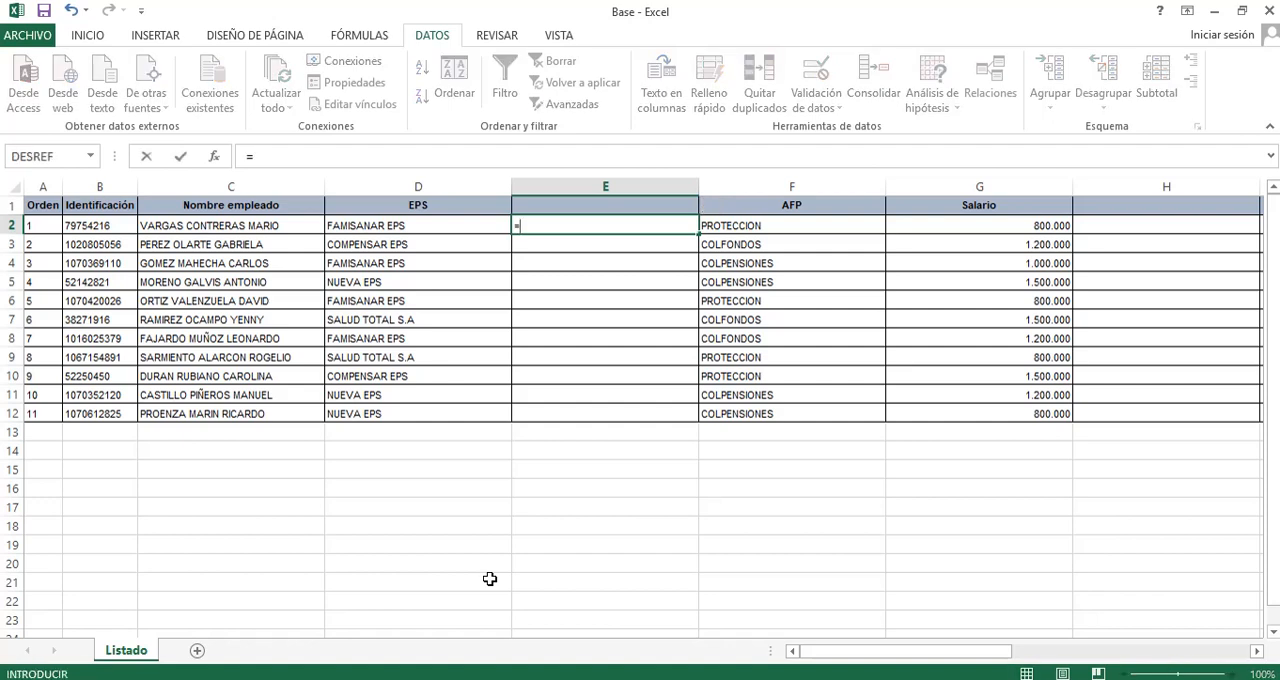
type("SUS")
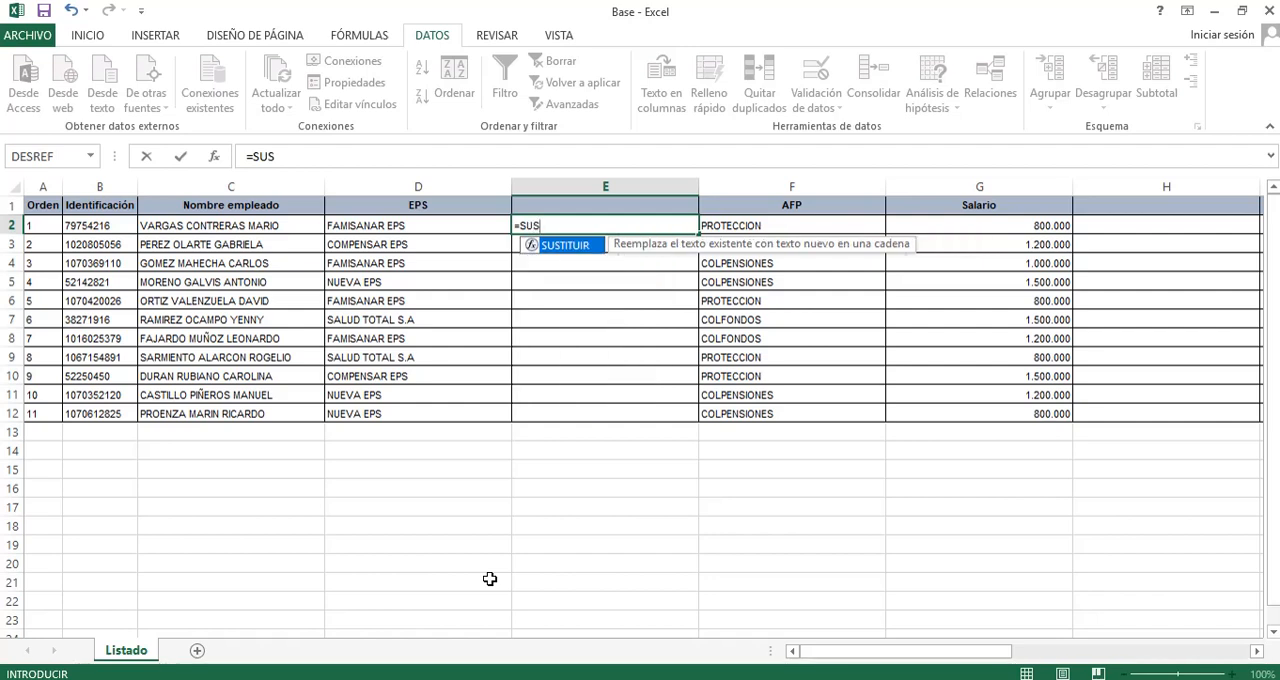
key("Tab")
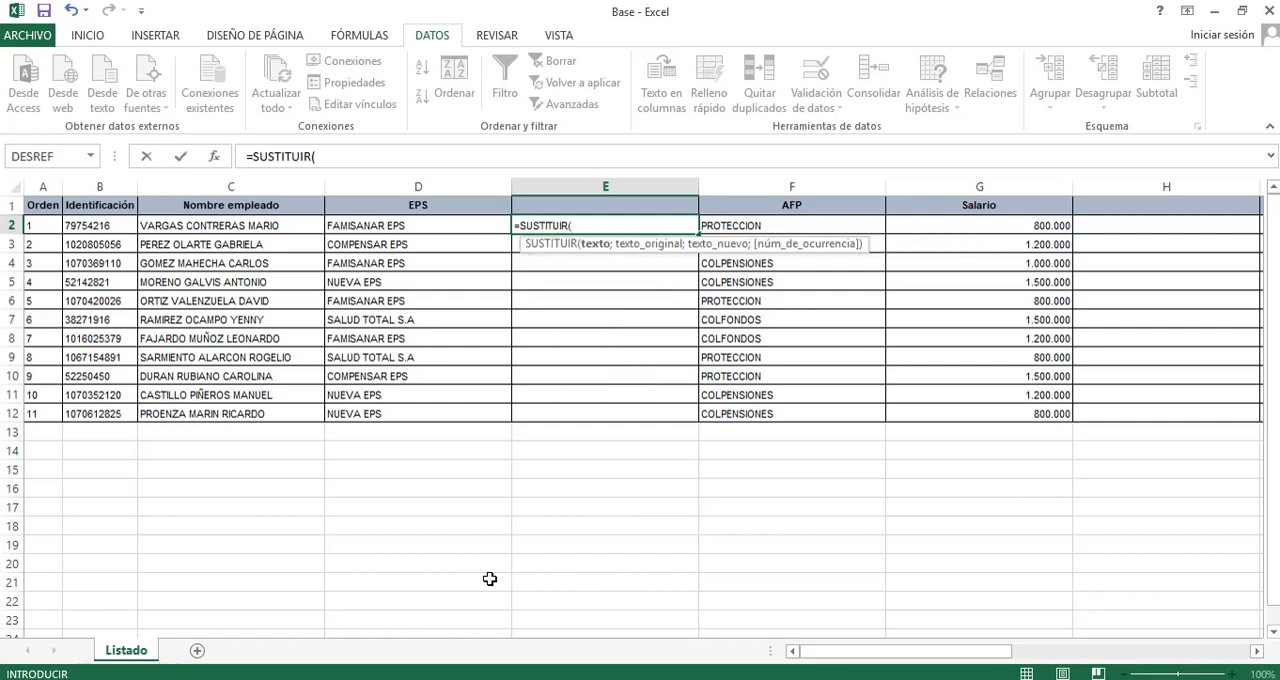
left_click(386, 226)
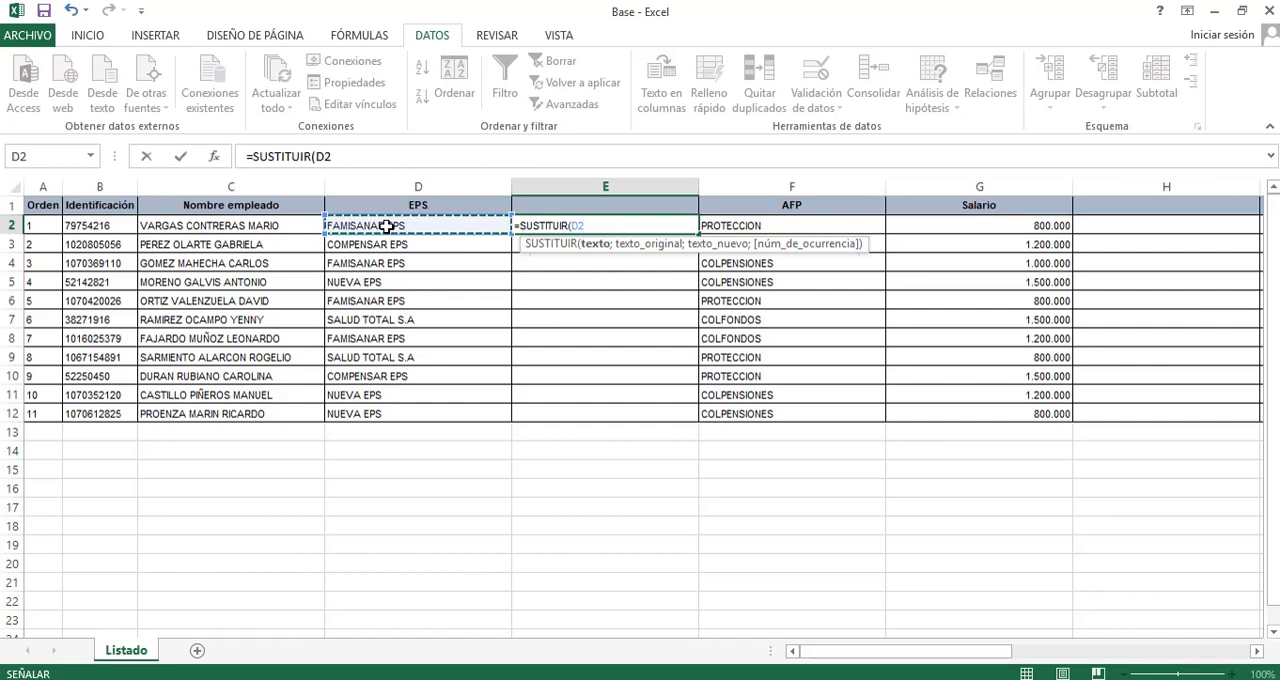
type(";\"EPS\"")
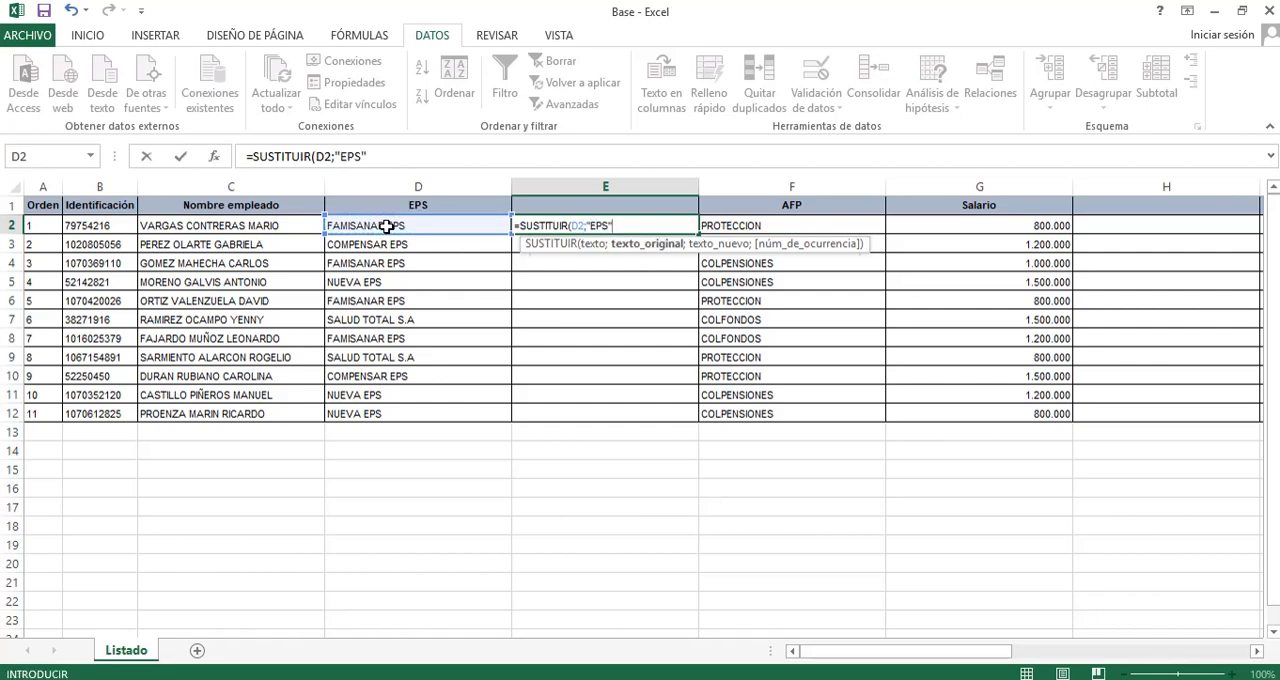
type(";")
type("\"SALU")
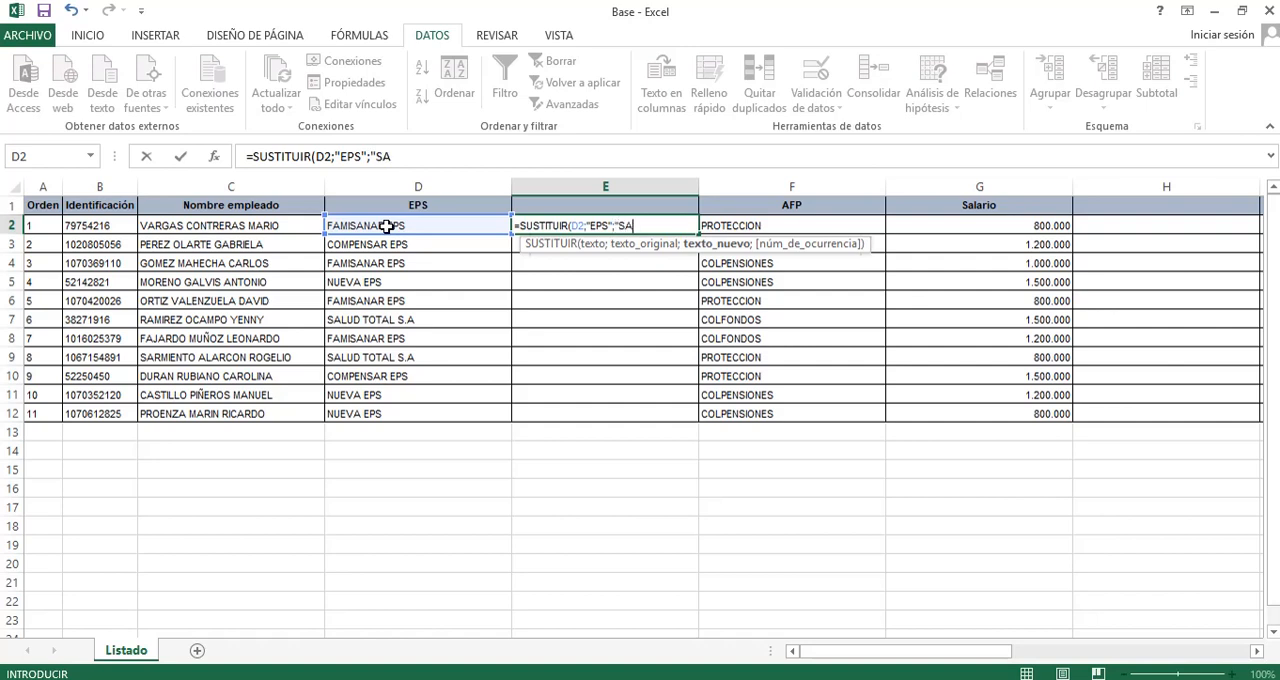
key("BackSpace")
type("UD\")")
key("Return")
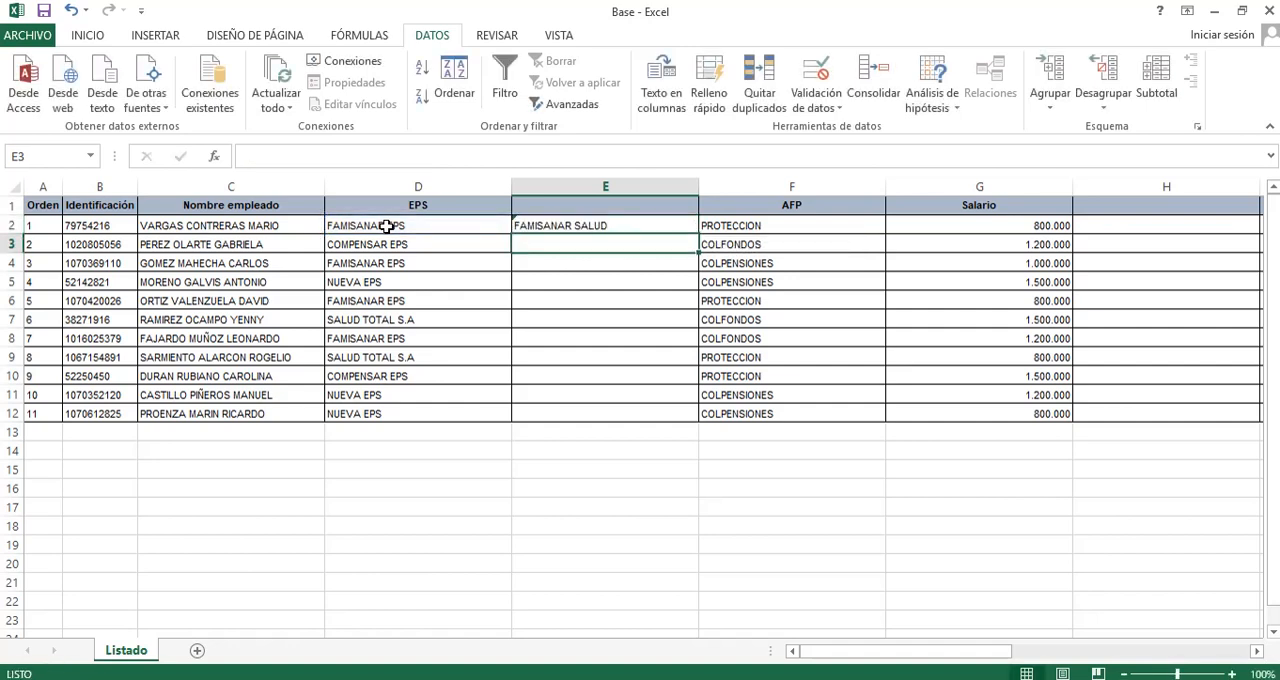
Fill the E2 SUSTITUIR formula down through E12 and select E3 to check the copied formula.
key("Up")
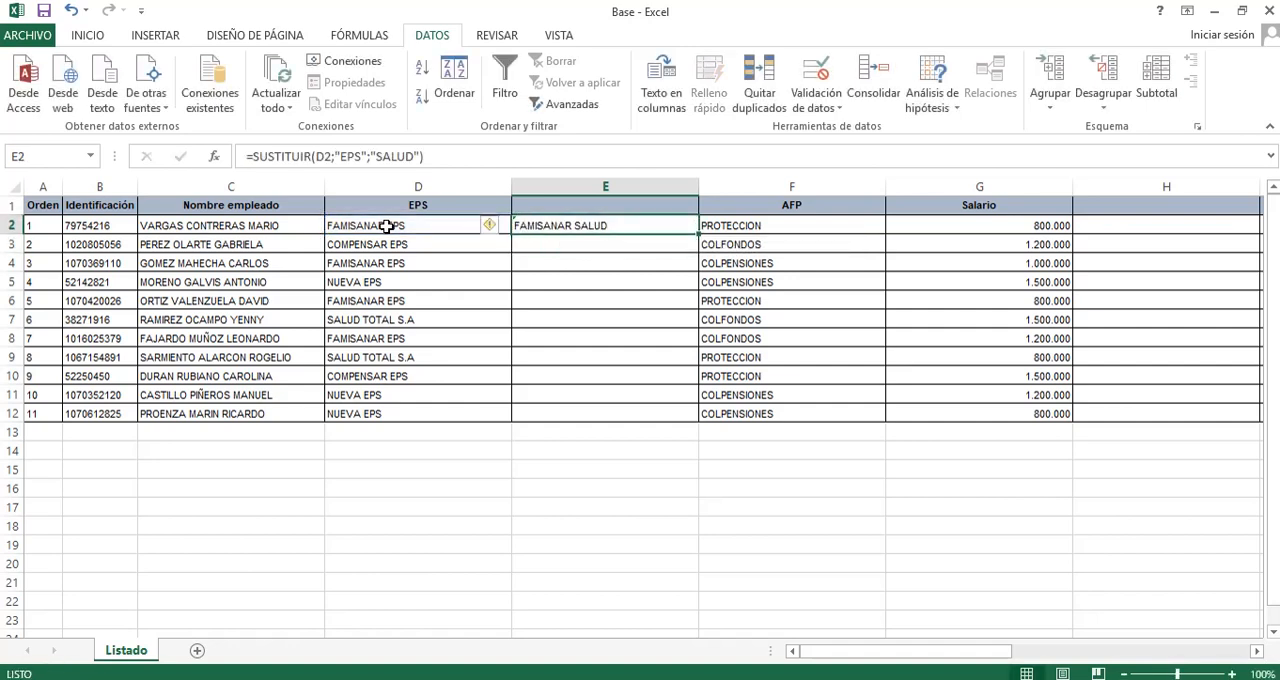
double_click(691, 226)
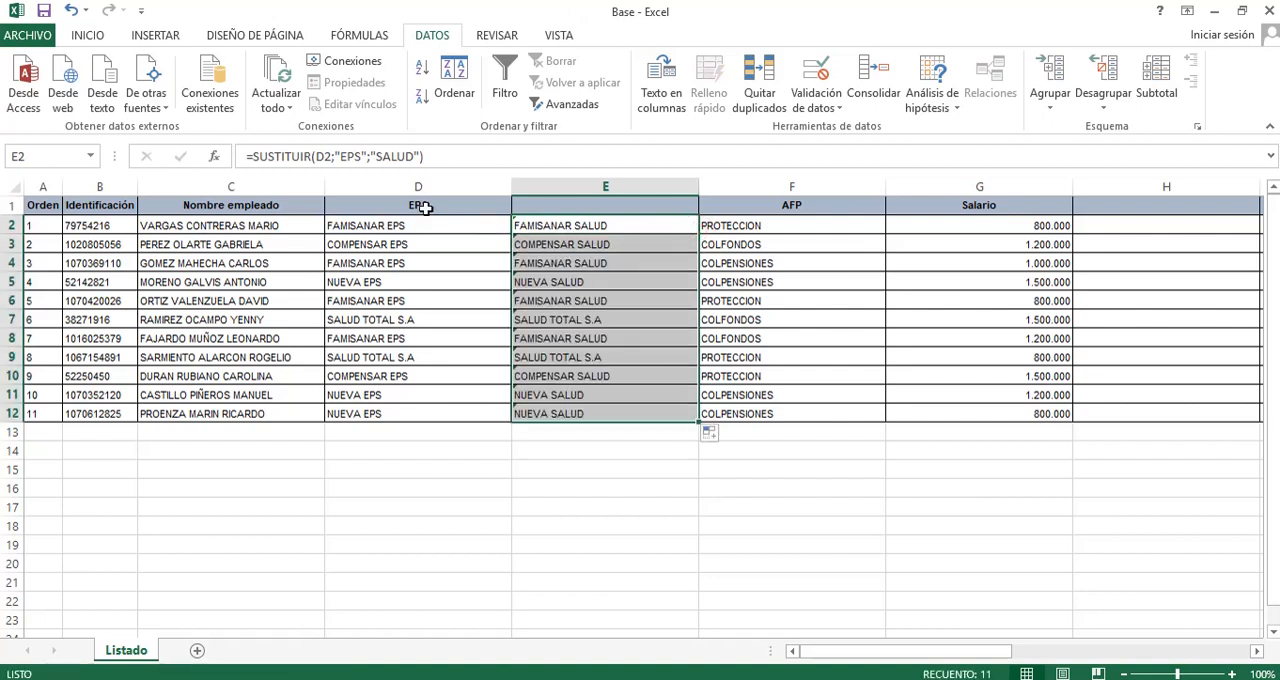
left_click(598, 244)
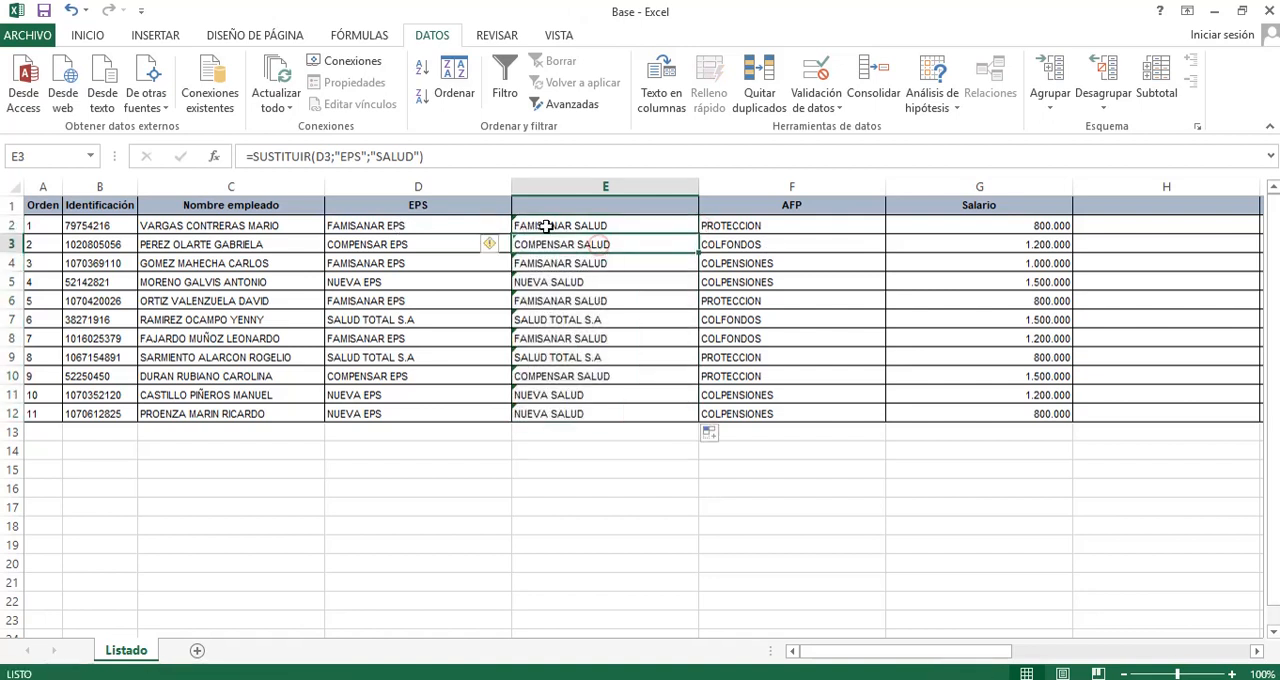
Clear the copied SUSTITUIR formulas from E2:E12, leaving the inserted column blank.
left_click(571, 414)
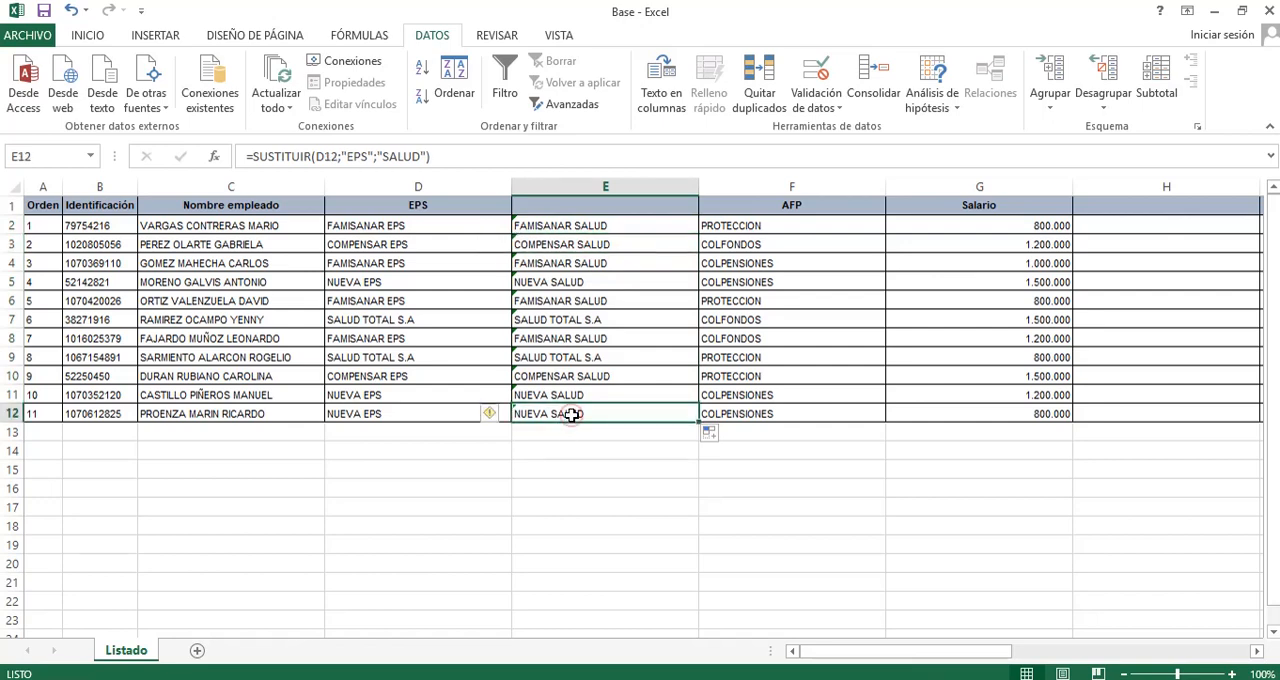
key("shift+Up")
key("shift+Up")
key("shift+Up")
key("shift+Up")
key("shift+Up")
key("shift+Up")
key("shift+Up")
key("shift+Up")
key("shift+Up")
key("shift+Up")
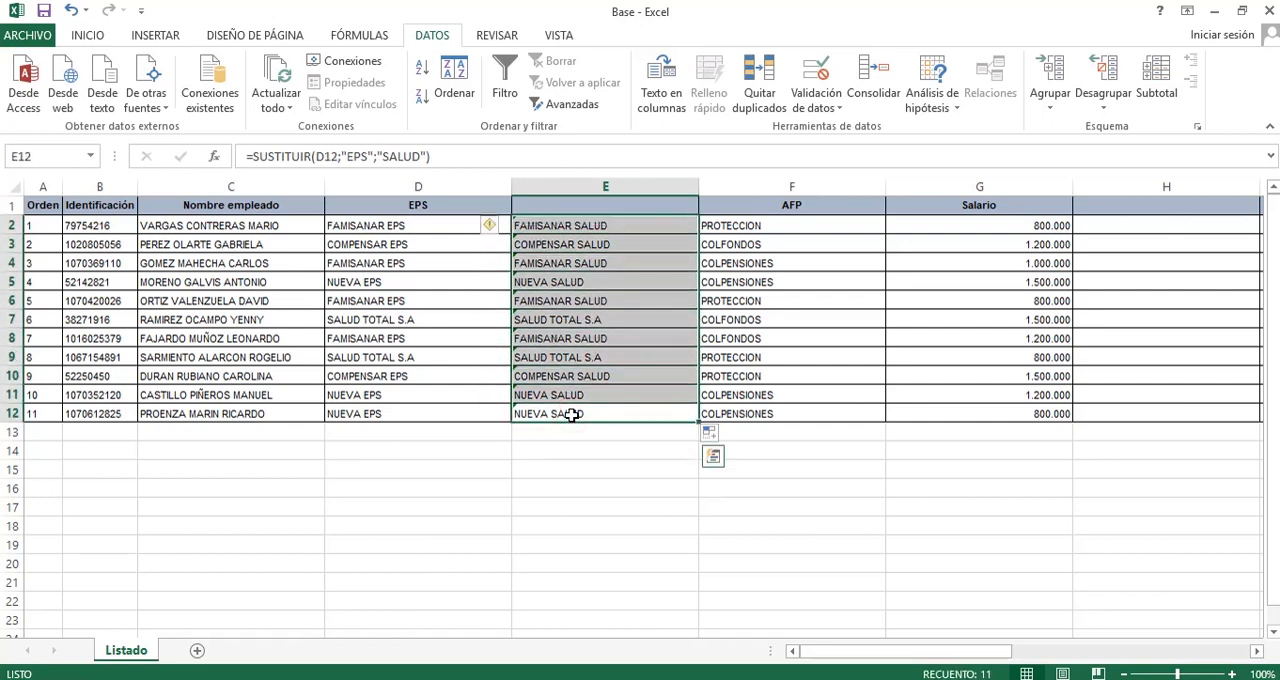
key("Delete")
key("Up")
key("Up")
key("Up")
key("Up")
key("Up")
key("Up")
key("Up")
key("Up")
key("Up")
key("Up")
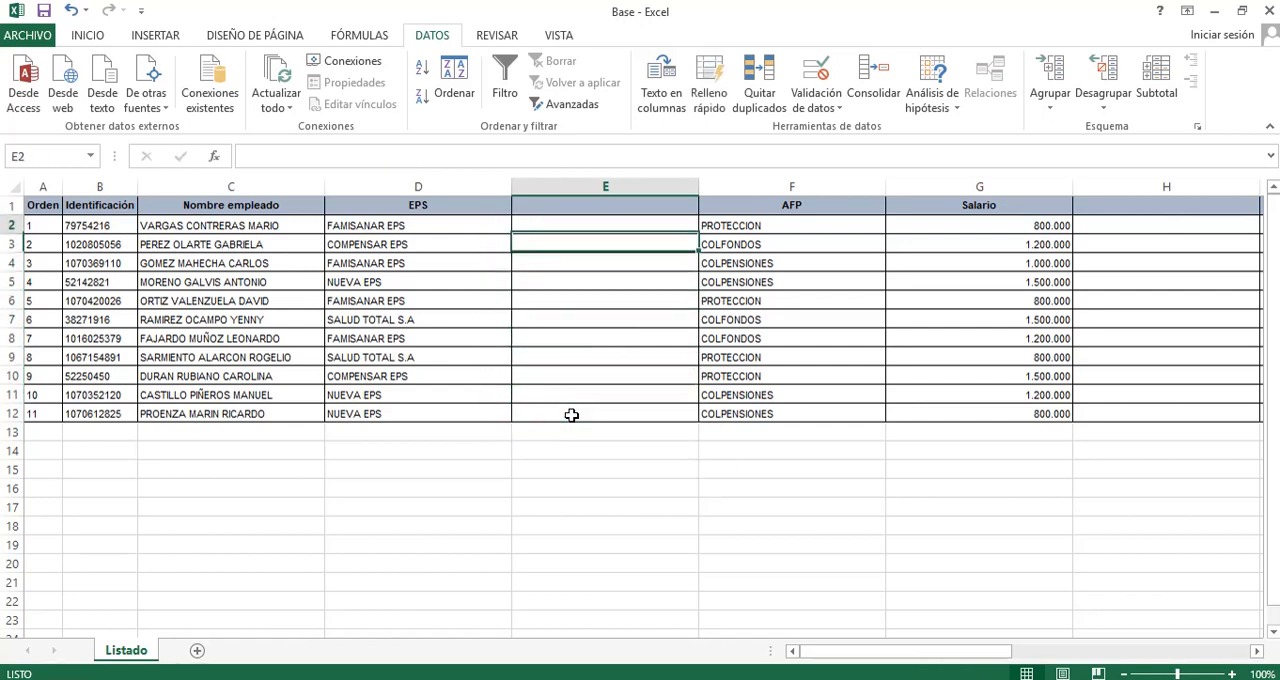
key("Up")
key("Down")
key("Down")
key("Up")
key("Up")
key("Left")
key("Left")
key("Left")
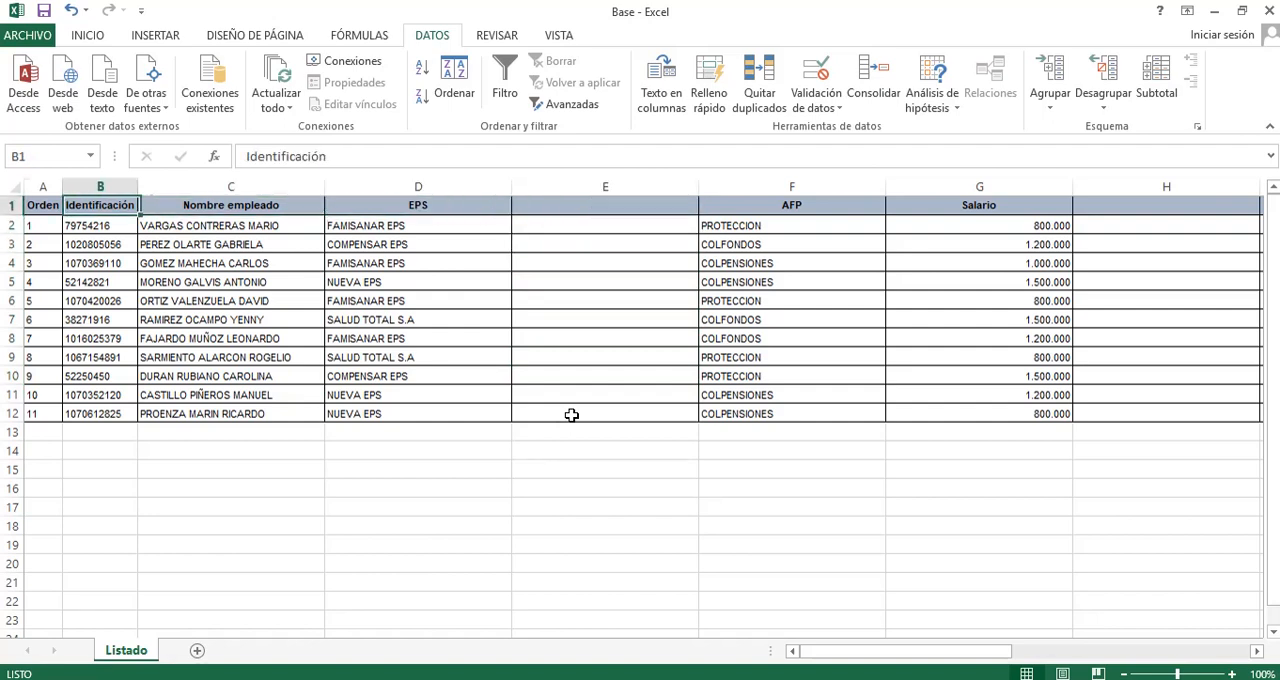
key("Left")
key("Down")
key("Right")
key("Right")
key("Right")
key("Right")
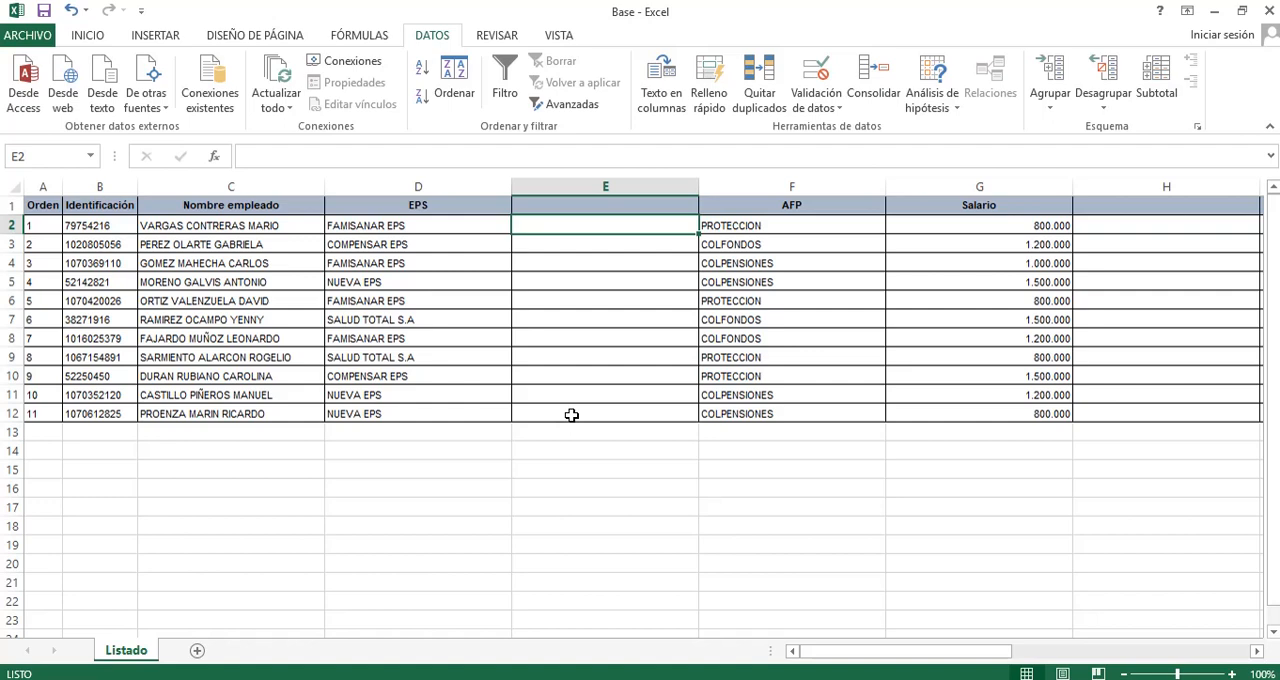
type("=")
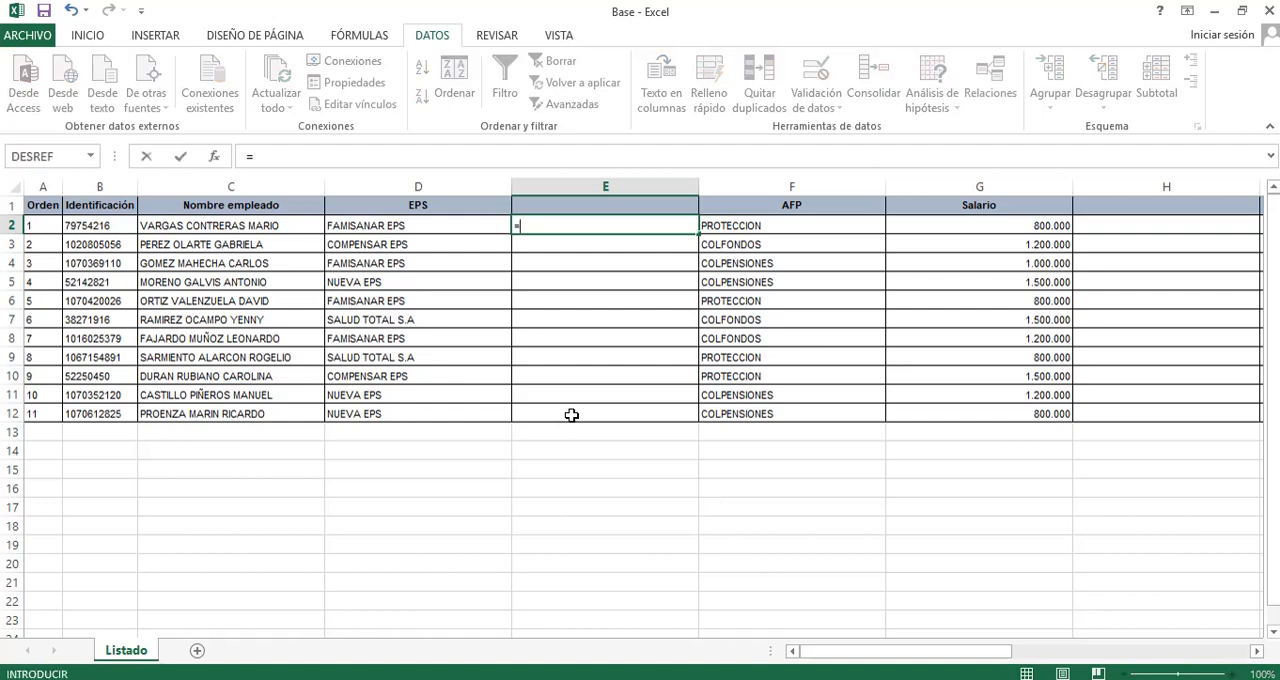
type("REEM")
key("Tab")
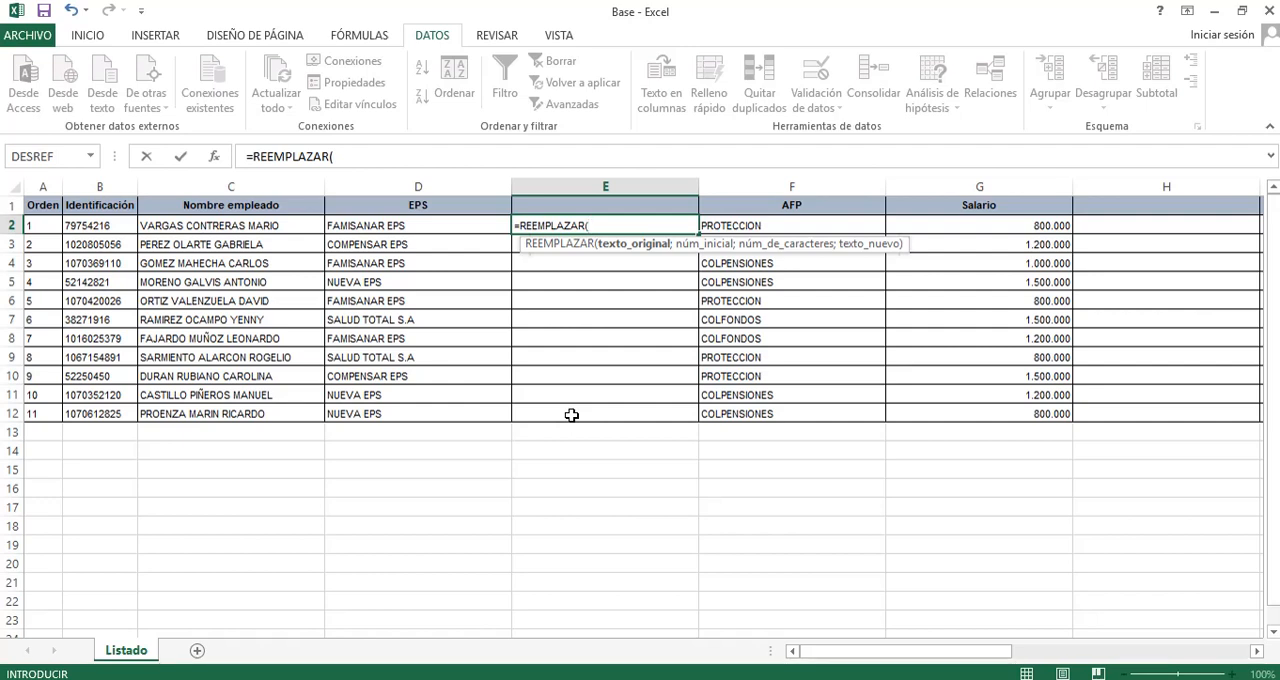
key("Escape")
key("Left")
Delete the blank column between EPS and AFP, and insert a blank column between Nombre empleado and EPS.
key("Left")
key("Right")
key("Right")
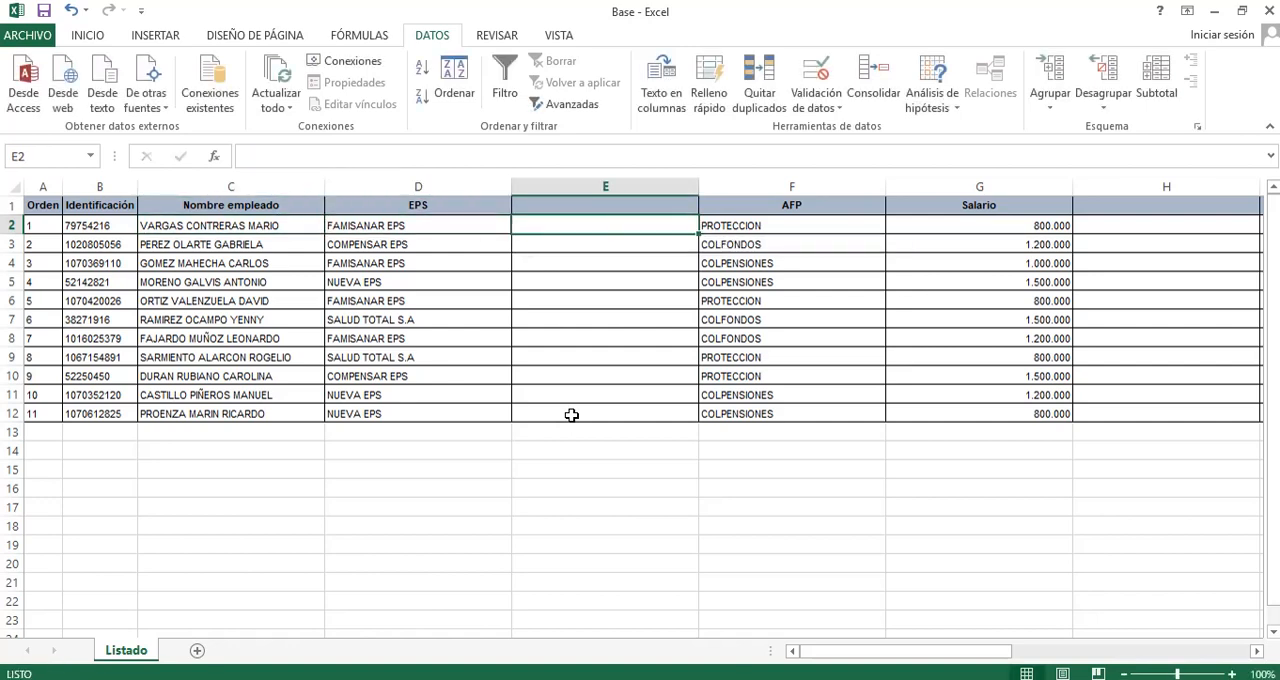
key("ctrl+space")
key("ctrl+minus")
key("Left")
key("Left")
key("Right")
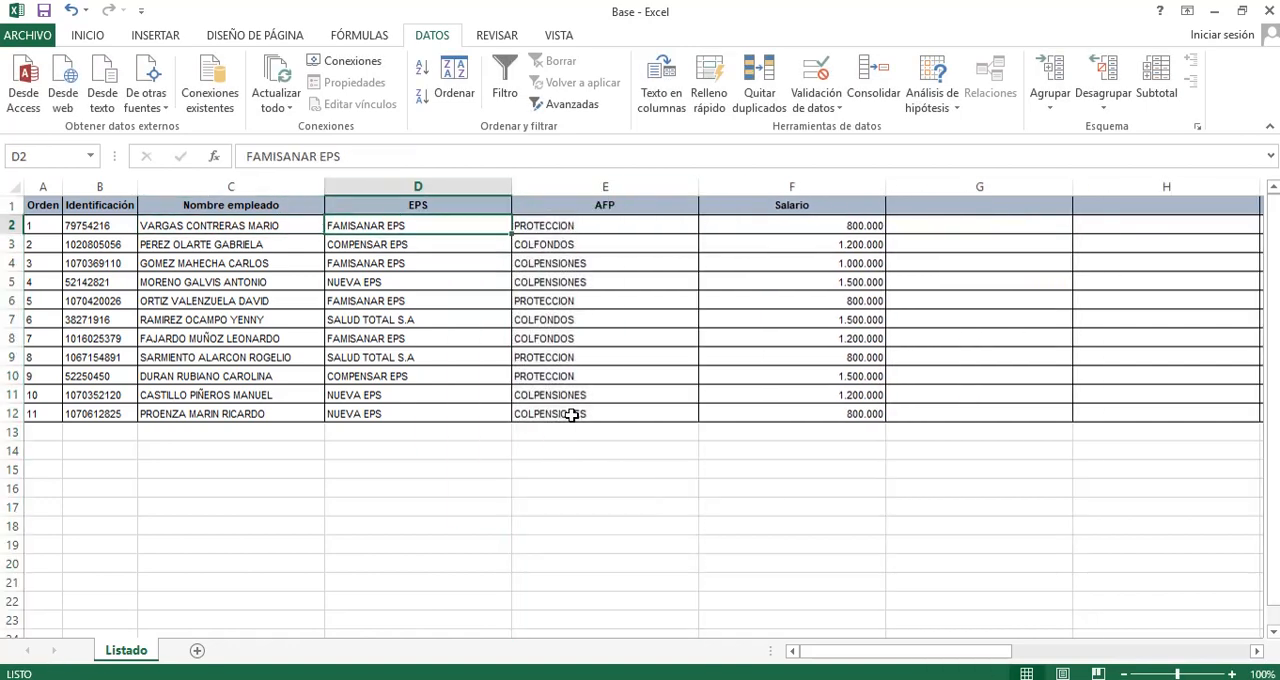
key("ctrl+space")
key("ctrl+plus")
key("Left")
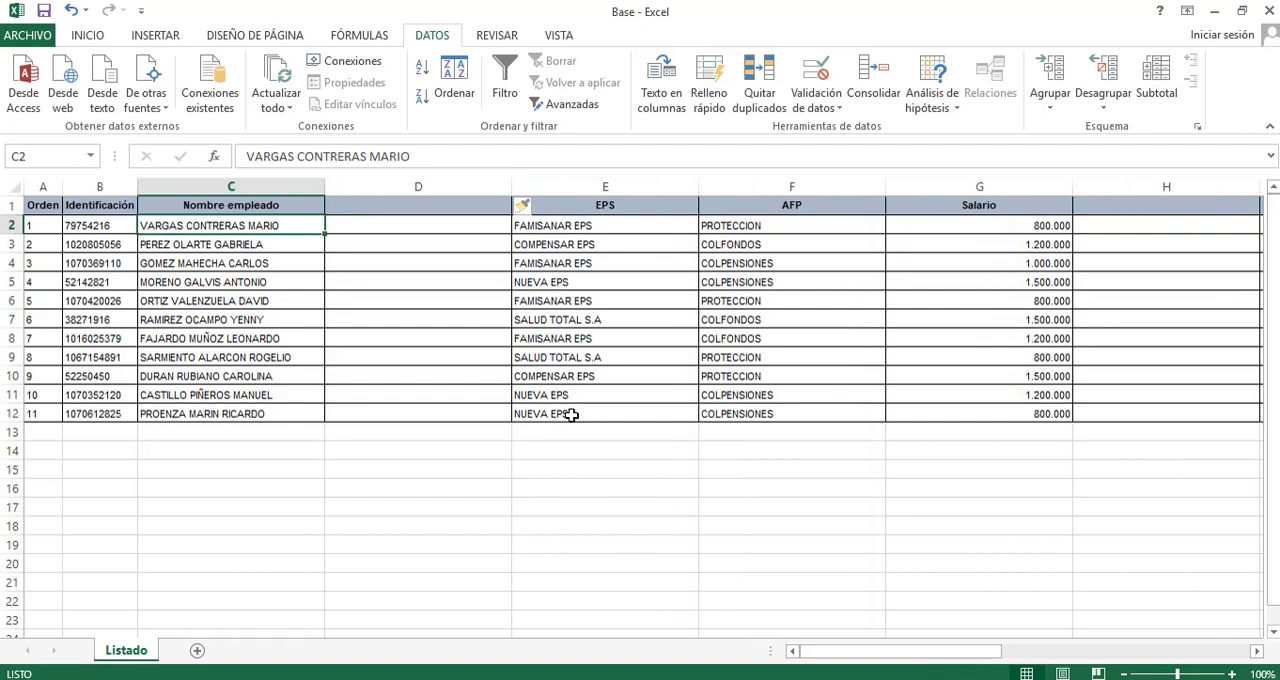
Enter =REEMPLAZAR(C2;HALLAR(" ";C2);100;"") in D2 to keep only the first surname of the first employee.
key("Right")
type("=")
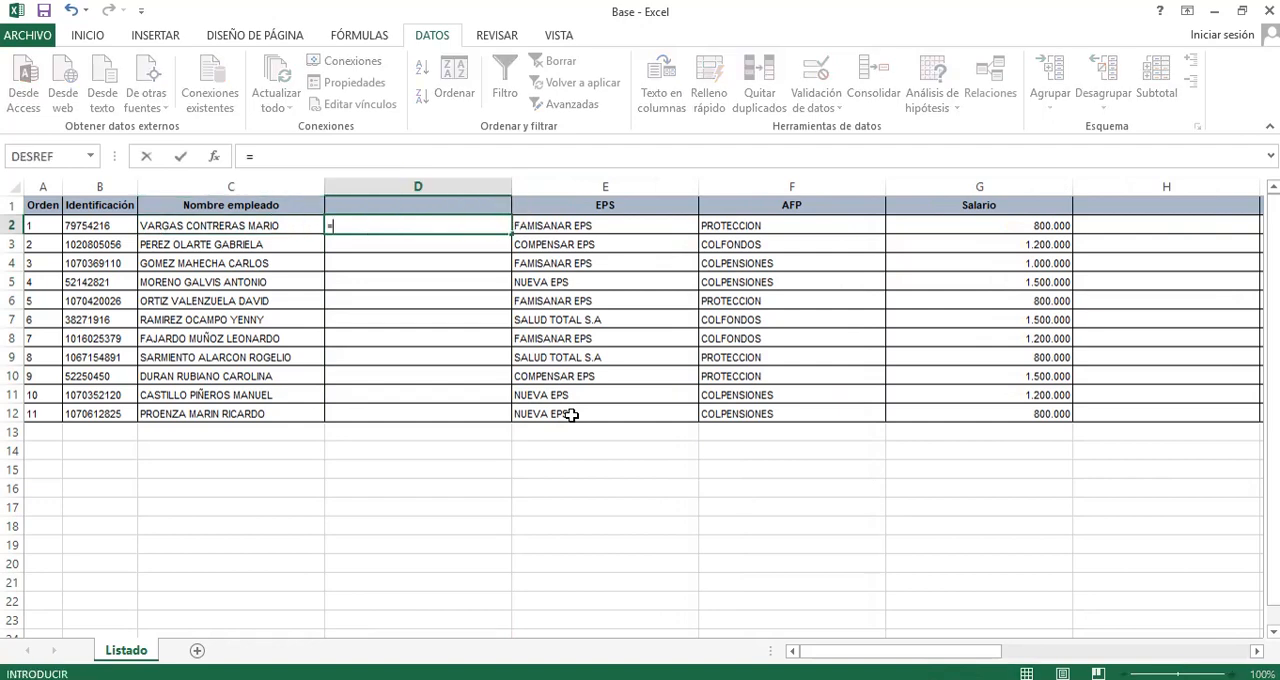
type("REEMPLAZAR(")
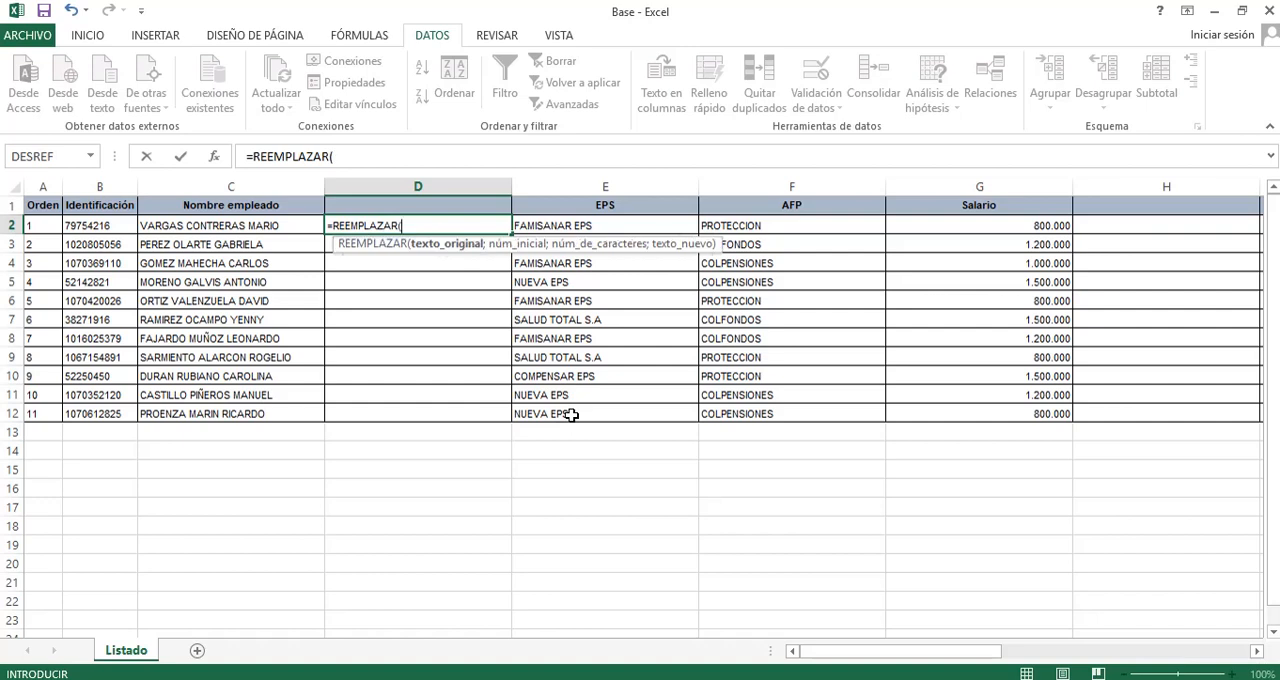
key("Left")
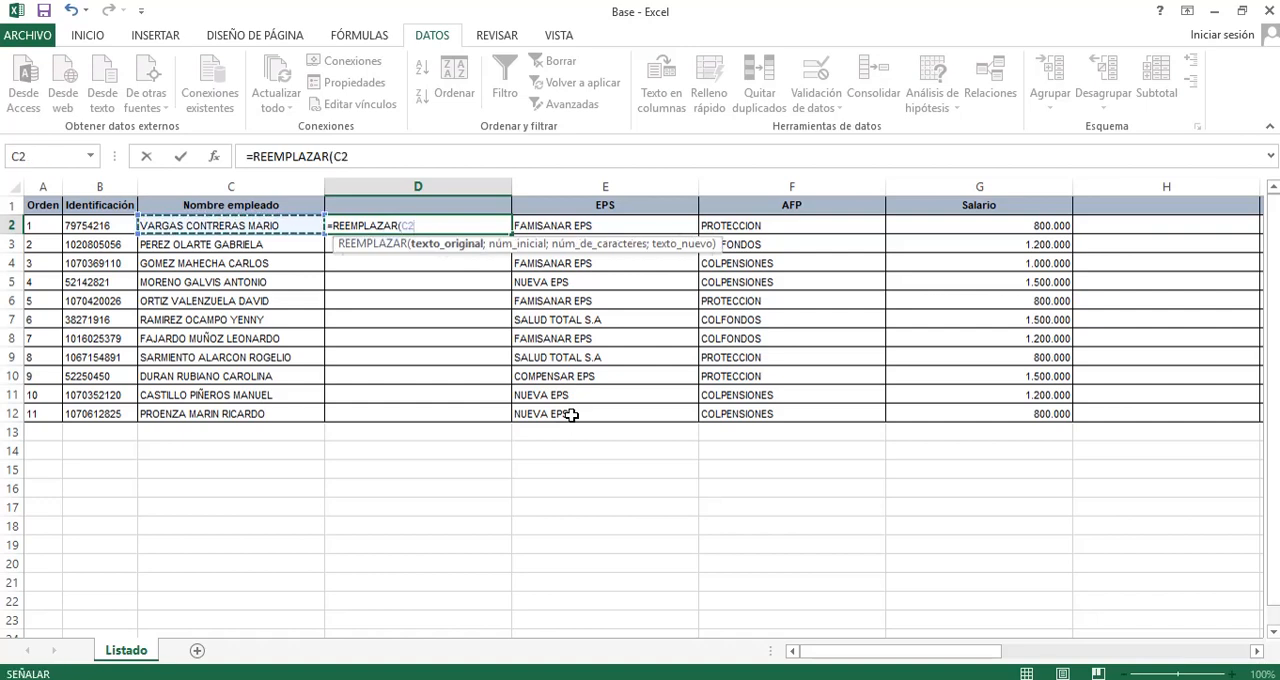
type(";")
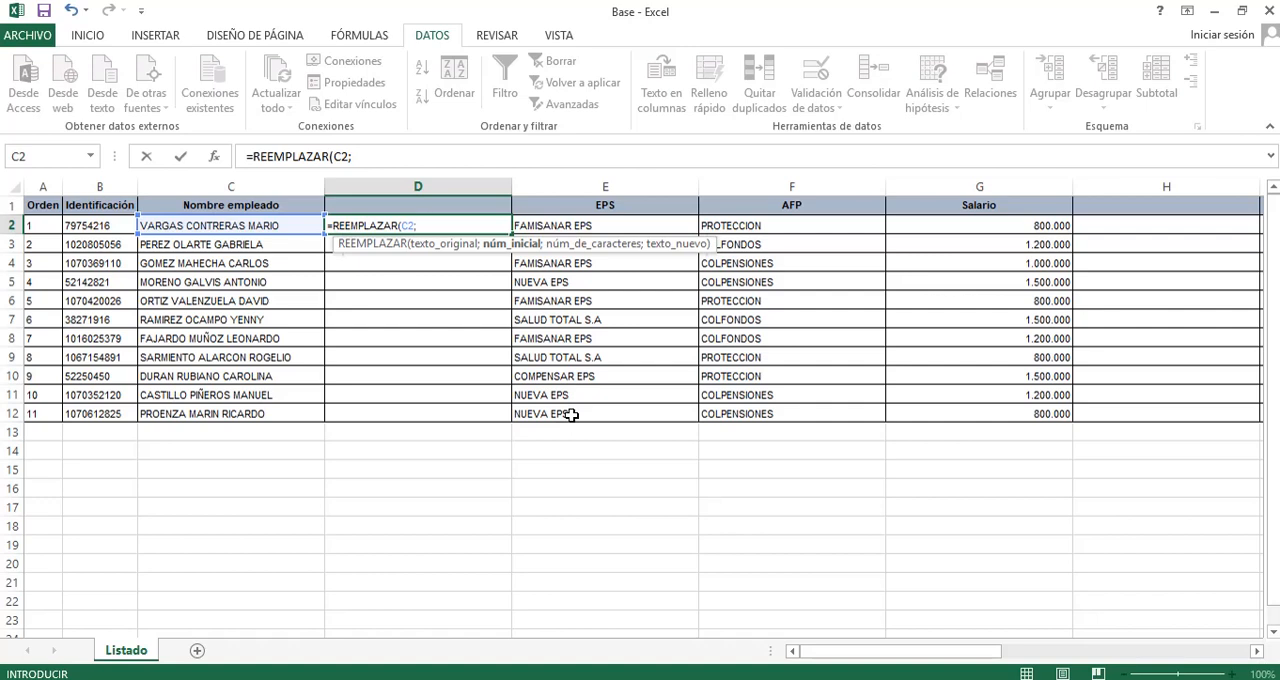
type("HALL")
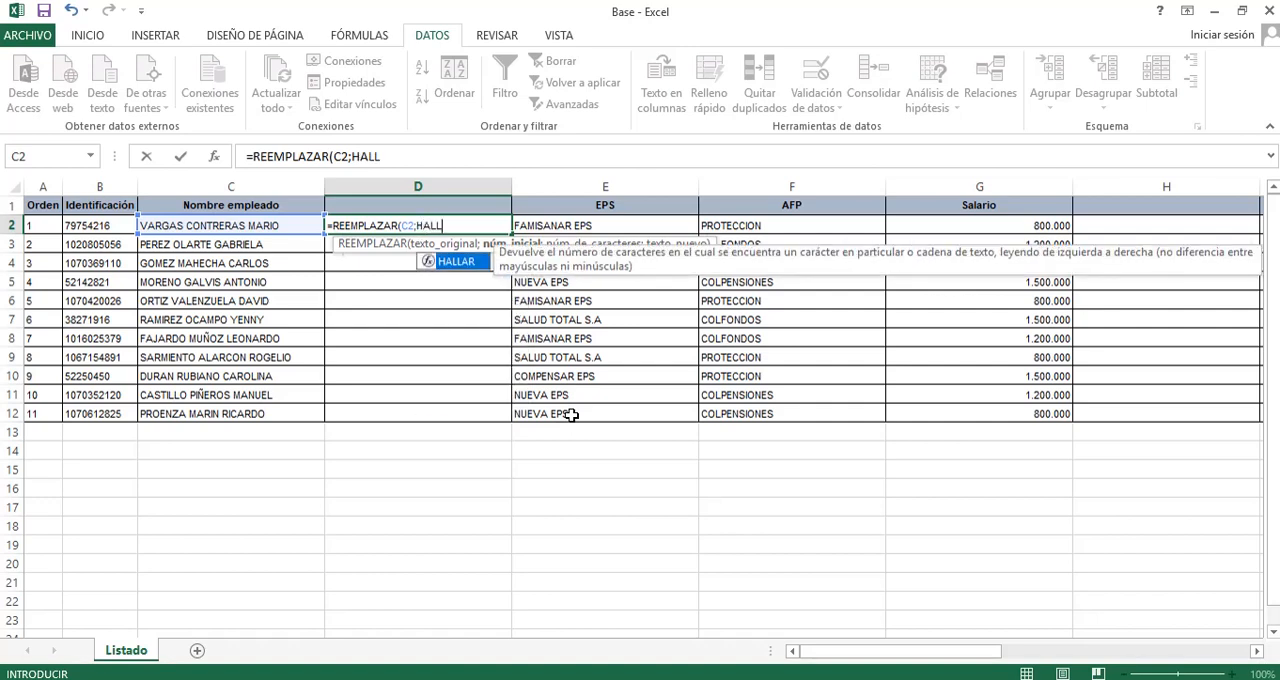
type("AR(")
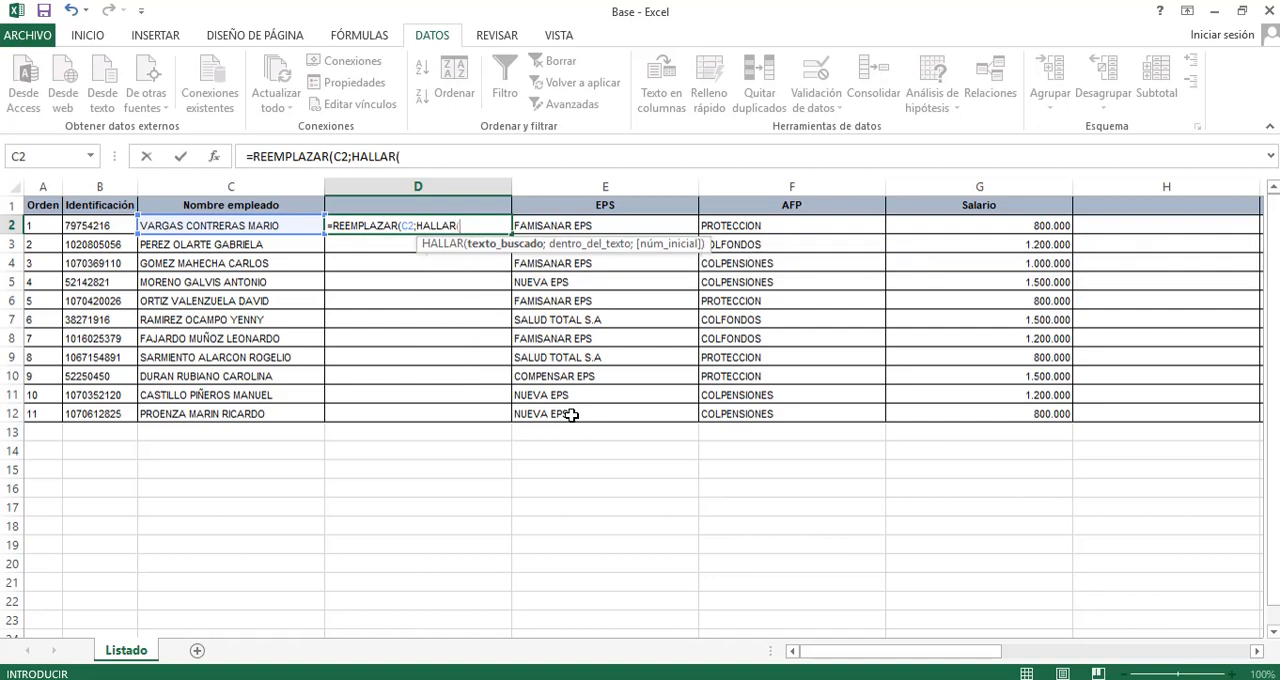
key("Left")
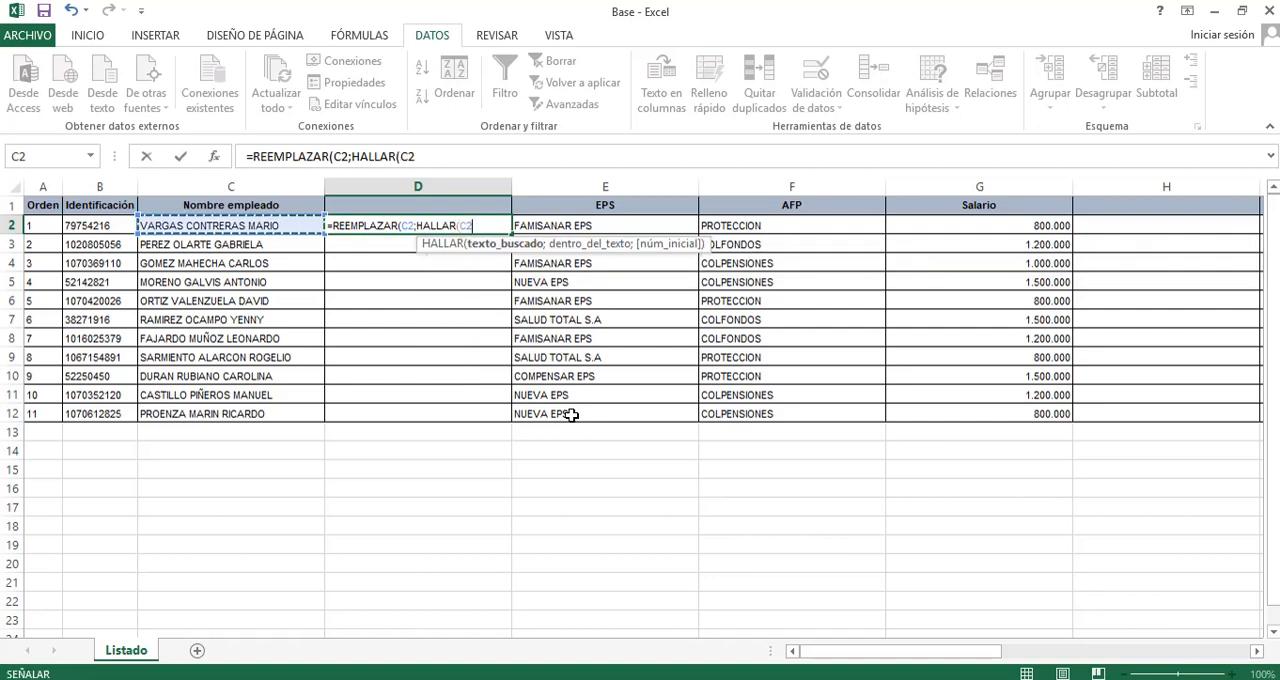
key("BackSpace")
type("\" \";")
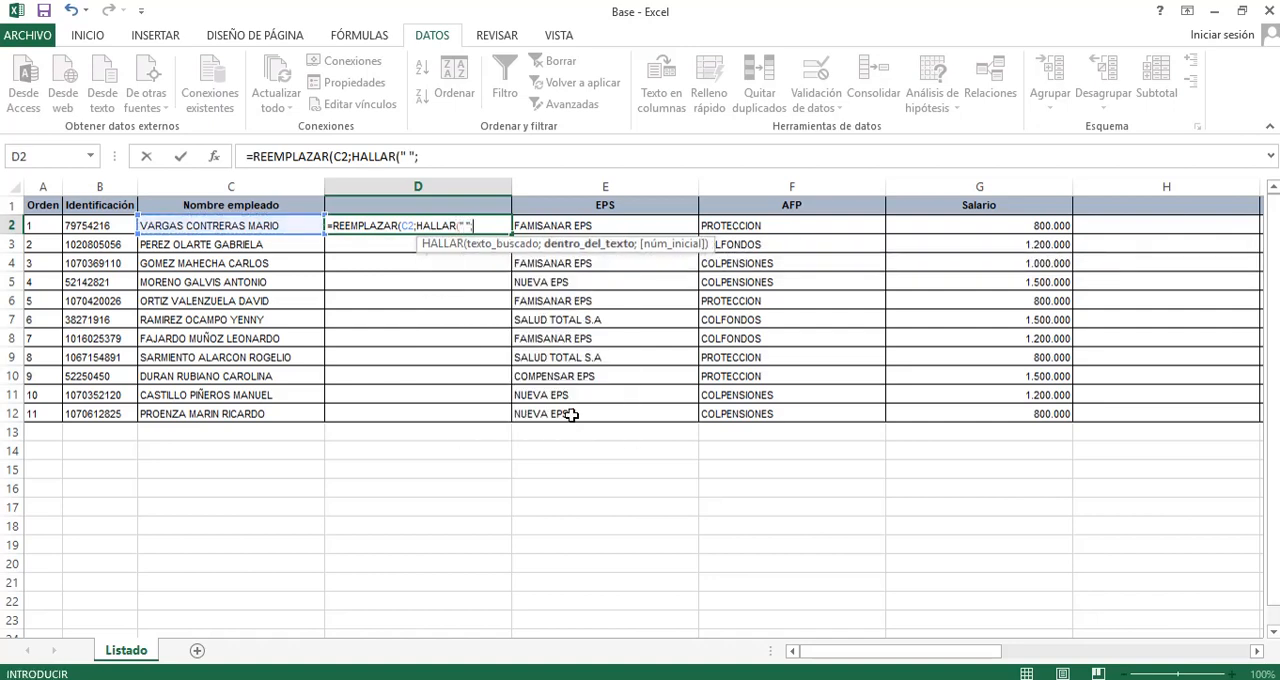
key("Left")
type(")")
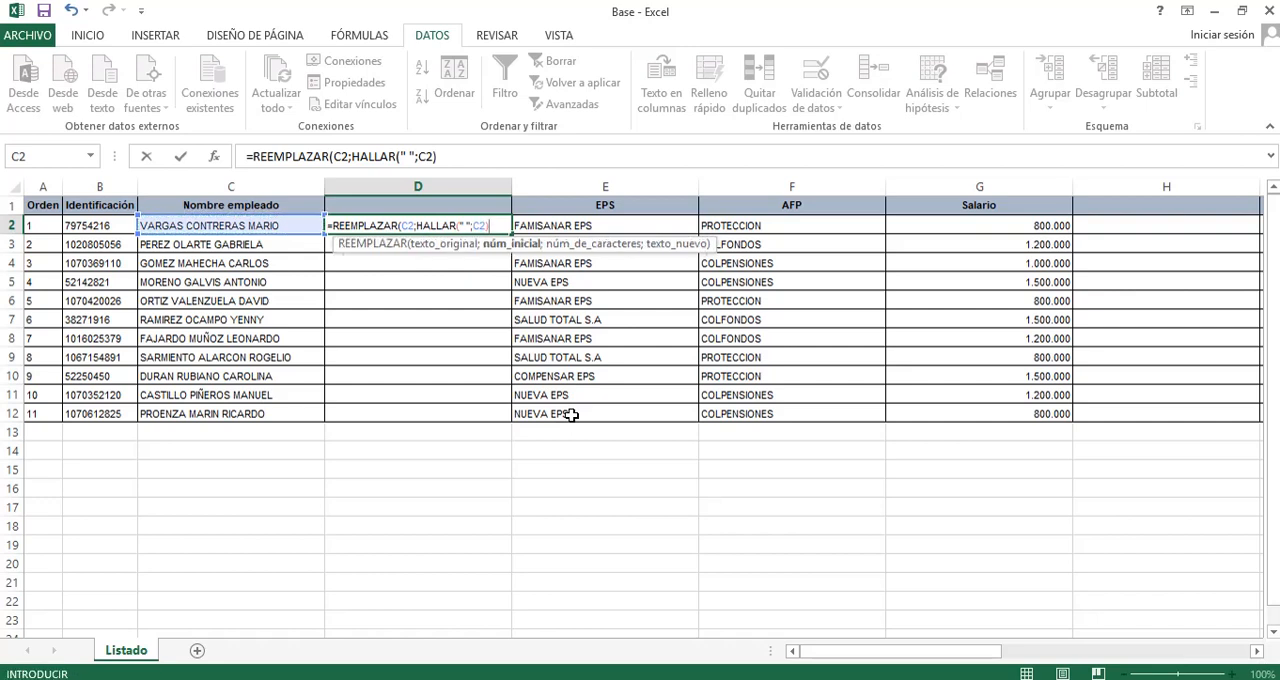
type(";")
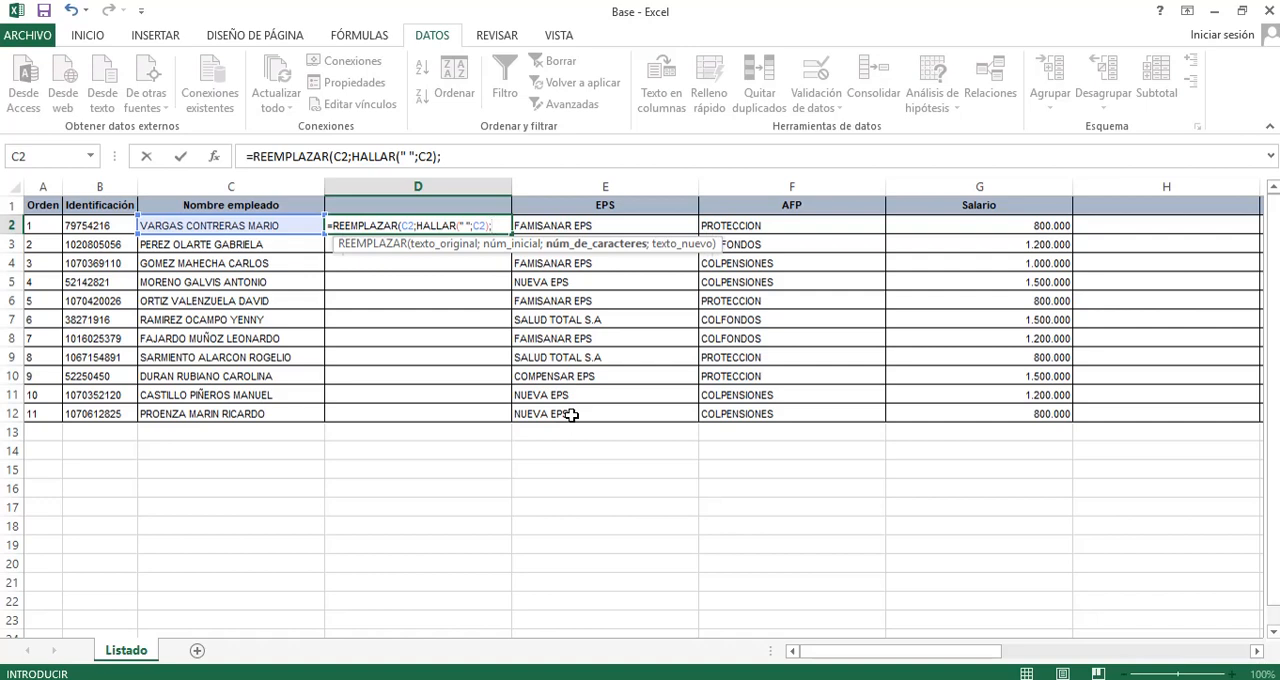
type("1000")
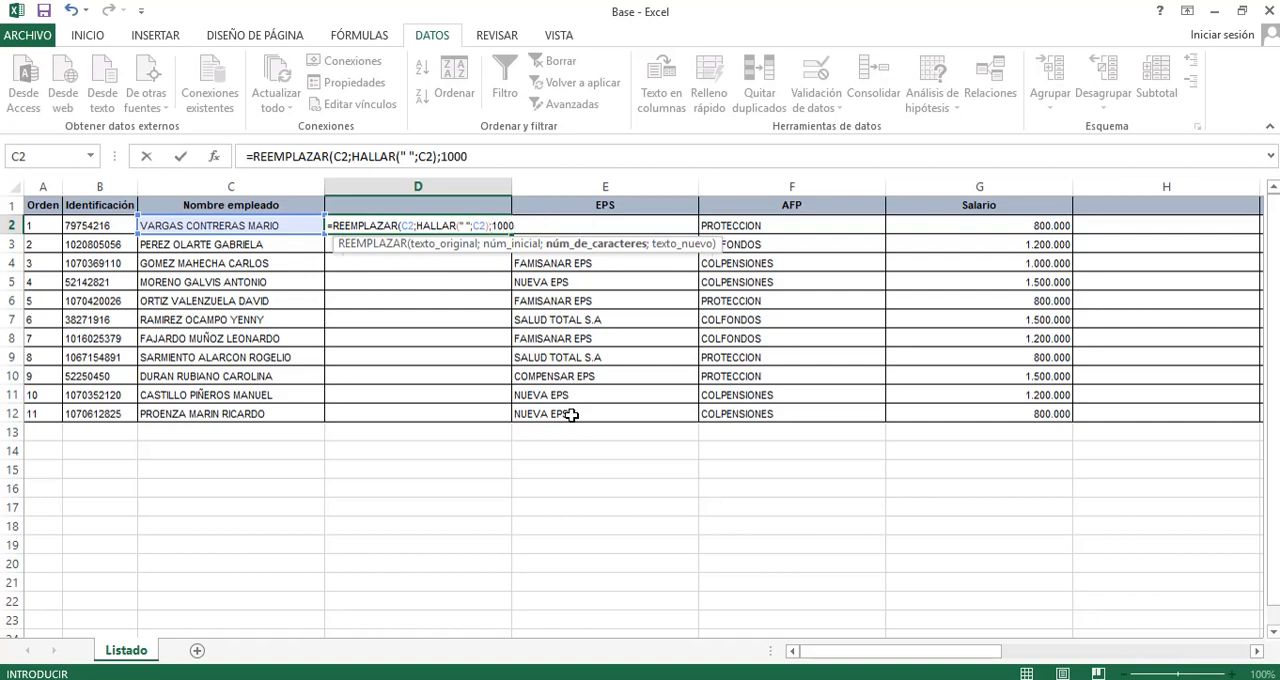
key("BackSpace")
type(";")
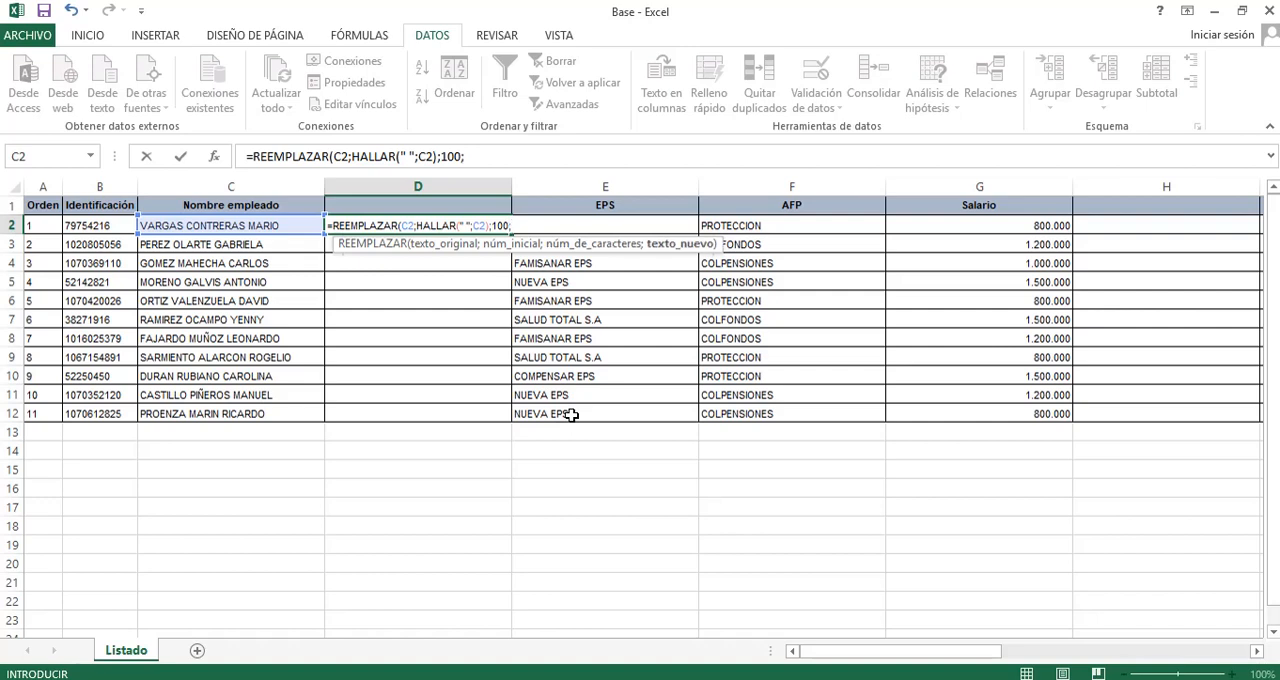
type("\"\"")
key("Return")
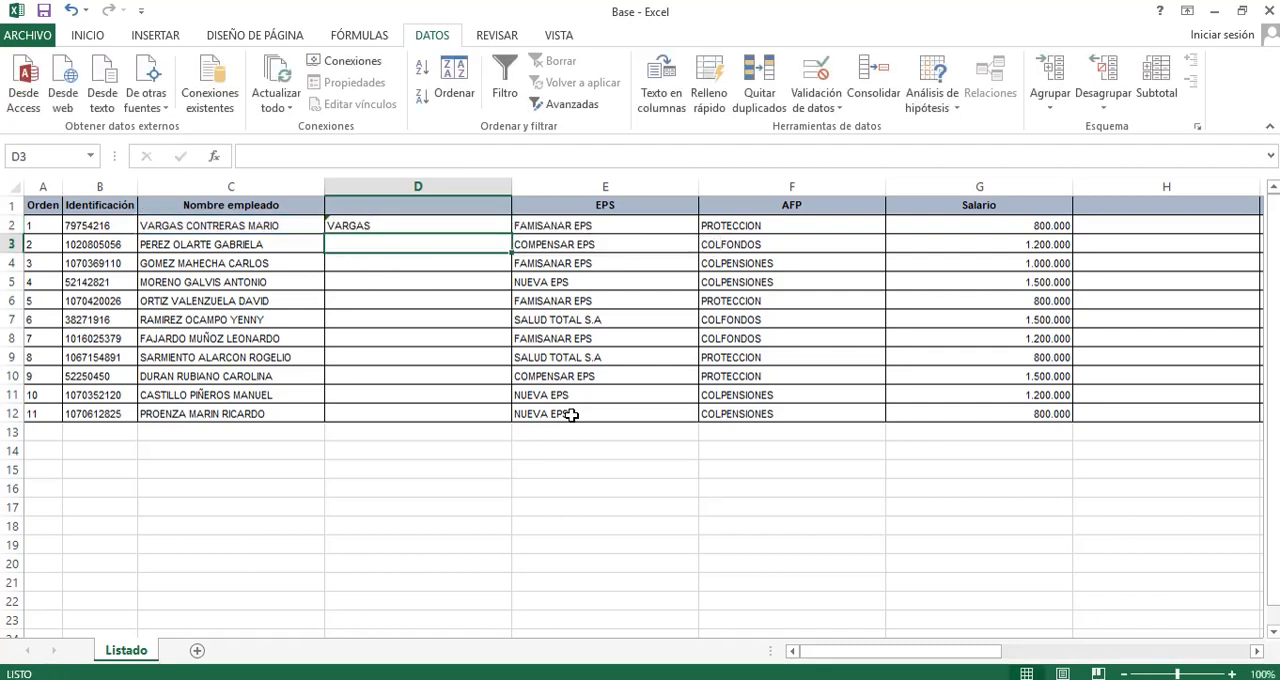
Fill the D2 REEMPLAZAR formula down through D12 and reselect D2 to check it.
key("Up")
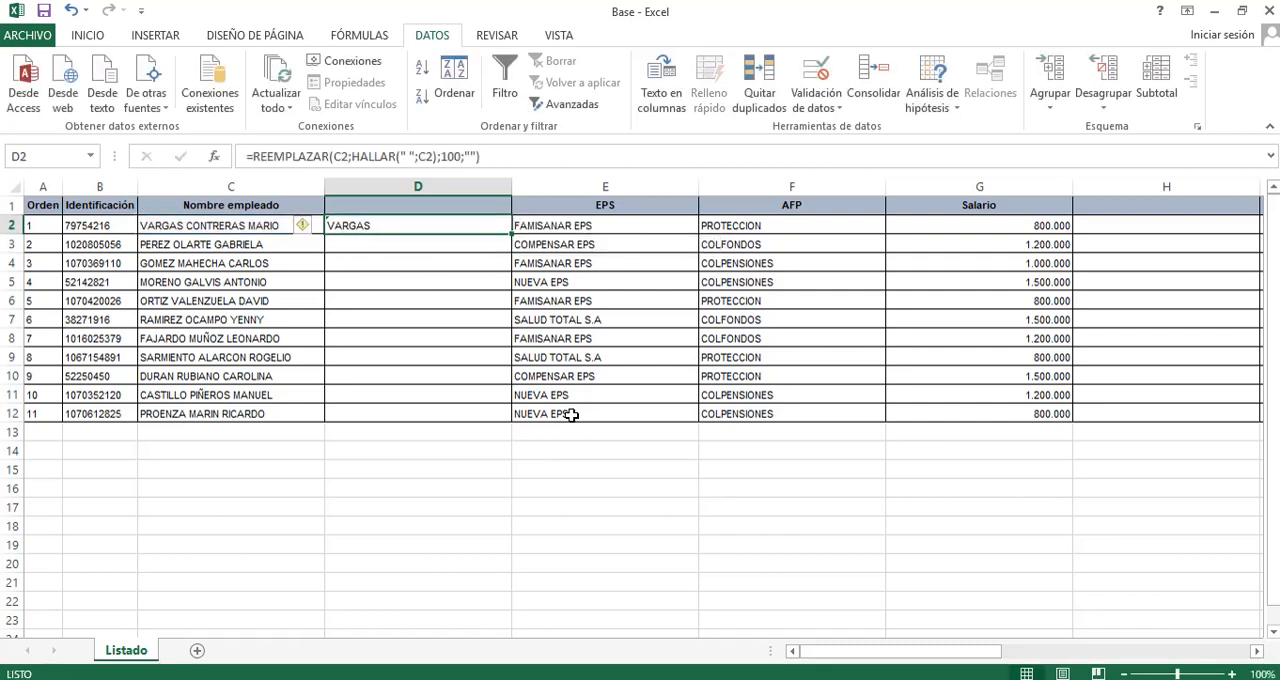
double_click(511, 233)
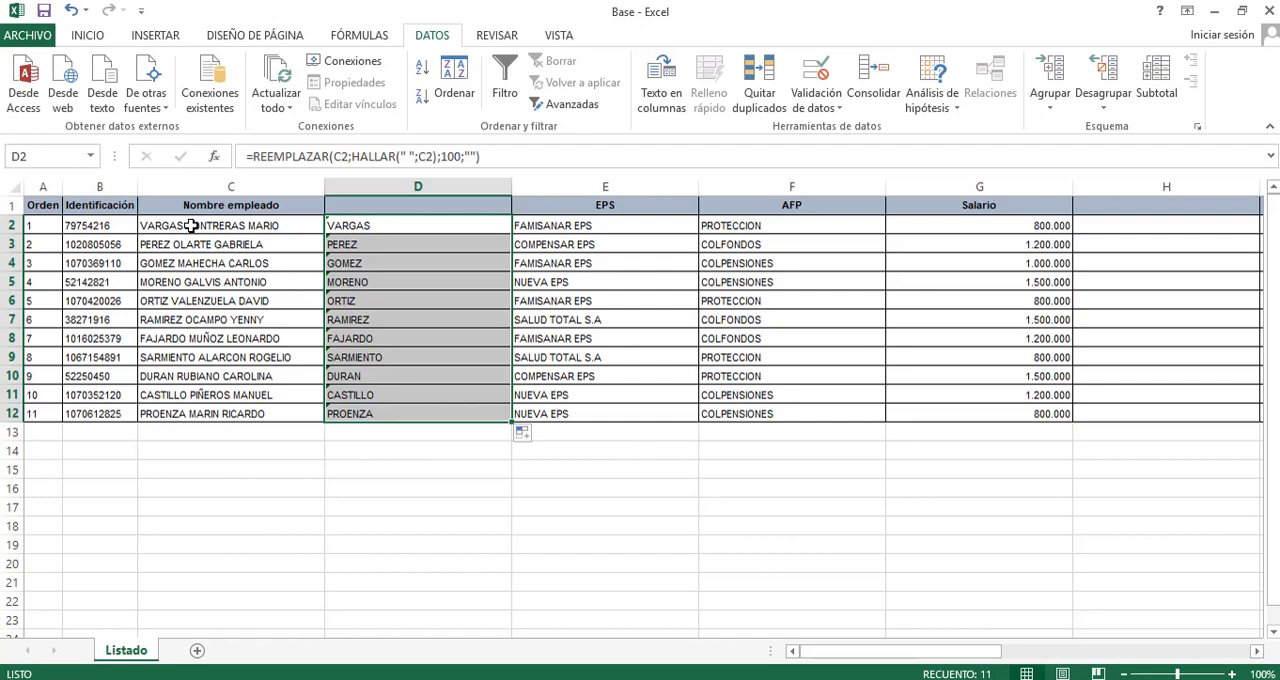
left_click(394, 226)
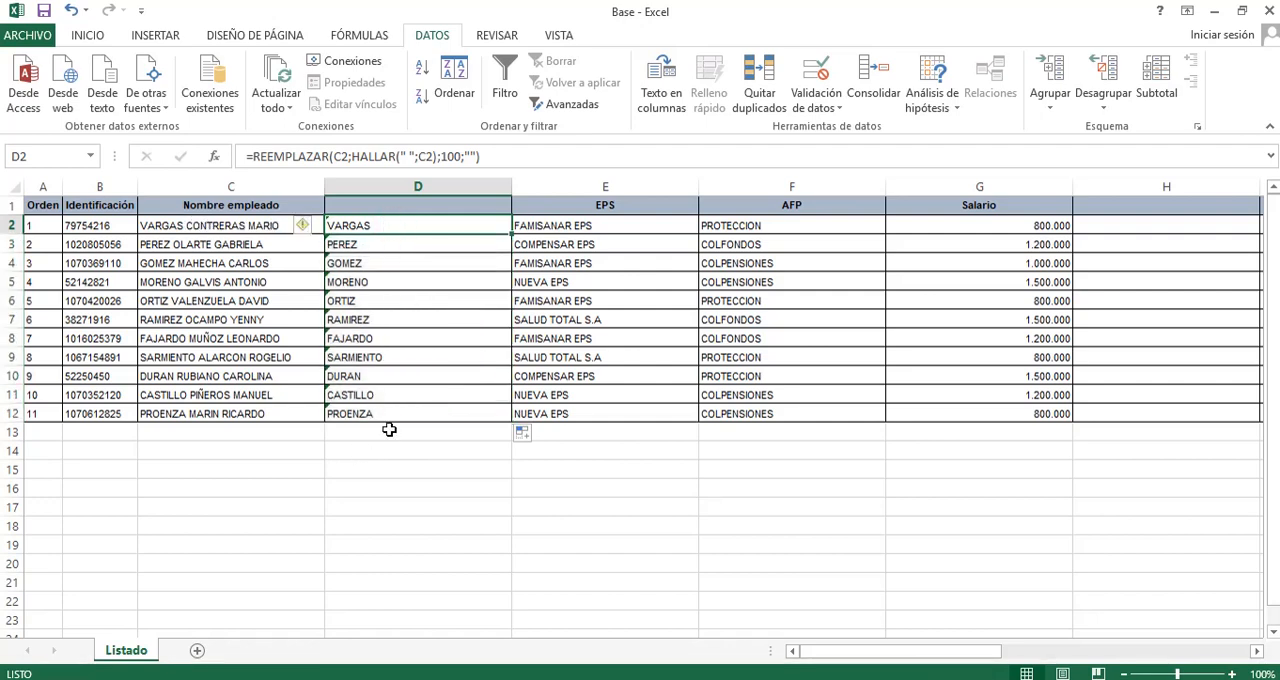
Clear the REEMPLAZAR formulas from D2:D12.
key("Down")
key("Down")
key("Down")
key("Down")
key("Down")
key("Down")
key("Down")
key("Down")
key("Down")
key("Down")
key("shift+Up")
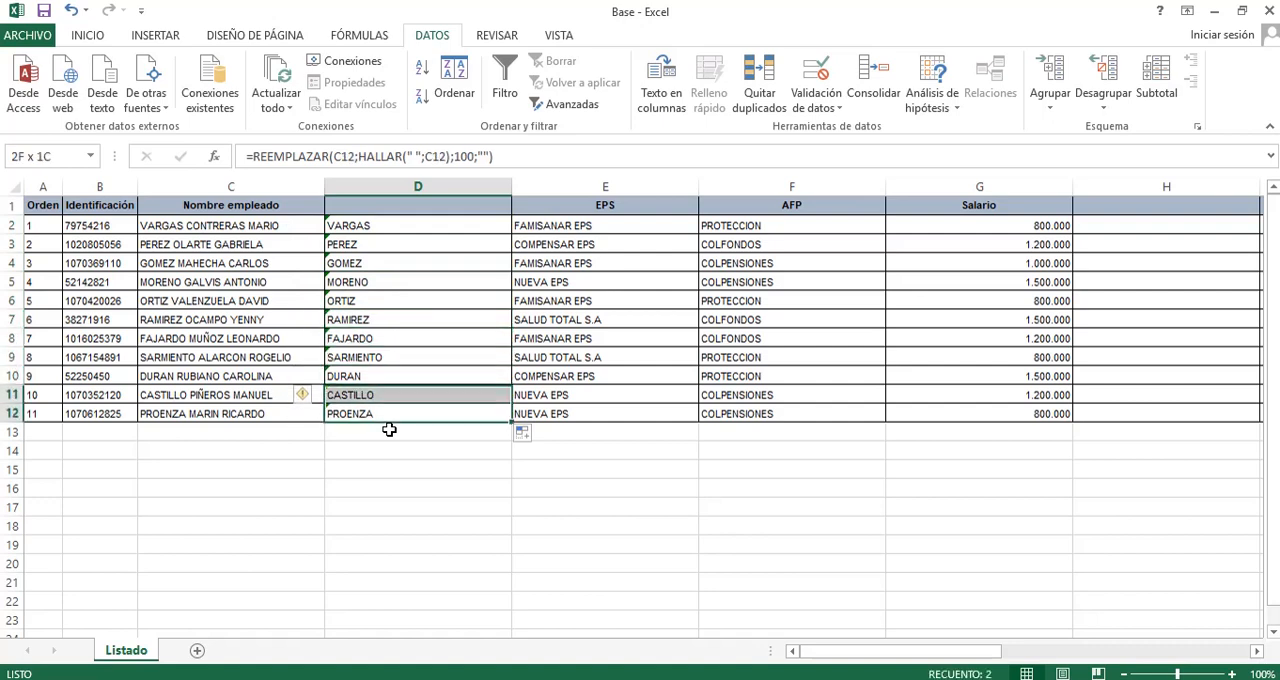
key("shift+Up")
key("shift+Up")
key("shift+Up")
key("shift+Up")
key("shift+Up")
key("shift+Up")
key("shift+Up")
key("shift+Up")
key("shift+Up")
key("Delete")
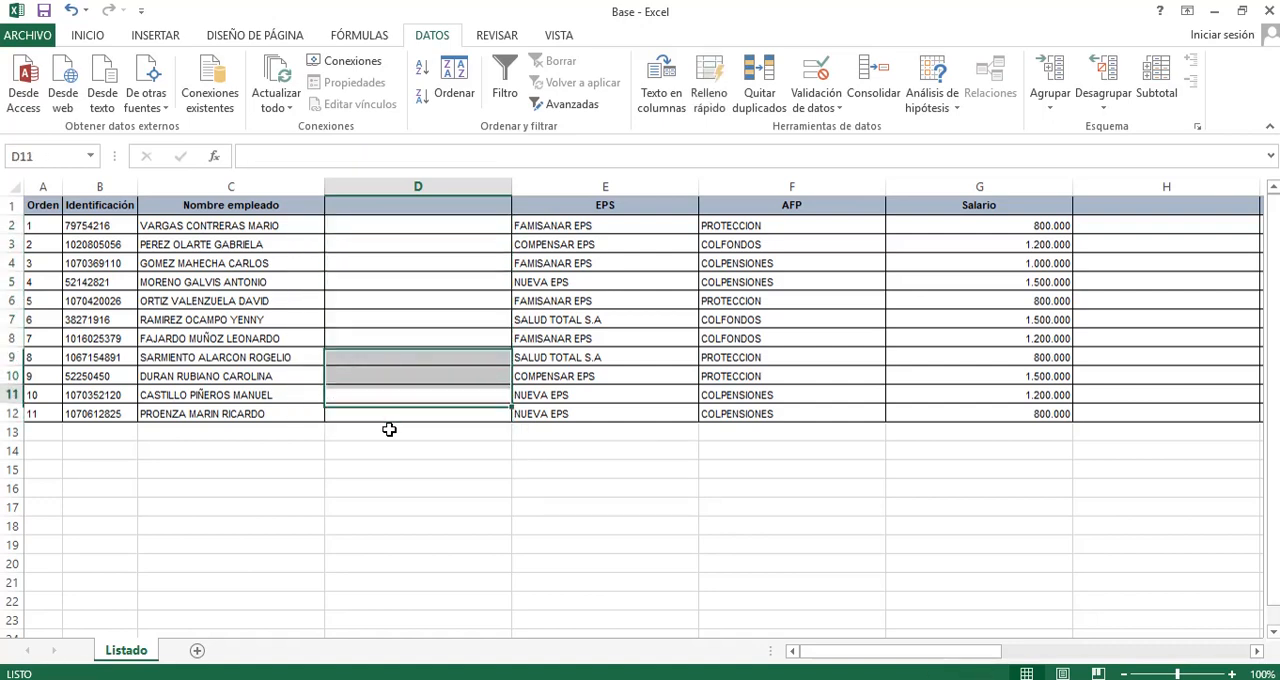
Enter =SUSTITUIR(C2;" ";"-") in D2 to replace the spaces in the first employee's name with hyphens.
key("Up")
key("Up")
key("Up")
key("Up")
key("Up")
key("Up")
key("Up")
key("Up")
key("Up")
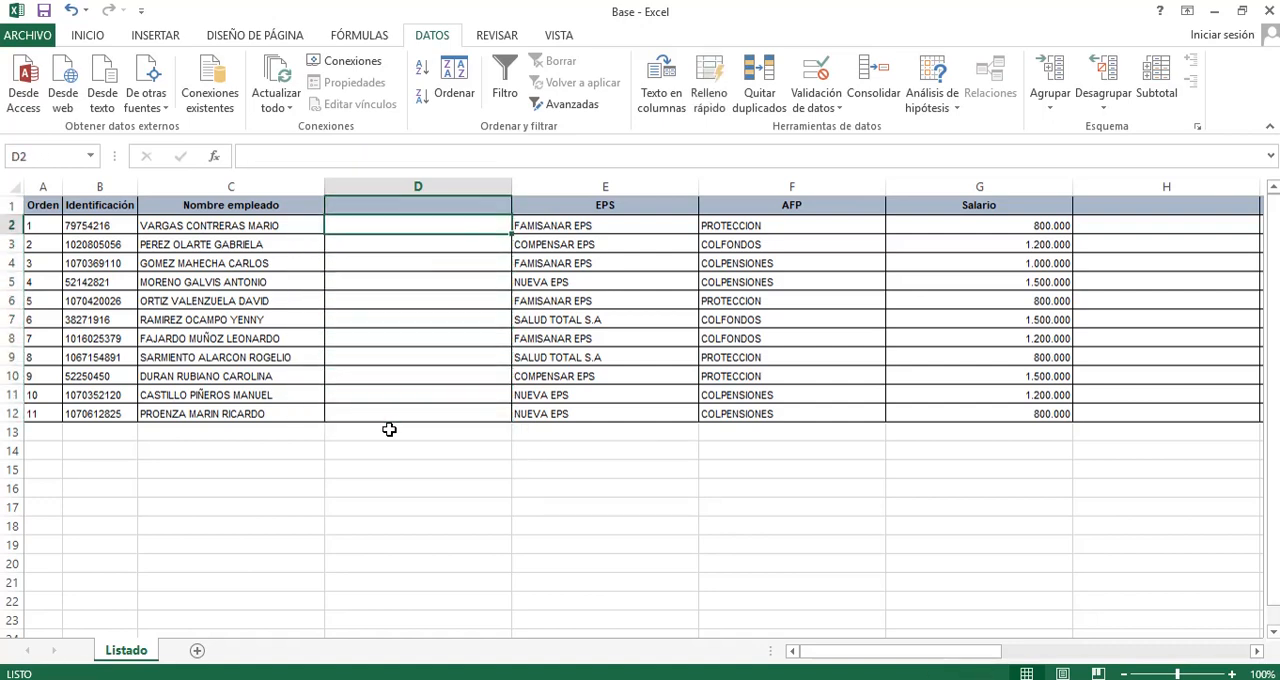
type("=SUSTITUIR(")
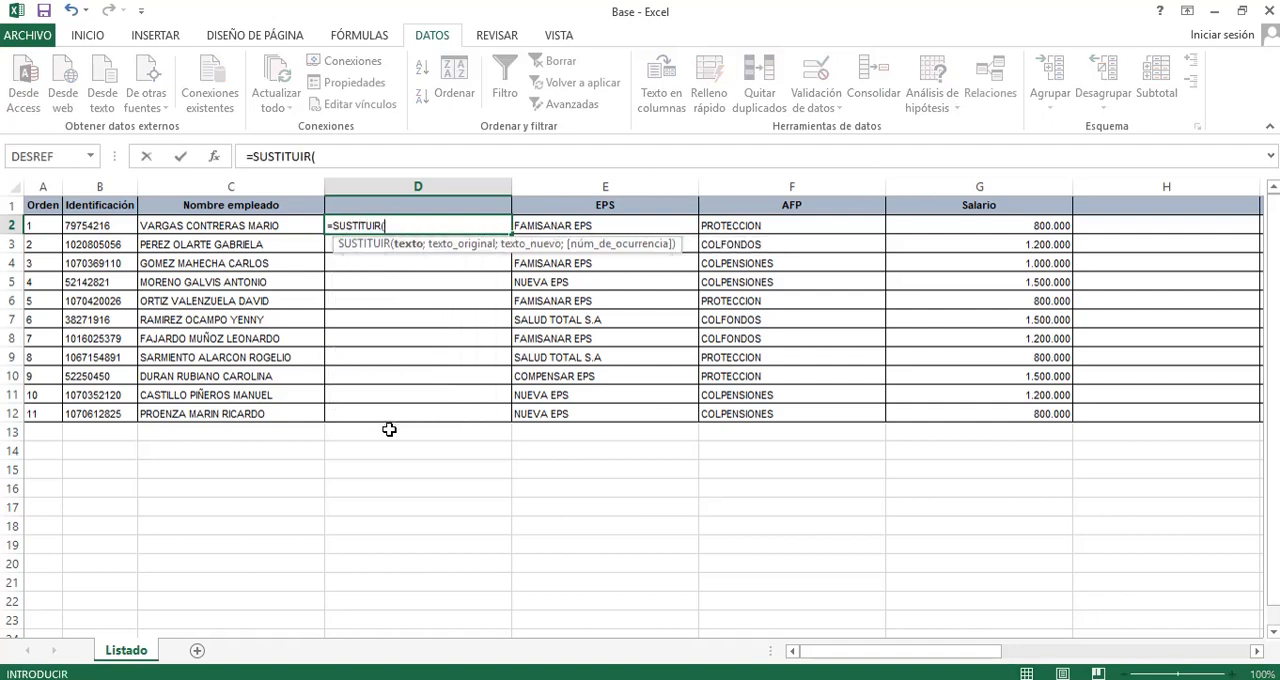
key("Left")
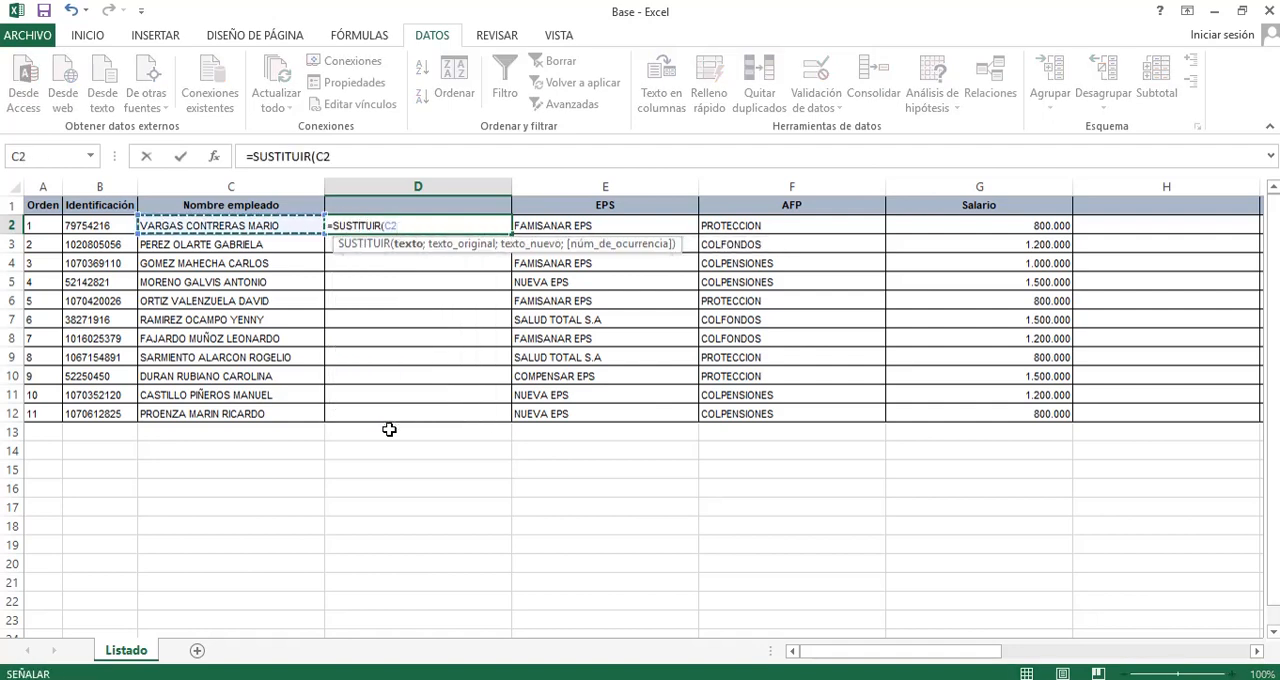
type(";\" \";")
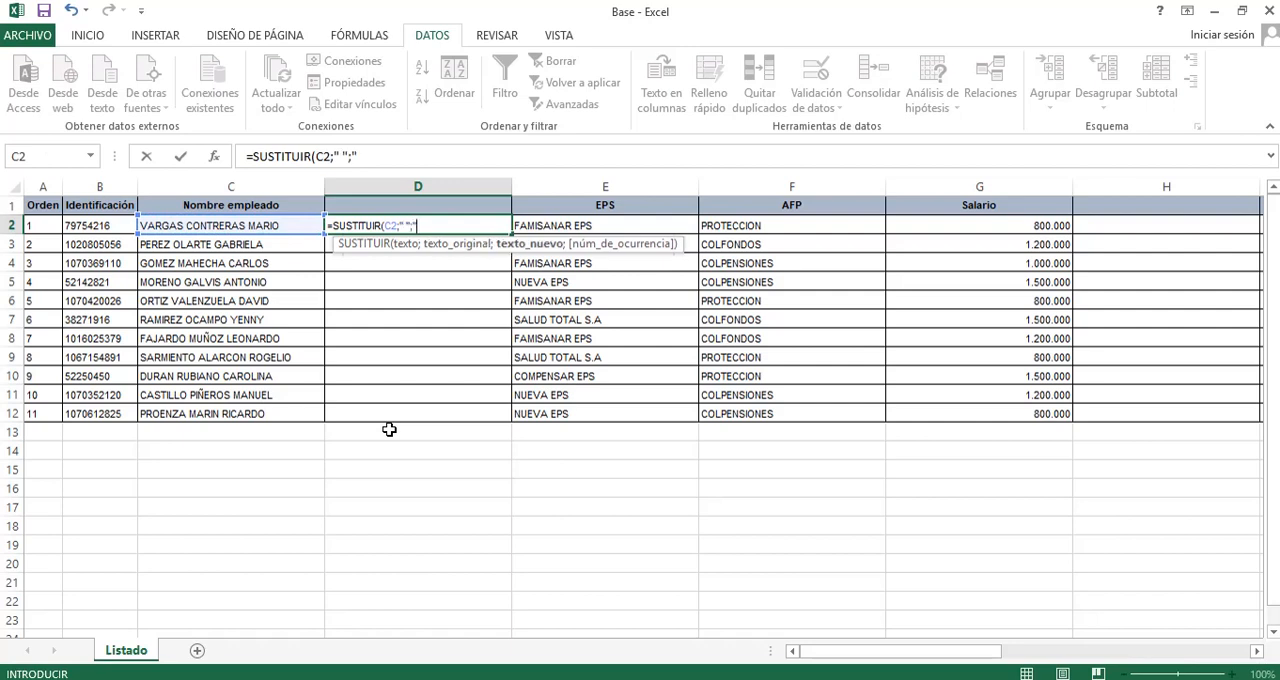
type("\" -")
key("BackSpace")
key("BackSpace")
type("-\"")
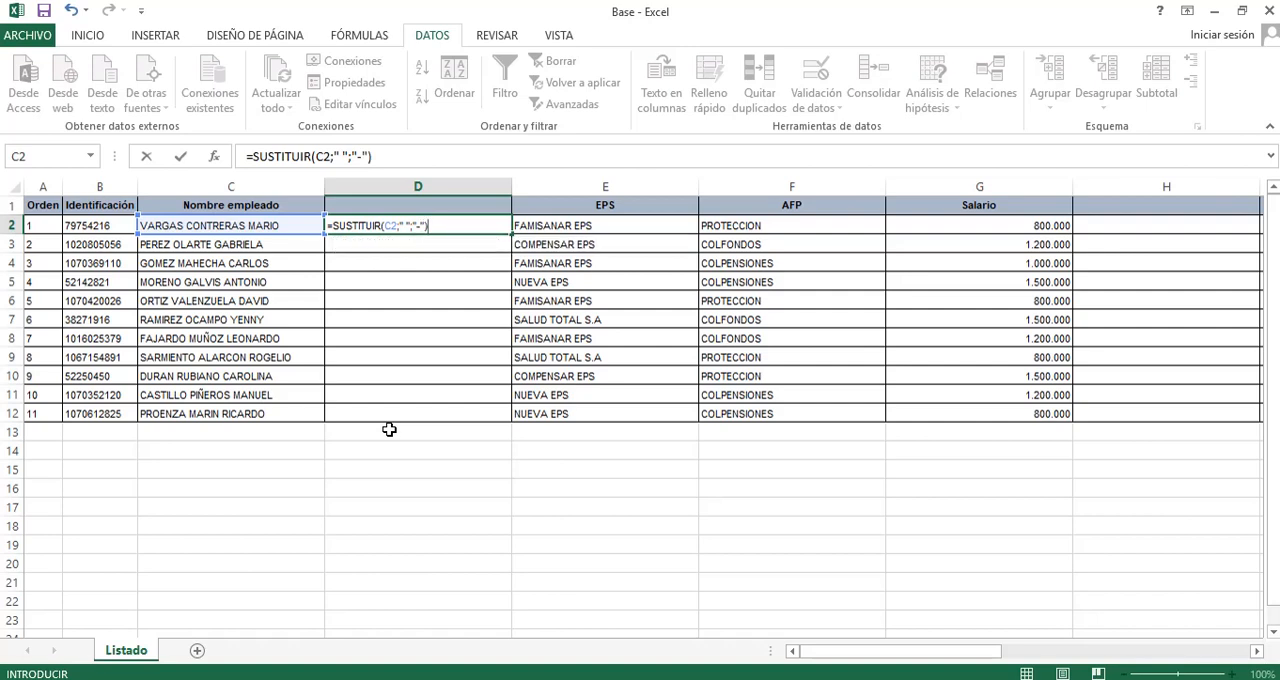
key("Return")
key("Up")
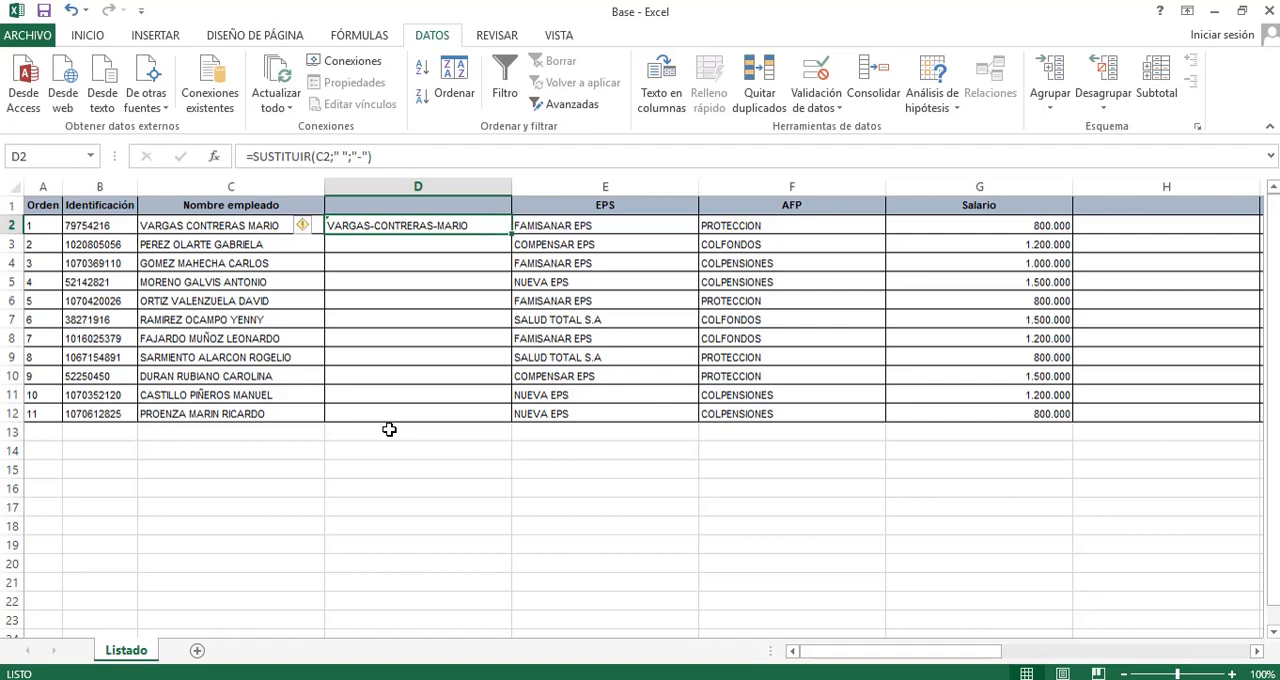
Add occurrence number 1 to the D2 SUSTITUIR formula, making it =SUSTITUIR(C2;" ";"-";1), to replace only the first space.
key("F2")
key("Left")
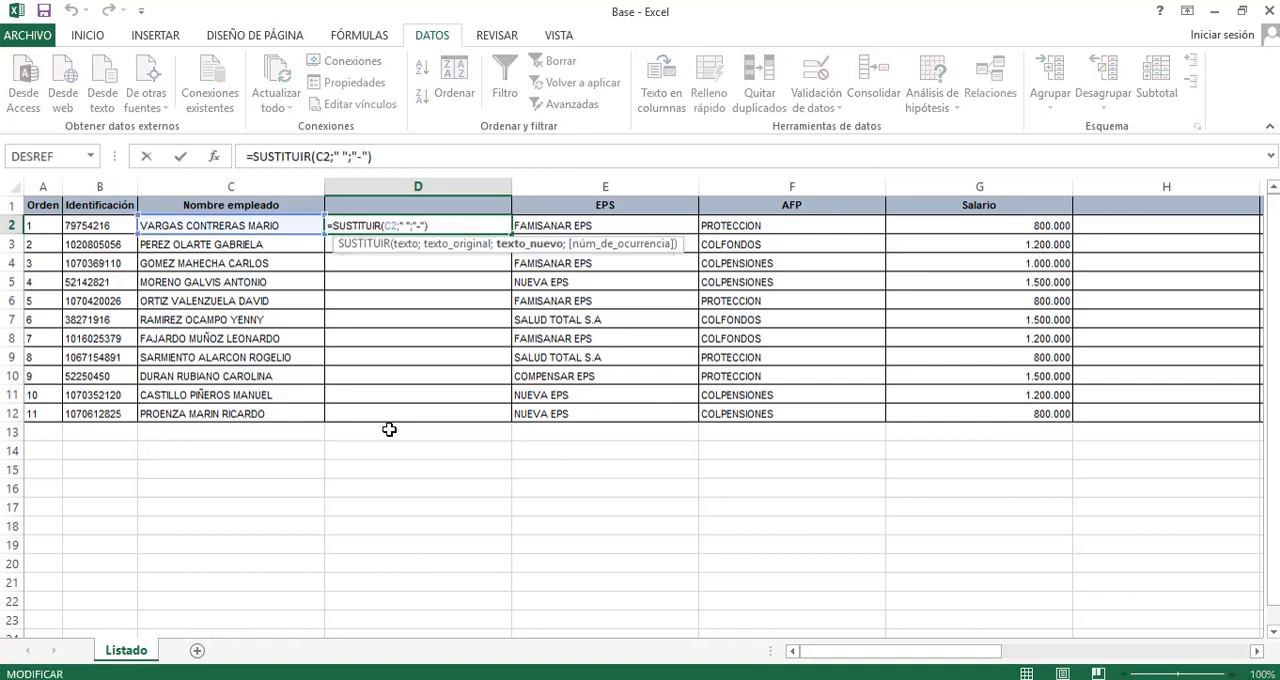
type(";")
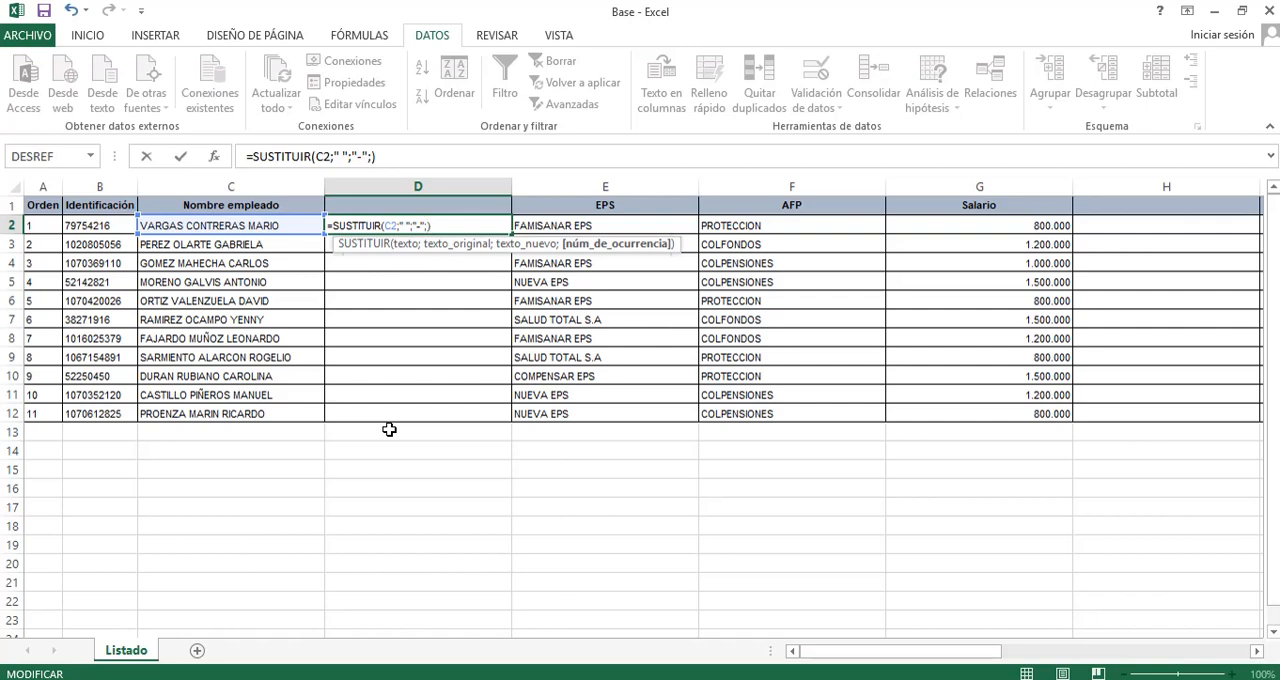
type("1")
key("Return")
key("Up")
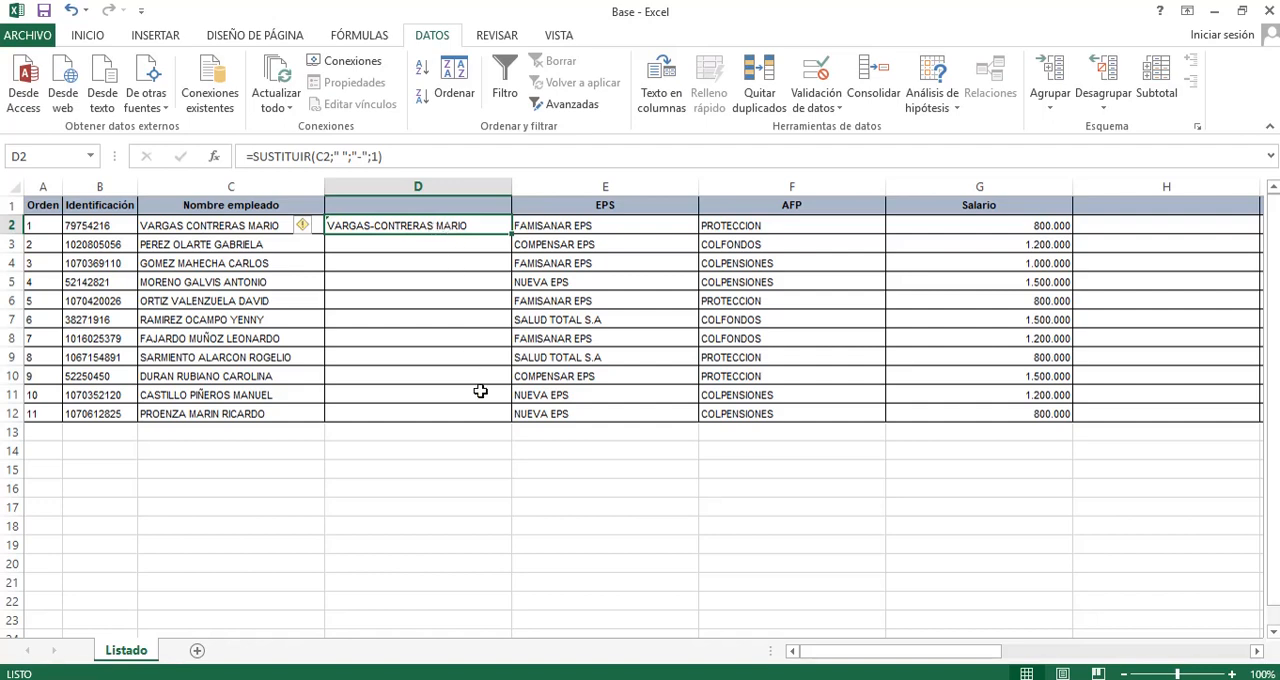
Remove the occurrence argument from the D2 formula, restoring =SUSTITUIR(C2;" ";"-").
key("F2")
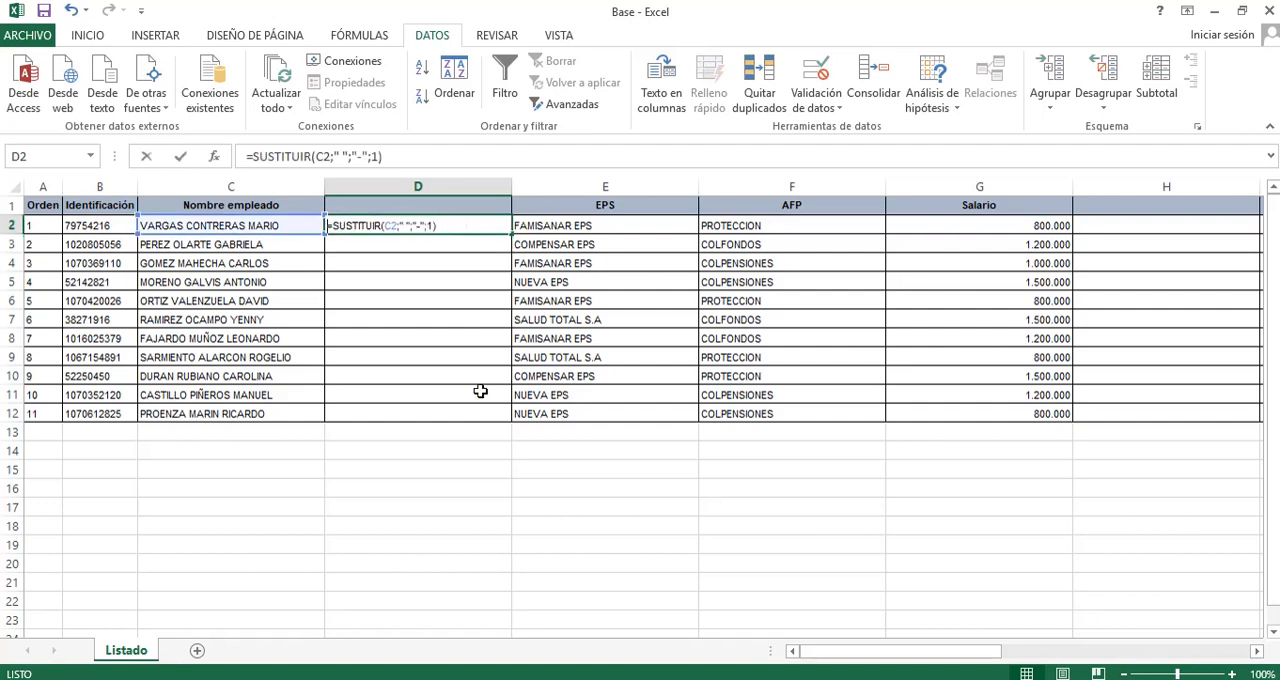
key("Left")
key("BackSpace")
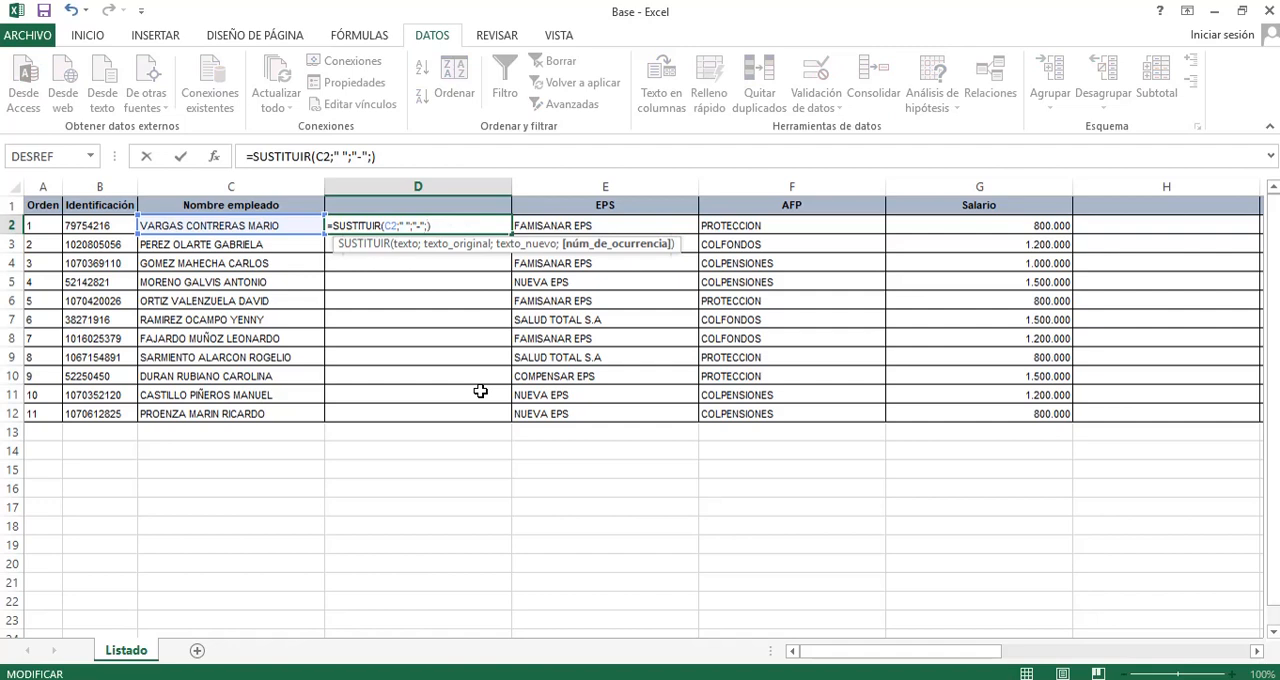
key("BackSpace")
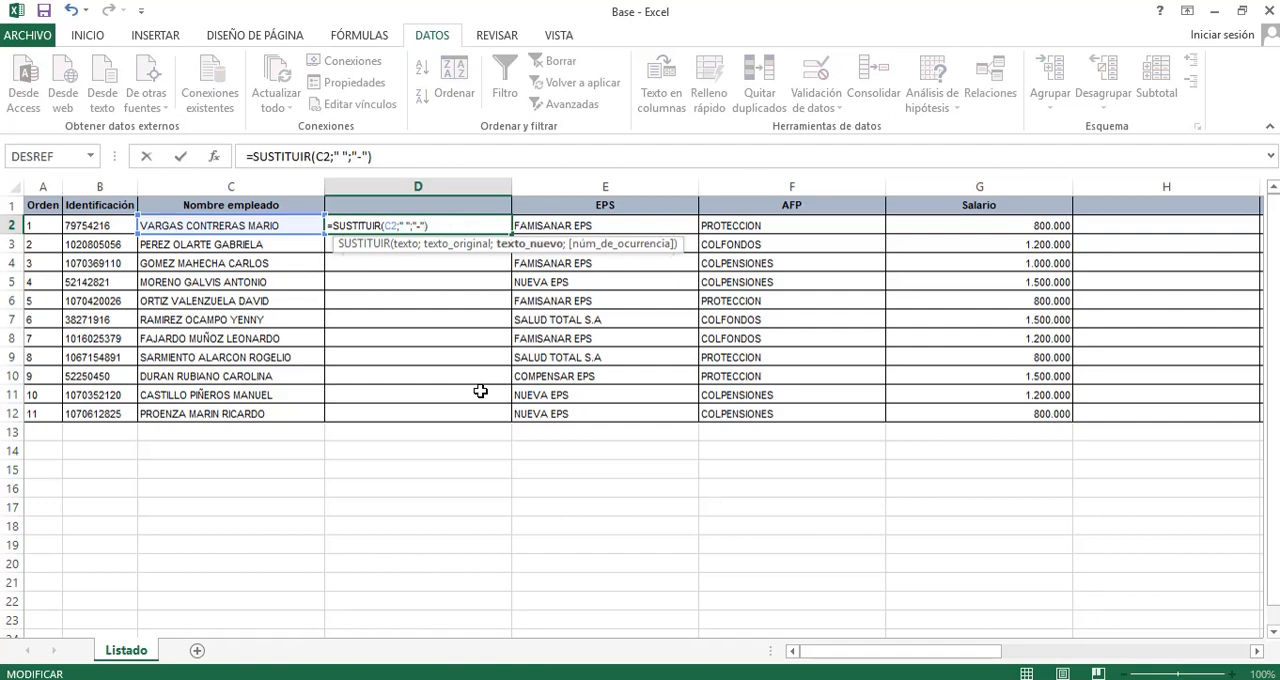
key("ctrl+Return")
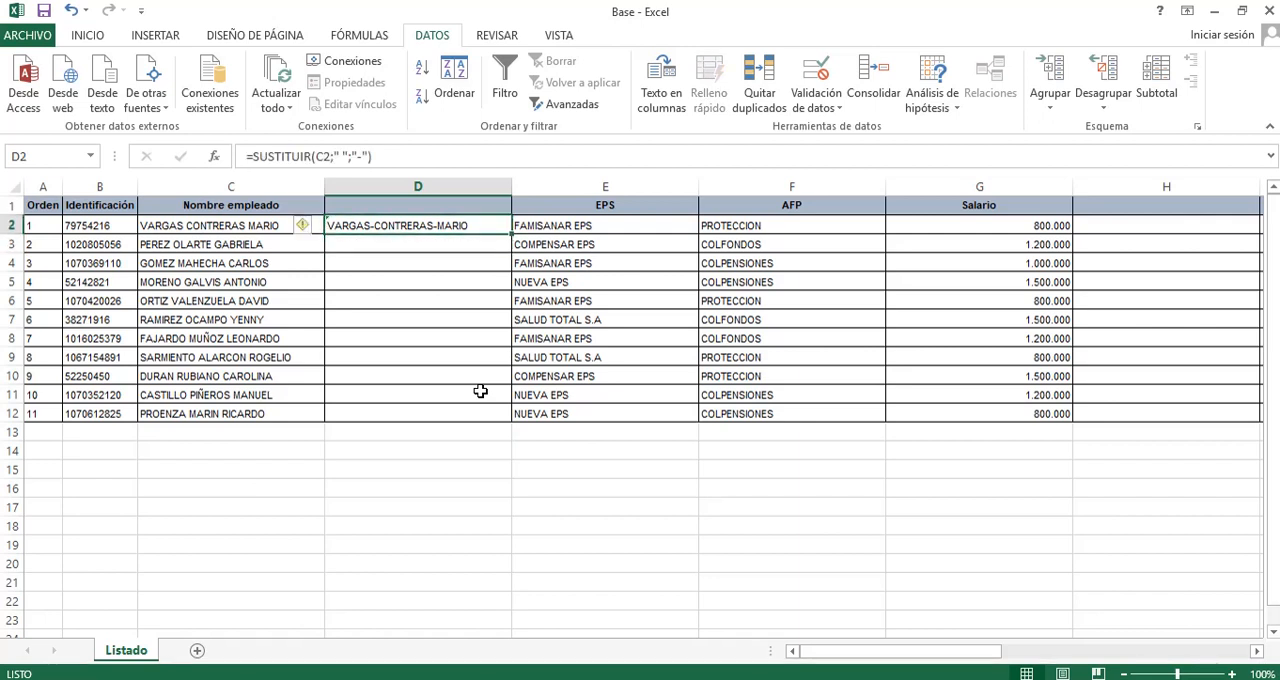
Clear the SUSTITUIR formula from D2.
key("Delete")
key("Home")
key("Right")
key("Right")
key("Right")
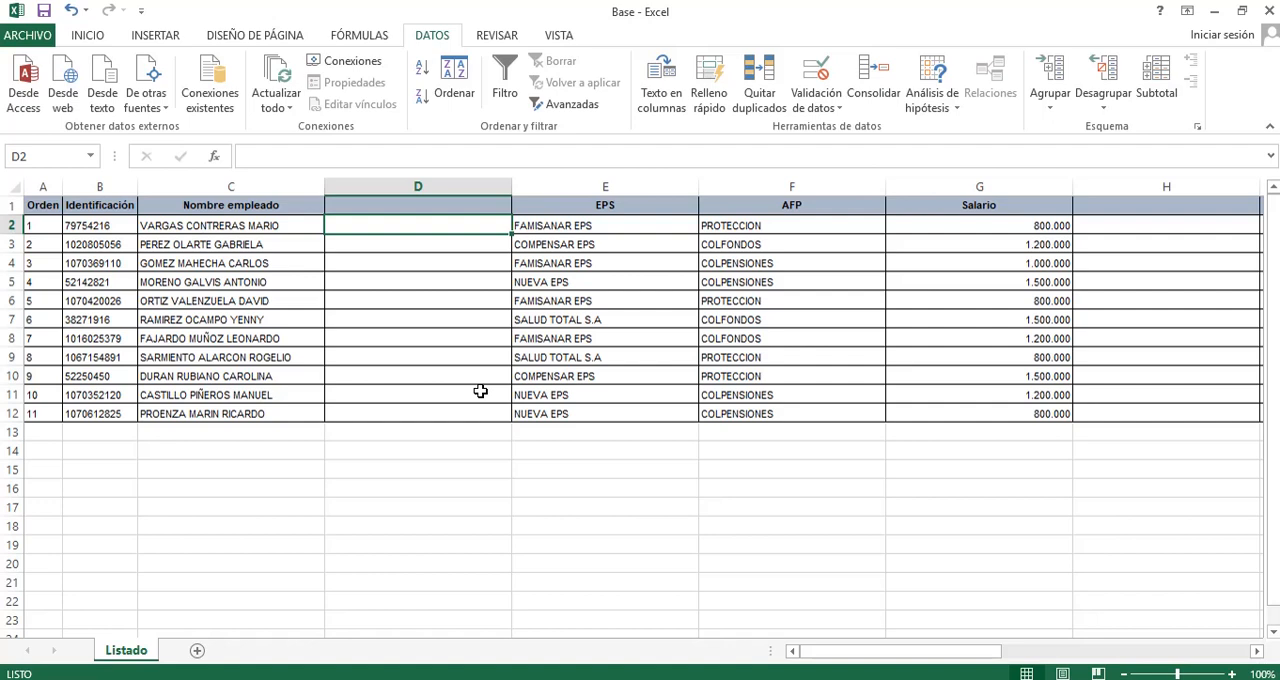
key("ctrl+Home")
key("Right")
key("Right")
key("Right")
key("Right")
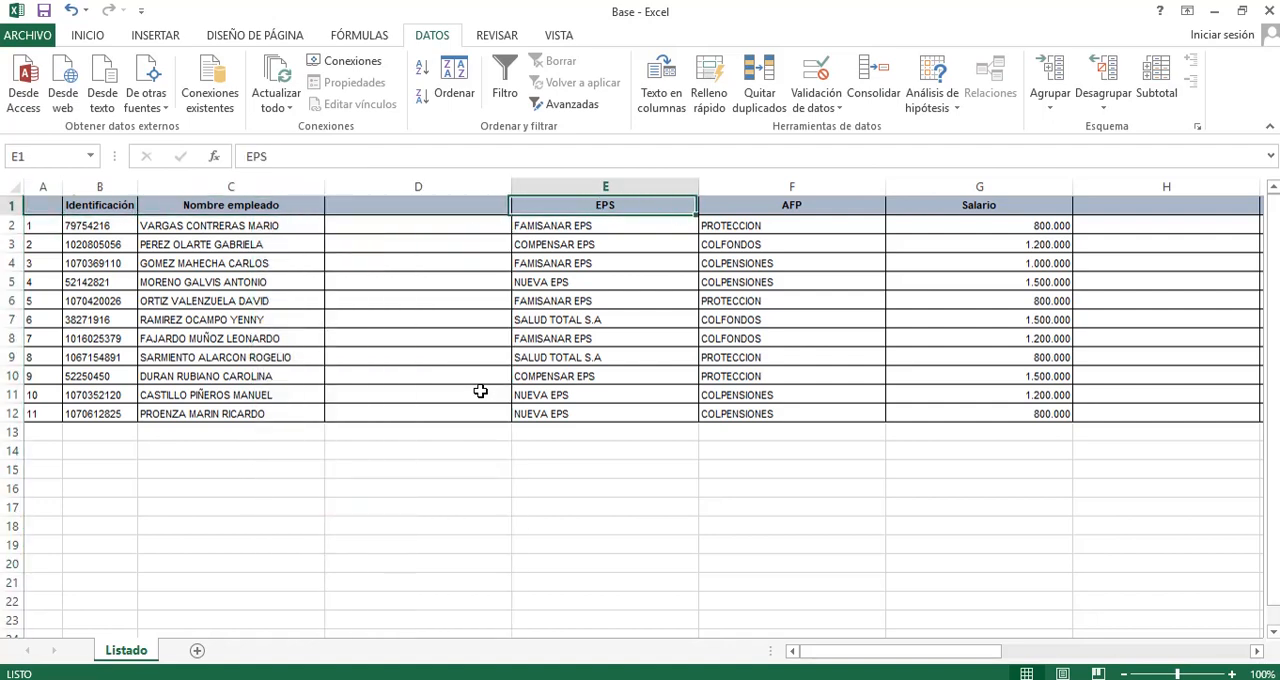
Re-enter the header Orden in the empty cell A1.
key("Left")
key("Left")
key("Left")
key("Left")
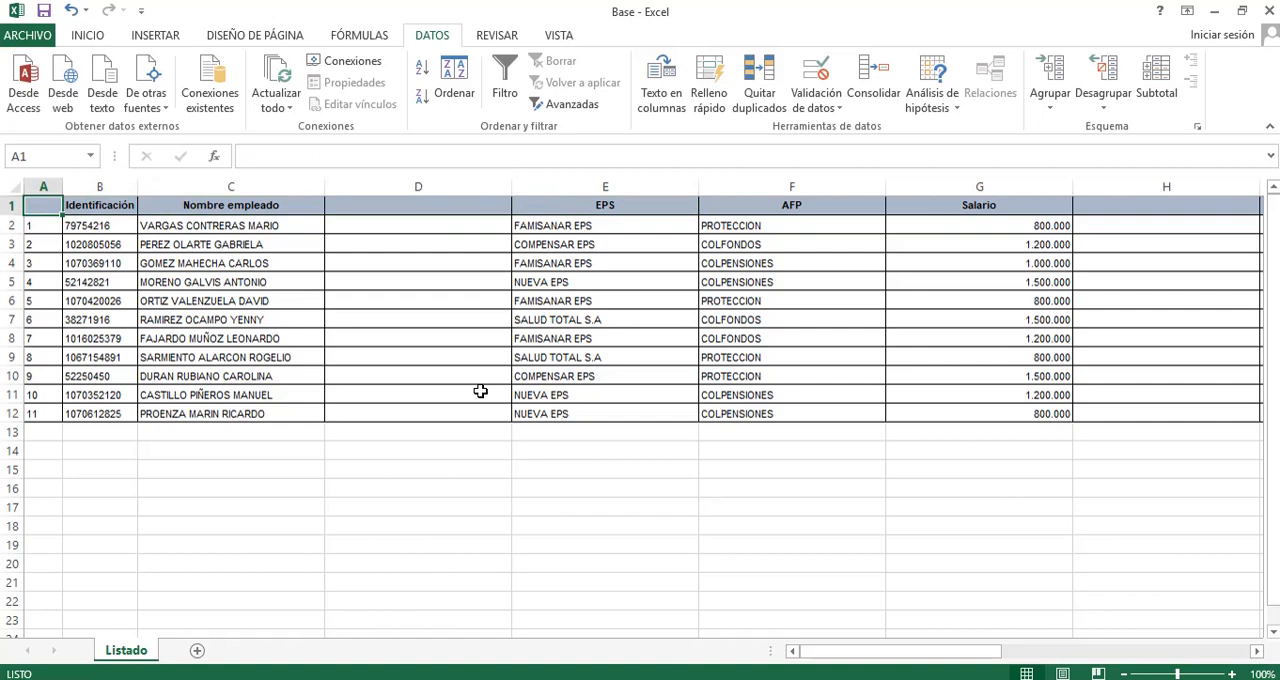
type("O")
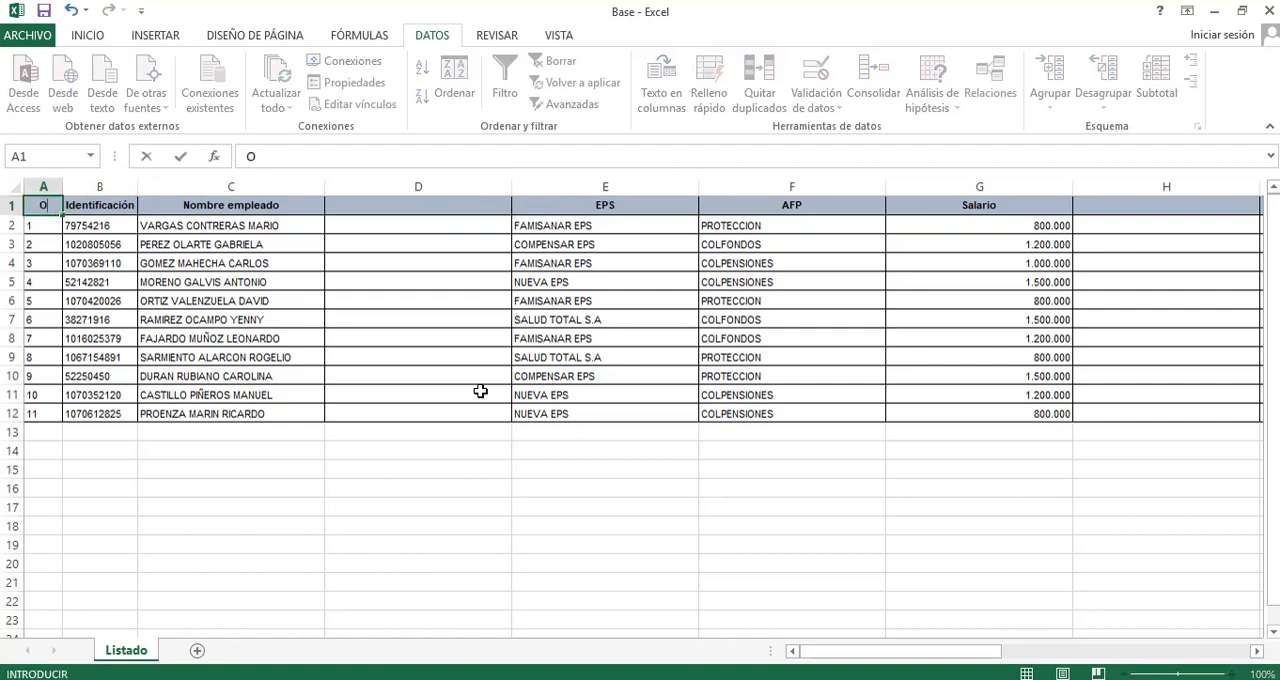
type("rden")
key("Return")
Insert a blank column before the EPS column.
key("Right")
key("Right")
key("Right")
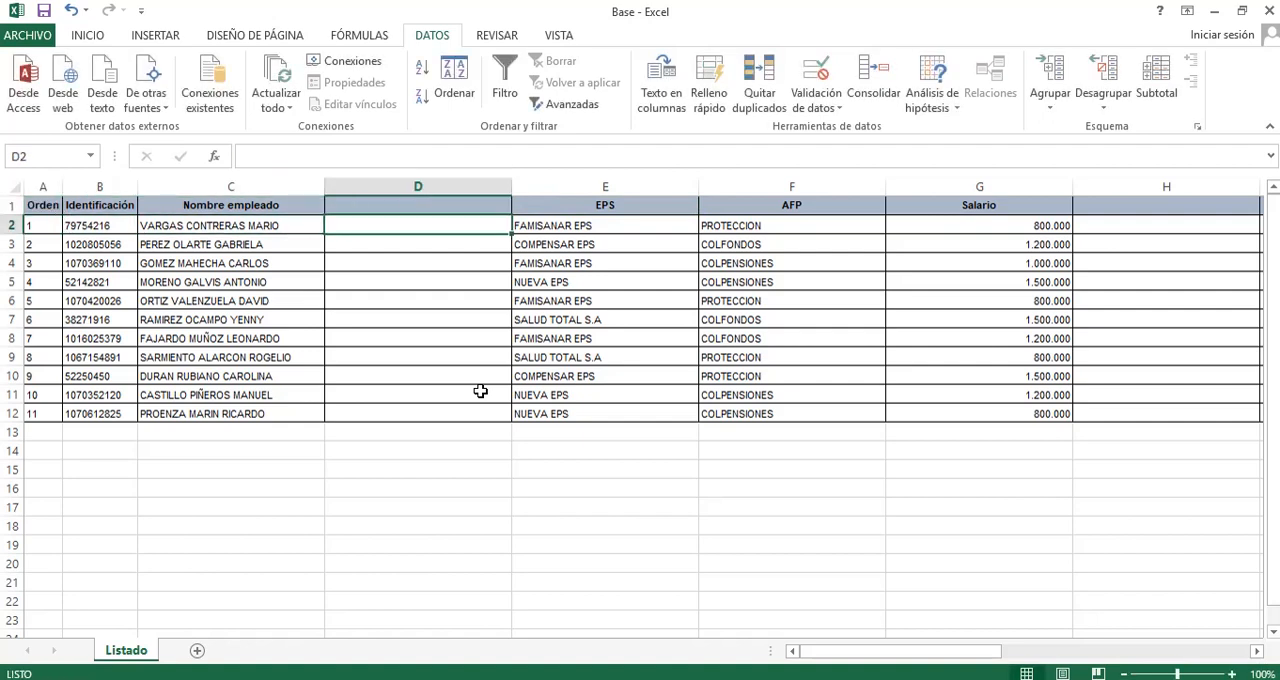
key("Right")
key("Right")
key("Right")
key("Right")
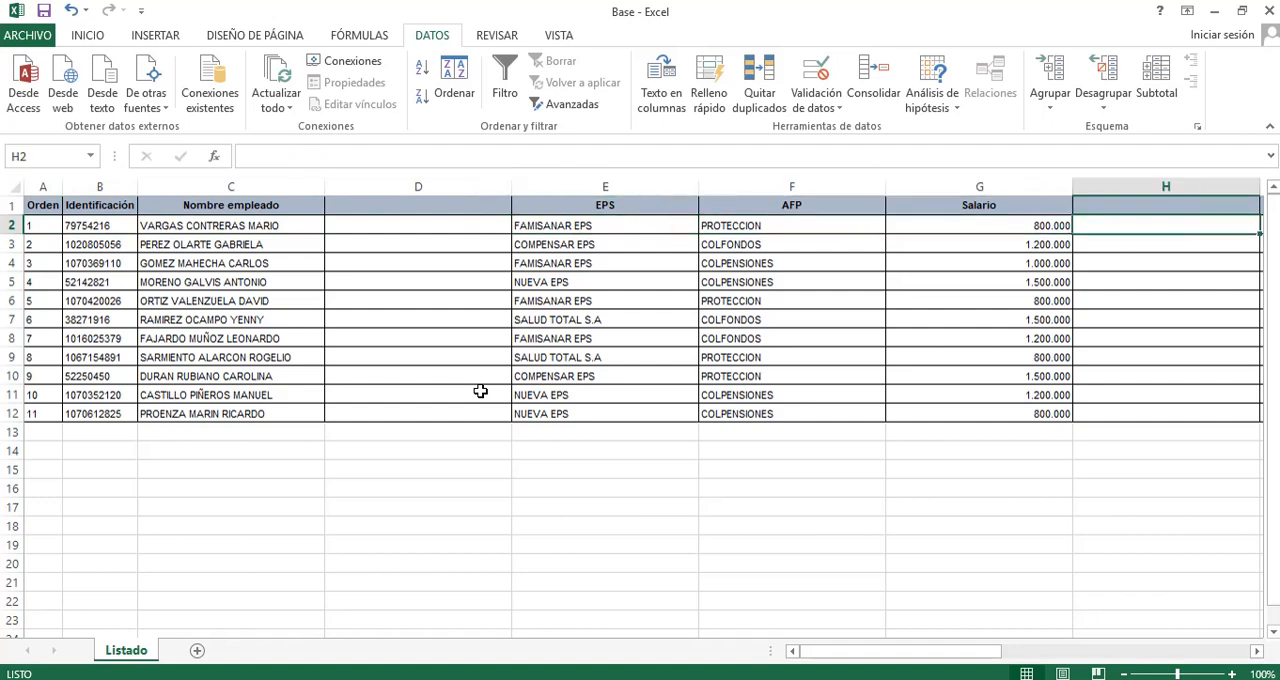
key("Left")
key("Left")
key("Left")
key("Left")
key("Right")
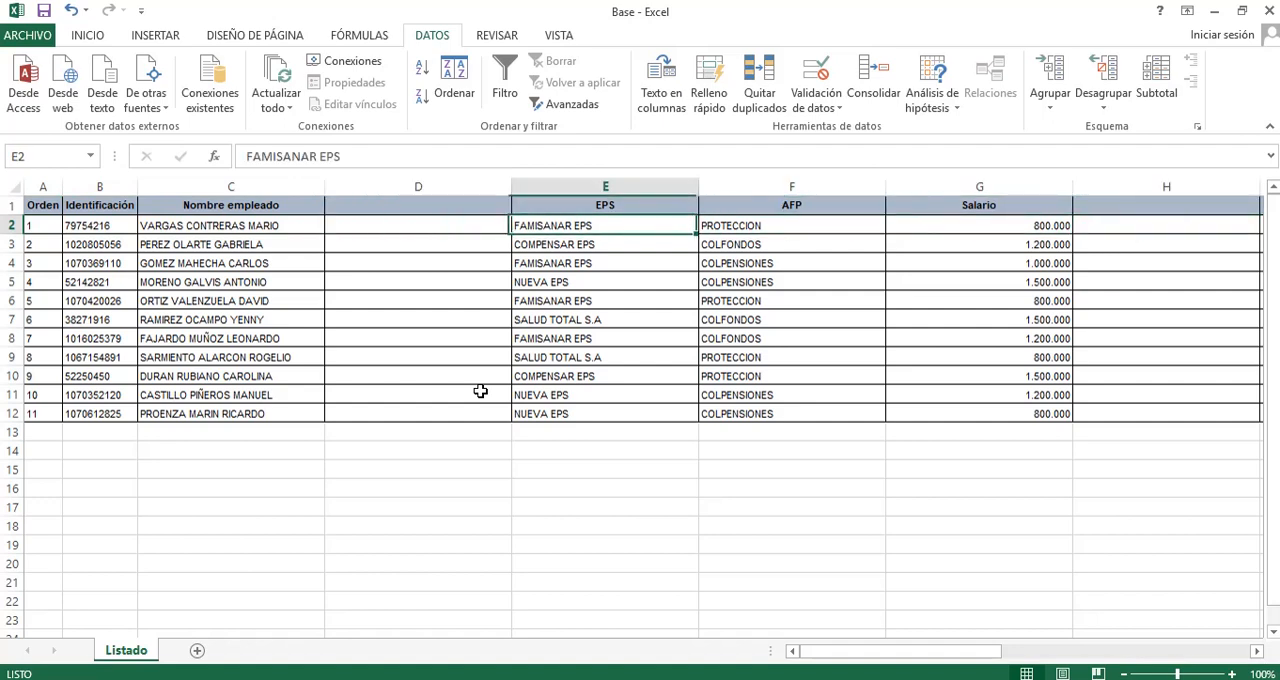
key("ctrl+space")
key("ctrl+plus")
Enter the sample value 125,125,25 in D2.
key("Left")
key("Left")
key("Left")
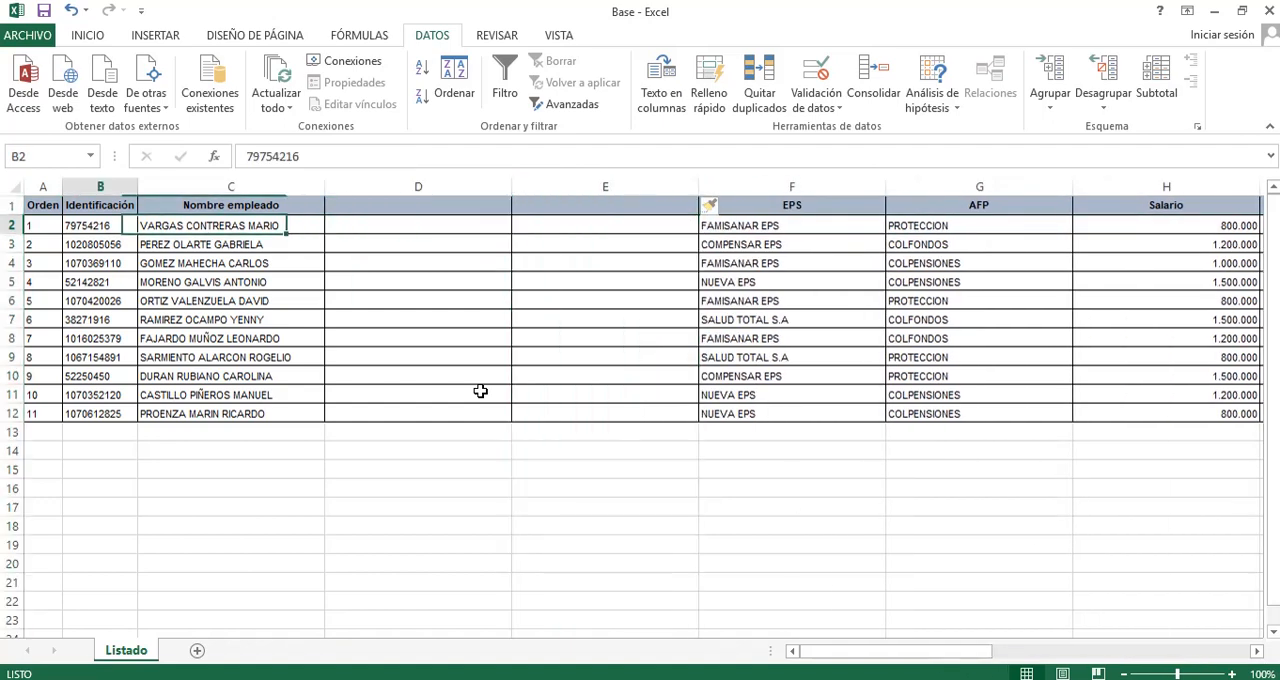
key("Right")
key("Right")
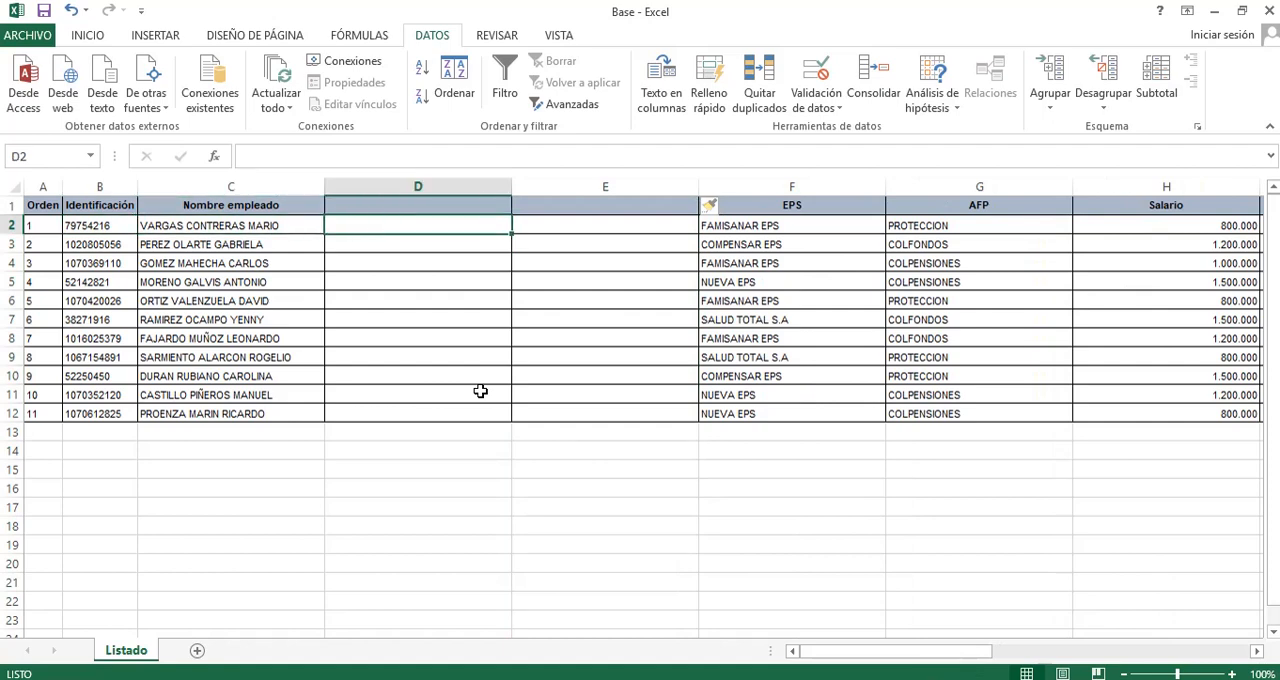
type("125")
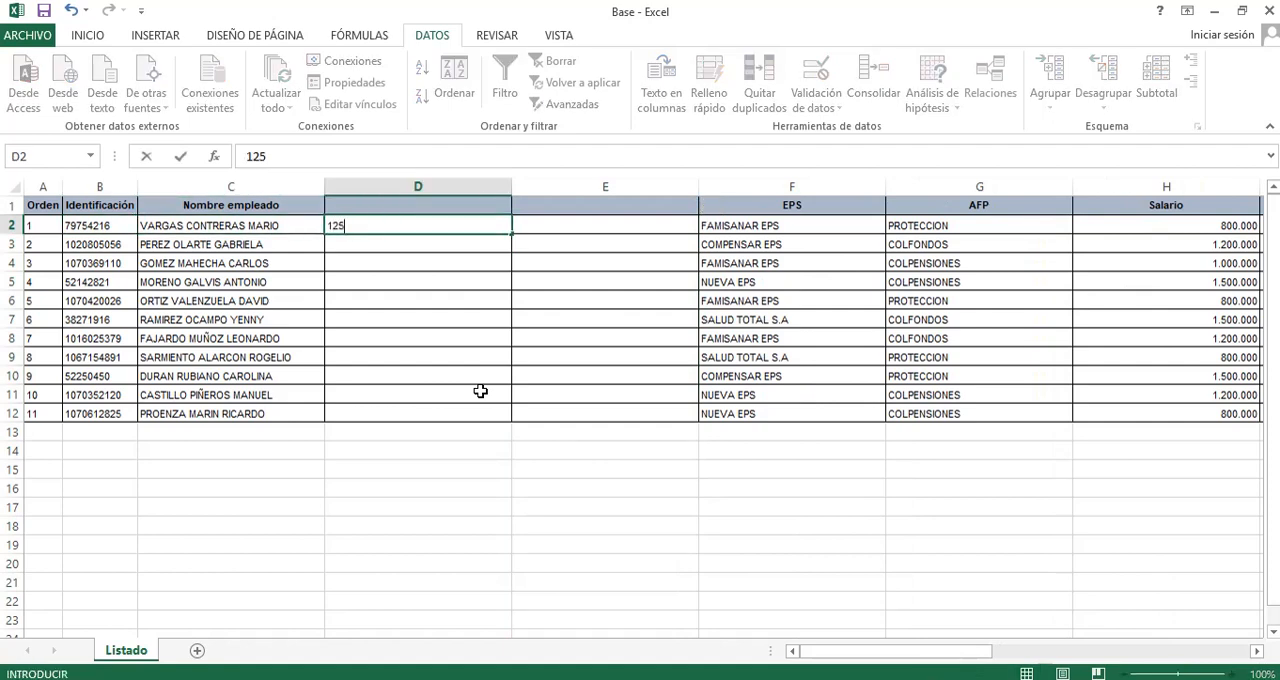
type(",125,25")
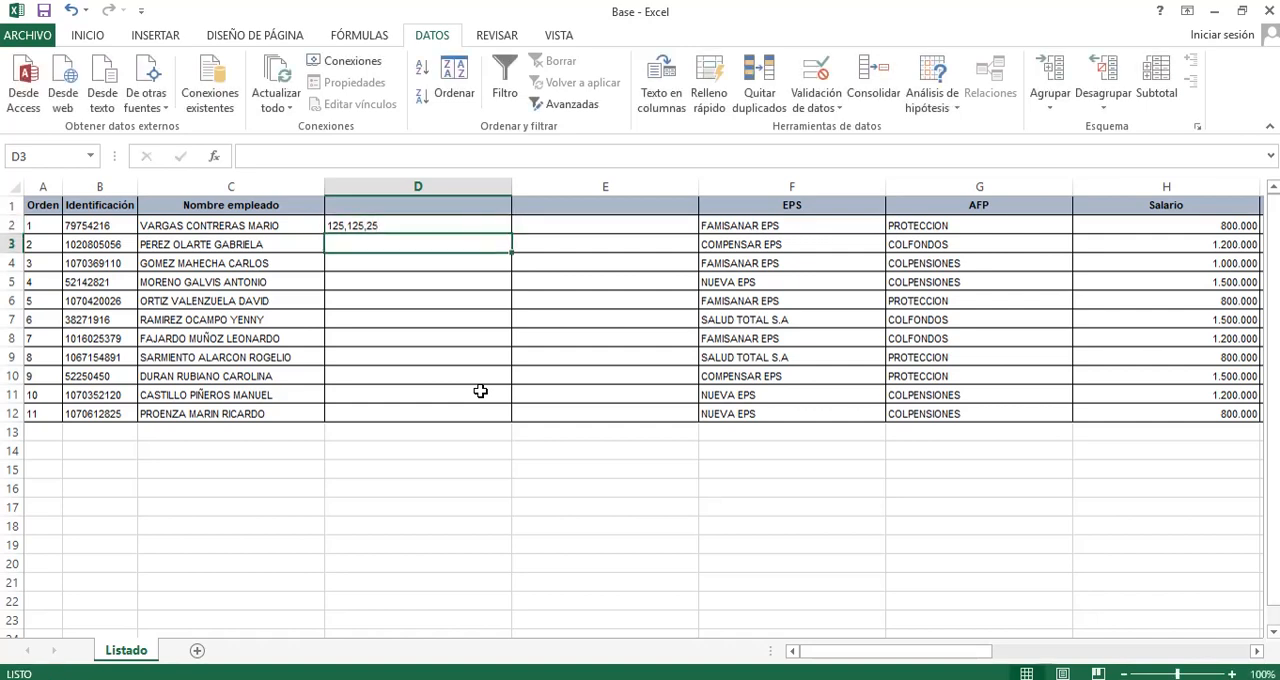
key("ctrl+Return")
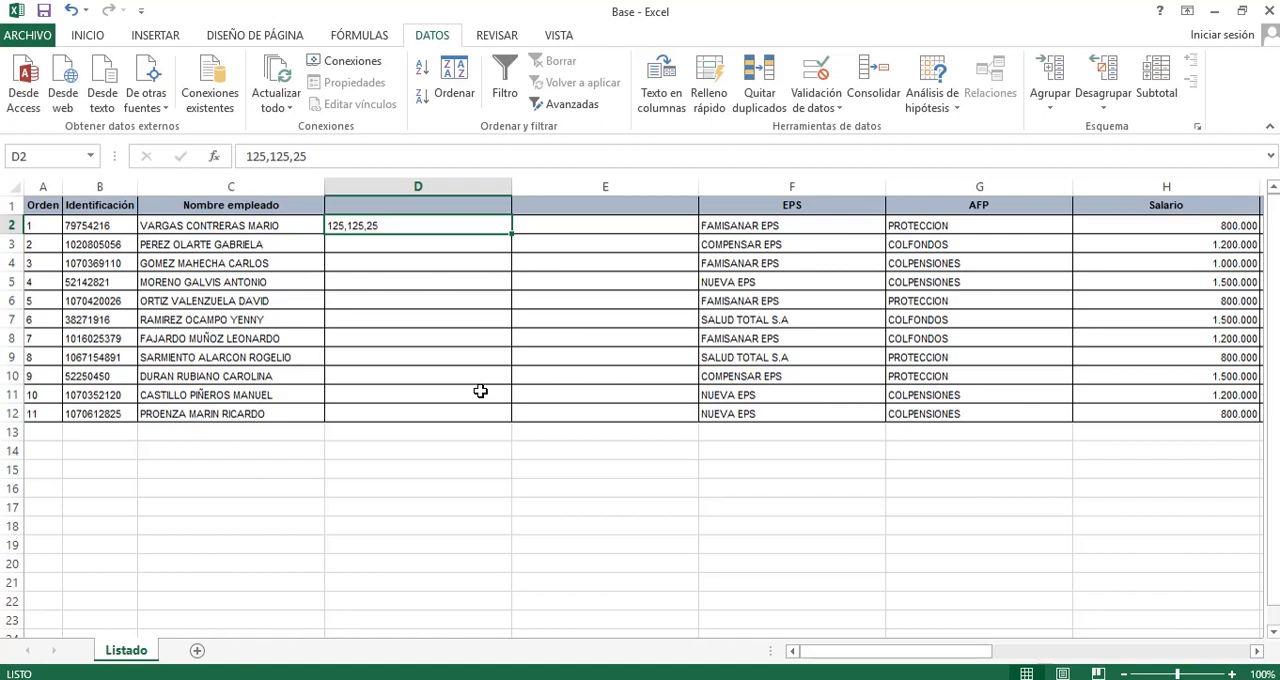
Replace the content of D2 with 125.12, using a point as decimal separator, and select E2.
key("Delete")
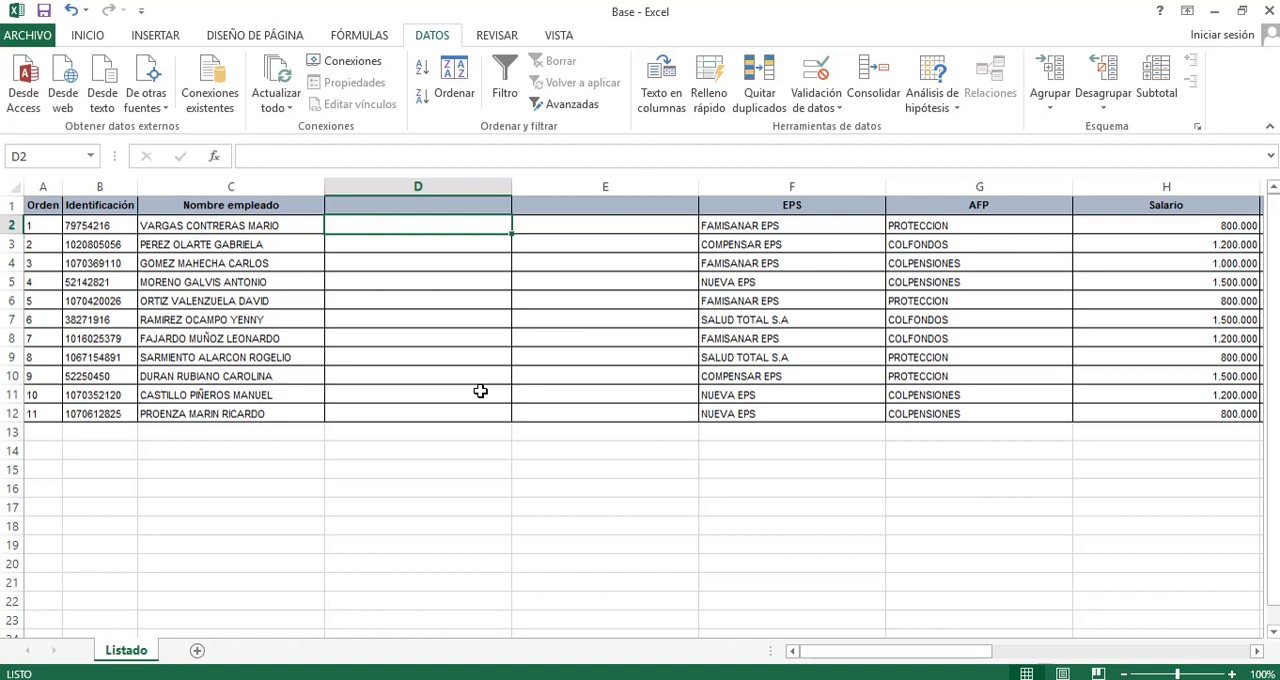
type("125")
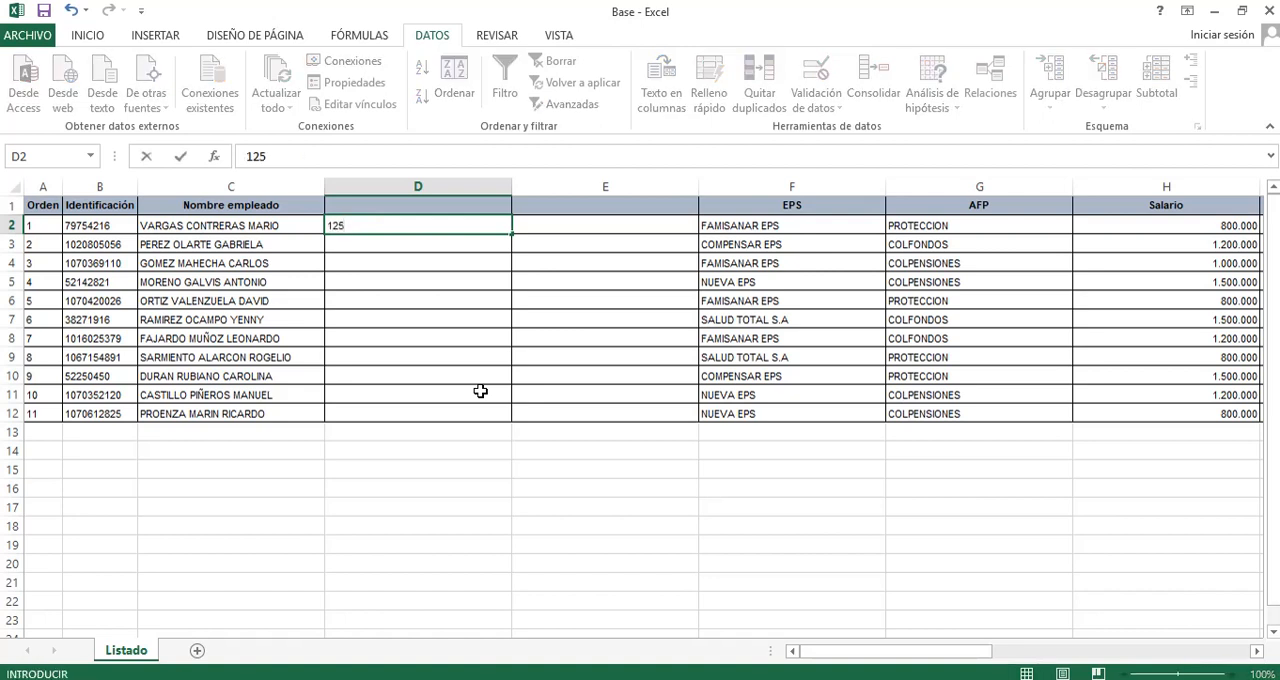
type(".124")
key("BackSpace")
key("Return")
key("Up")
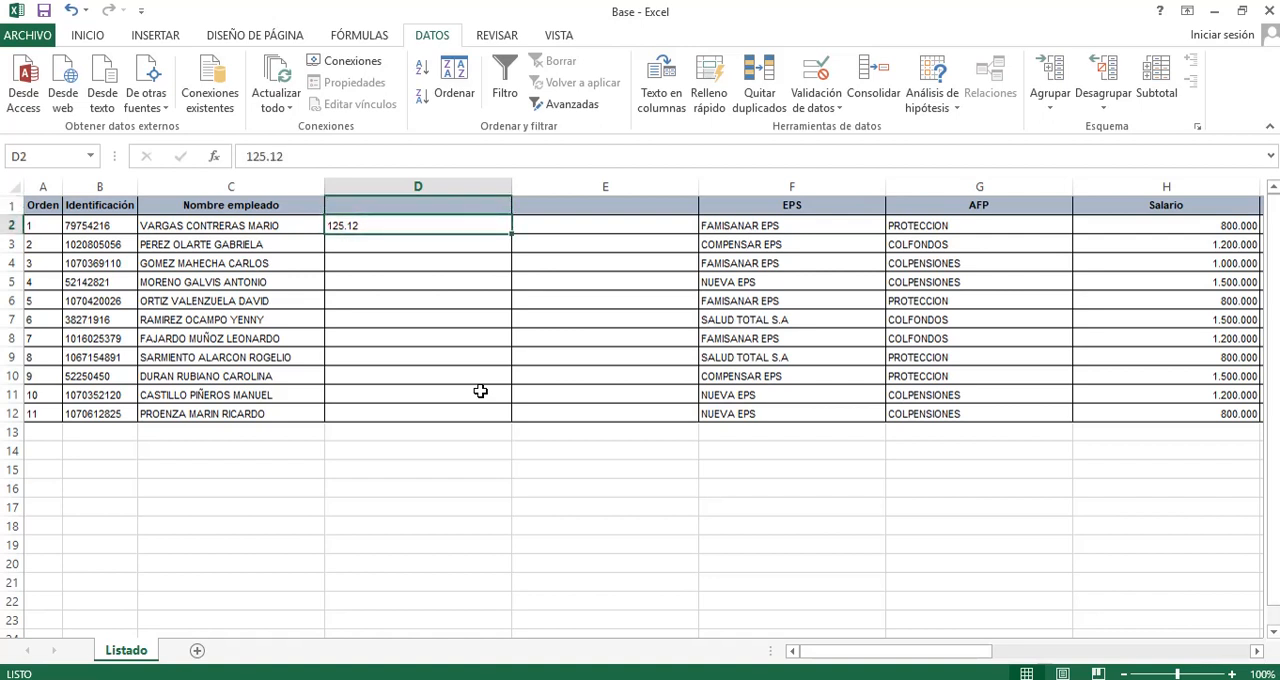
key("Right")
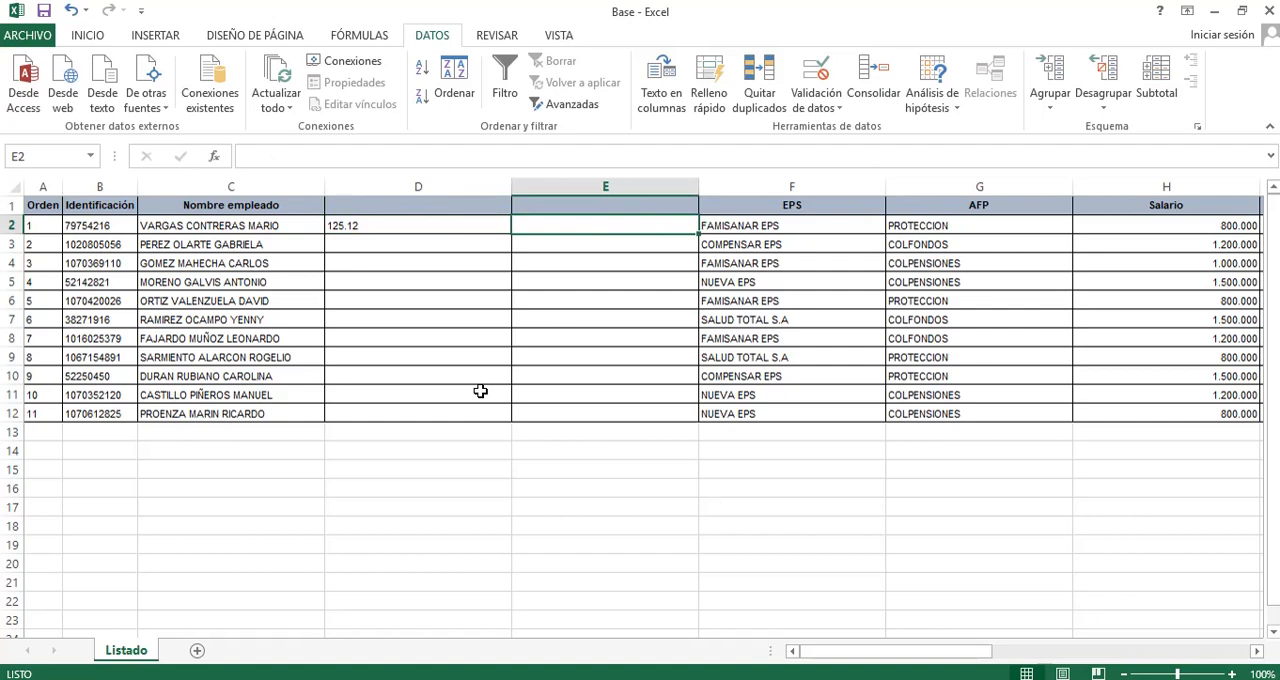
type("=reem")
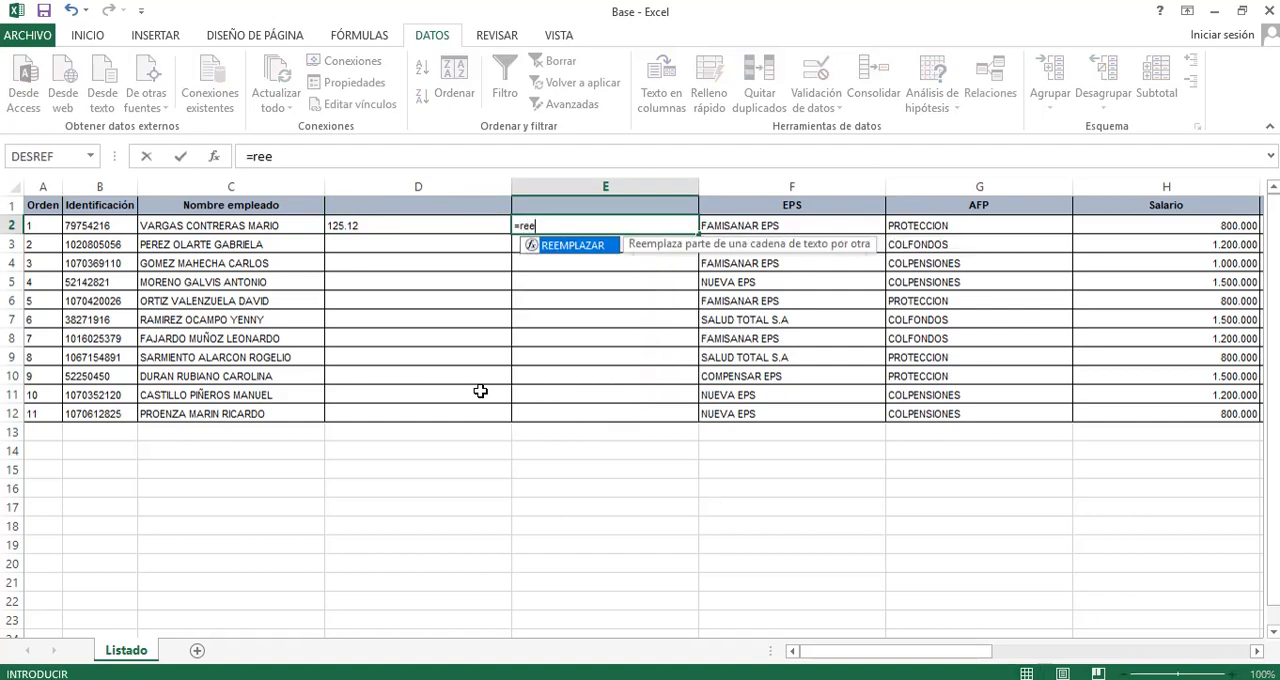
key("Tab")
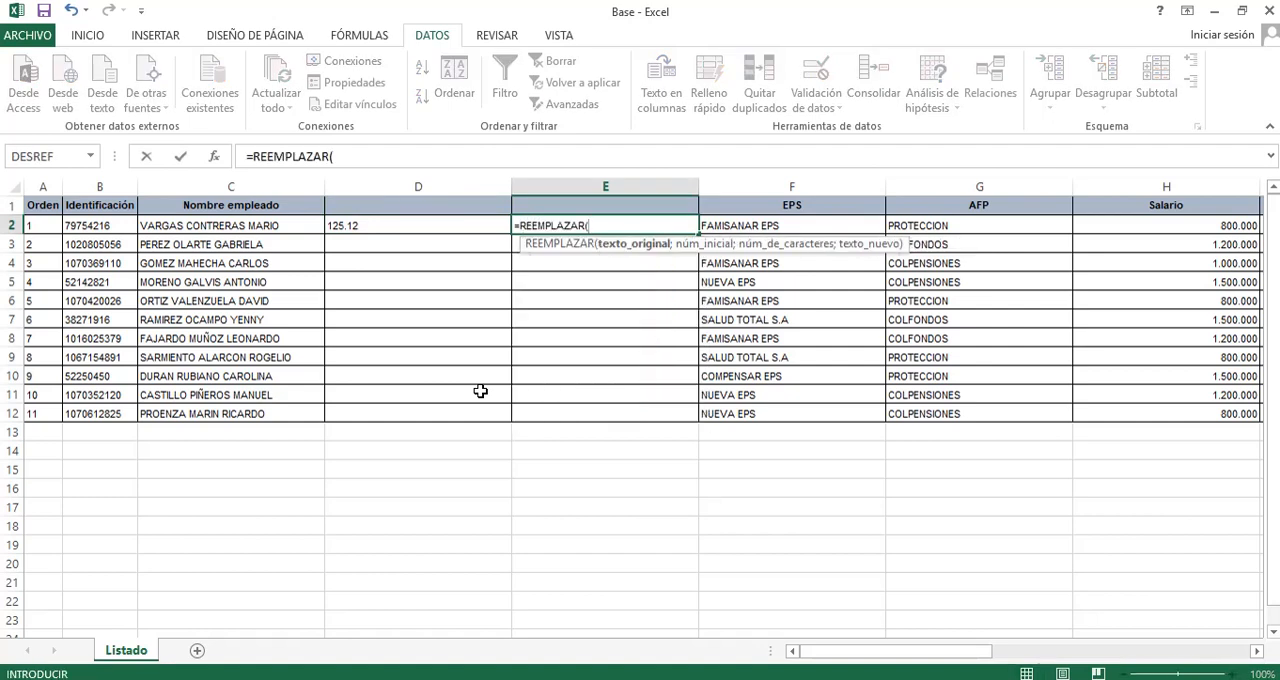
key("Left")
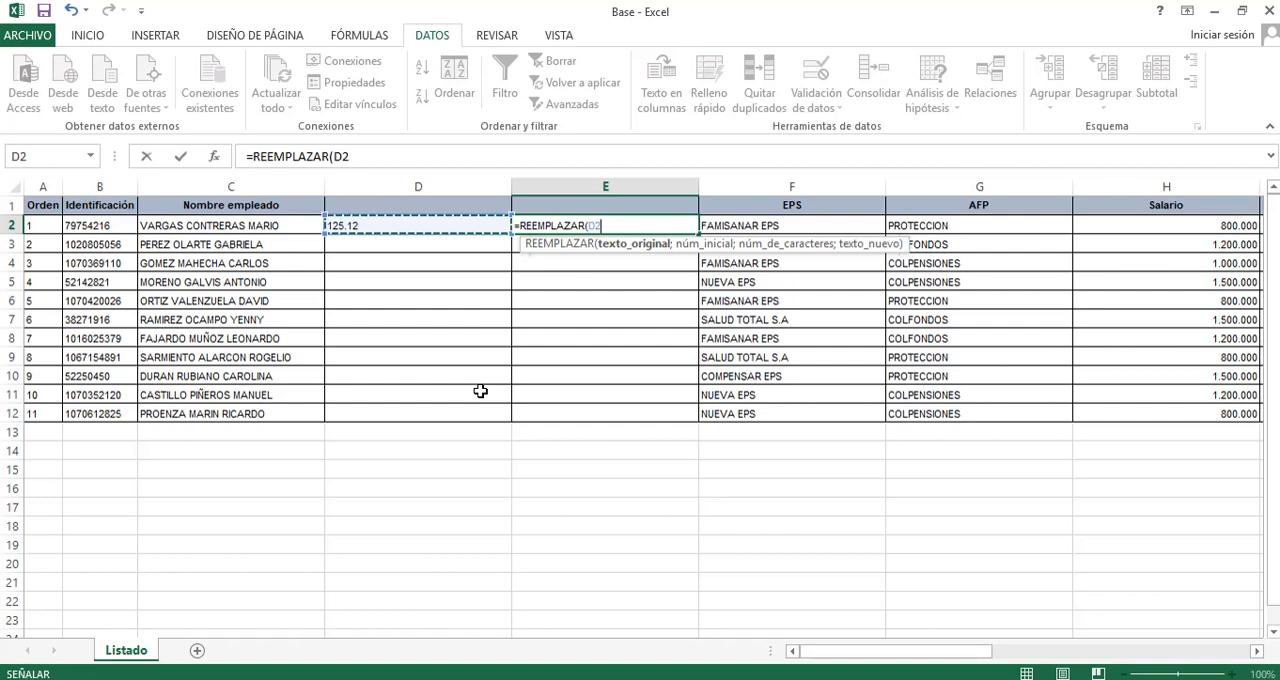
key("Escape")
Enter =SUSTITUIR(D2;".";",") in E2 to replace the point in the D2 value with a comma.
type("=sus")
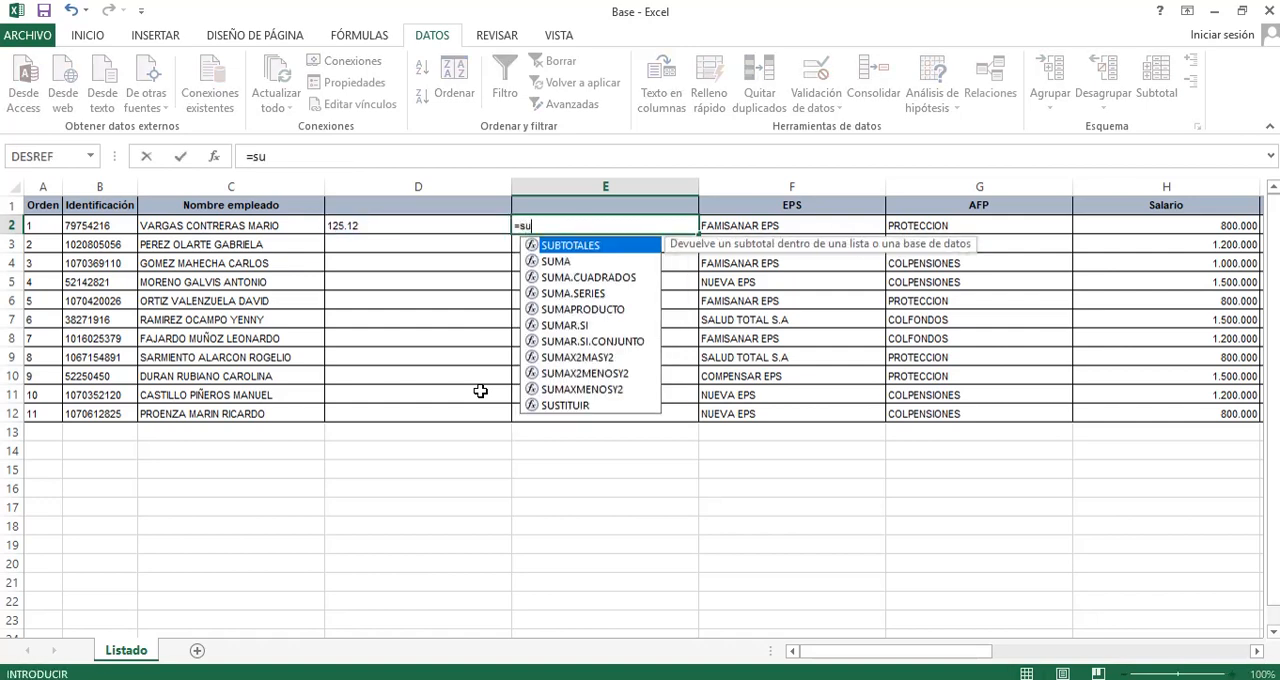
key("Escape")
key("BackSpace")
key("BackSpace")
key("BackSpace")
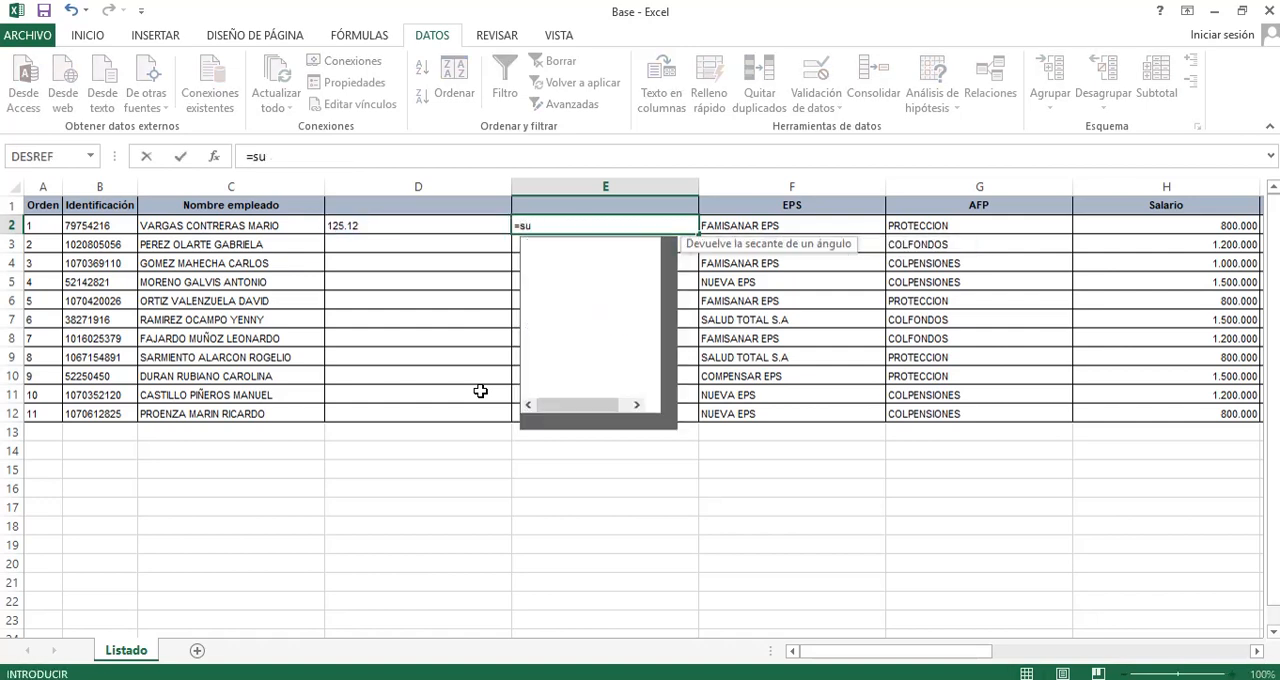
type("SUS")
key("Tab")
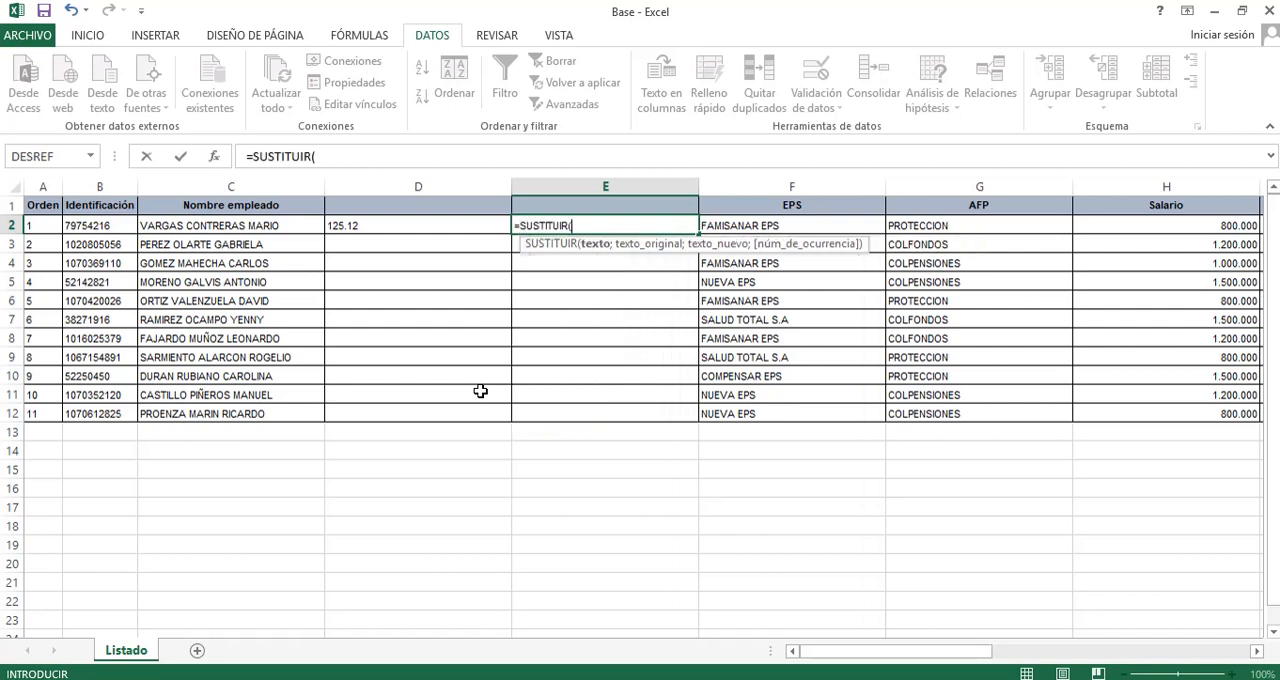
key("Left")
type(";")
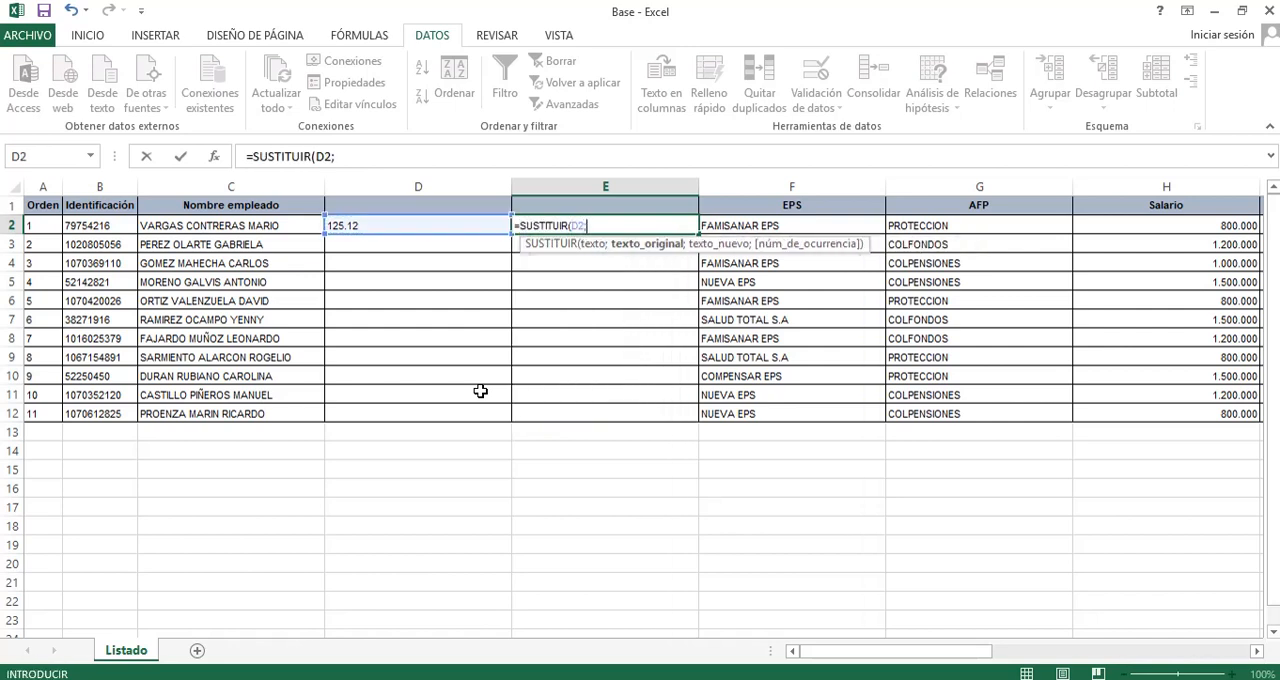
type("\".\";\"")
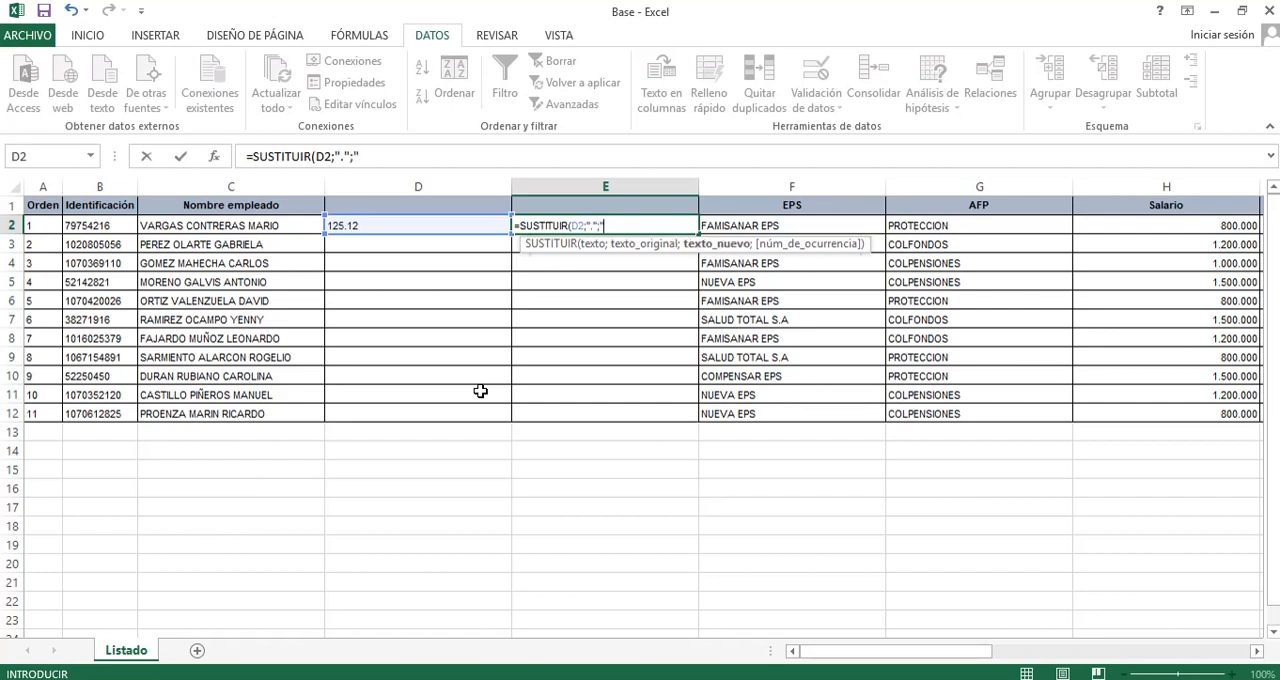
type(",\")")
key("Return")
key("Up")
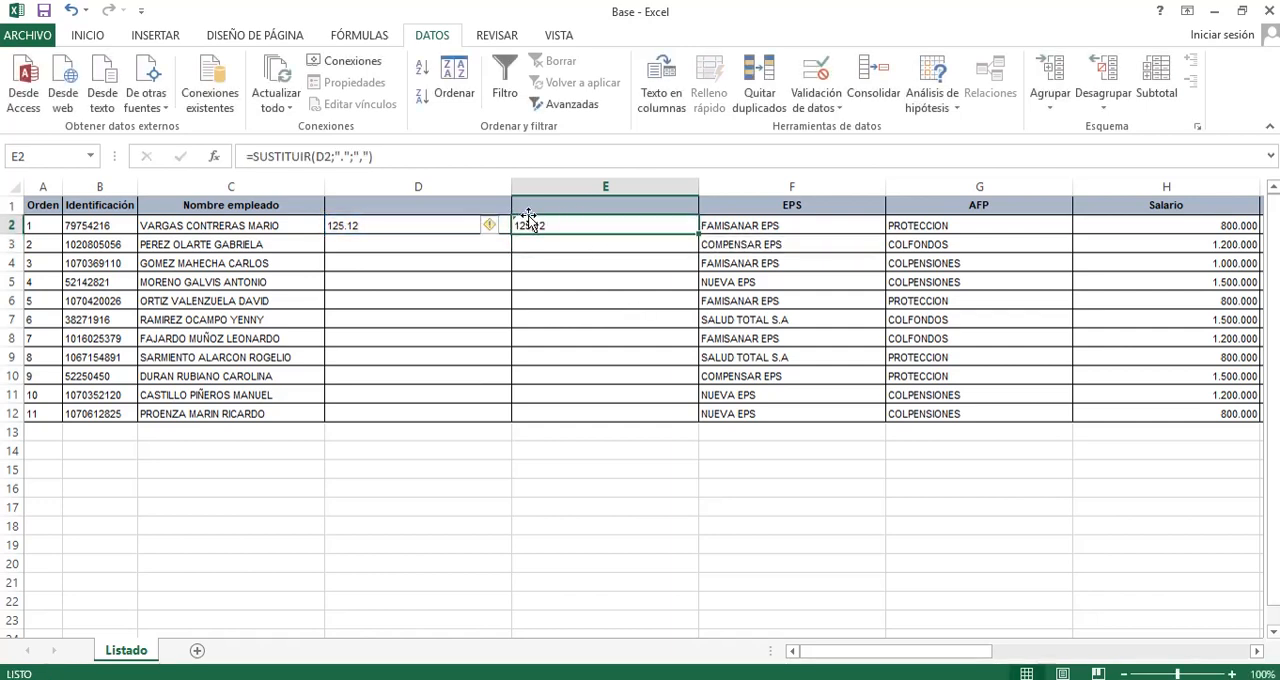
Wrap the E2 formula in VALOR so it reads =VALOR(SUSTITUIR(D2;".";",")), converting the result to a number.
left_click(250, 156)
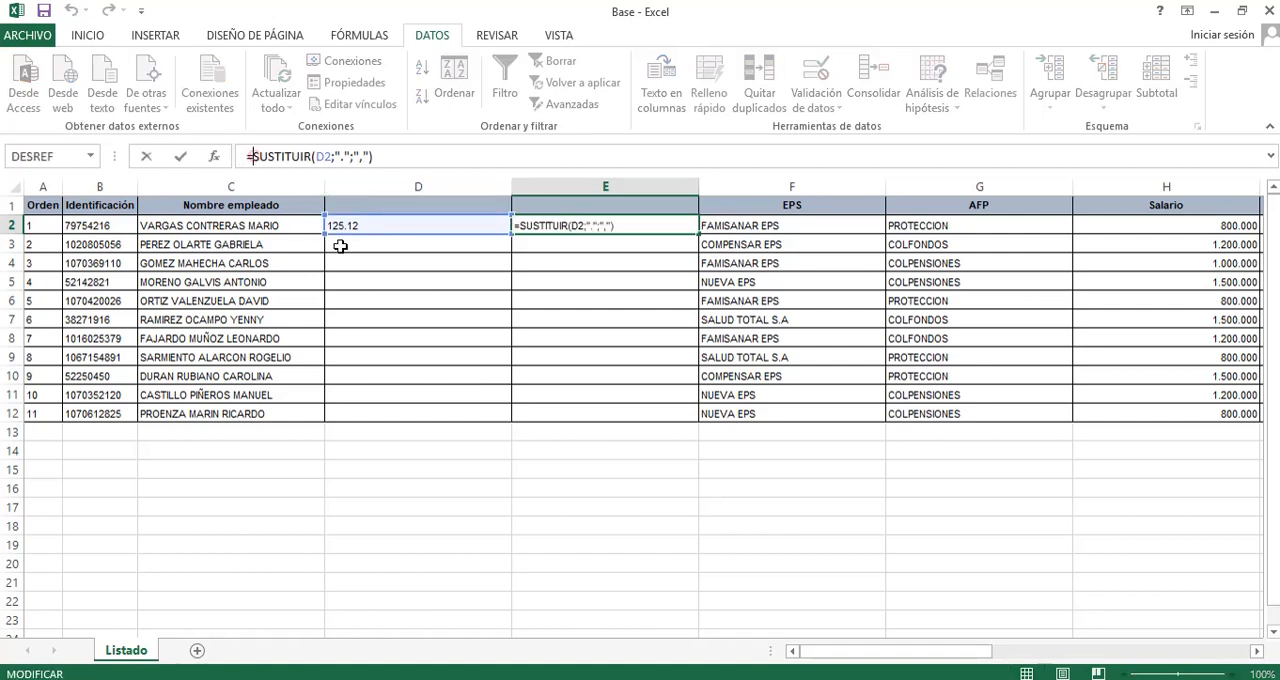
type("VALOR")
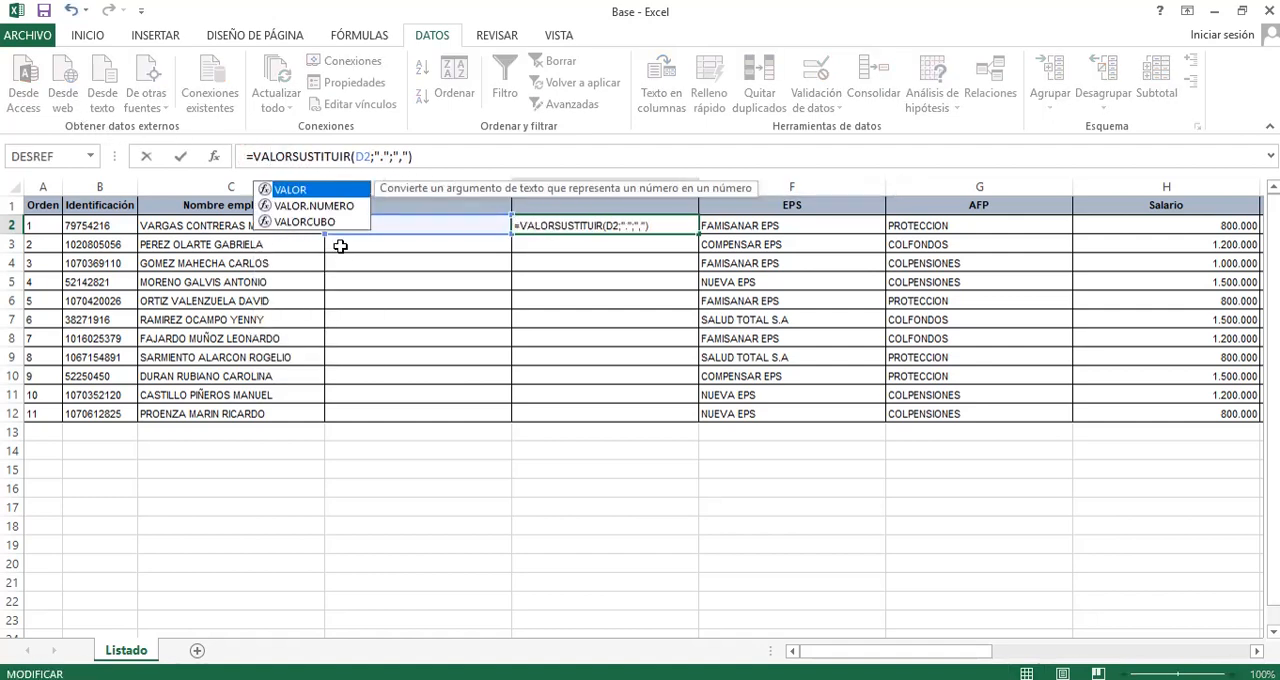
type("(")
key("End")
type(")")
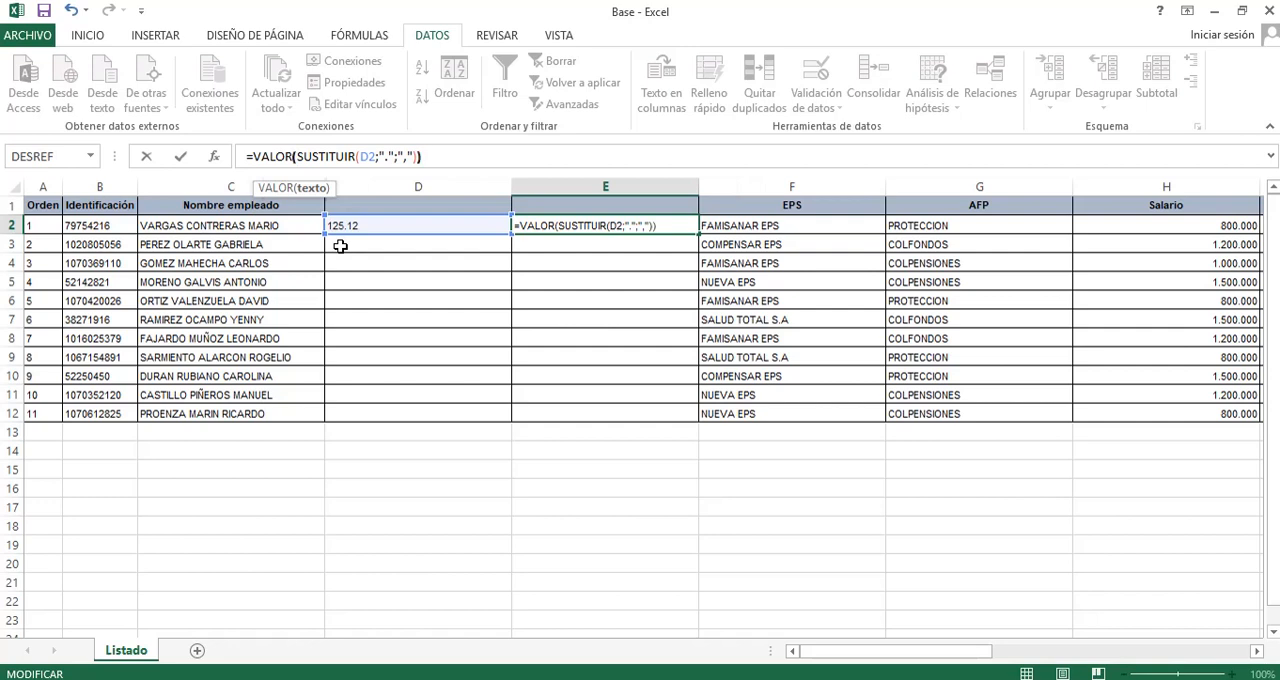
key("Return")
key("Up")
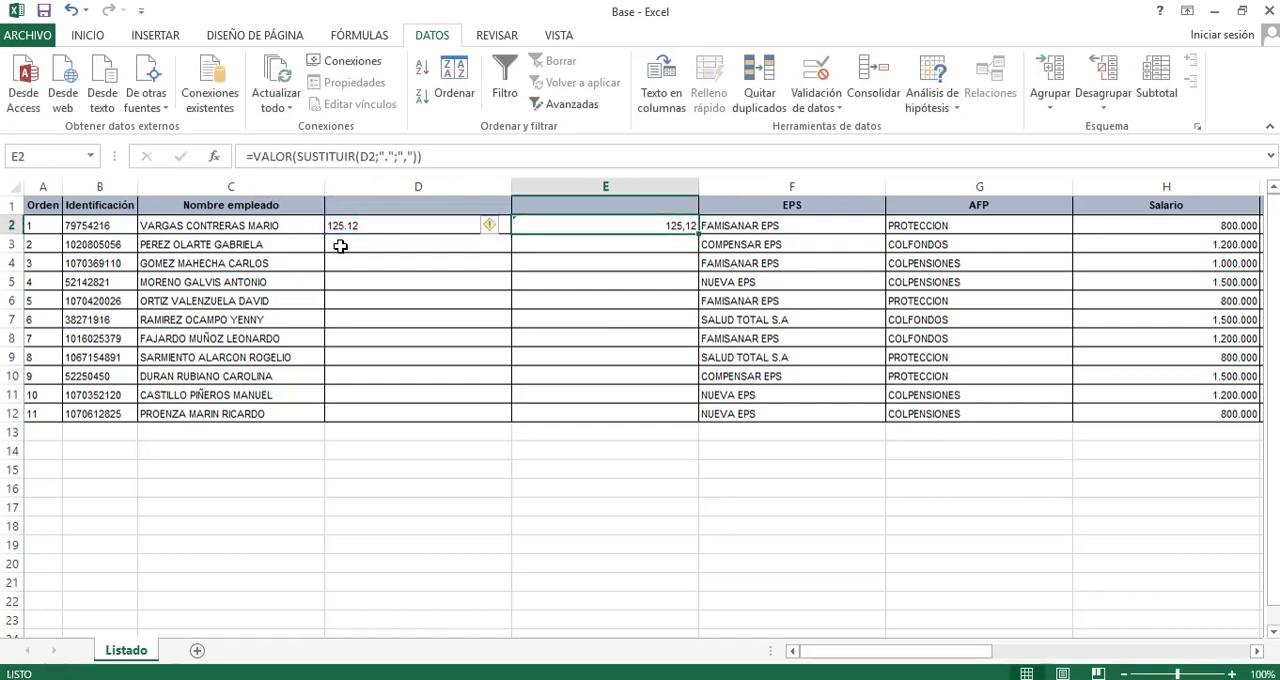
Enter =SUMA(E2:E12) in E13 to total the converted column.
key("Up")
key("Down")
key("Left")
key("Left")
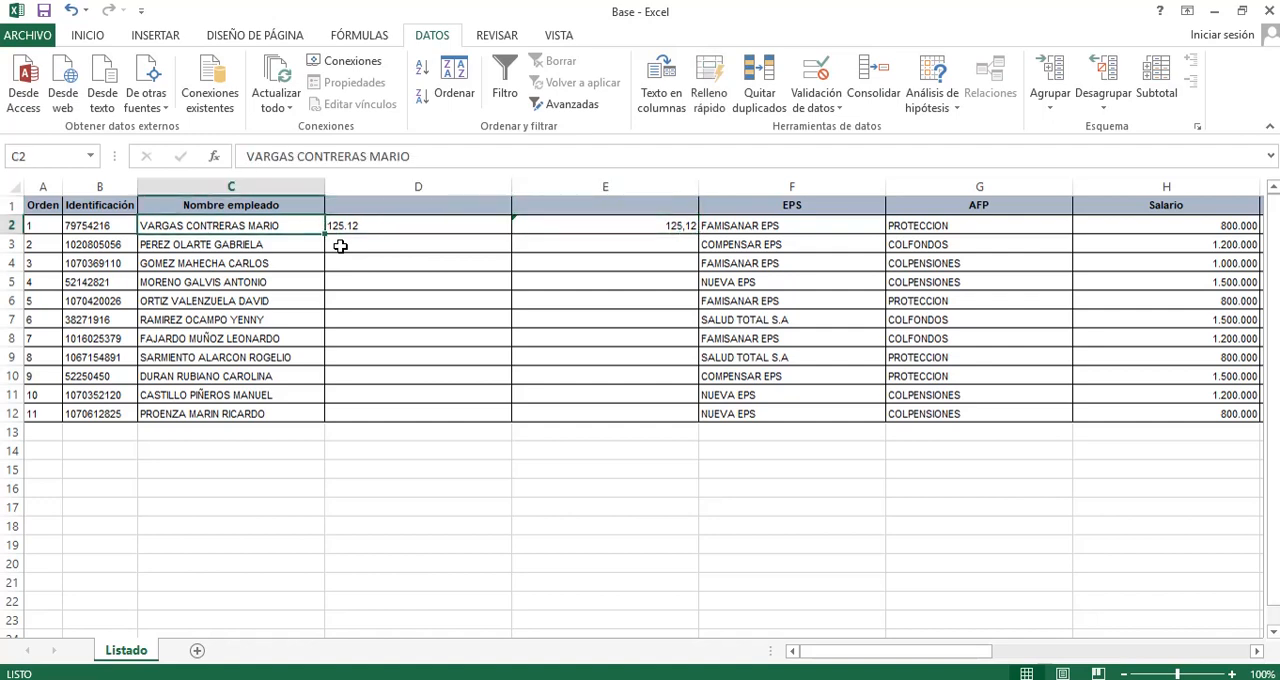
key("Right")
key("Right")
key("Down")
key("Down")
key("Down")
key("Down")
key("Down")
key("Down")
key("Down")
key("Down")
key("Down")
key("Down")
key("Down")
key("Down")
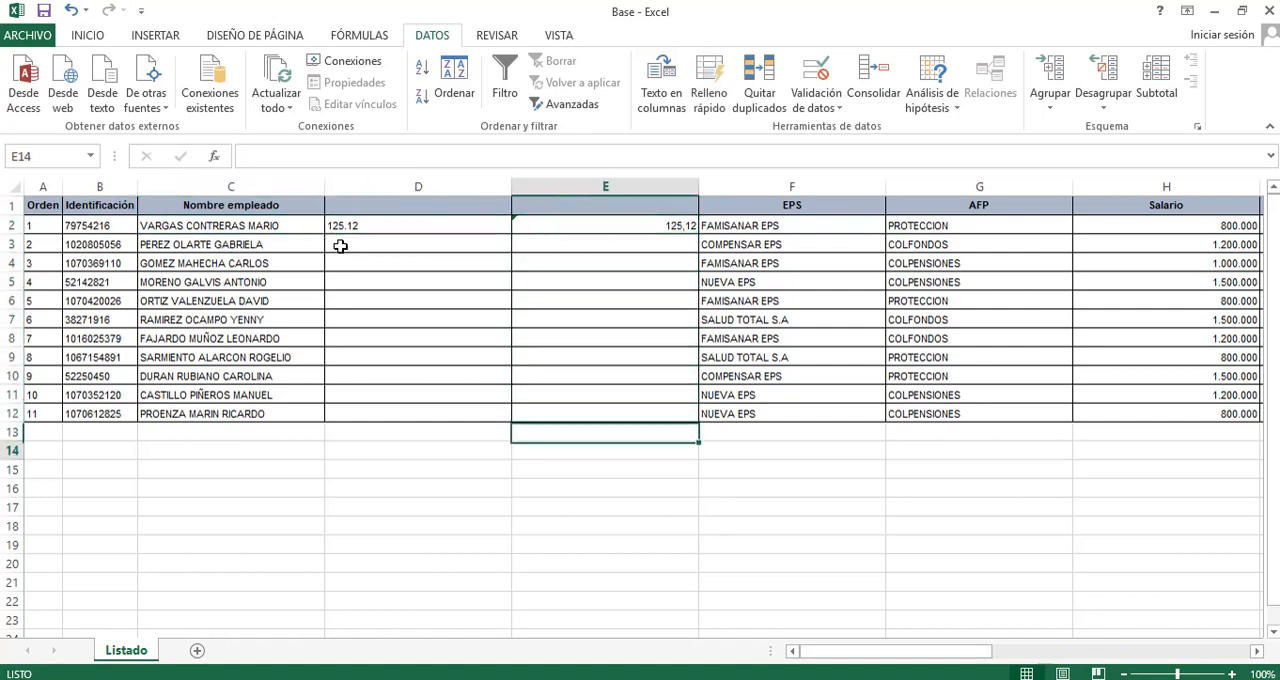
key("Up")
type("=SUMA(")
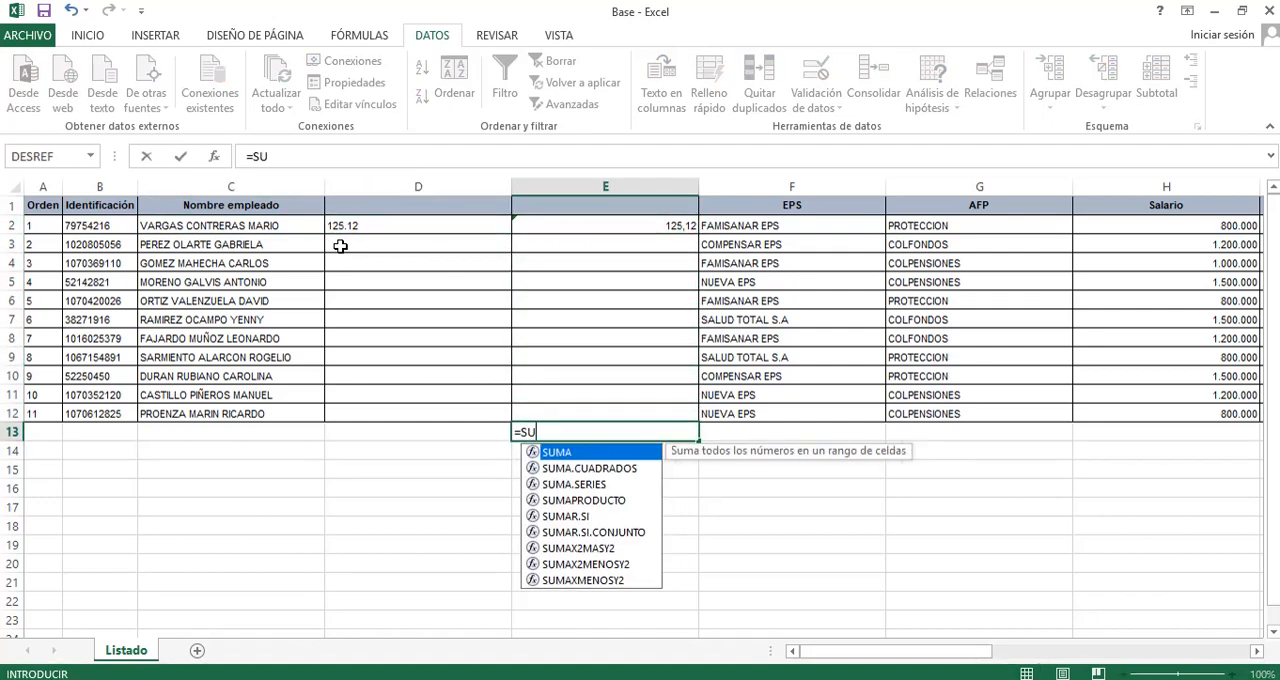
key("Up")
key("shift+Up")
key("shift+Up")
key("shift+Up")
key("shift+Up")
key("shift+Up")
key("shift+Up")
key("shift+Up")
key("shift+Up")
key("shift+Up")
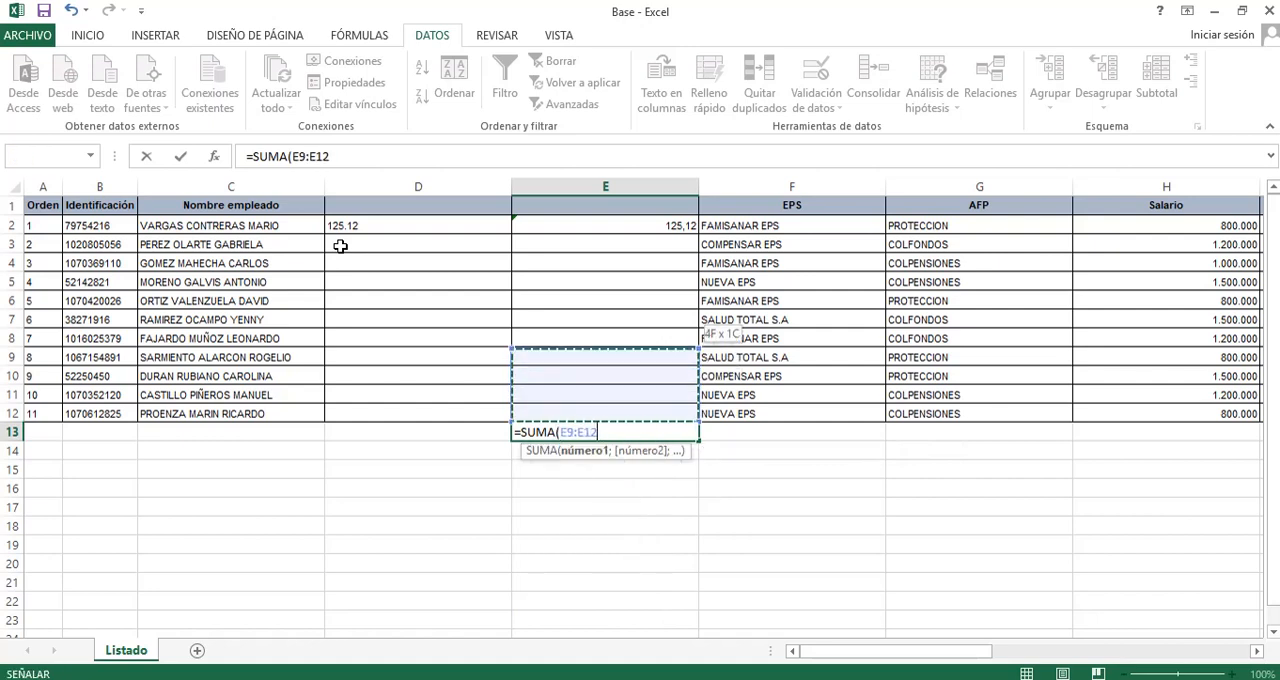
key("shift+Up")
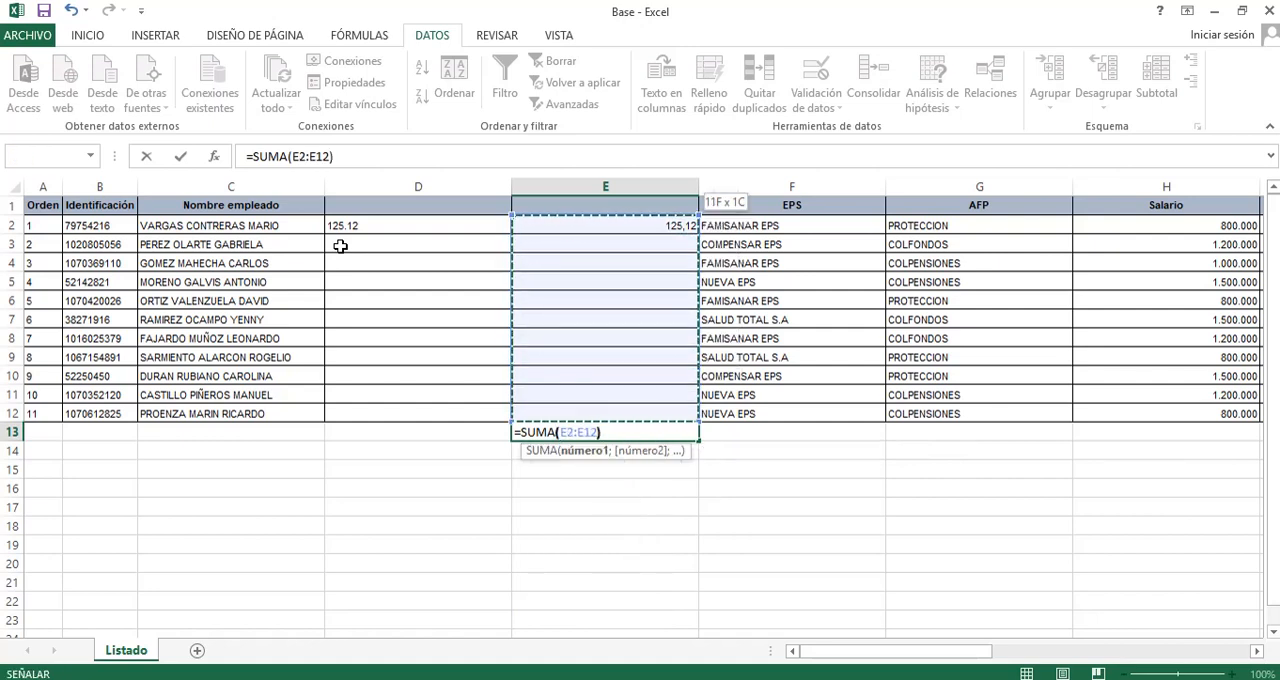
key("Return")
Copy the E13 sum formula into D13 to total column D.
key("Up")
key("ctrl+c")
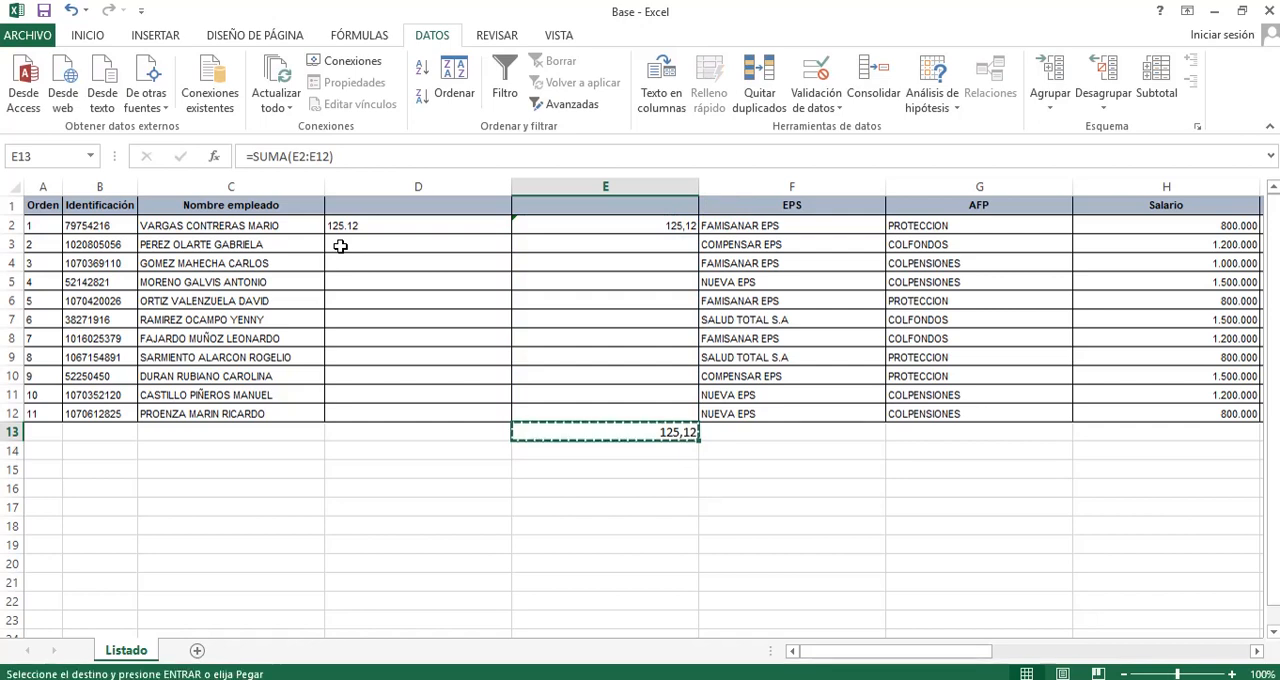
key("Left")
key("ctrl+v")
key("Escape")
Compare the text value in D2 and its column total with the converted value and total in column E.
key("Up")
key("Up")
key("Up")
key("Up")
key("Up")
key("Up")
key("Up")
key("Up")
key("Up")
key("Up")
key("Up")
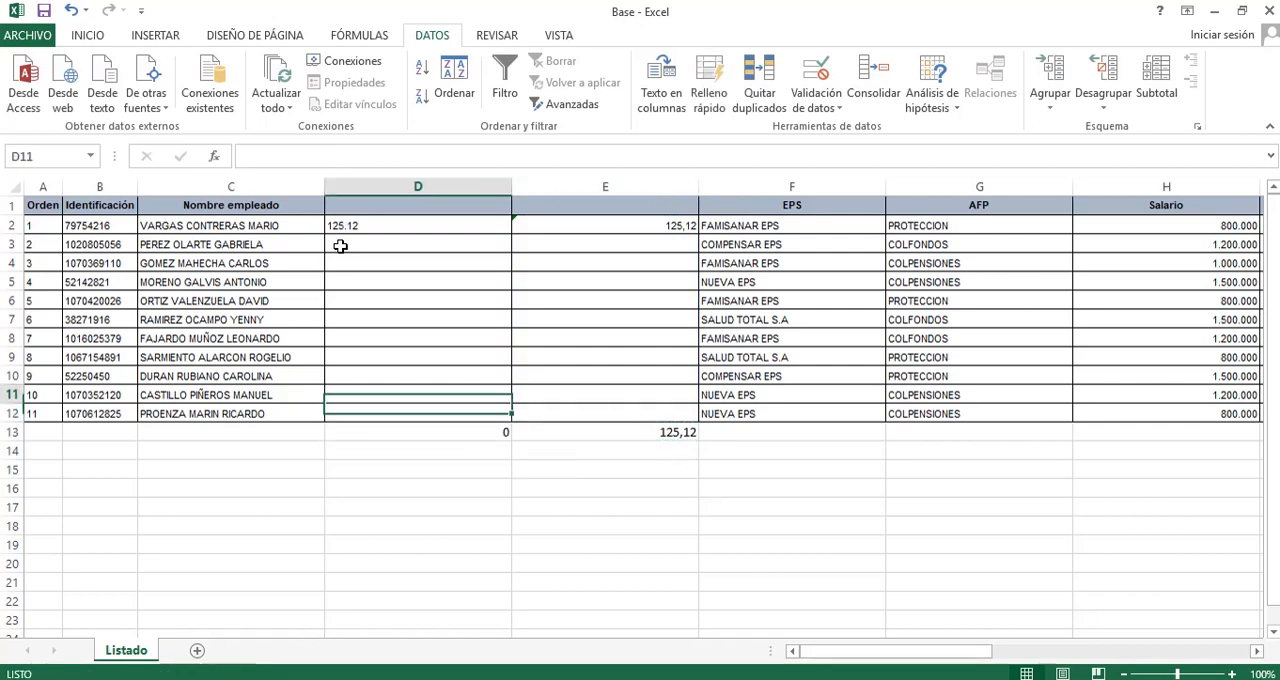
key("Down")
key("Down")
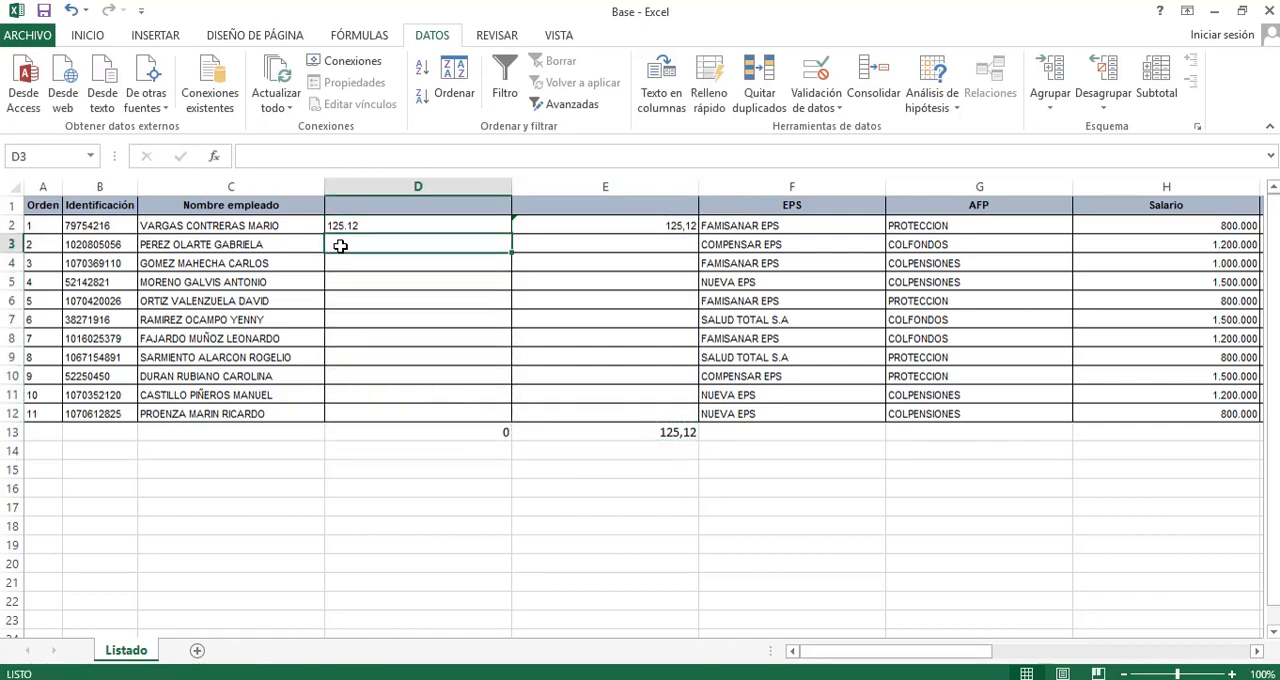
key("Up")
key("Up")
key("Right")
key("Right")
key("Left")
key("Down")
key("Down")
key("Down")
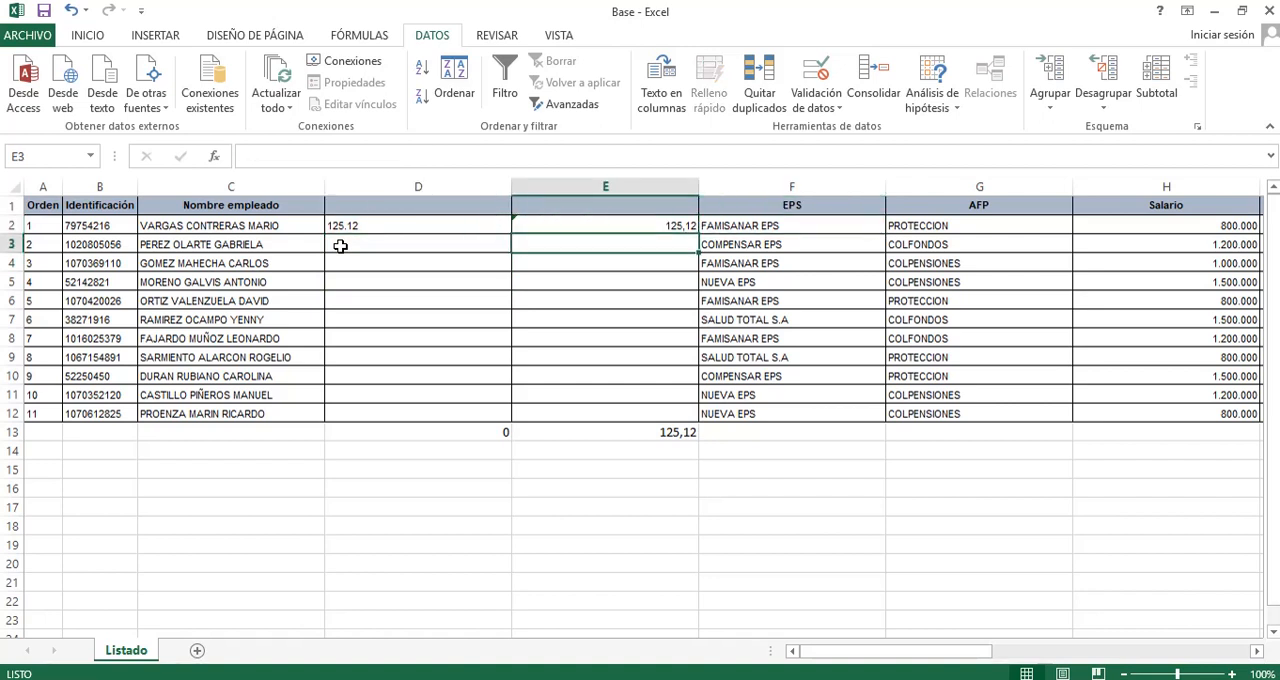
key("Up")
key("Up")
key("Up")
key("Down")
key("Down")
key("Down")
key("Down")
key("Down")
key("Down")
key("Down")
key("Down")
key("Down")
key("Down")
key("Down")
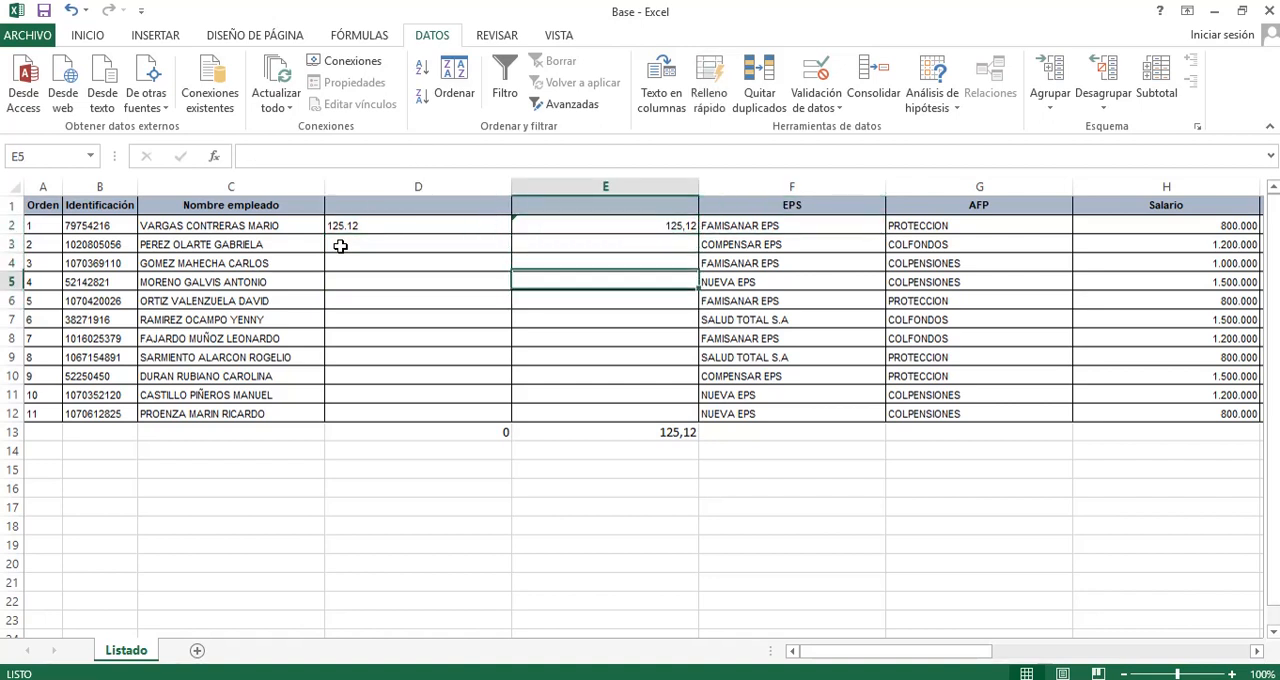
key("Left")
key("Left")
key("Up")
key("Up")
key("Up")
key("Up")
key("Up")
key("Up")
key("Up")
key("Up")
key("Up")
key("Up")
key("Up")
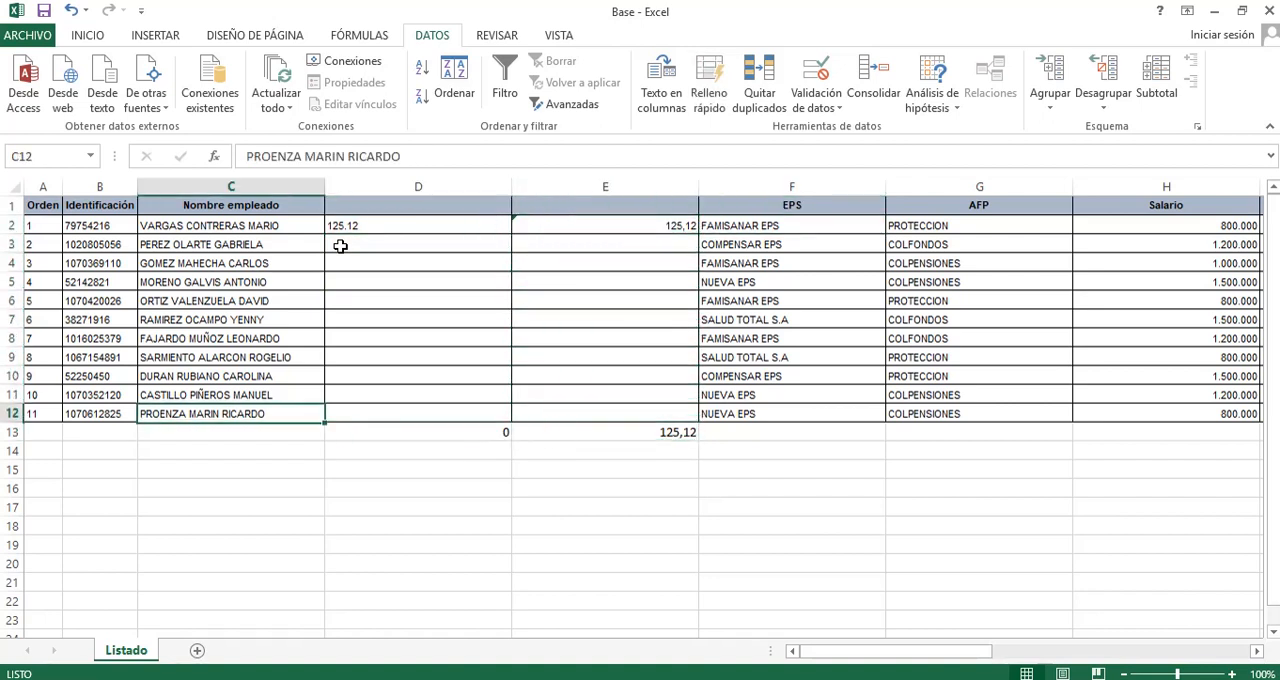
Copy the D2 value 125.12 into D3:D12.
key("Right")
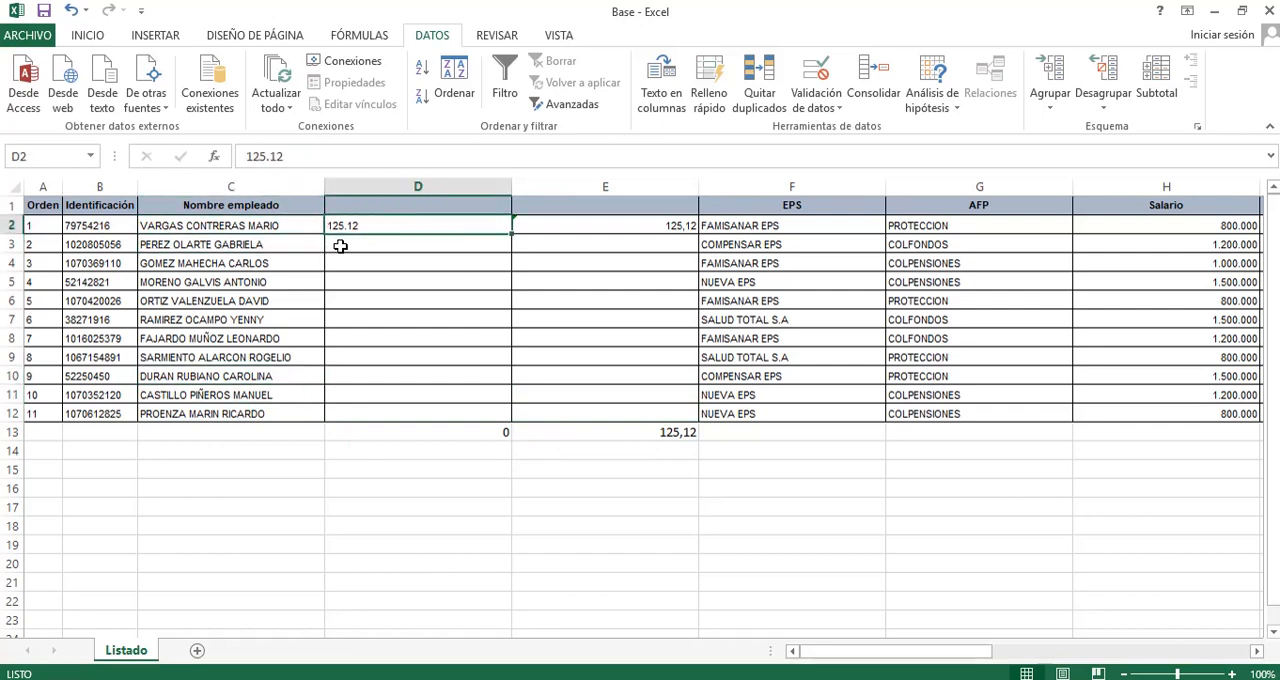
key("ctrl+c")
key("Down")
key("shift+Down")
key("shift+Down")
key("shift+Down")
key("shift+Down")
key("shift+Down")
key("shift+Down")
key("shift+Down")
key("shift+Down")
key("shift+Down")
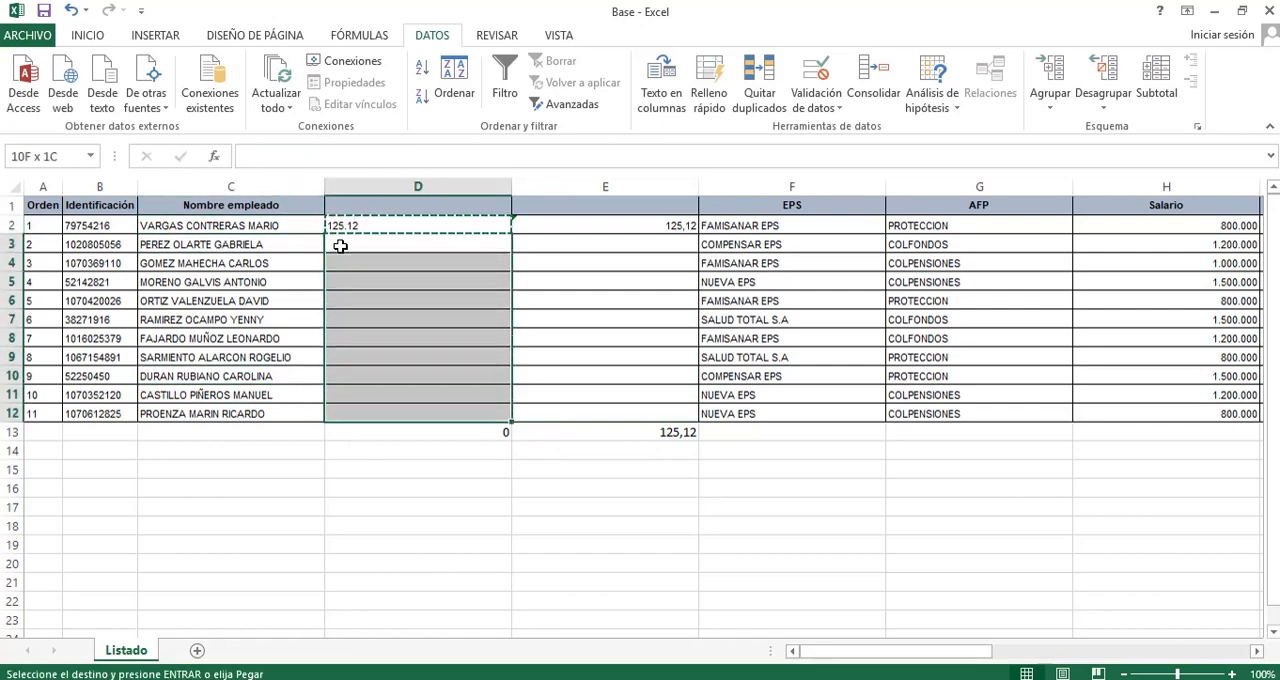
key("ctrl+v")
key("Up")
key("Escape")
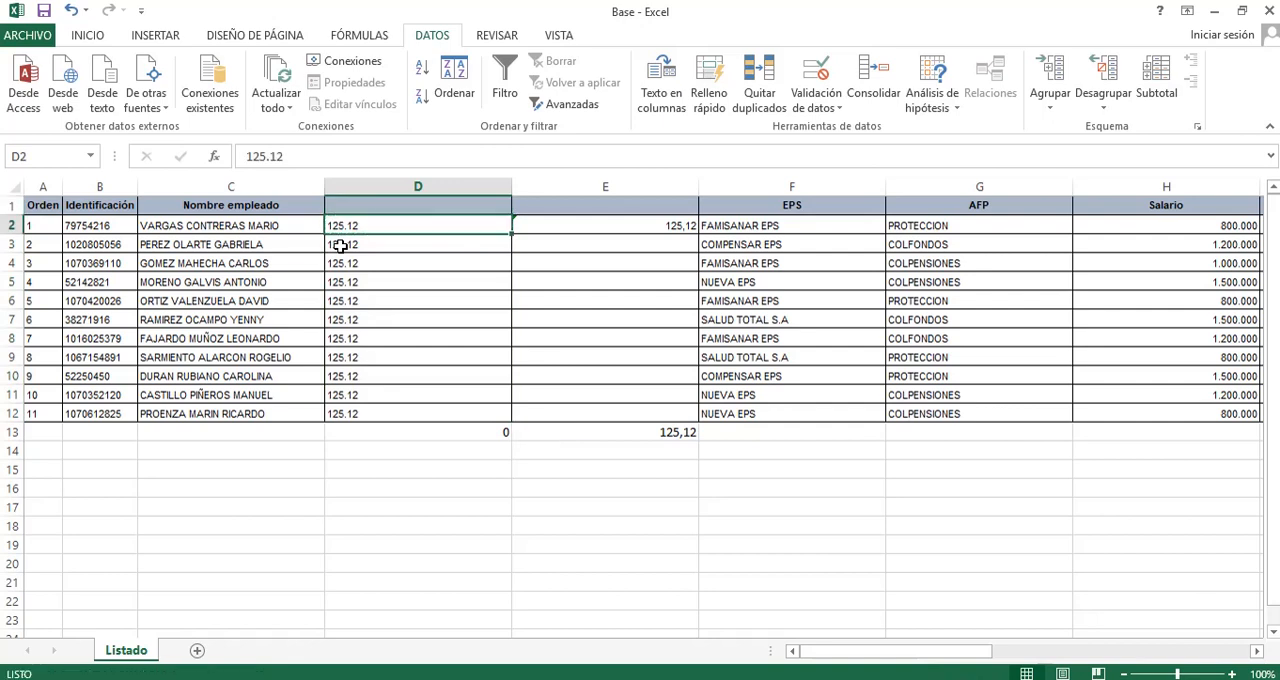
Replace every point with a comma in D2:D12 using Find and Replace, then close the dialog.
key("Right")
key("Left")
key("shift+Down")
key("shift+Down")
key("shift+Down")
key("shift+Down")
key("shift+Down")
key("shift+Down")
key("shift+Down")
key("shift+Down")
key("shift+Down")
key("shift+Down")
key("shift+Down")
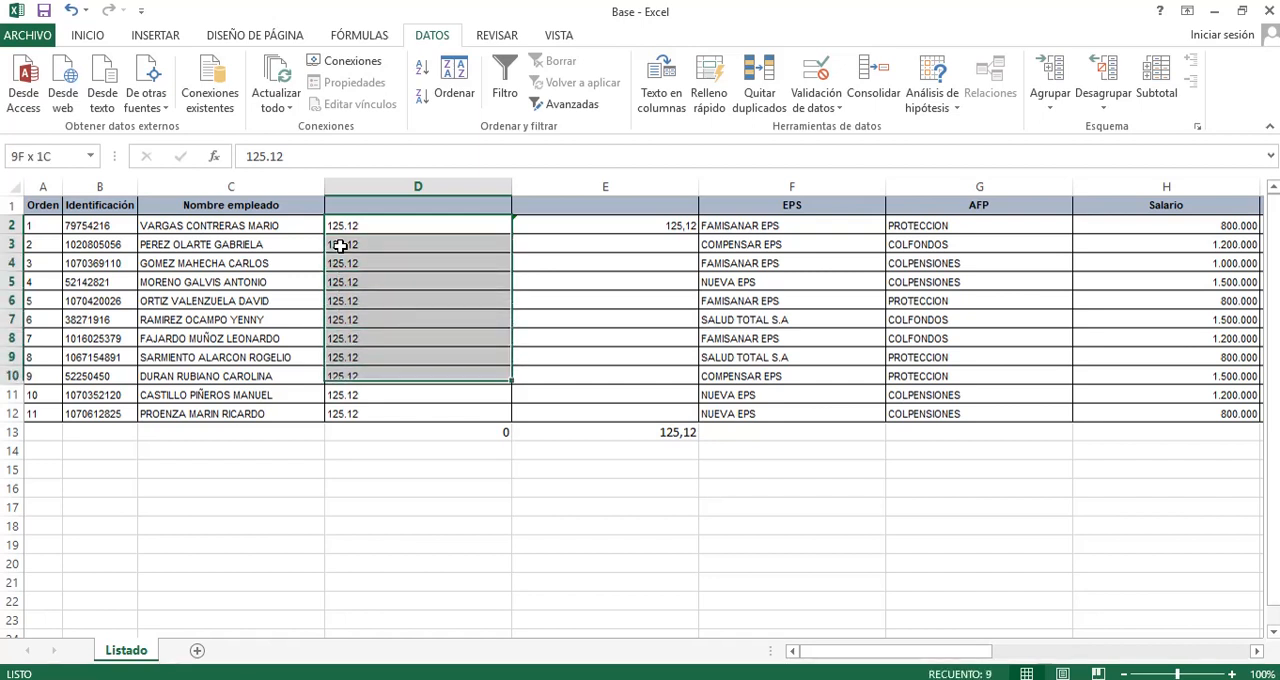
key("shift+Up")
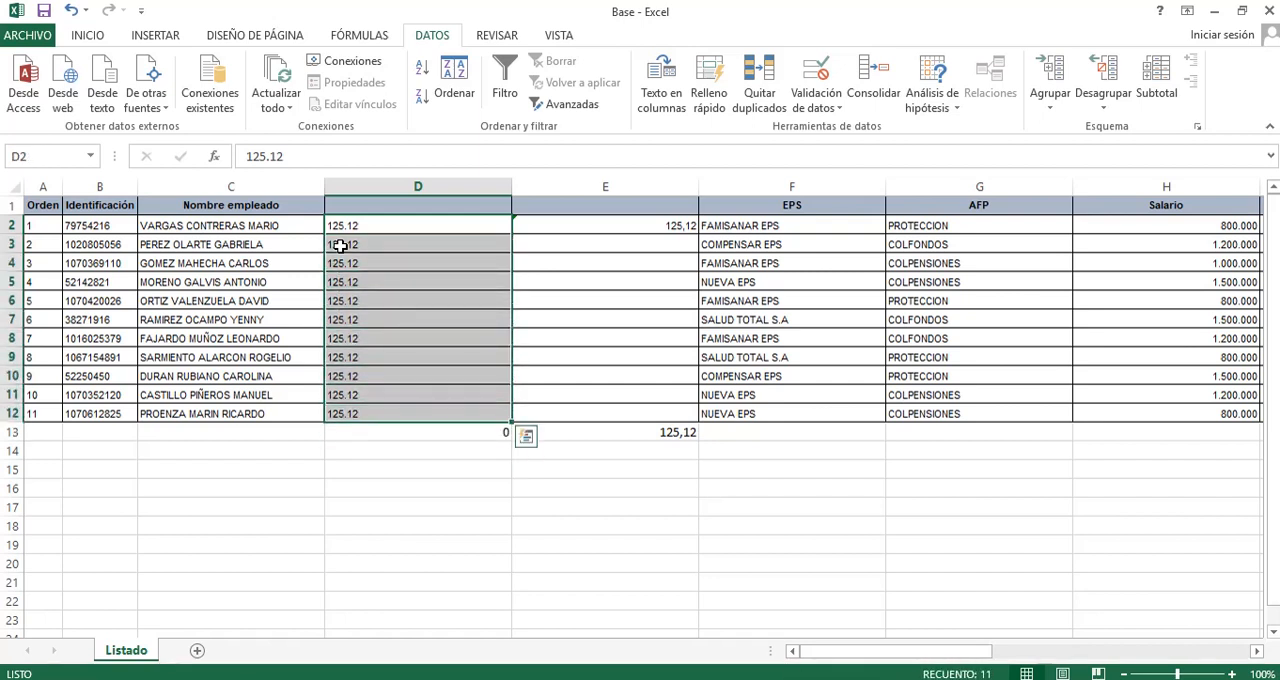
key("ctrl+b")
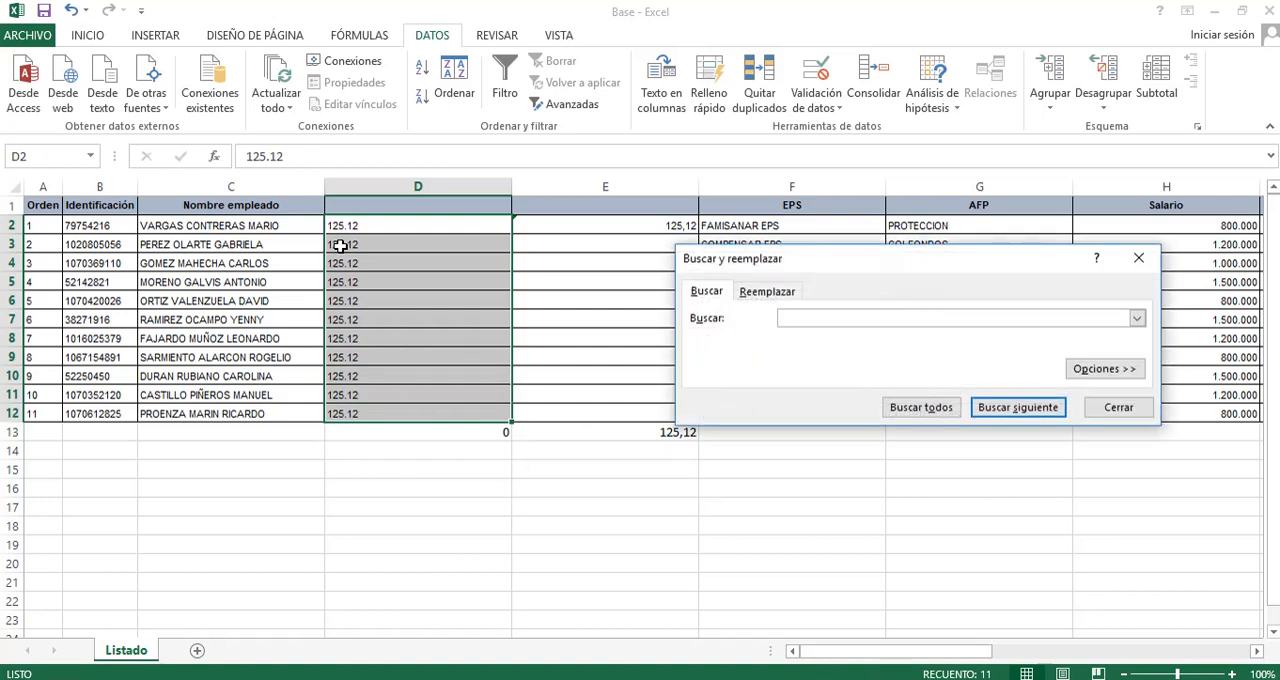
left_click(748, 289)
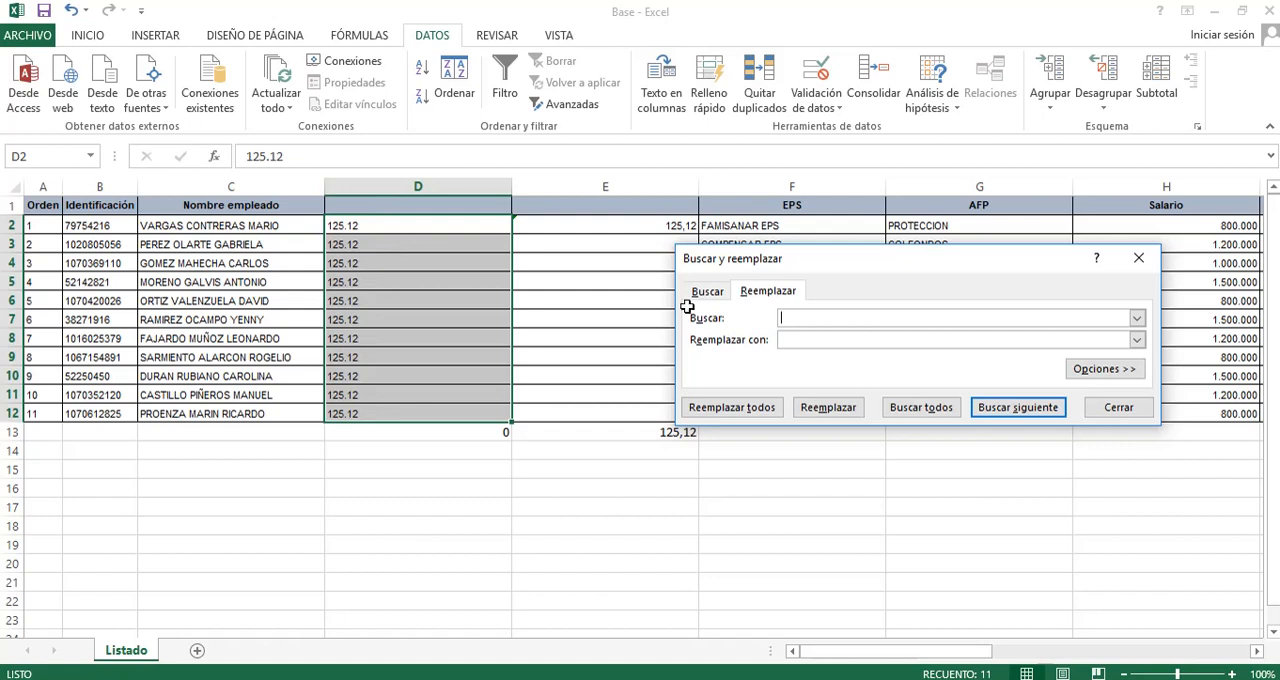
type(".")
left_click(811, 339)
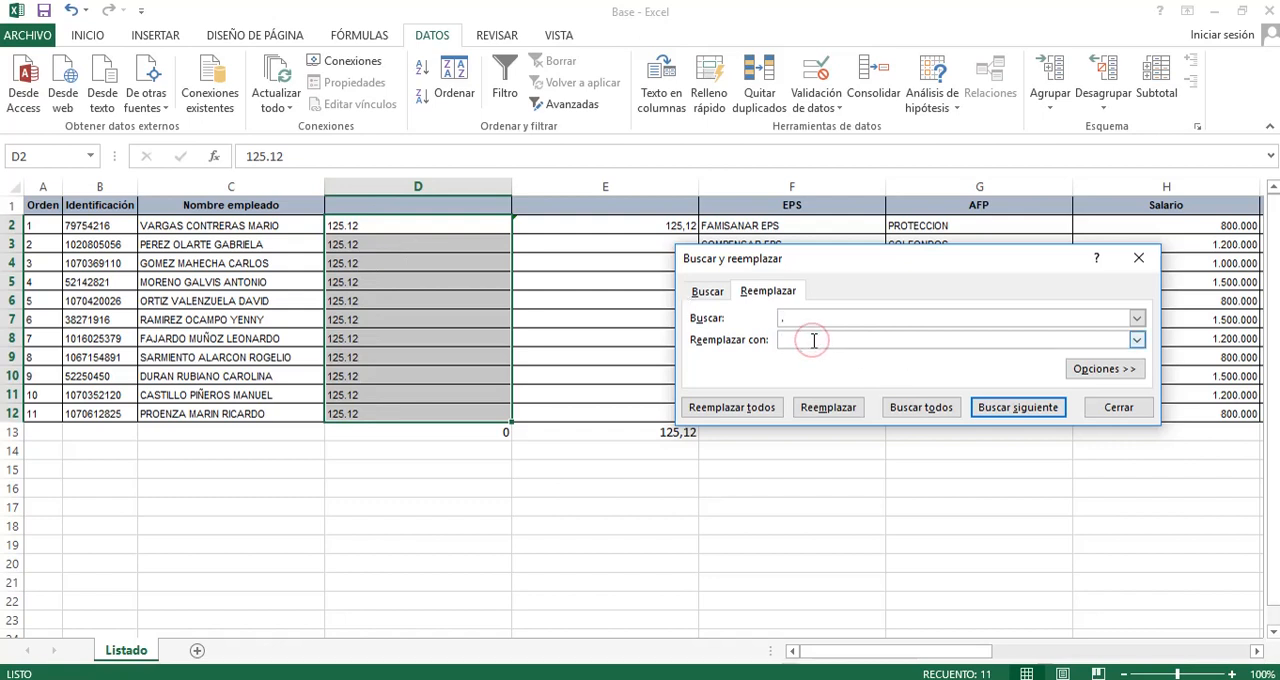
type(",")
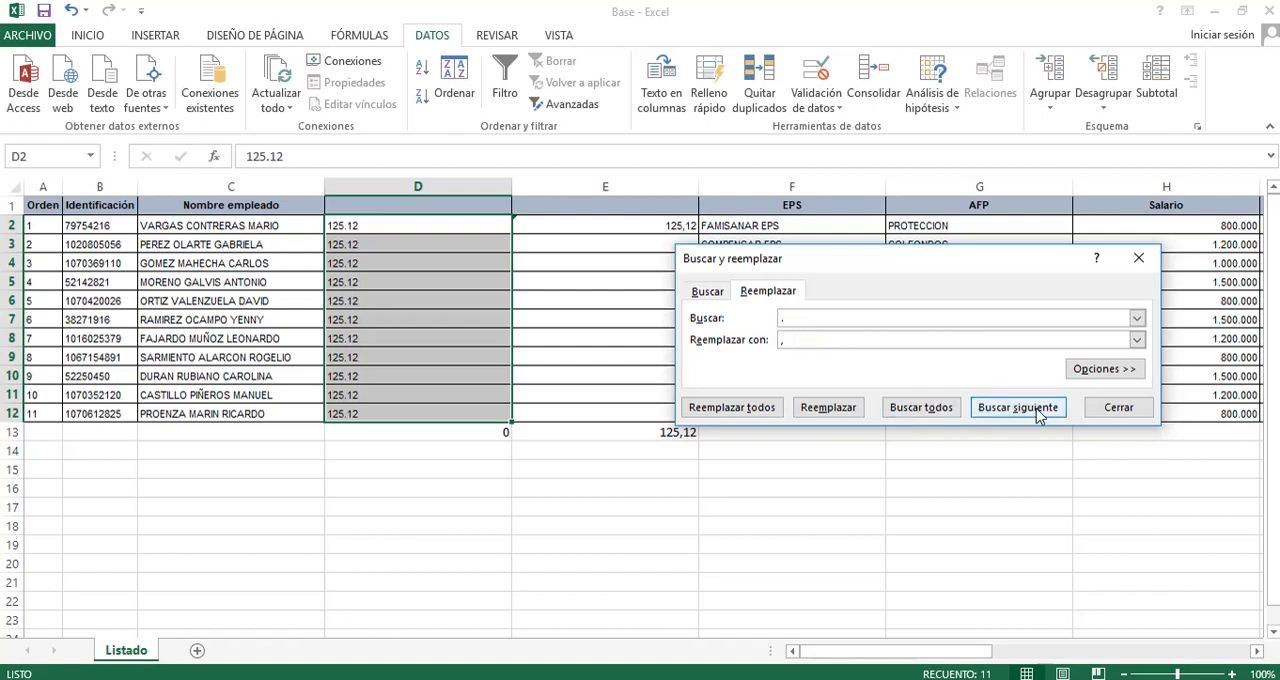
left_click(762, 407)
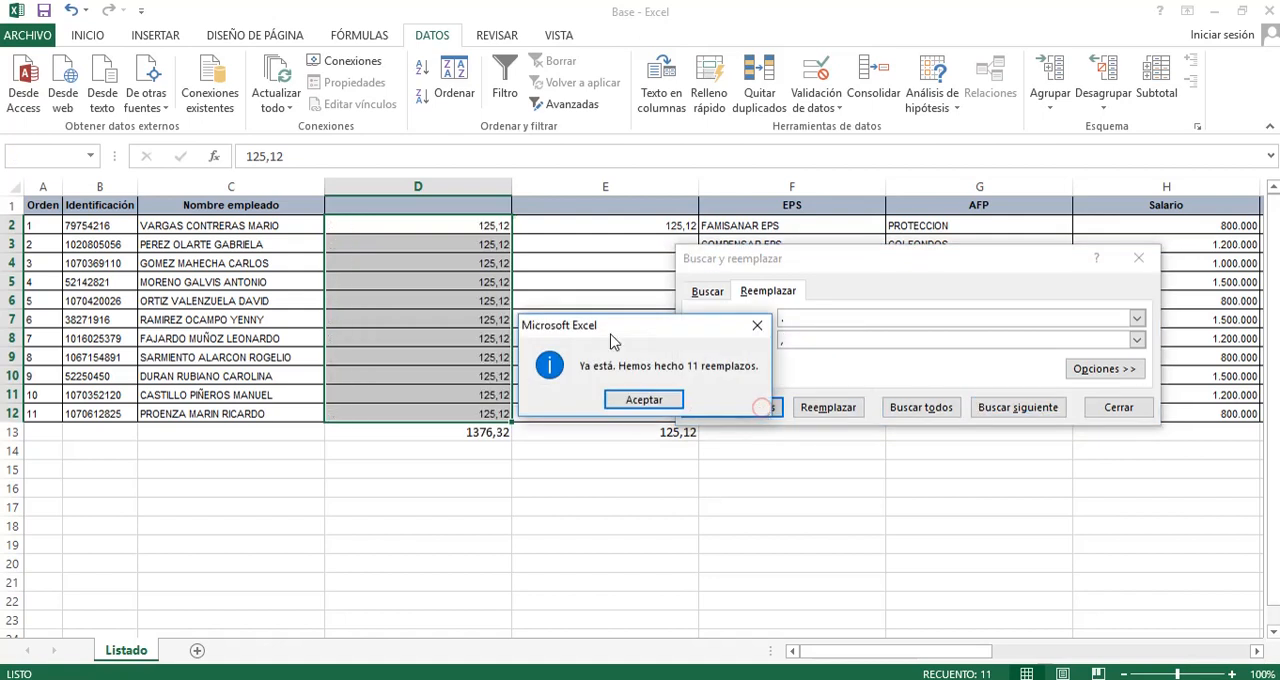
left_click(652, 399)
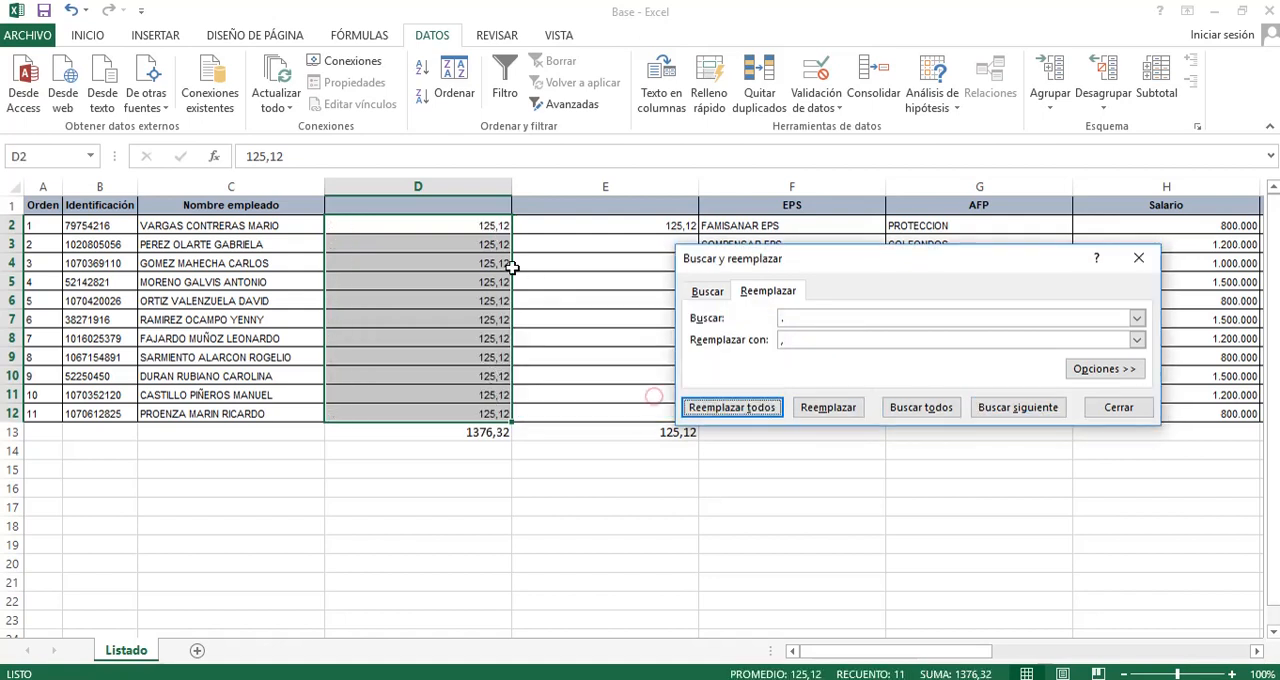
left_click(500, 264)
left_click(1110, 410)
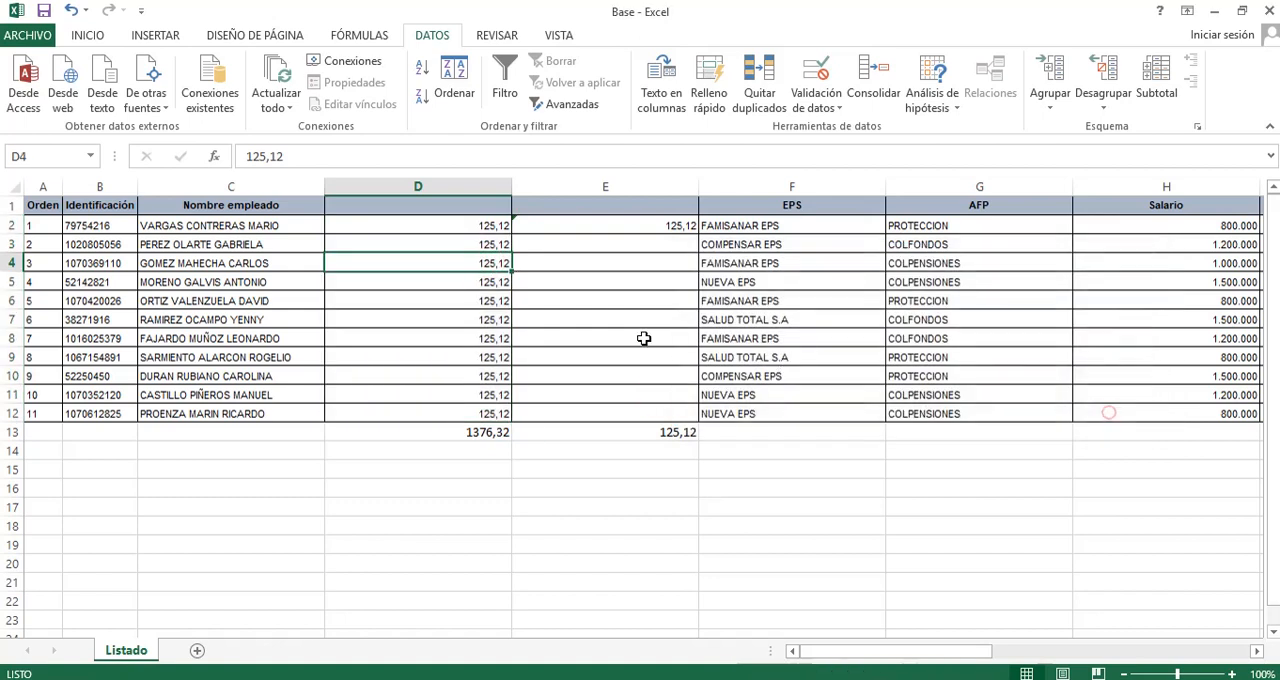
Fill the VALOR and SUSTITUIR formula from E2 down through E12.
left_click(445, 291)
left_click_drag(477, 231, 481, 404)
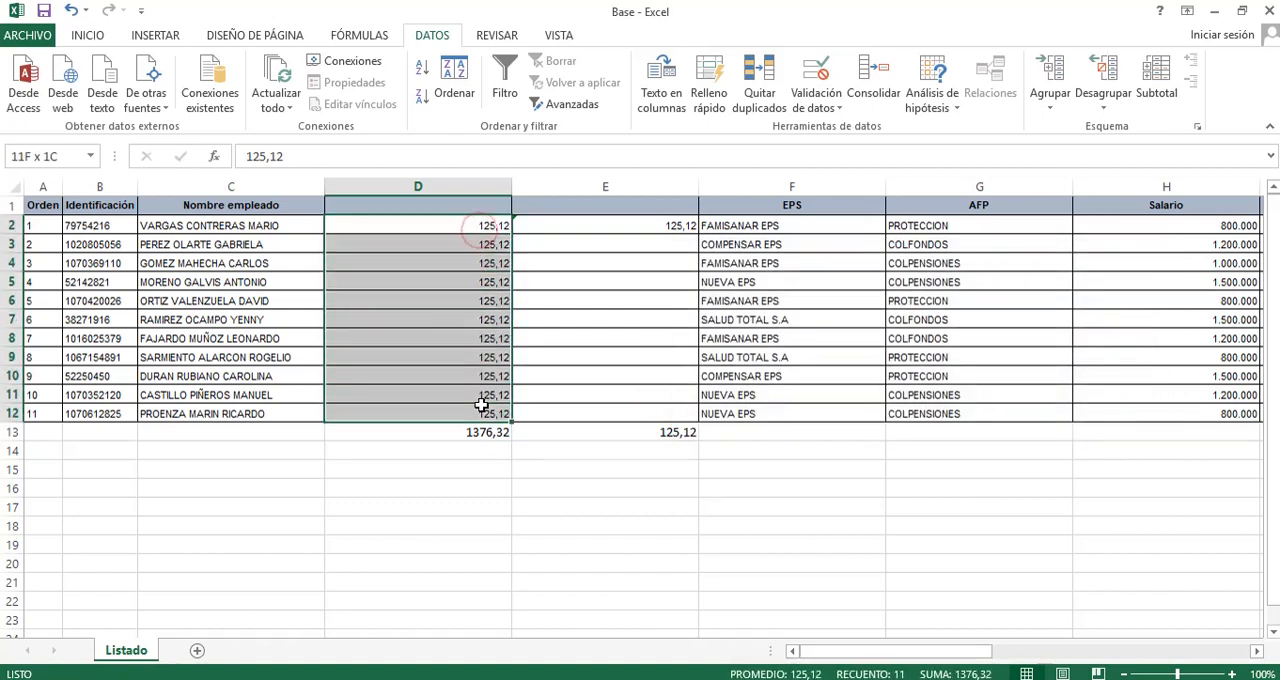
left_click(682, 225)
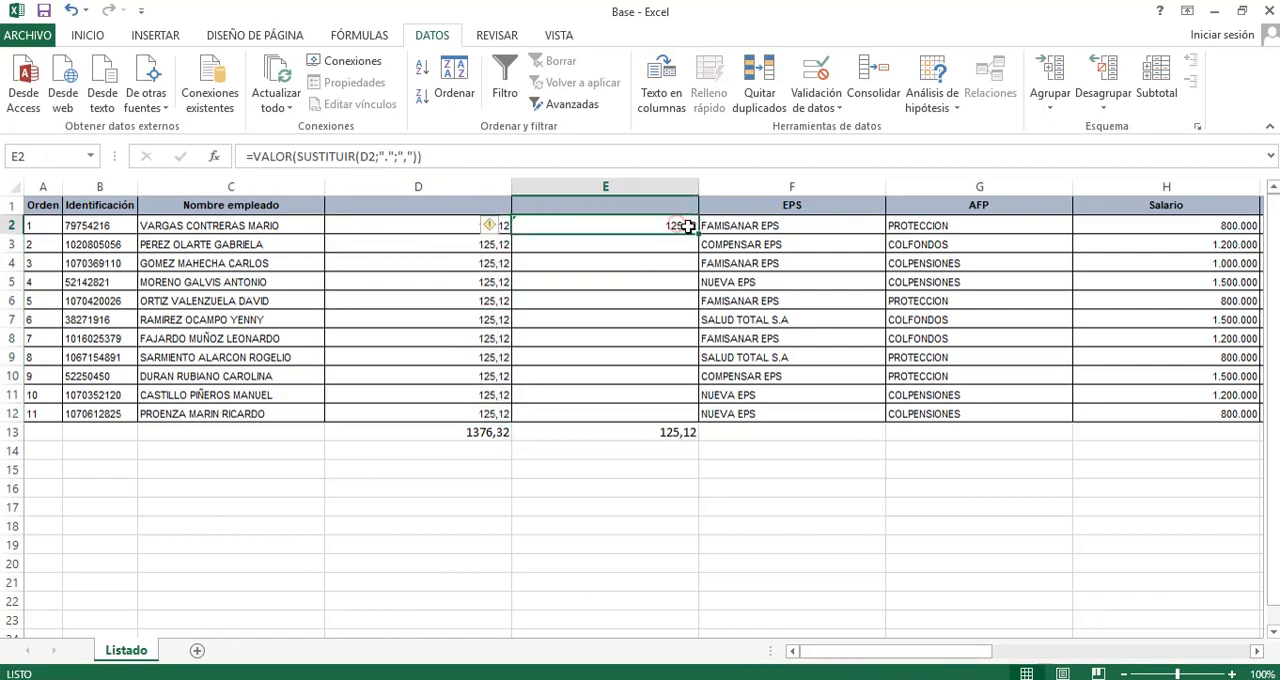
double_click(690, 228)
left_click(588, 302)
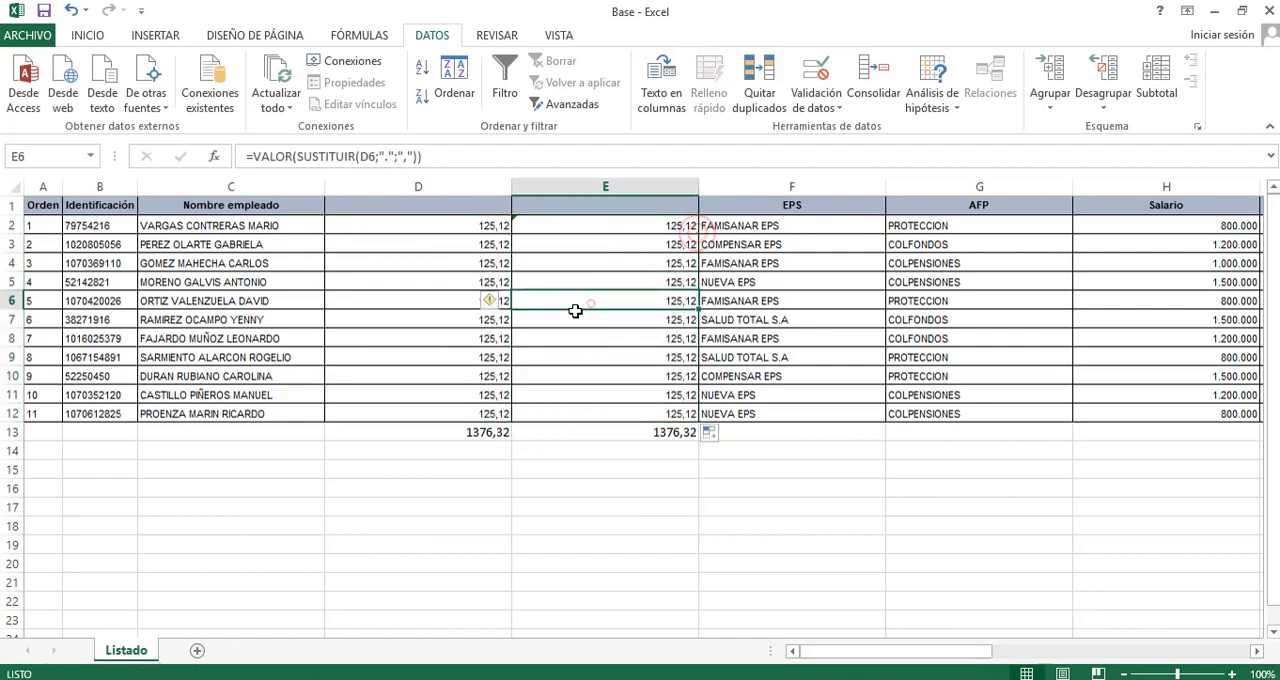
left_click(474, 225)
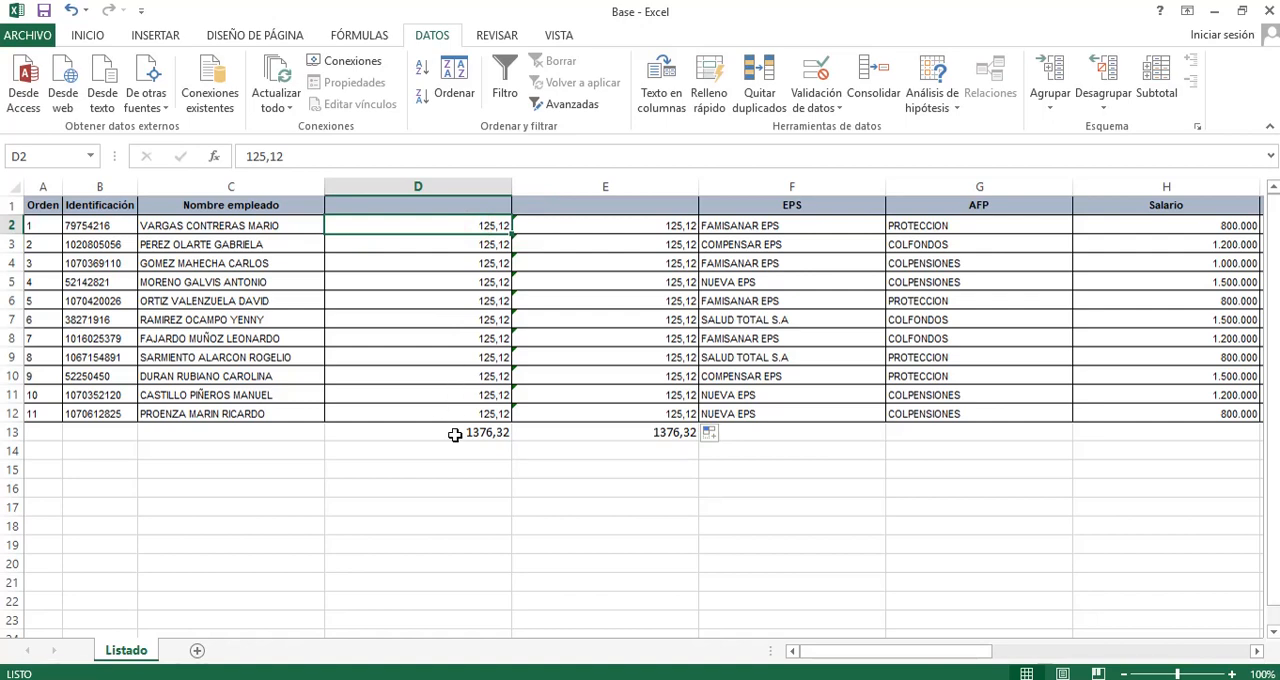
key("Right")
key("Down")
key("Down")
key("Up")
key("Up")
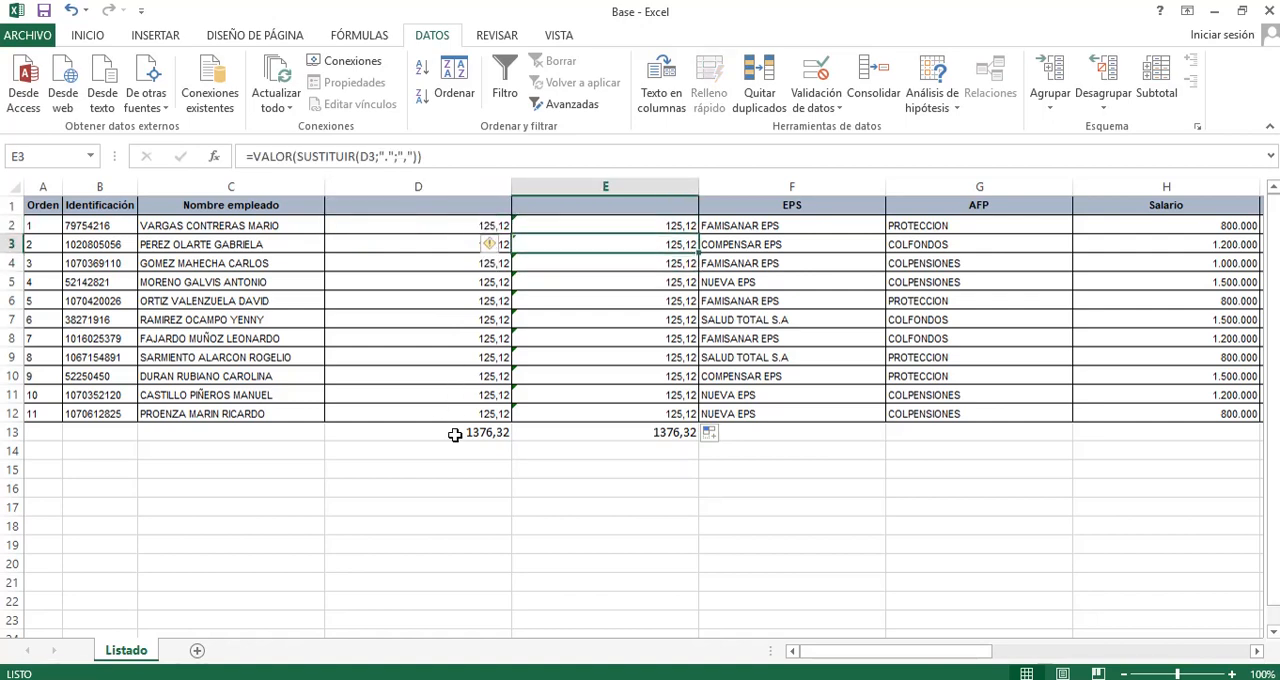